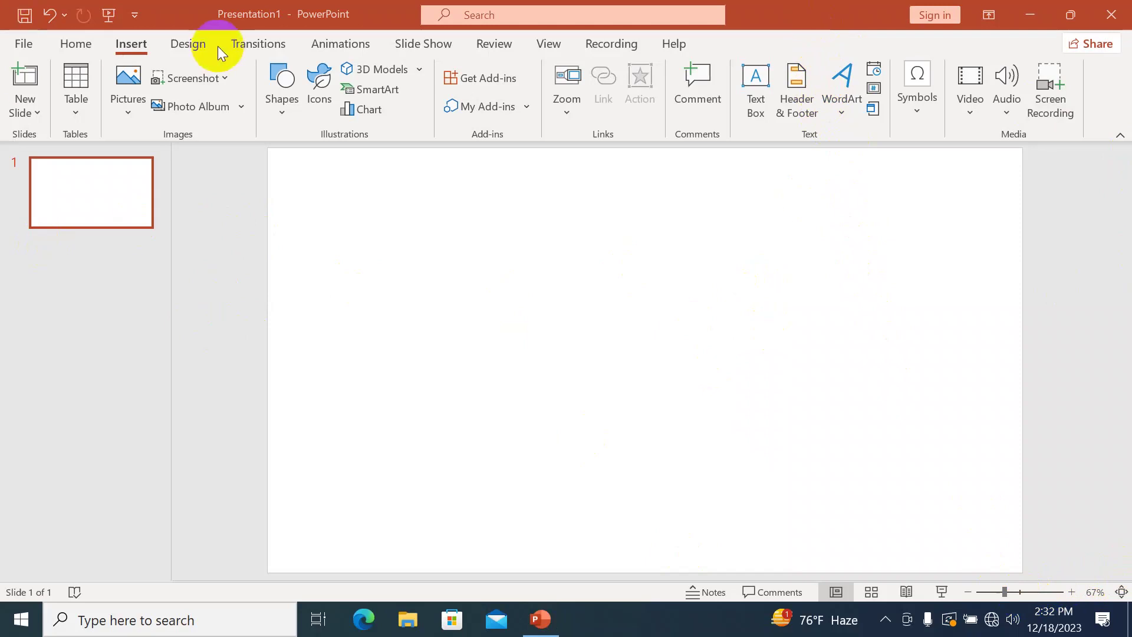
Step: Enter a custom slide size of 8.27 in width and 11.69 in height
click(201, 45)
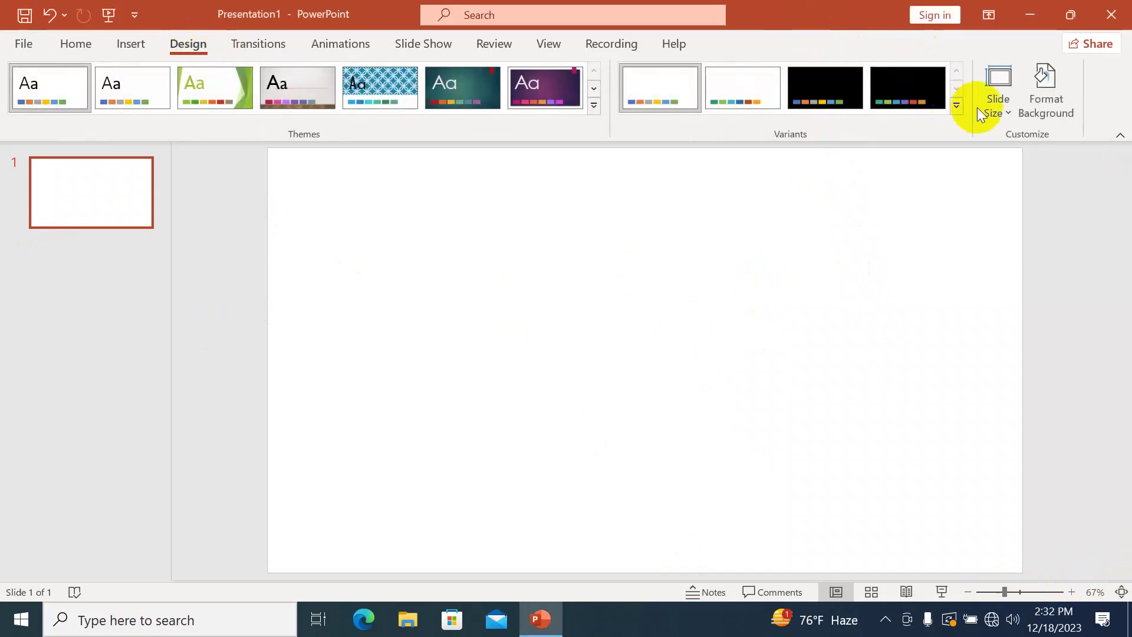
click(1002, 109)
click(1022, 226)
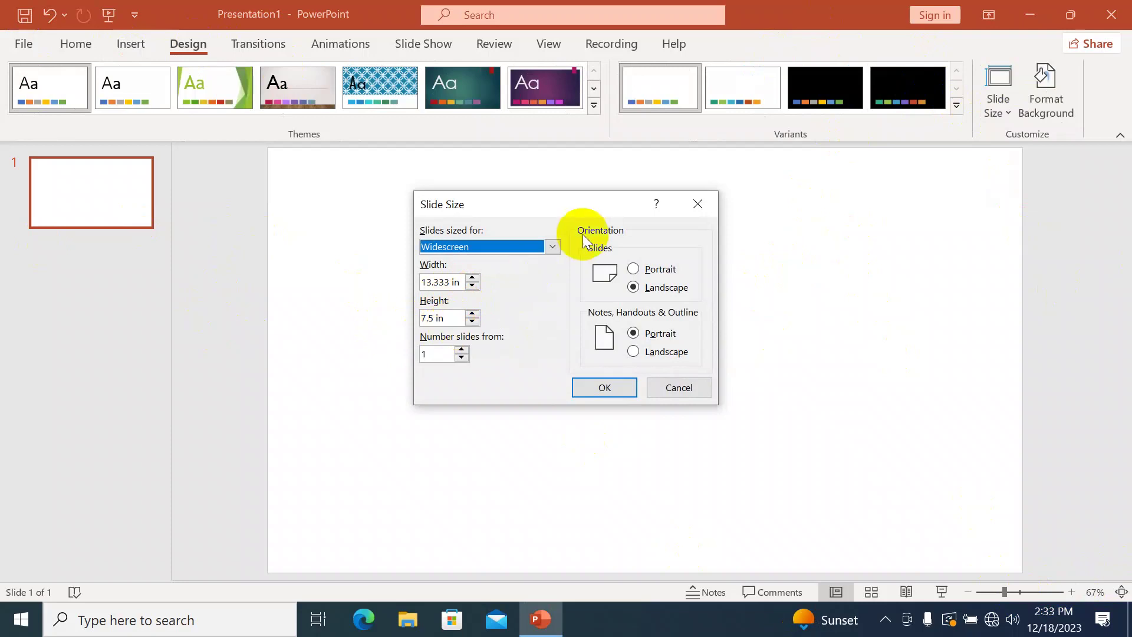
double_click(448, 283)
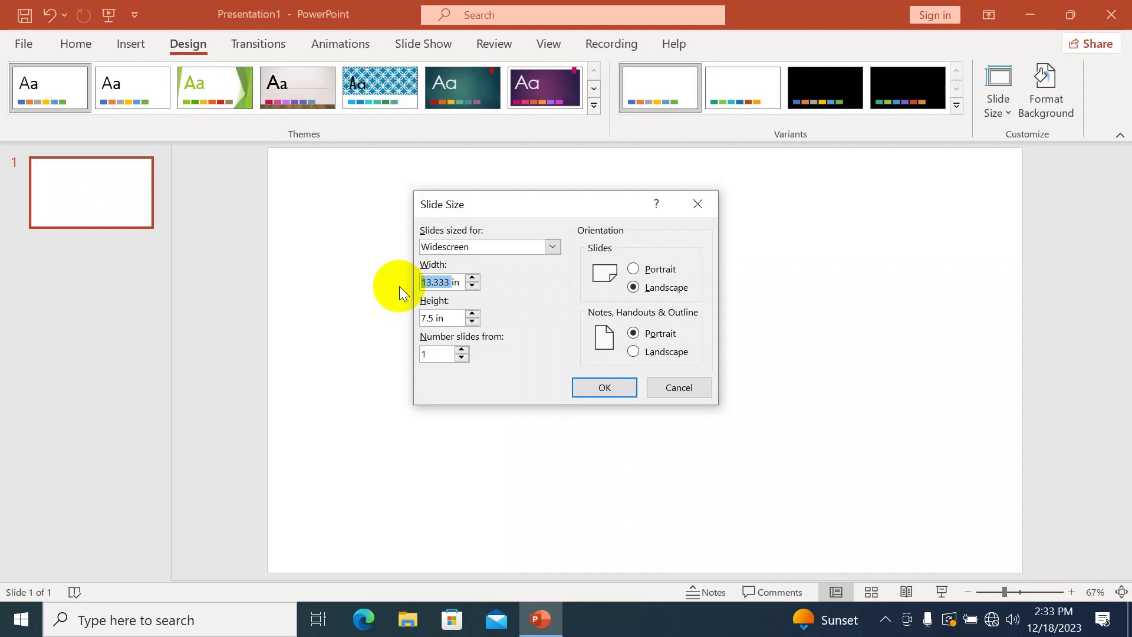
text(11.69)
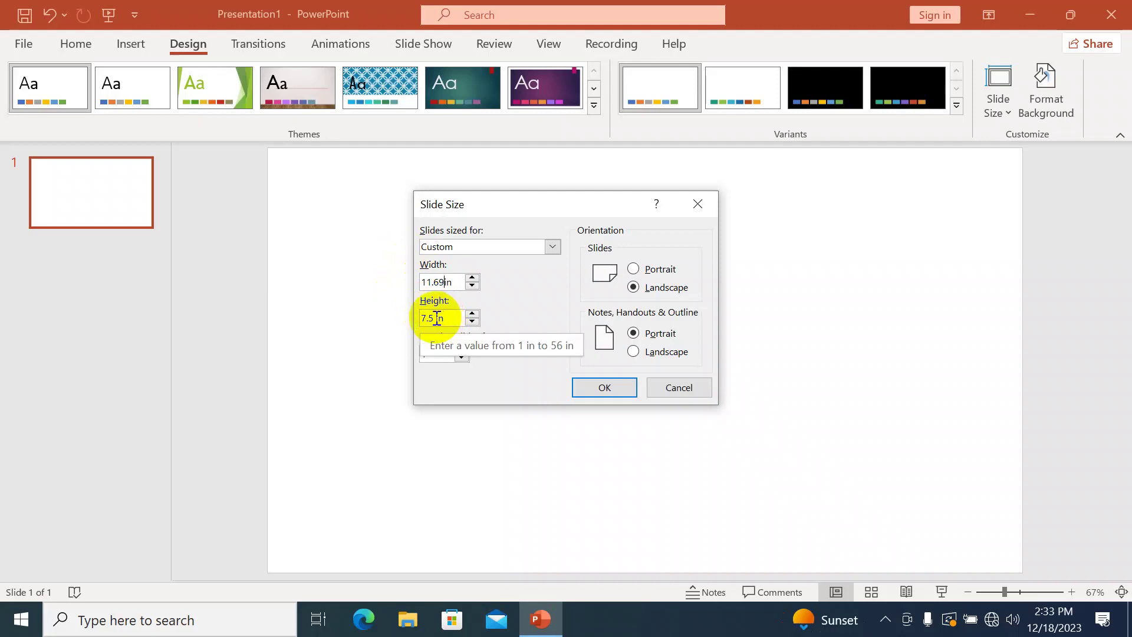
drag(444, 282, 399, 284)
key(BackSpace)
text(8.27)
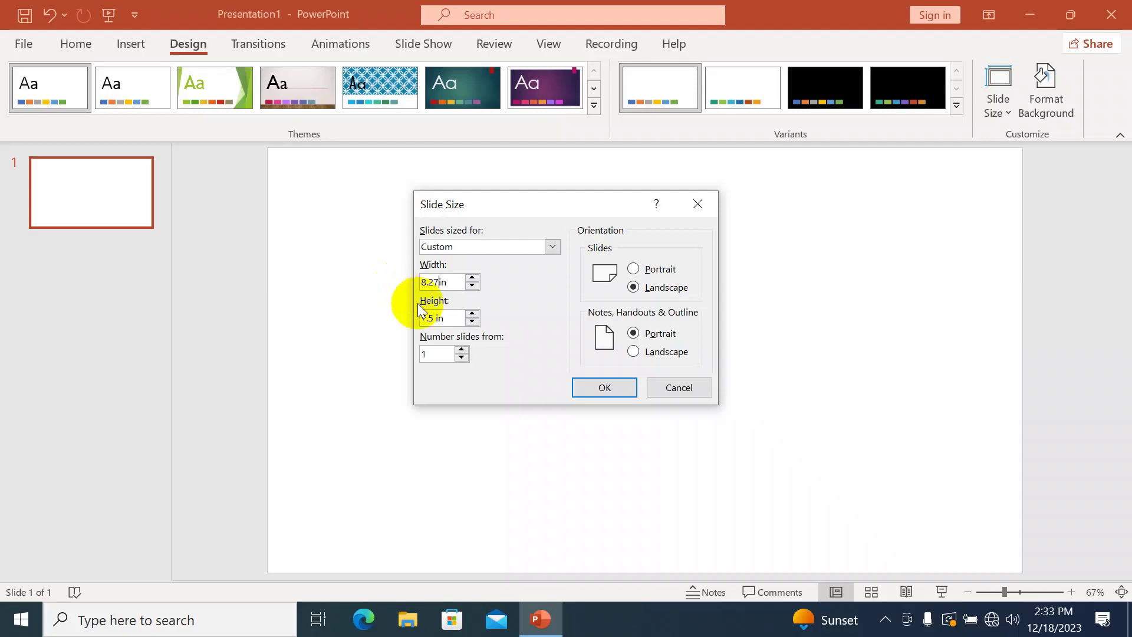
drag(440, 318, 328, 319)
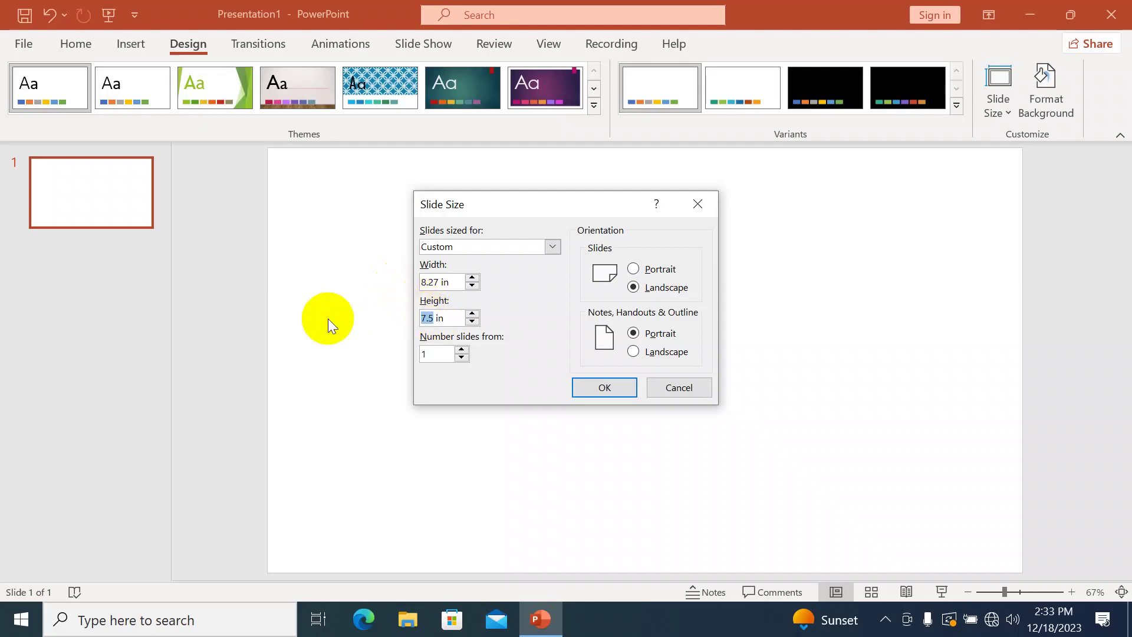
text(11.69)
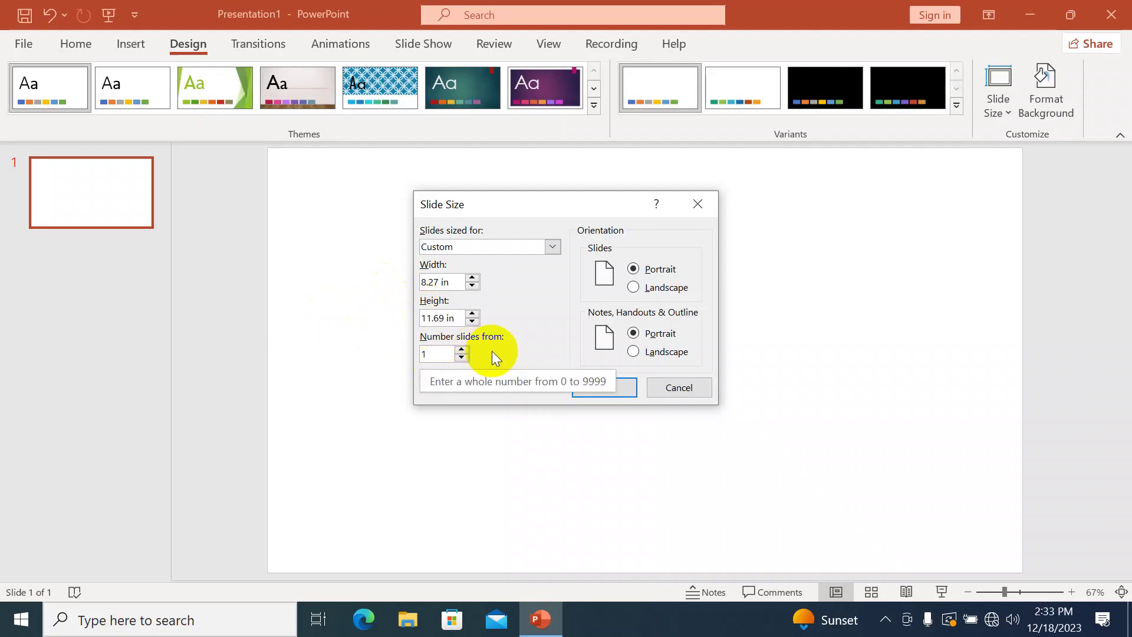
Step: Apply the 8.27 × 11.69 in size with Maximize scaling and zoom in on the slide
click(605, 388)
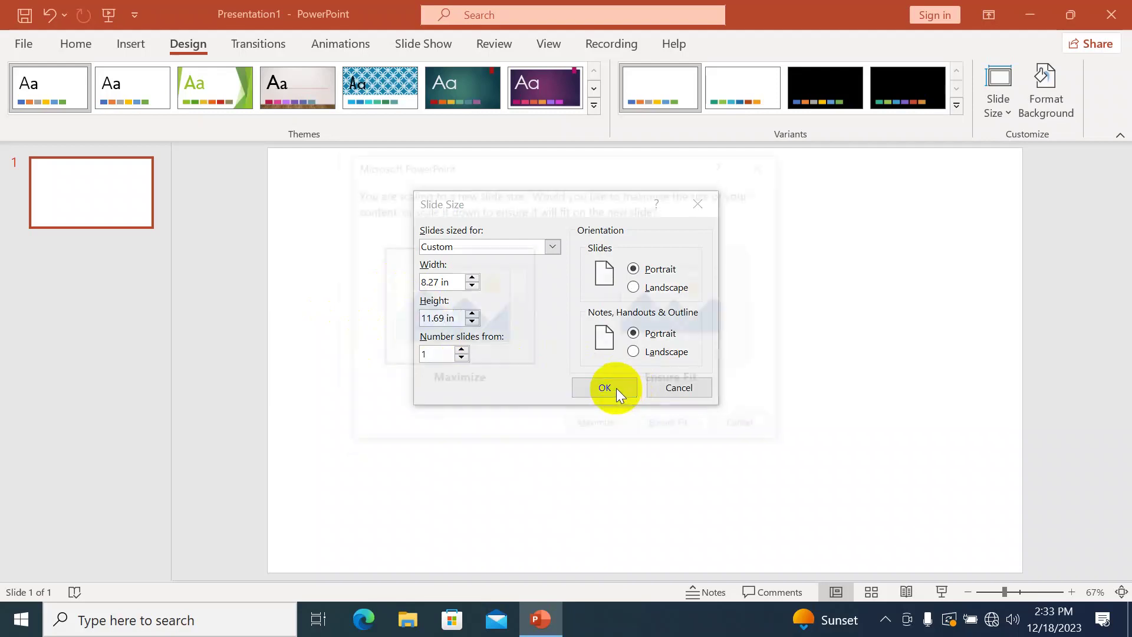
click(435, 339)
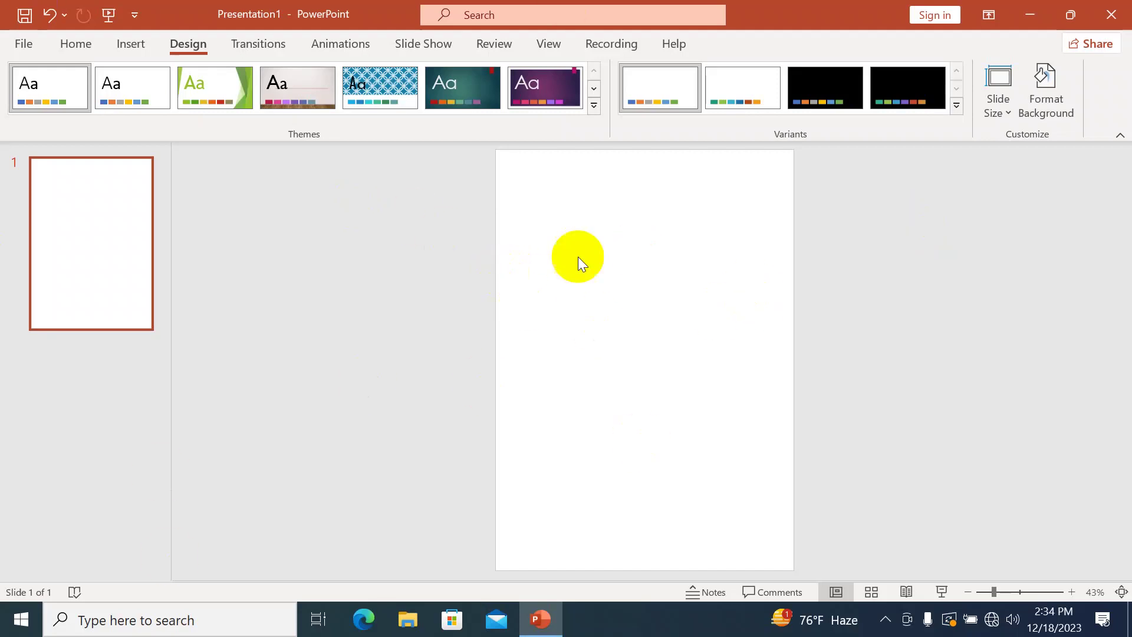
click(1073, 592)
click(1073, 592)
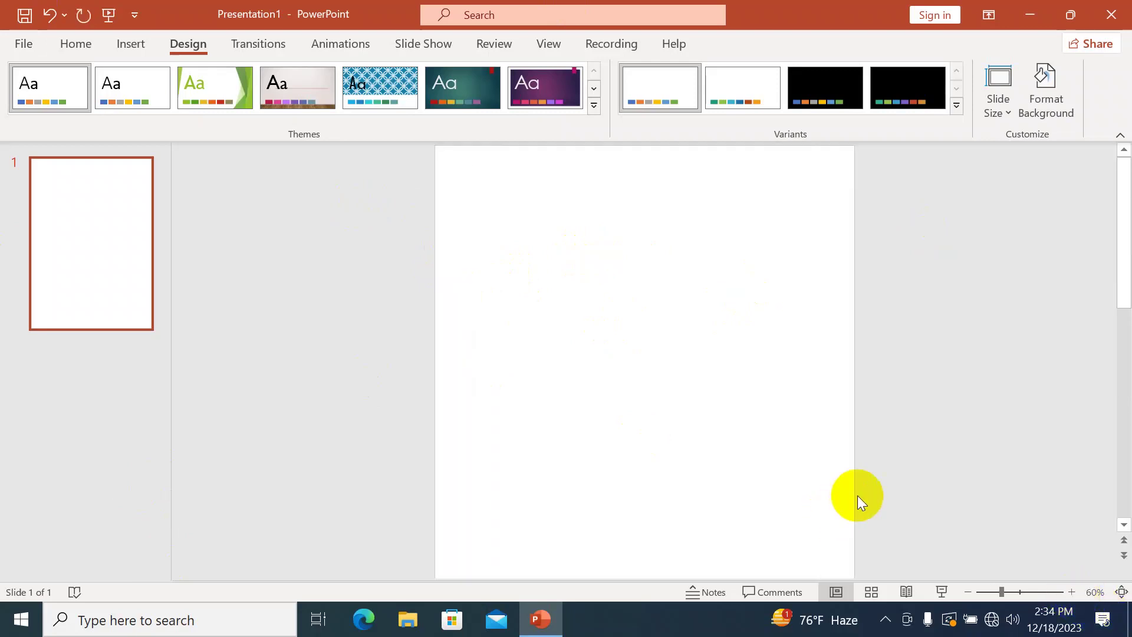
Step: Draw a Flowchart: Card shape in the slide's top-right area
click(132, 44)
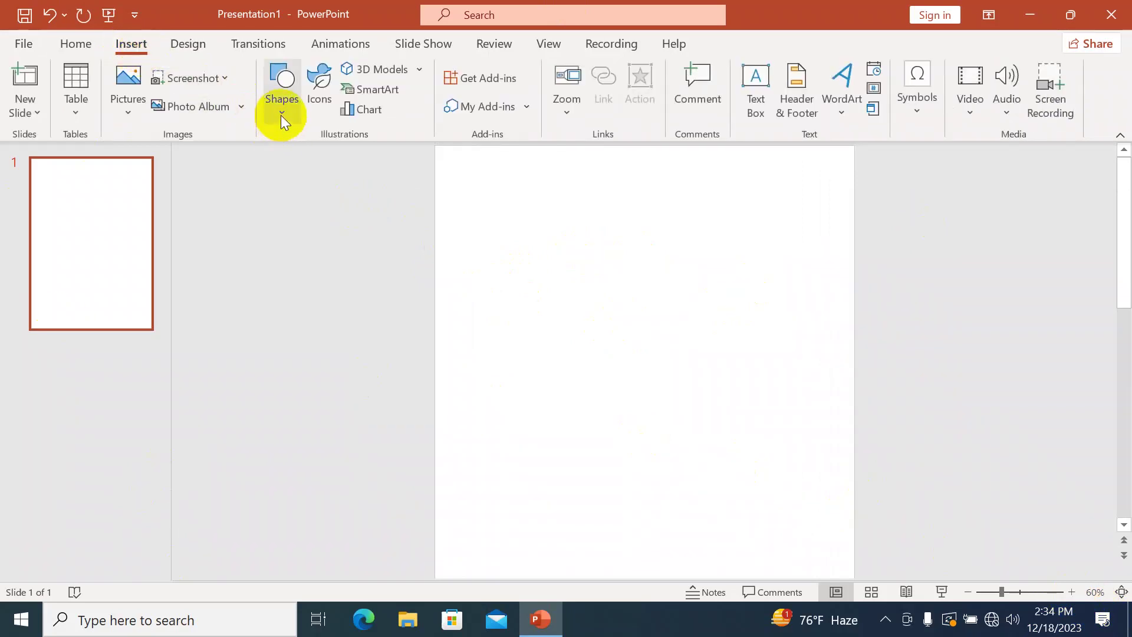
click(280, 115)
scroll(405, 384, down, 1)
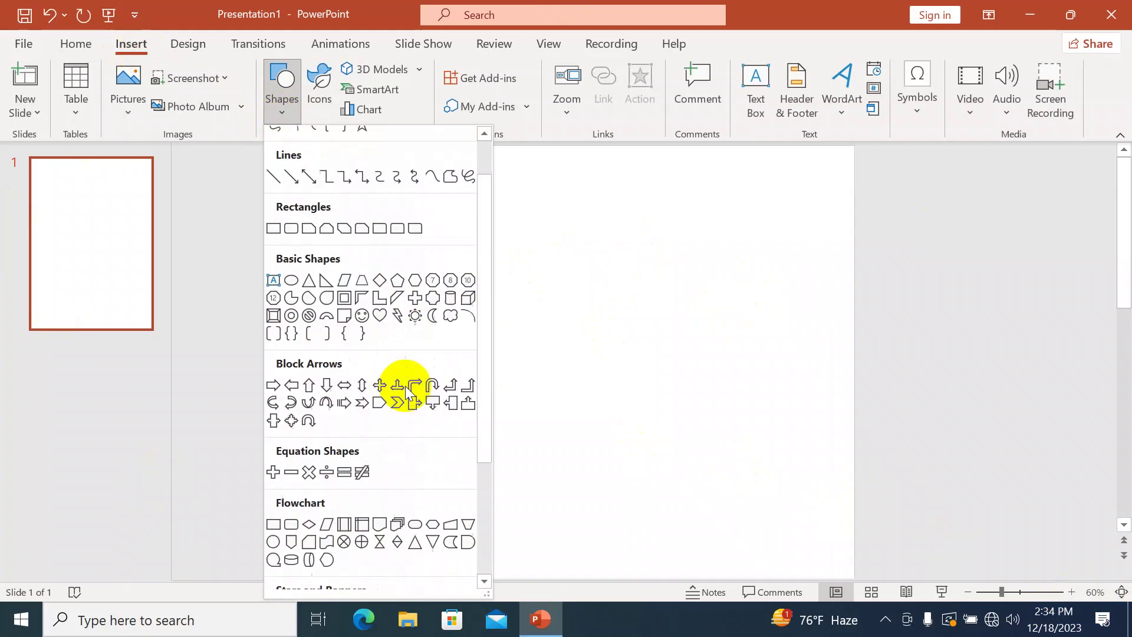
scroll(411, 403, down, 3)
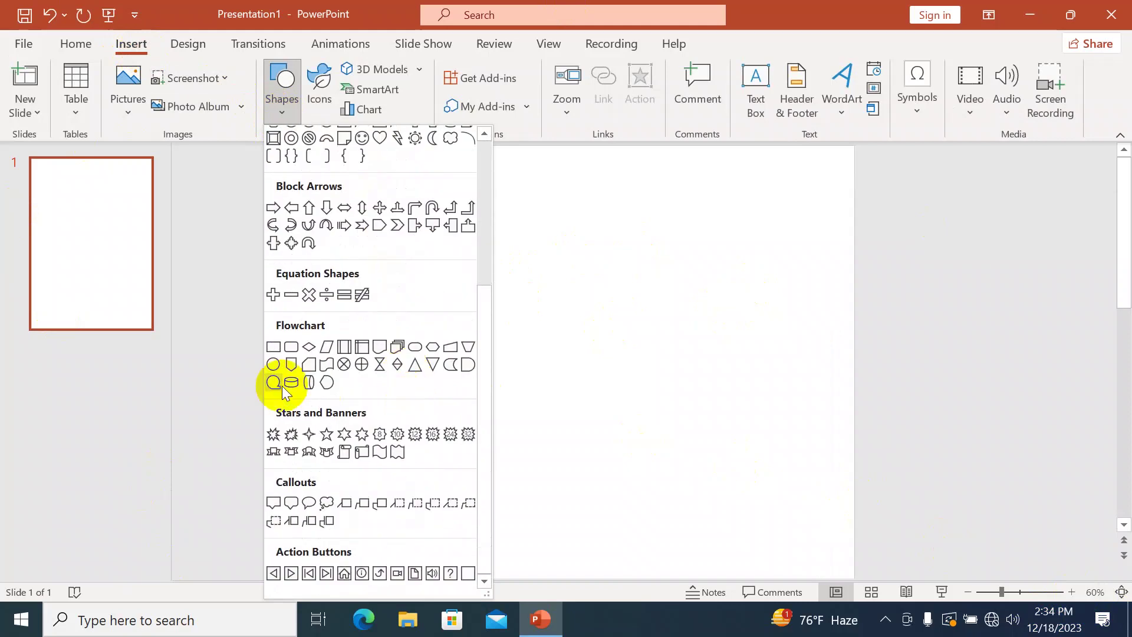
click(308, 366)
drag(690, 146, 855, 356)
drag(689, 252, 647, 253)
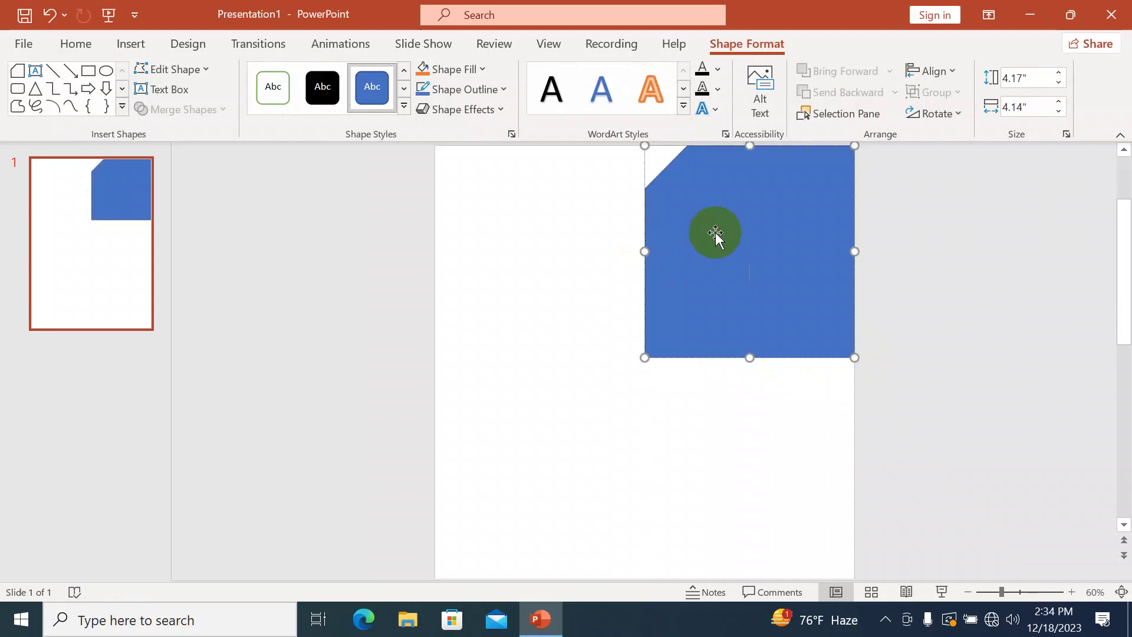
Step: Fill the card shape with the classroom photo from the Downloads folder
click(457, 70)
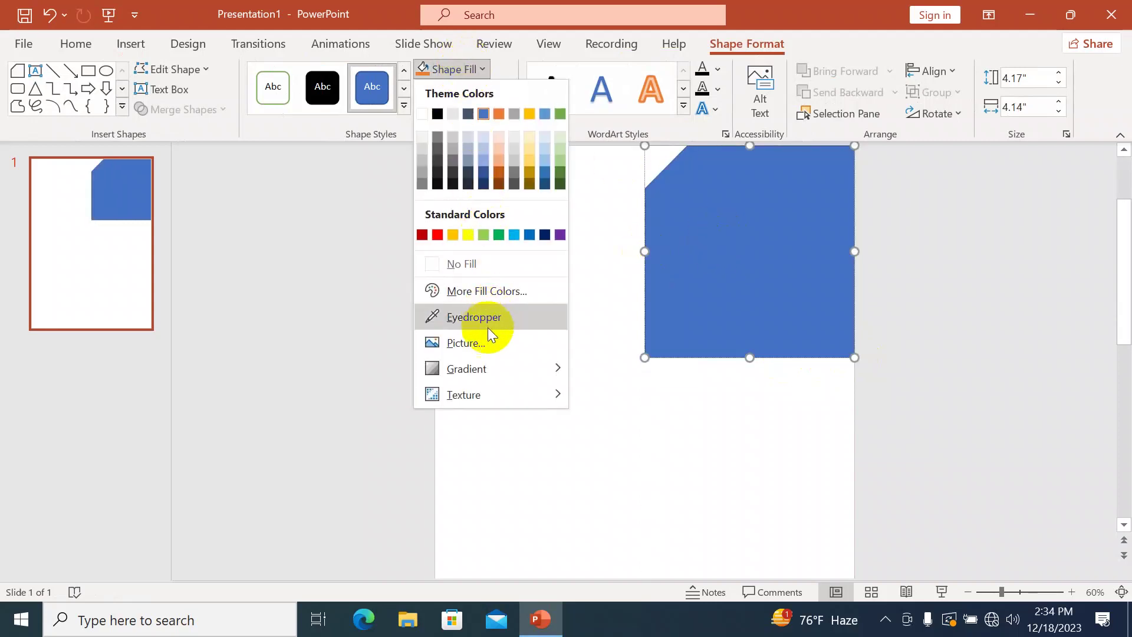
click(486, 344)
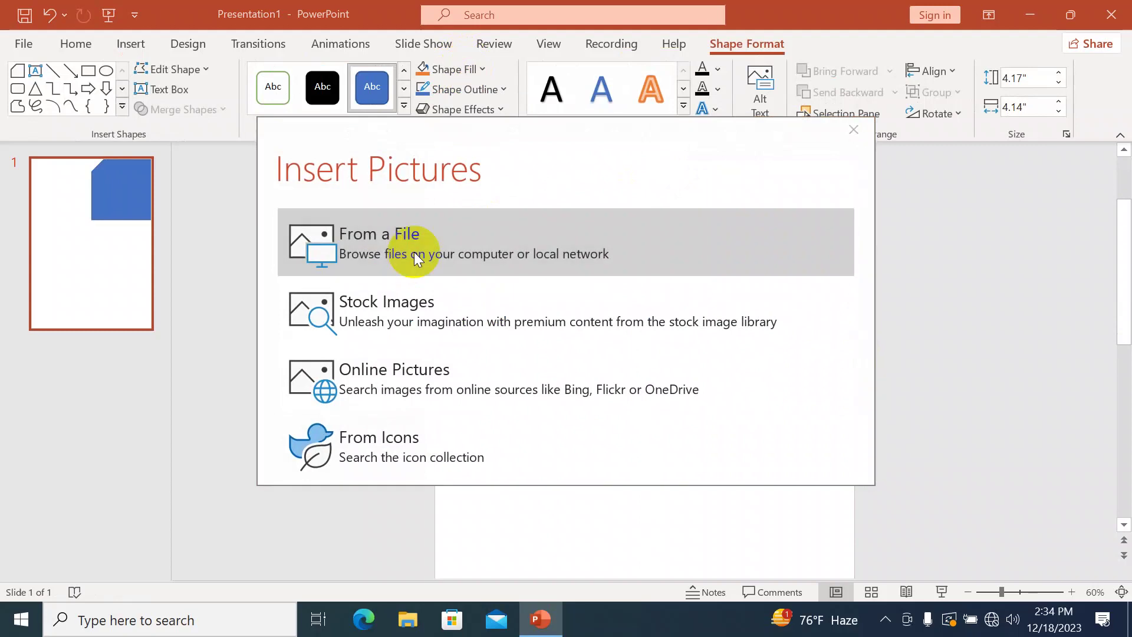
click(414, 252)
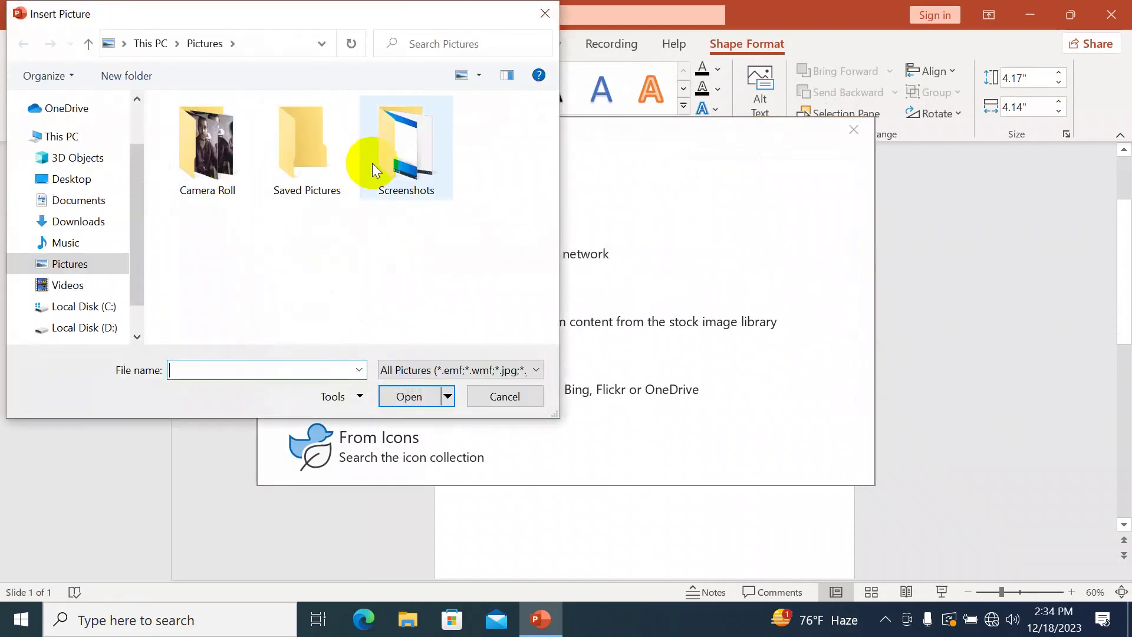
click(75, 222)
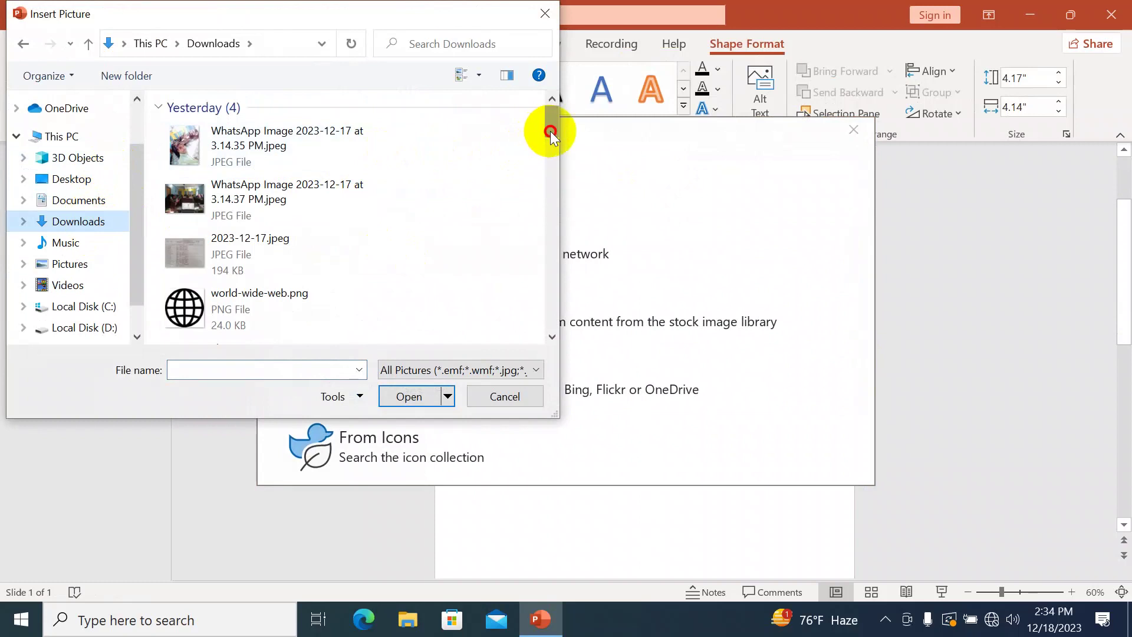
mouse_move(551, 136)
mouse_down()
mouse_move(596, 335)
mouse_move(552, 306)
mouse_move(552, 237)
mouse_up()
click(183, 273)
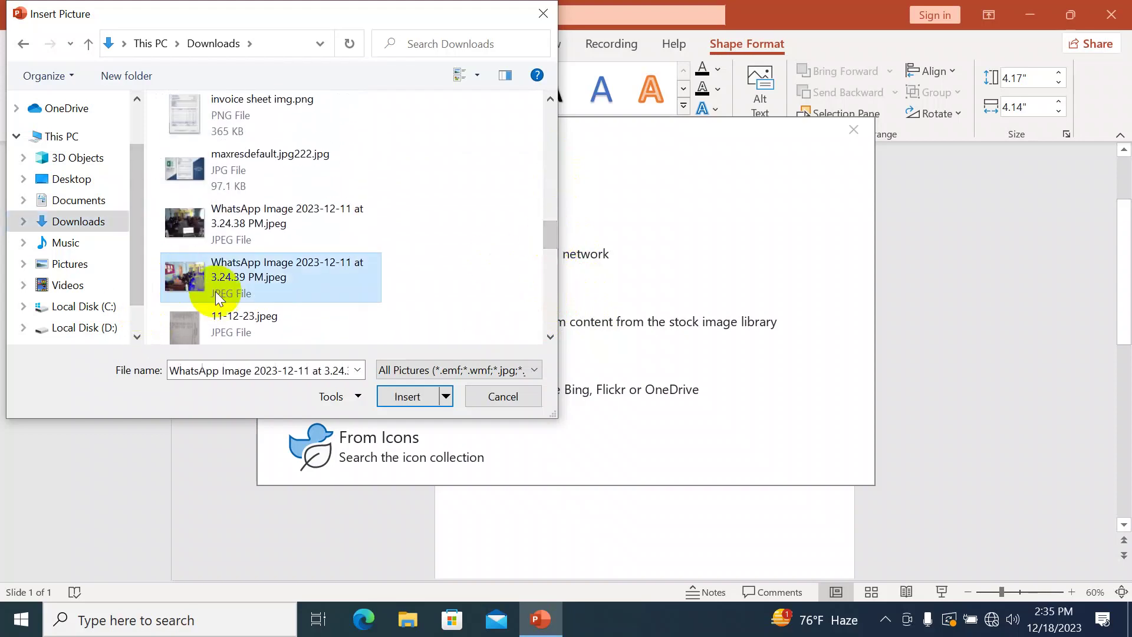
click(397, 394)
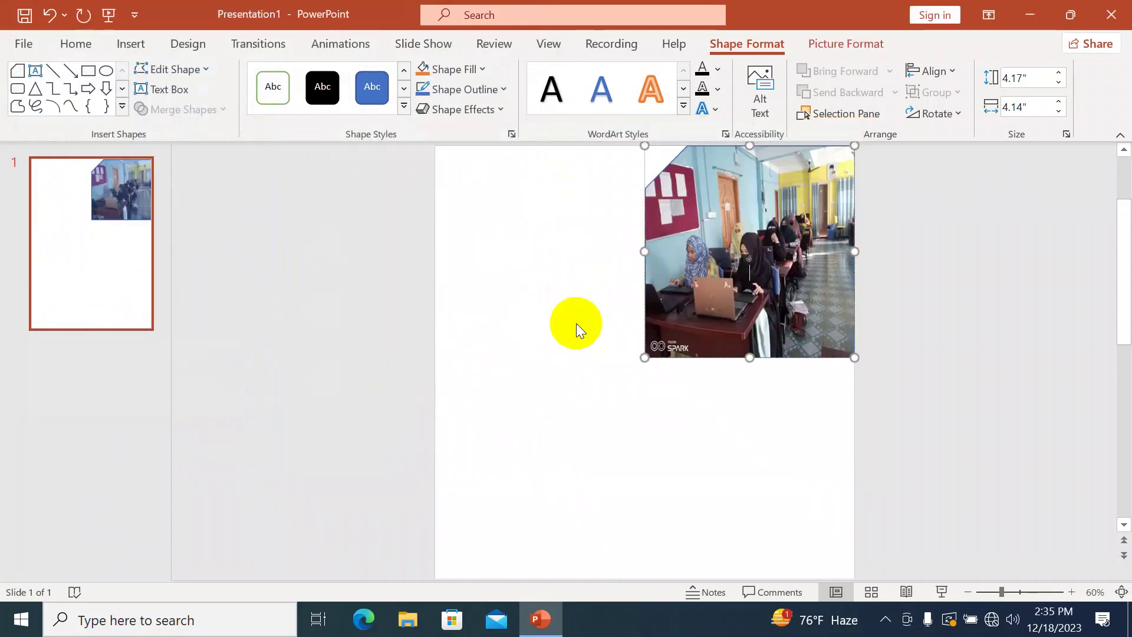
Step: Stretch the photo shape's top edge up to the slide's top edge
scroll(584, 387, up, 2)
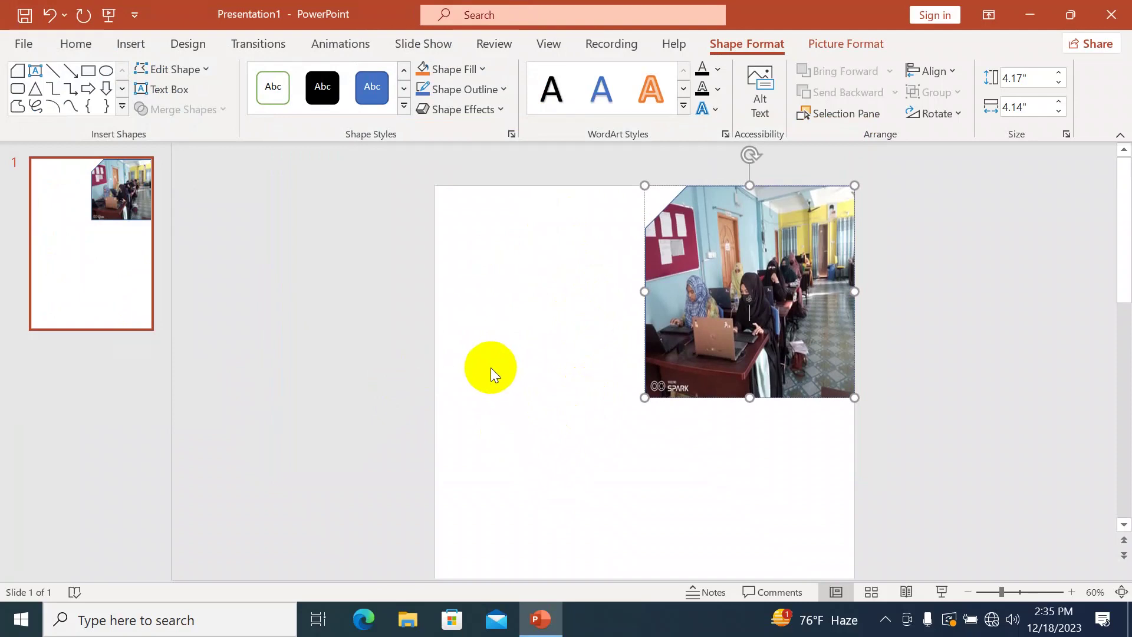
click(567, 374)
scroll(568, 373, down, 1)
scroll(567, 374, down, 1)
drag(693, 320, 750, 300)
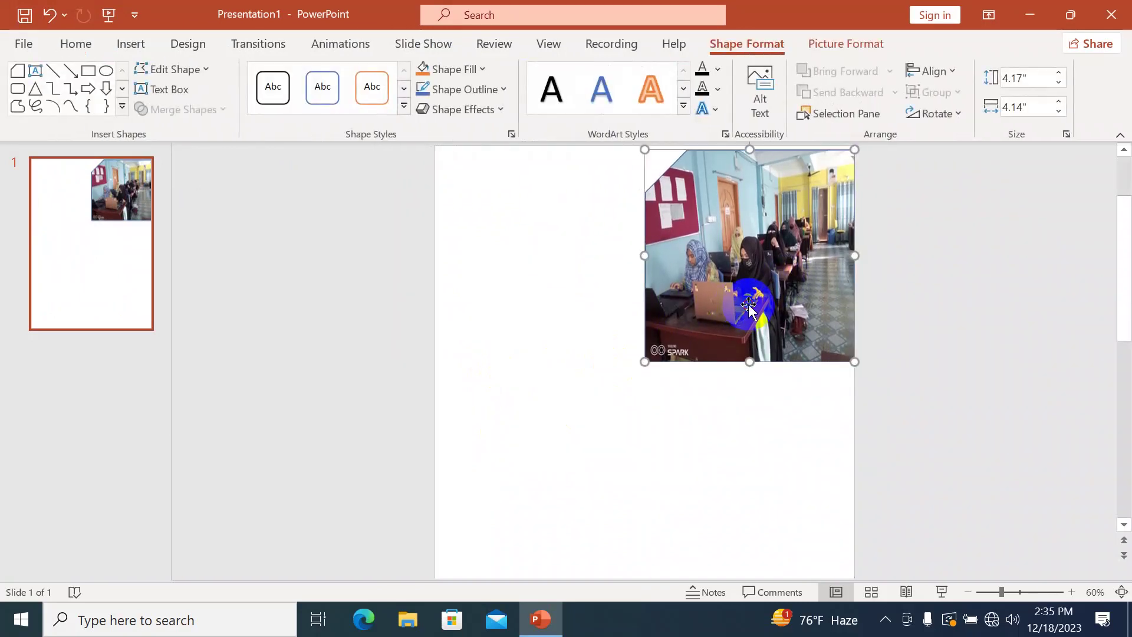
scroll(750, 300, up, 2)
scroll(749, 185, down, 2)
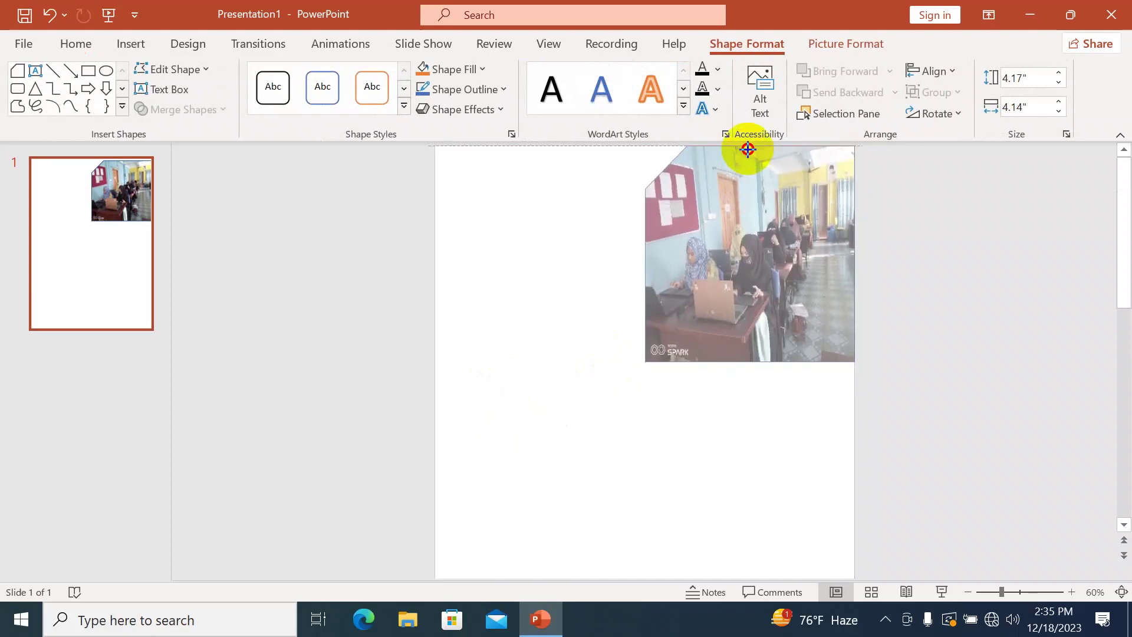
drag(747, 152, 746, 146)
click(530, 282)
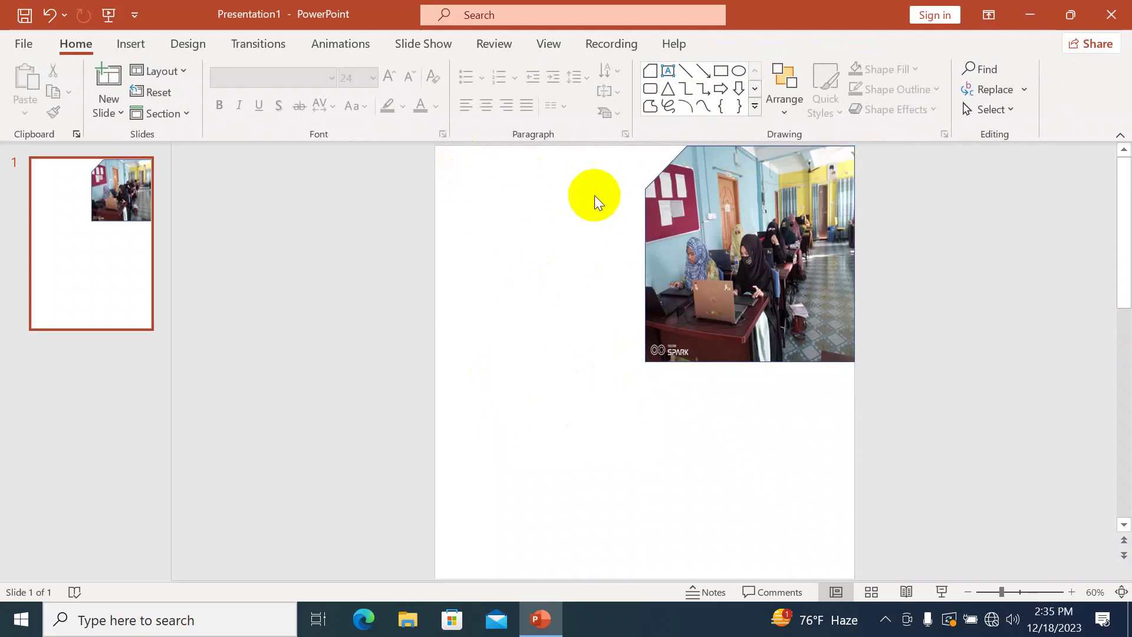
Step: Insert the images (1).jpg HER POWER logo and shrink it near the top-left
click(133, 43)
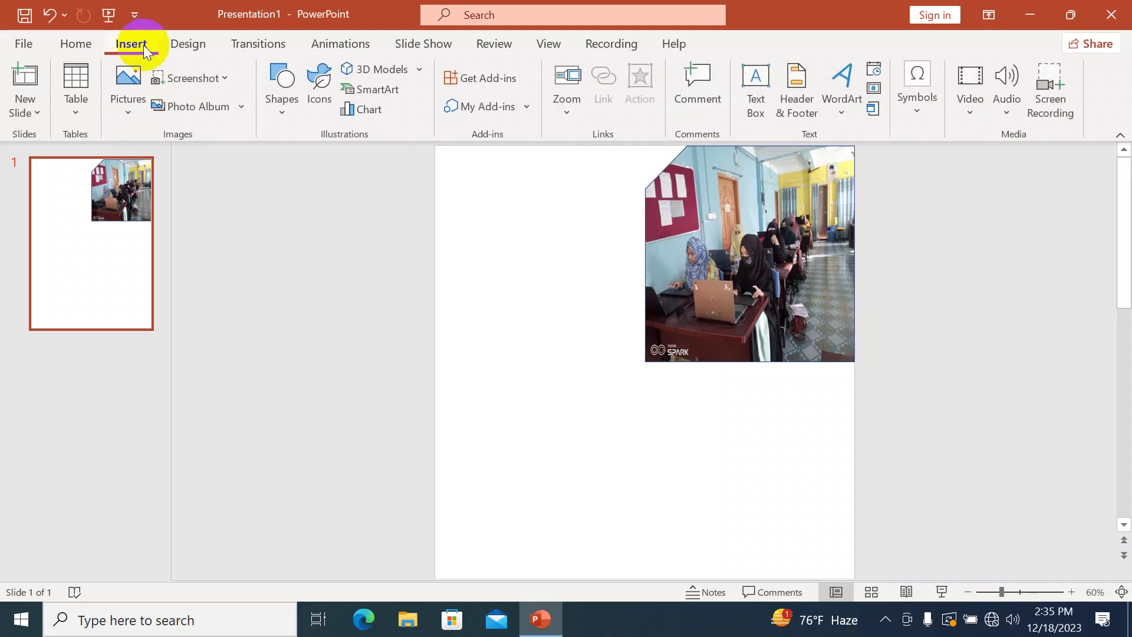
click(133, 122)
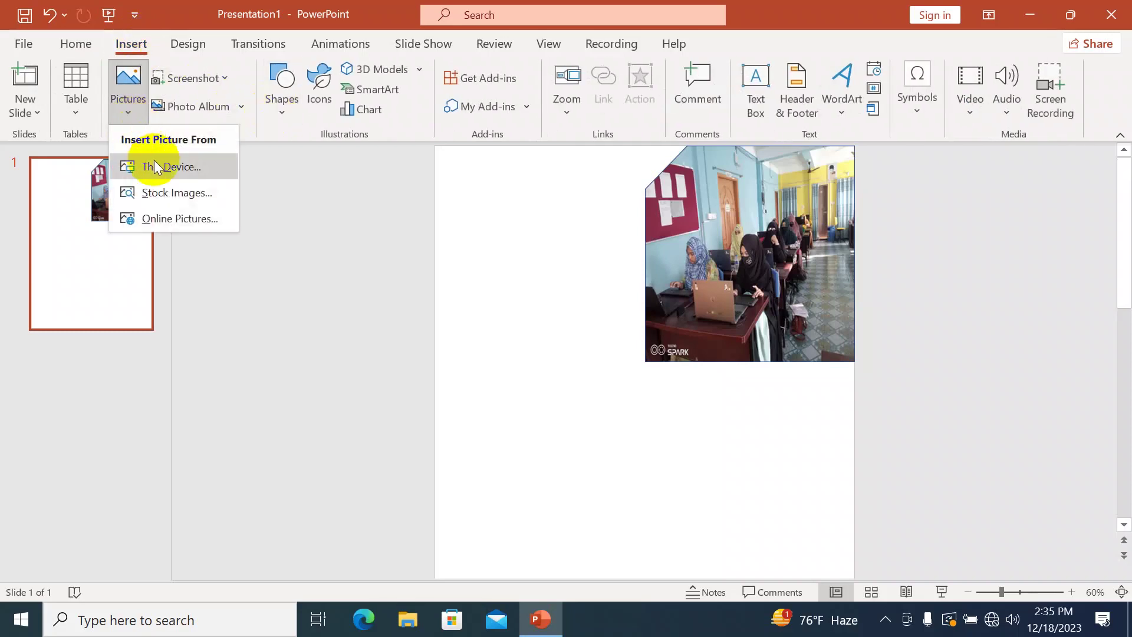
click(155, 161)
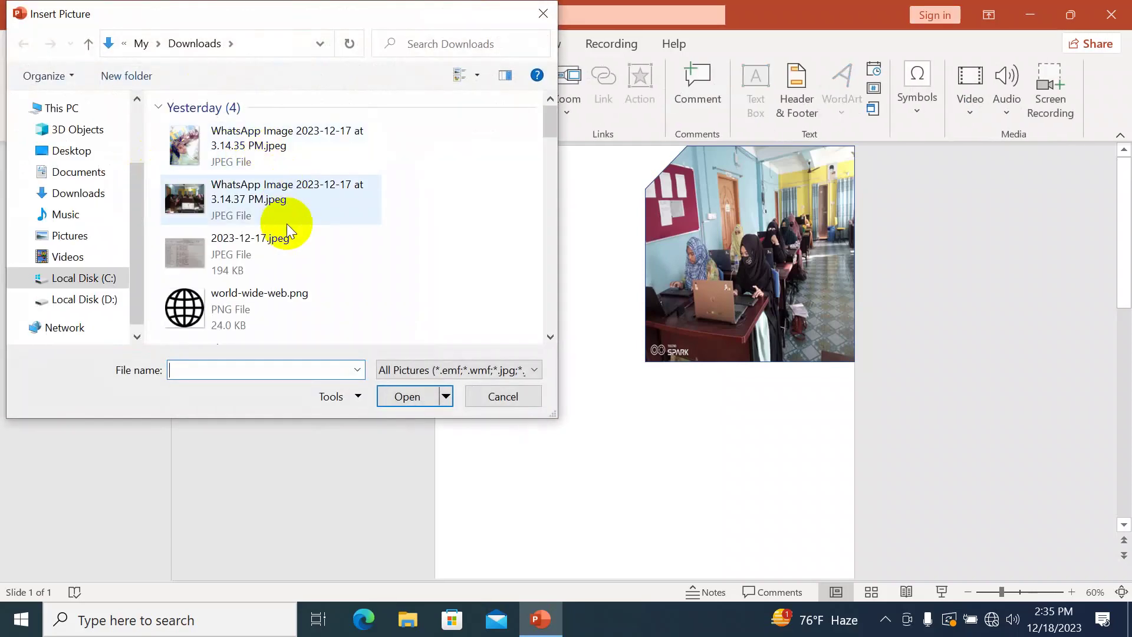
drag(547, 341, 552, 345)
click(204, 113)
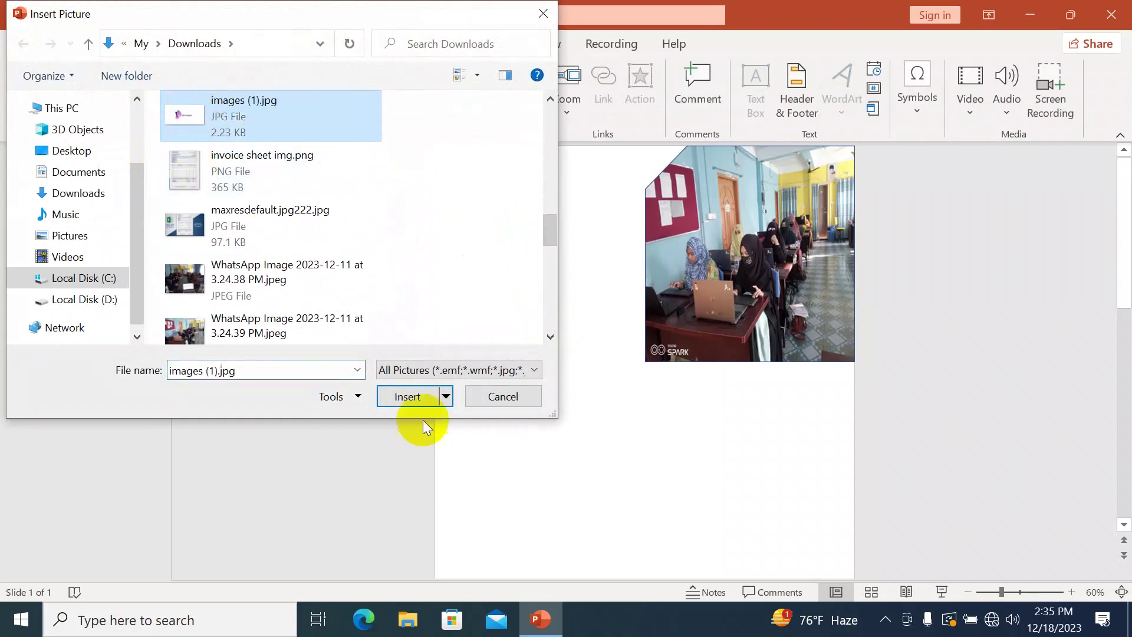
click(416, 400)
mouse_move(642, 430)
mouse_down()
mouse_move(553, 334)
mouse_move(513, 195)
mouse_up()
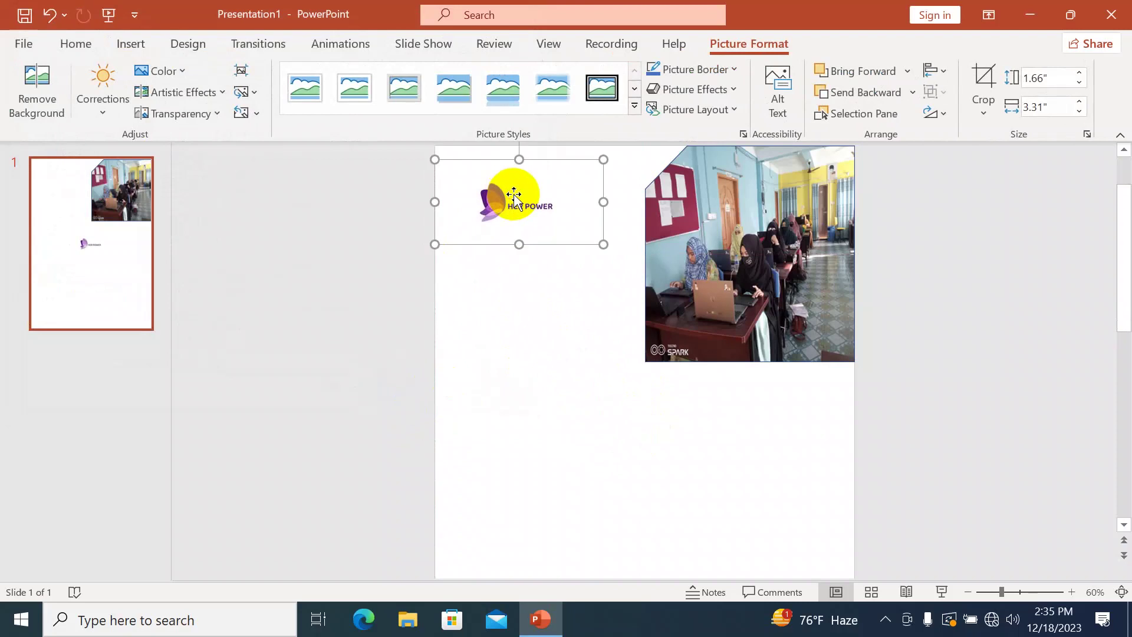
mouse_move(602, 243)
mouse_down()
mouse_move(520, 214)
mouse_move(493, 180)
mouse_move(531, 204)
mouse_move(485, 184)
mouse_up()
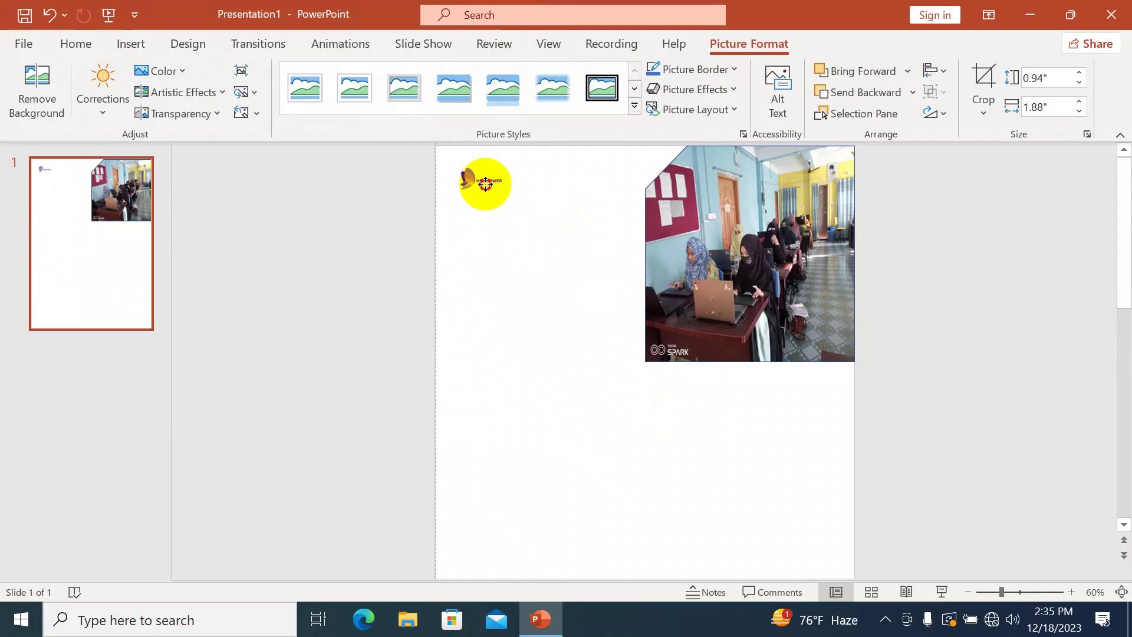
drag(485, 184, 485, 184)
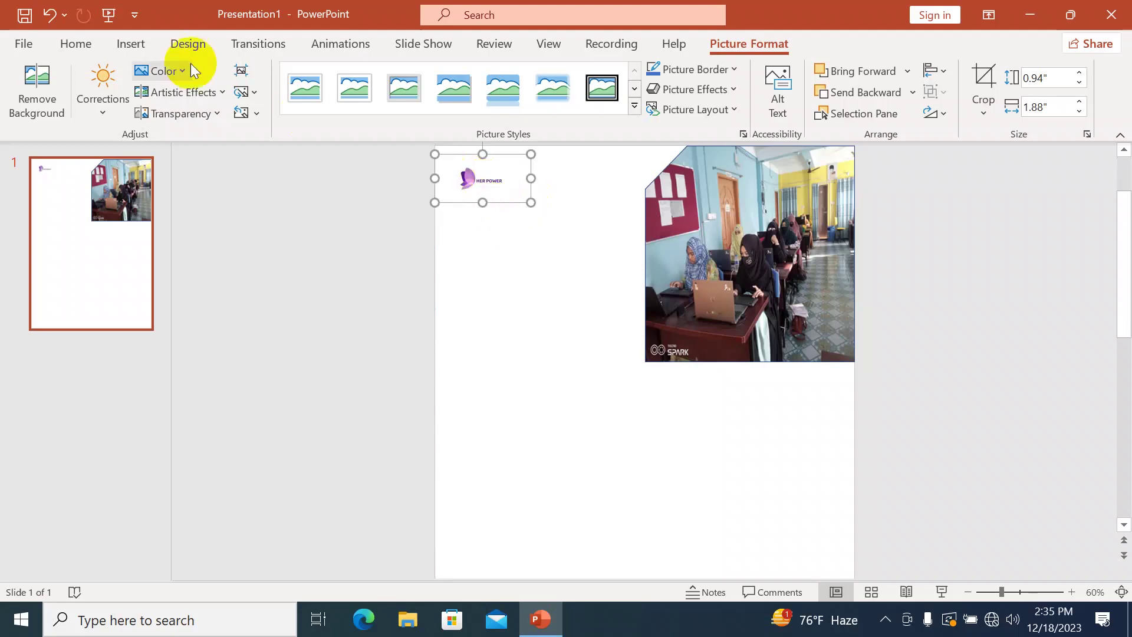
Step: Remove the logo's background, shrink it slightly and nudge it into the top-left corner
click(39, 103)
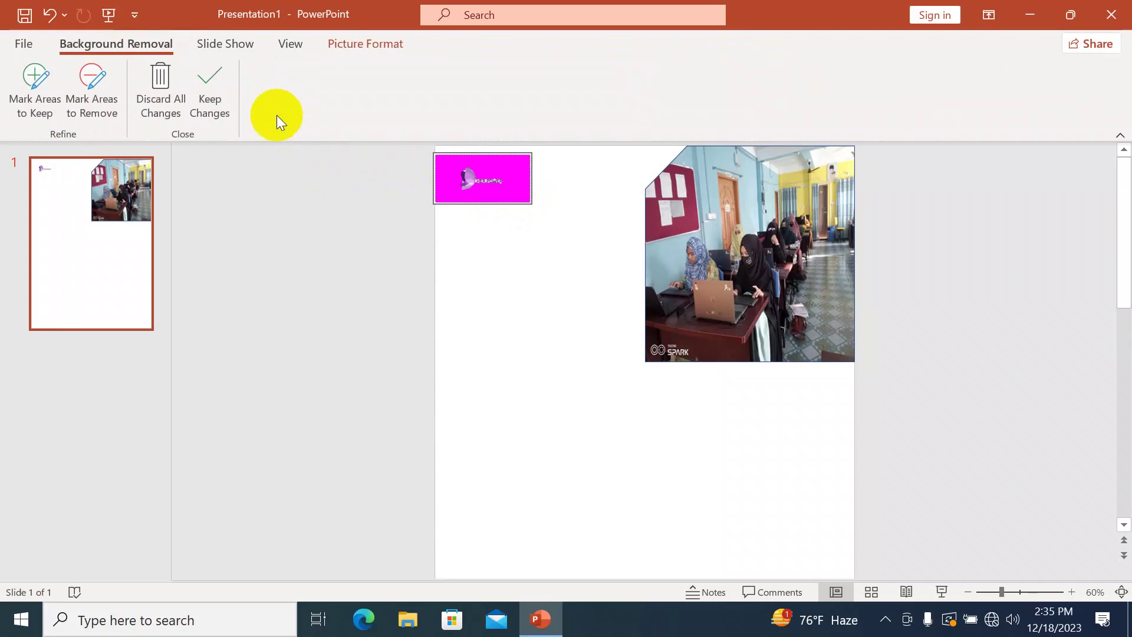
click(202, 104)
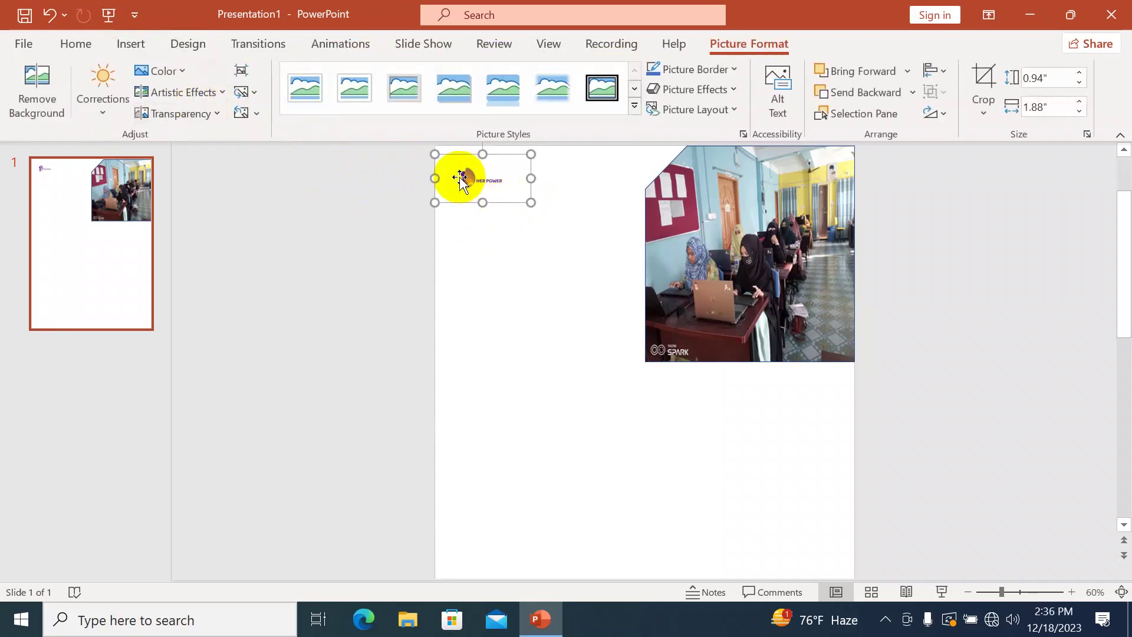
mouse_move(435, 155)
mouse_down()
mouse_move(483, 180)
mouse_move(465, 188)
mouse_move(495, 205)
mouse_up()
drag(502, 214, 465, 187)
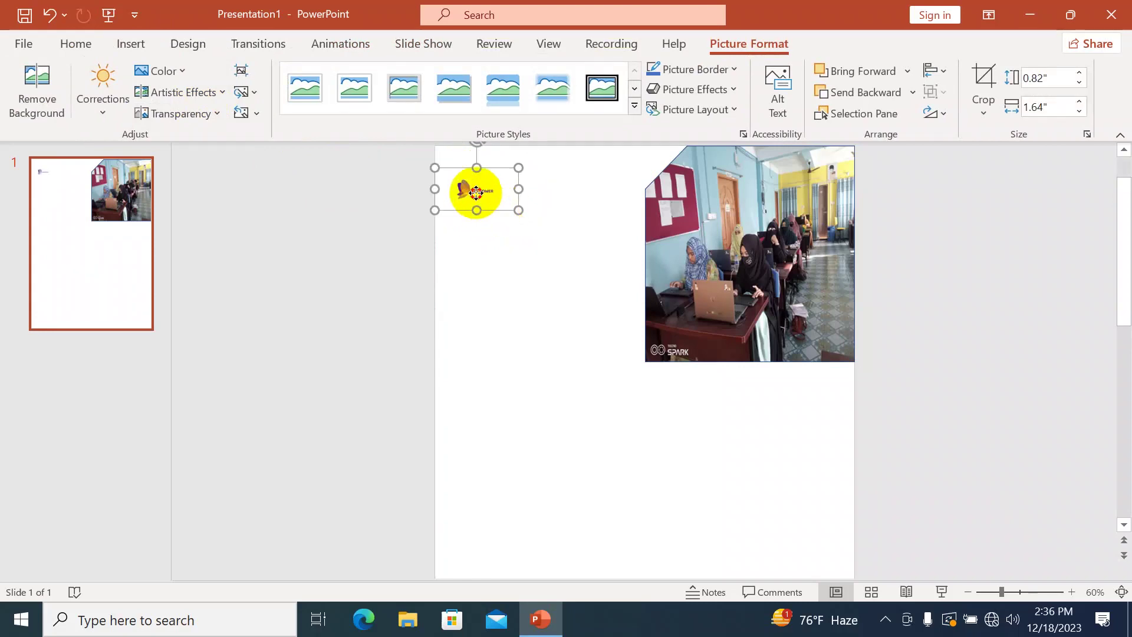
click(506, 261)
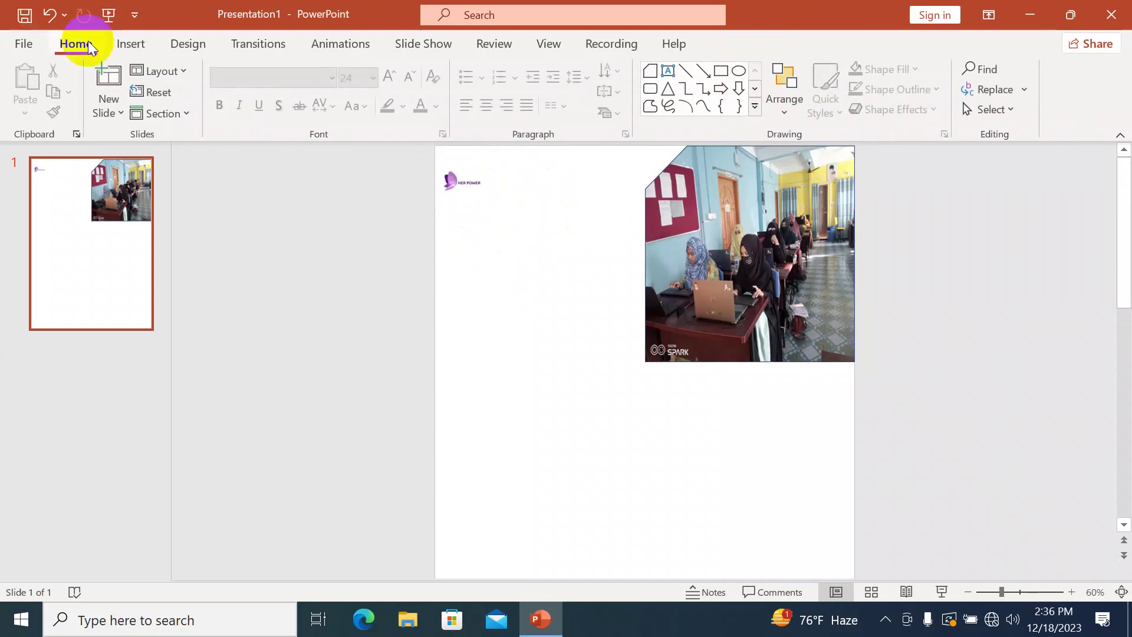
Step: Add a 'Her Power Project' text box beside the logo
click(131, 44)
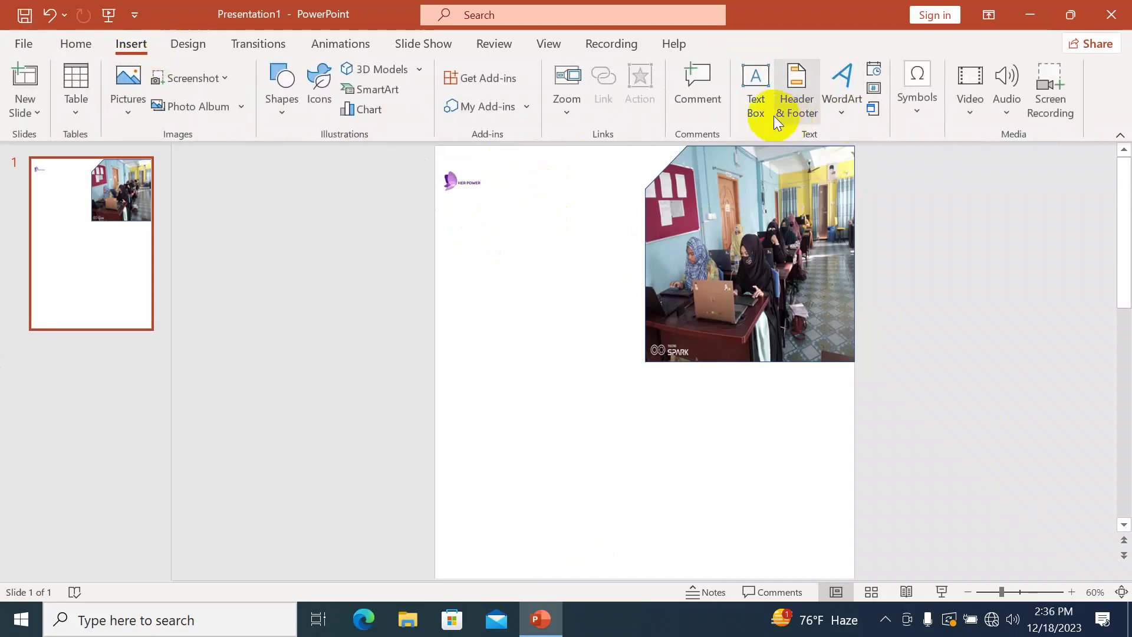
click(755, 94)
click(535, 437)
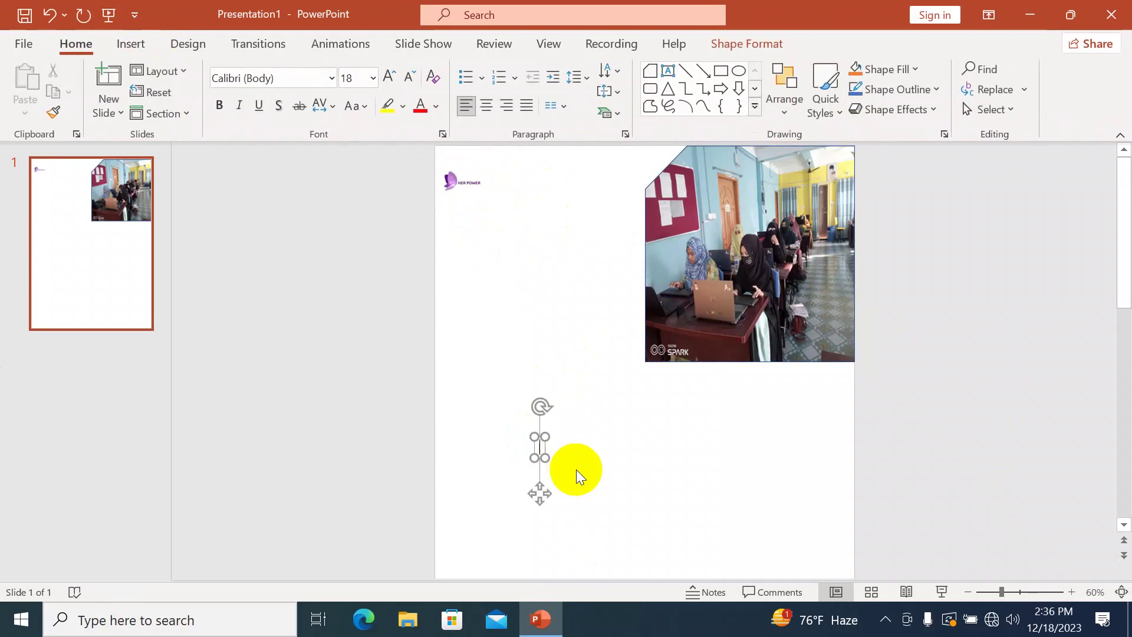
text(Her Power Project)
drag(601, 436, 558, 172)
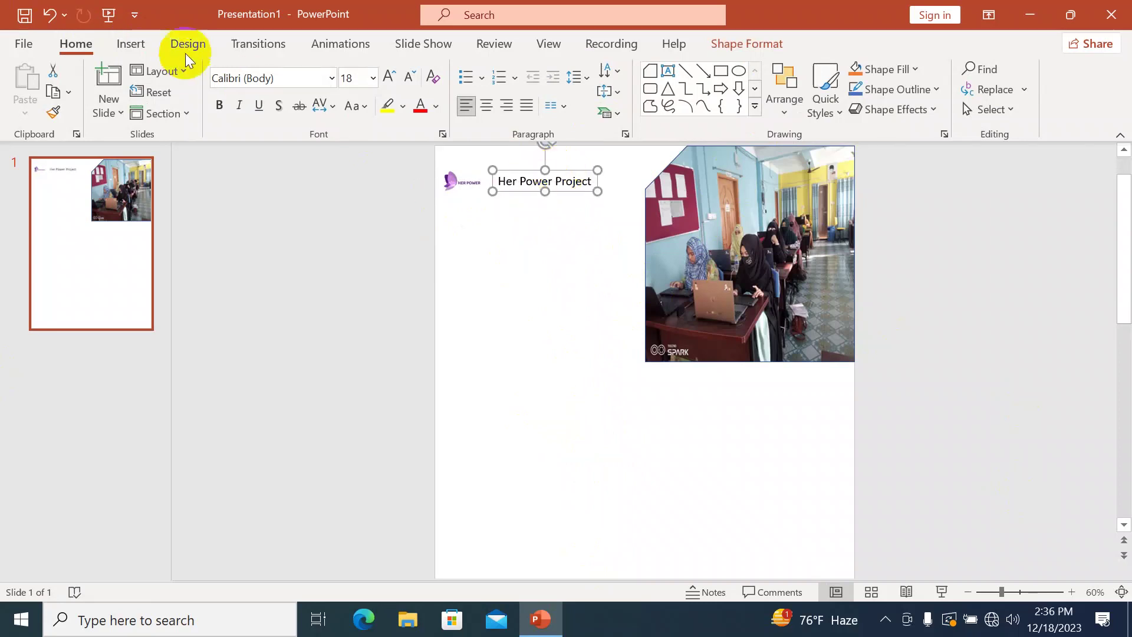
Step: Set the title to Arial Black and colour it with the logo's purple via eyedropper
click(333, 78)
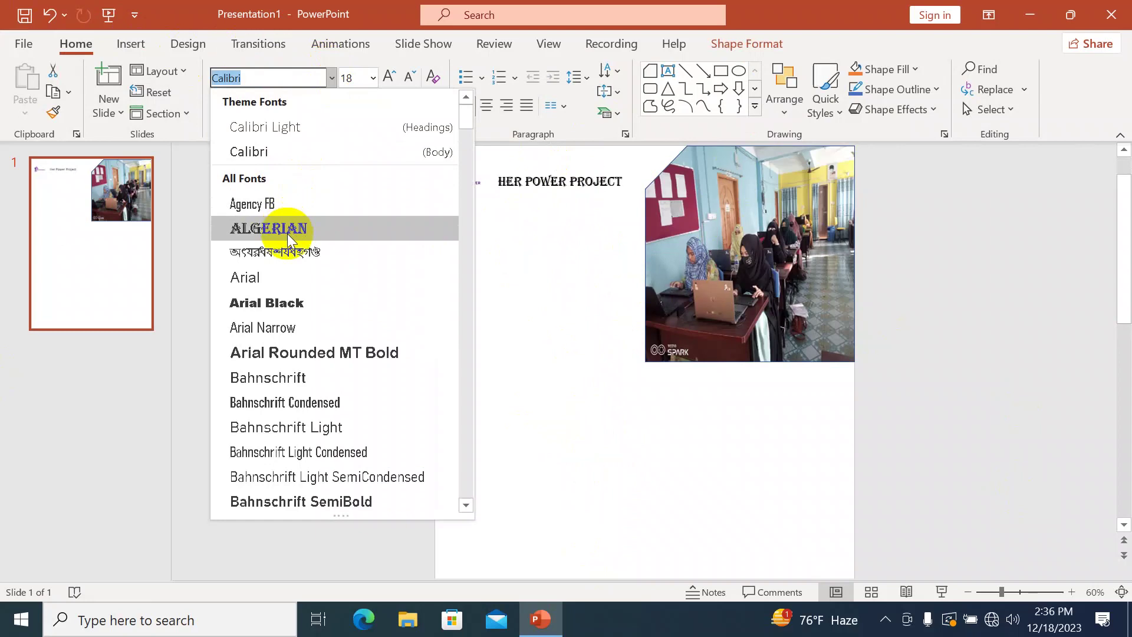
click(284, 304)
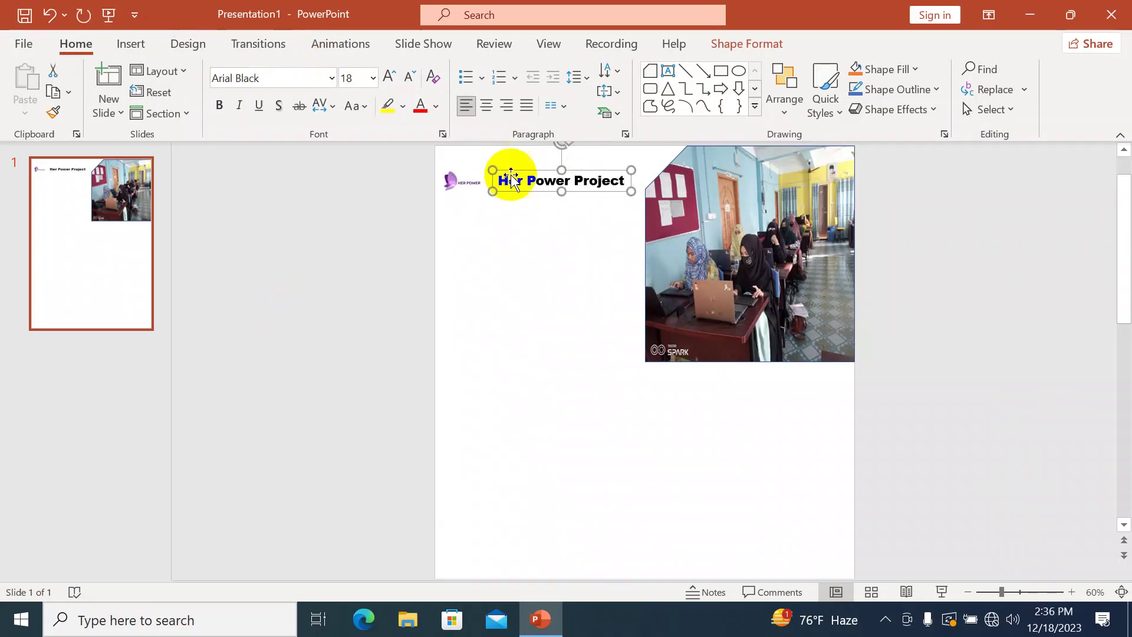
click(436, 107)
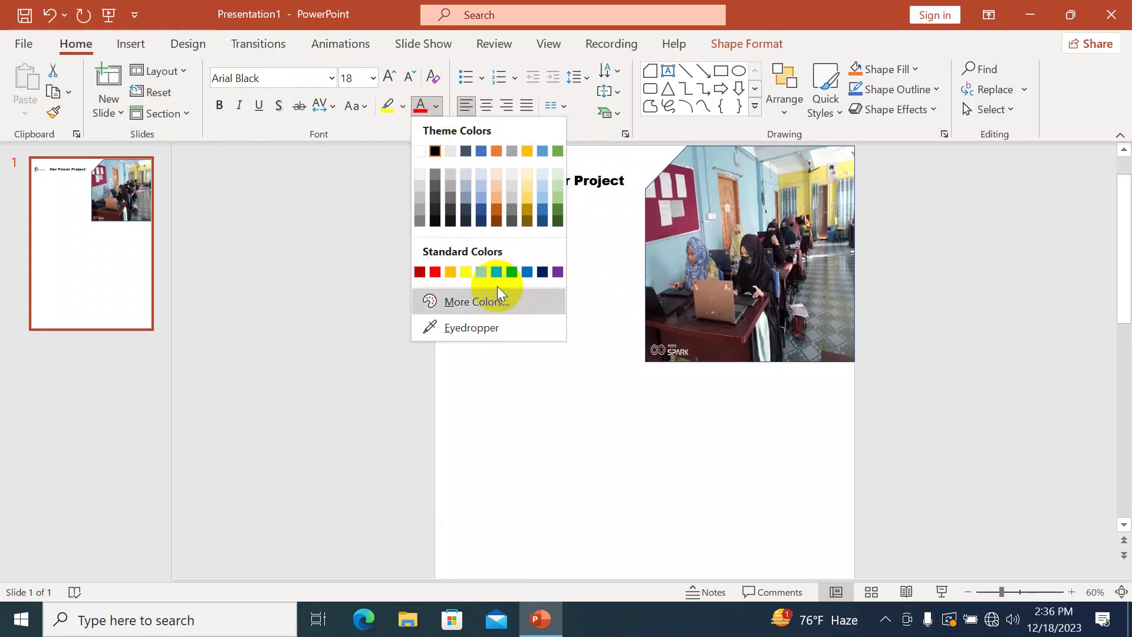
click(475, 329)
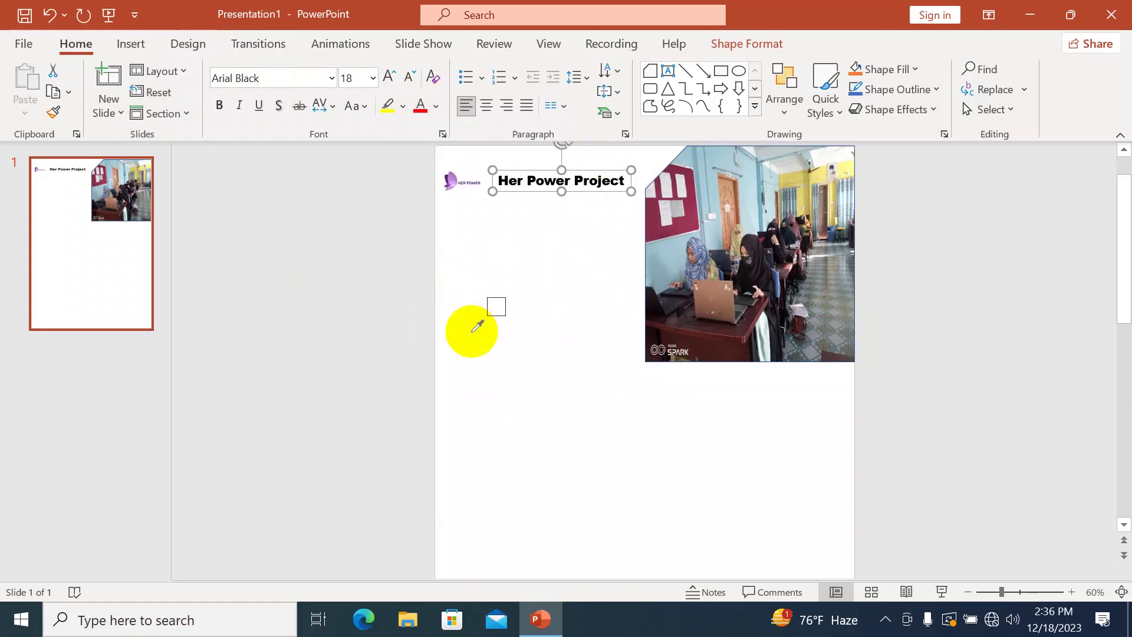
click(449, 180)
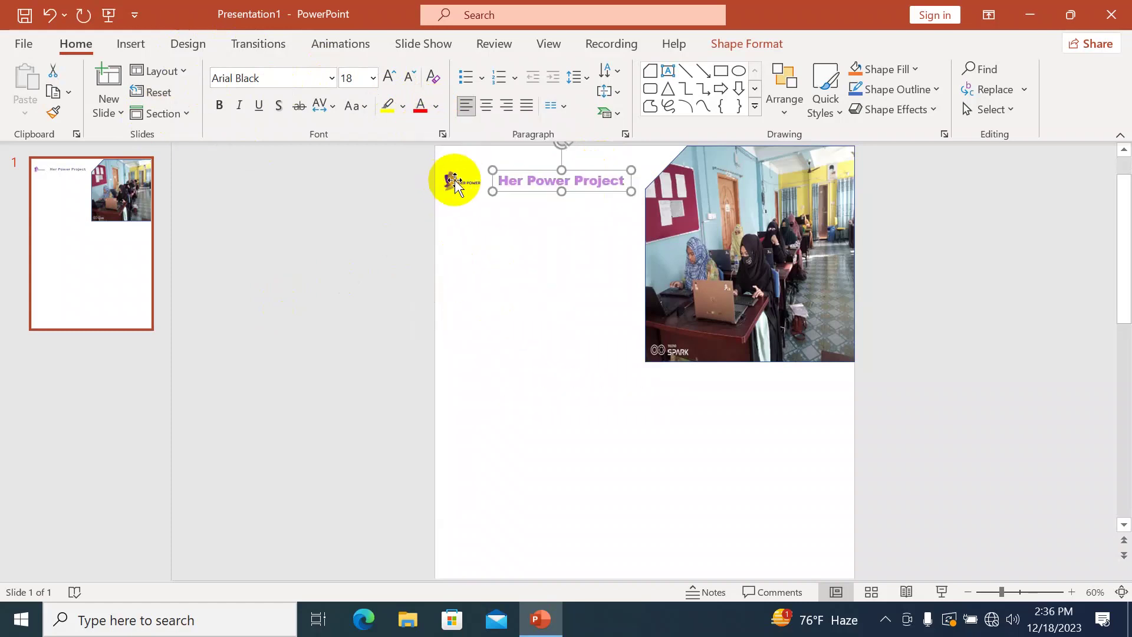
click(511, 267)
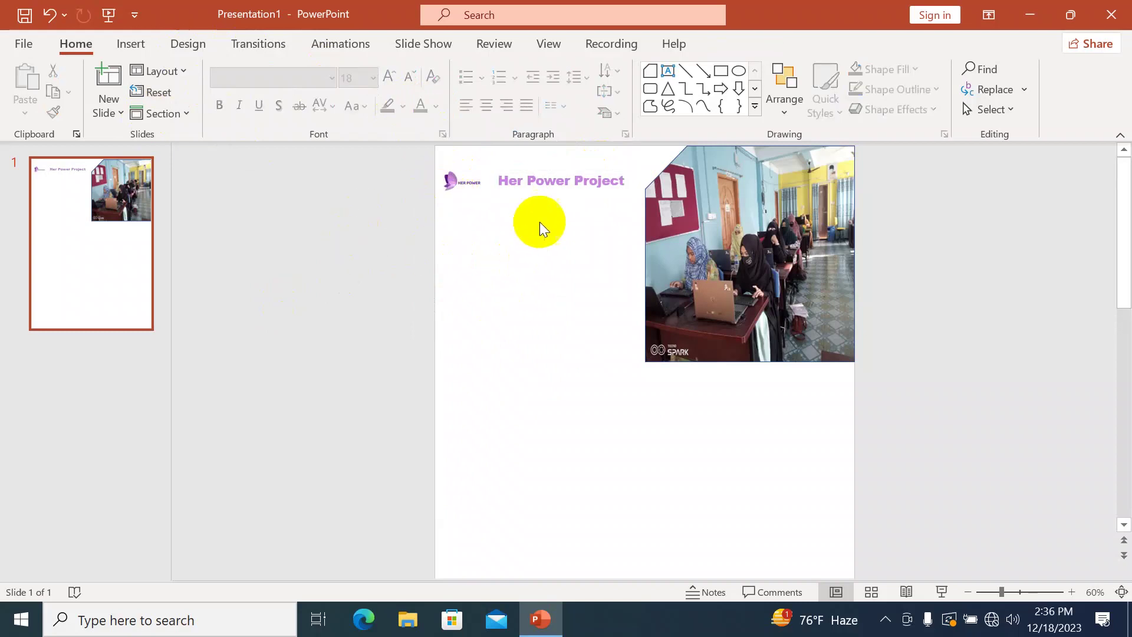
click(543, 181)
drag(587, 170, 580, 174)
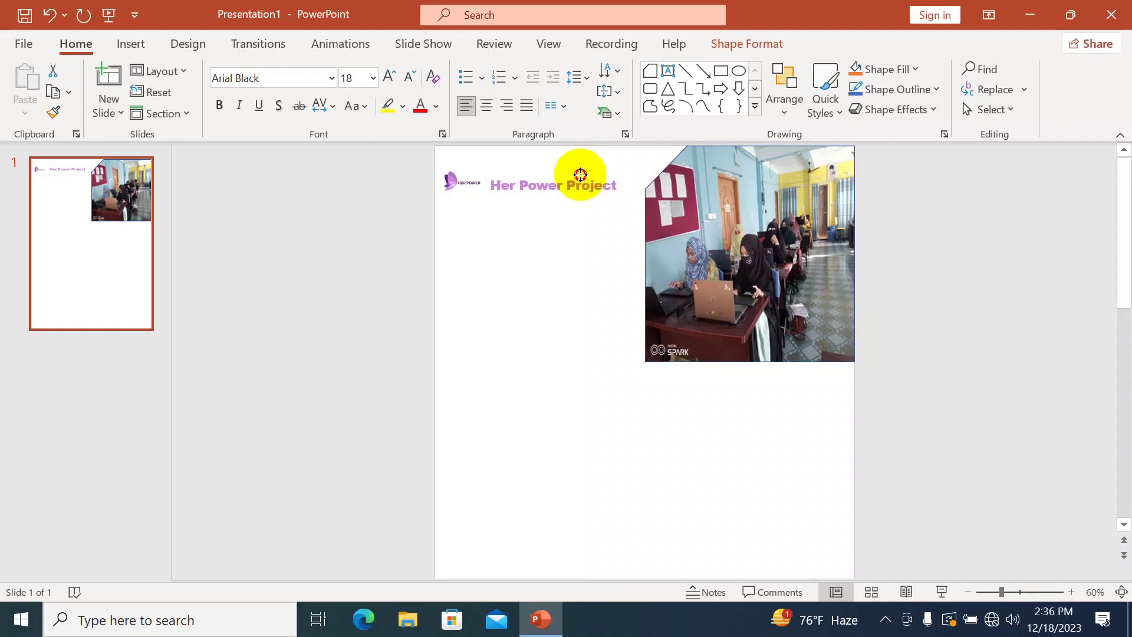
Step: Move 'Project' to its own line and make 'Her Power' bold and three sizes larger
double_click(565, 189)
click(565, 189)
key(Return)
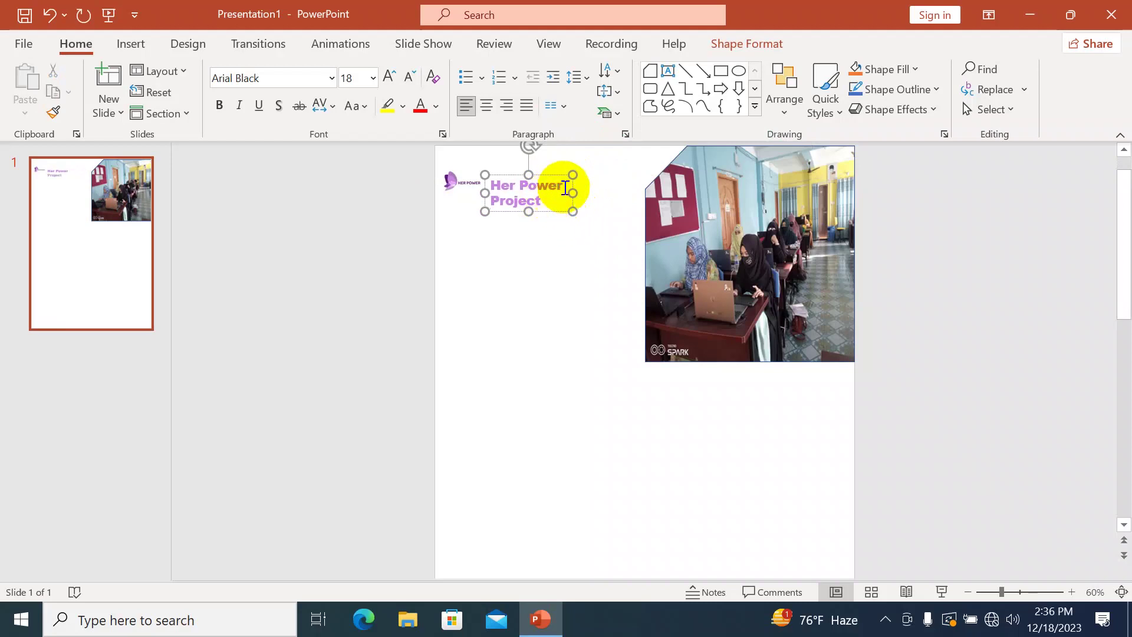
drag(568, 184, 474, 184)
click(219, 105)
click(390, 77)
click(390, 77)
click(389, 77)
click(572, 196)
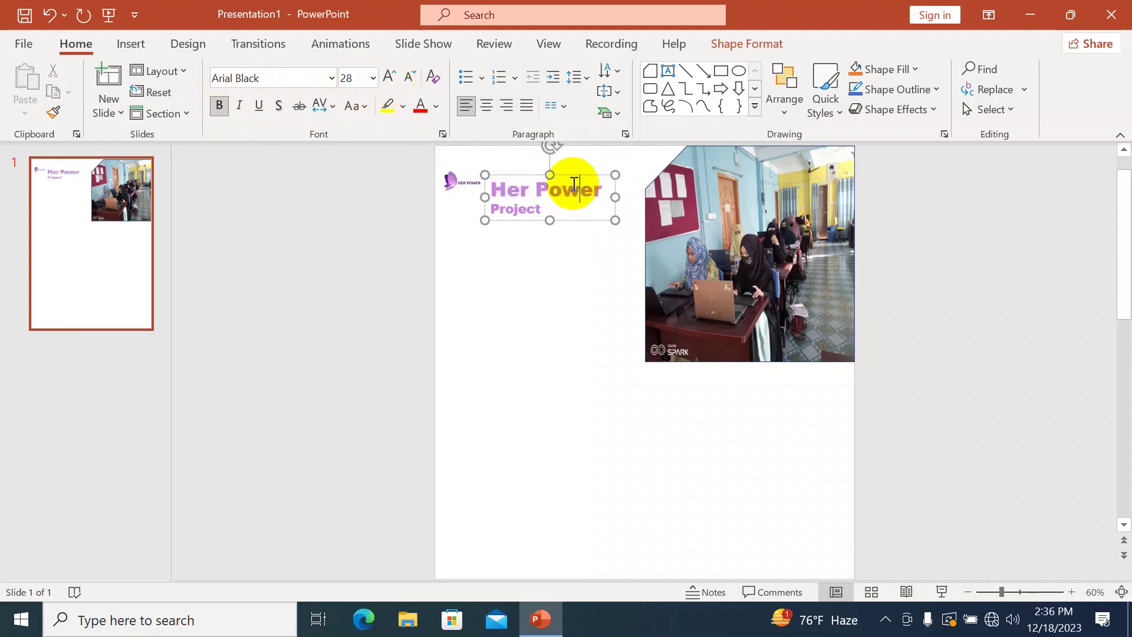
drag(573, 174, 576, 166)
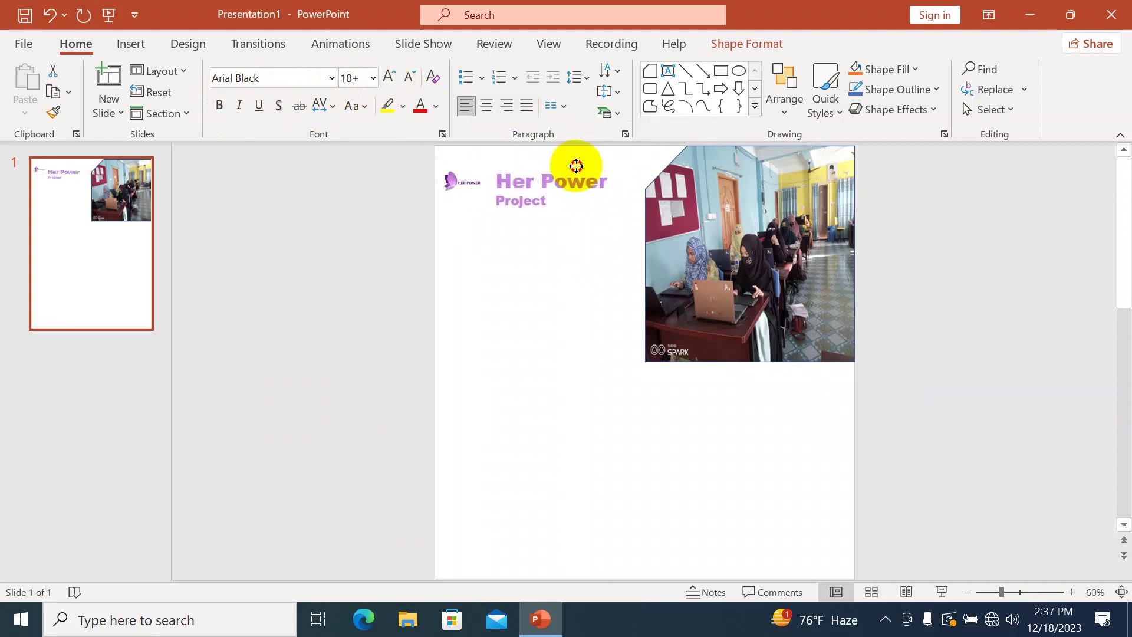
Step: Colour the word 'Project' violet using More Colors
click(558, 201)
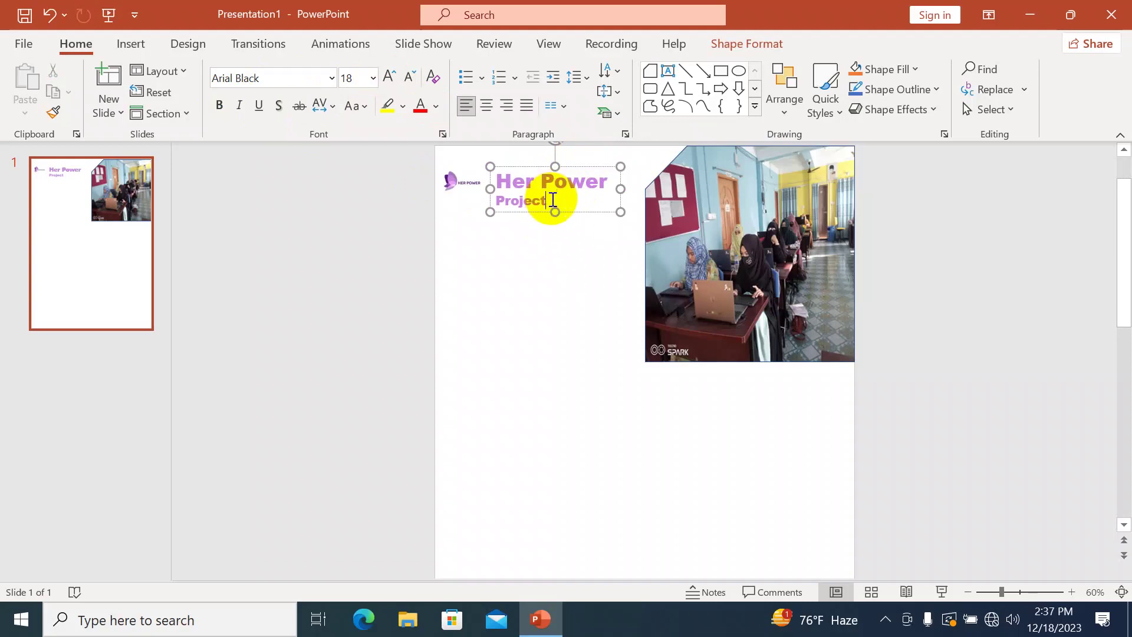
drag(548, 201, 475, 204)
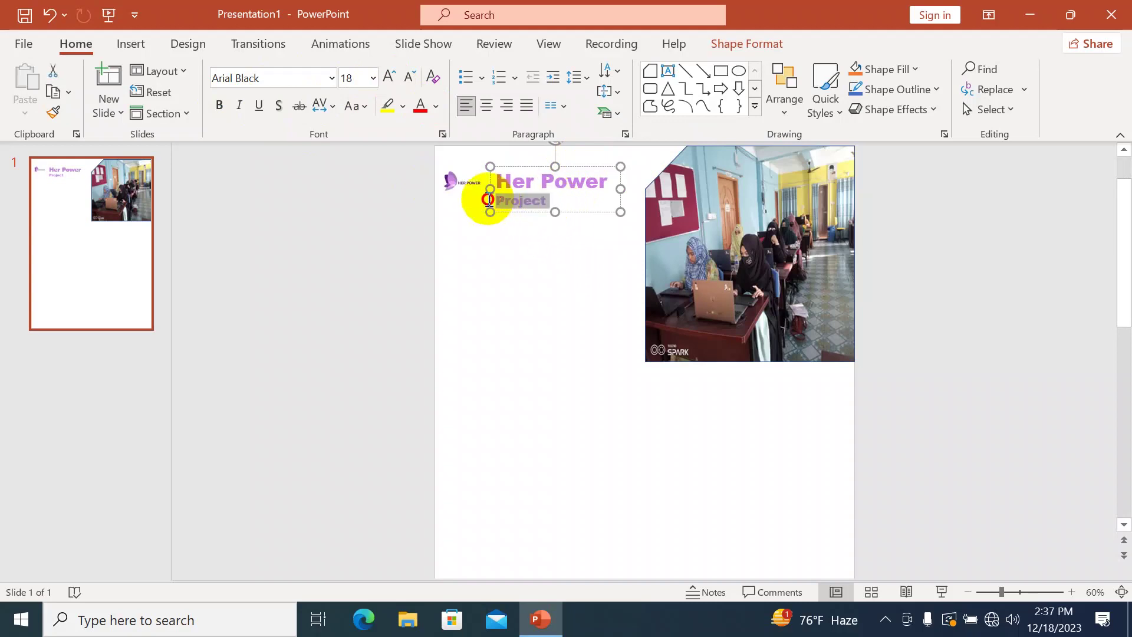
click(422, 113)
click(437, 108)
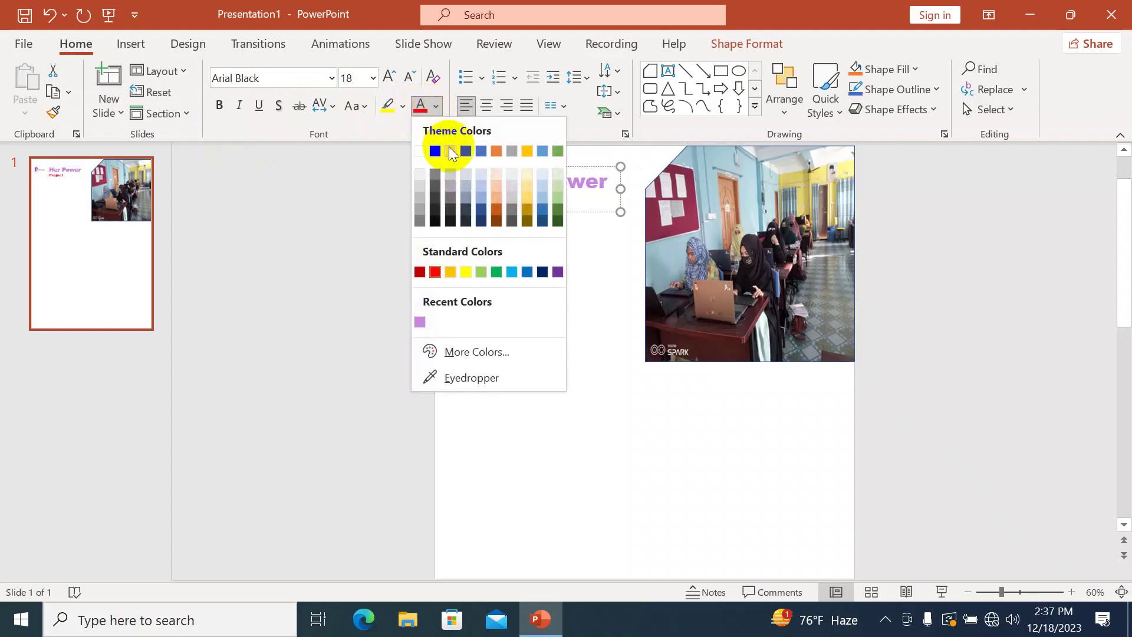
click(445, 351)
click(542, 276)
click(541, 266)
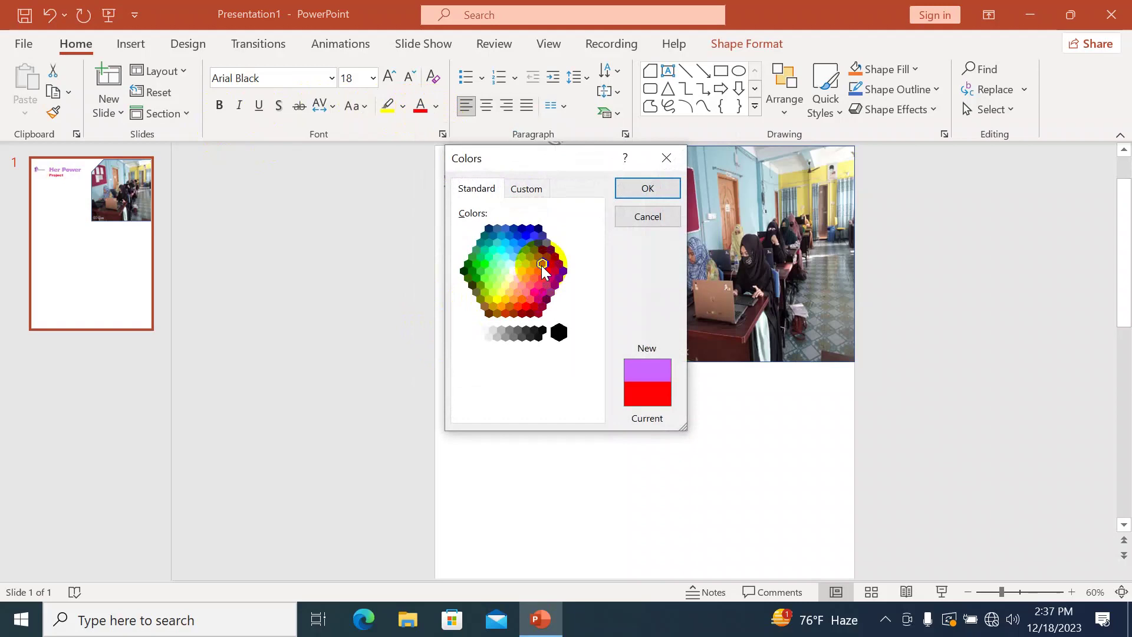
click(548, 260)
click(554, 260)
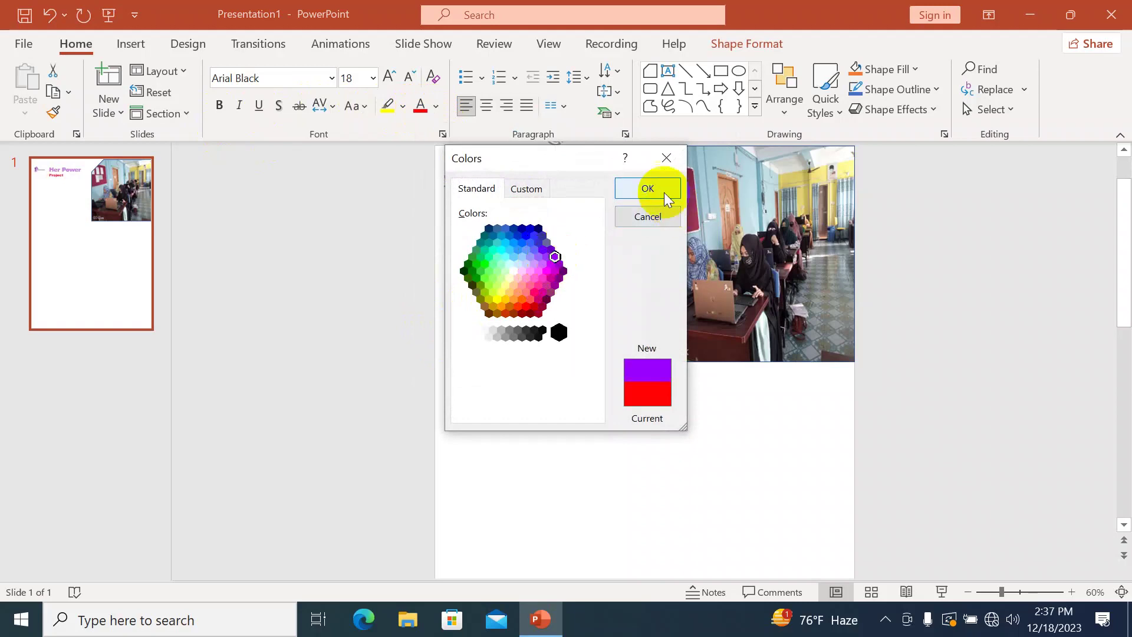
click(646, 188)
click(581, 256)
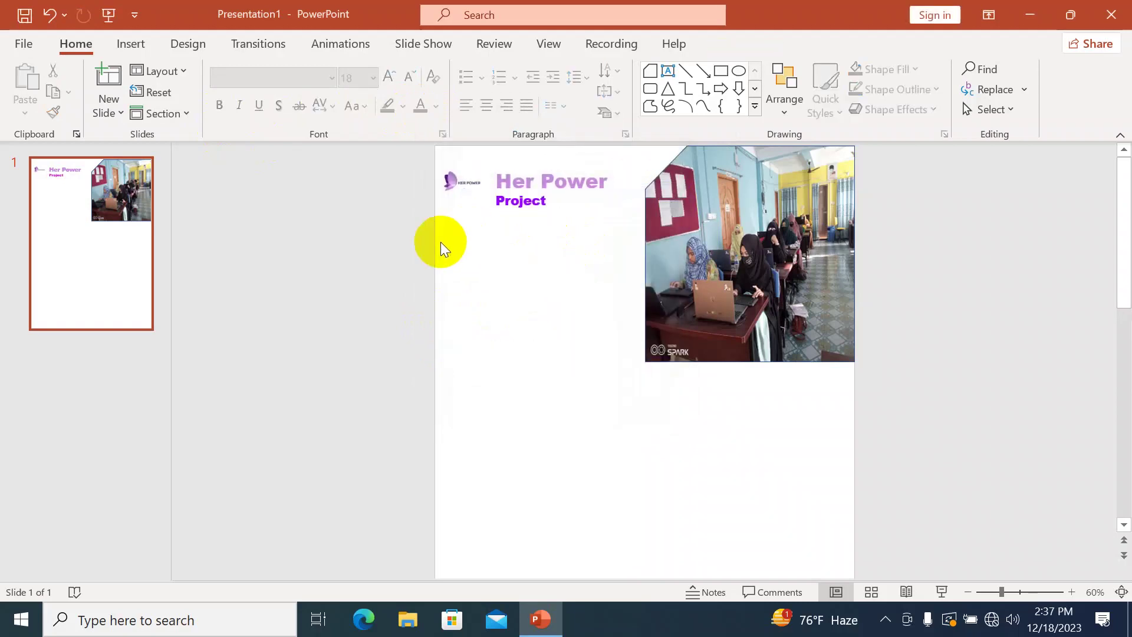
click(542, 179)
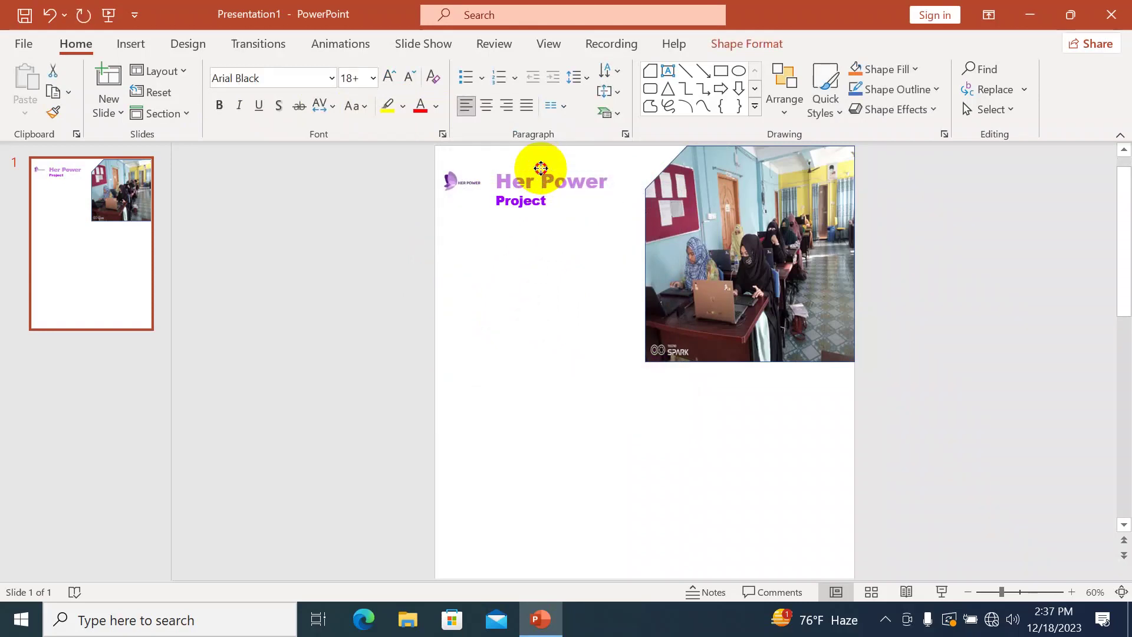
click(544, 247)
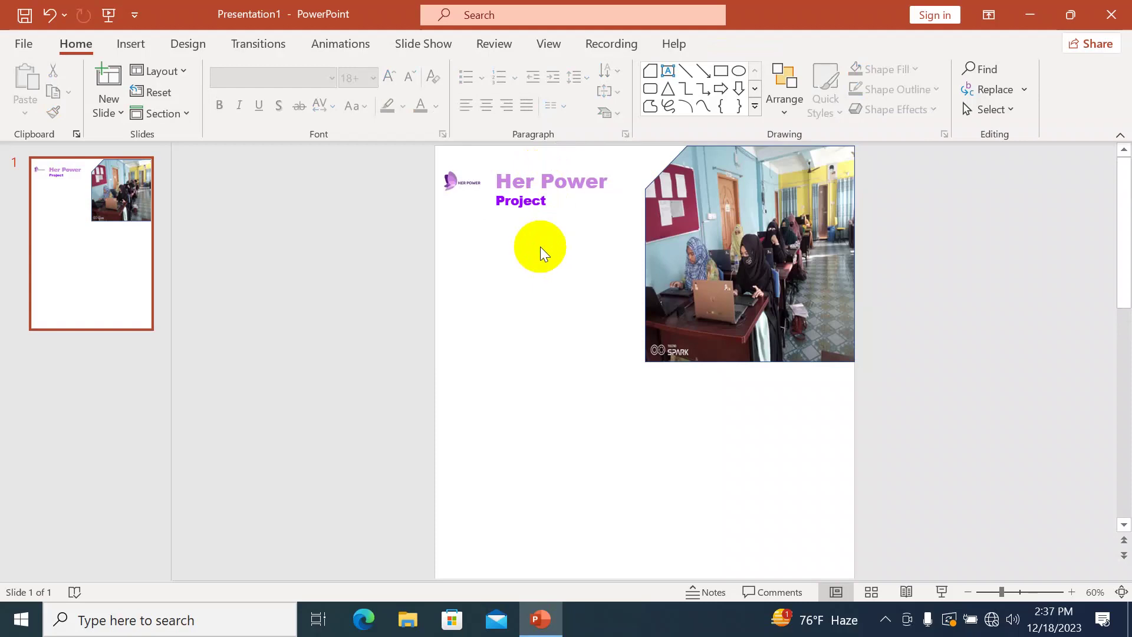
Step: Draw a rectangle band below the title, stretching it toward the photo
click(130, 43)
click(286, 112)
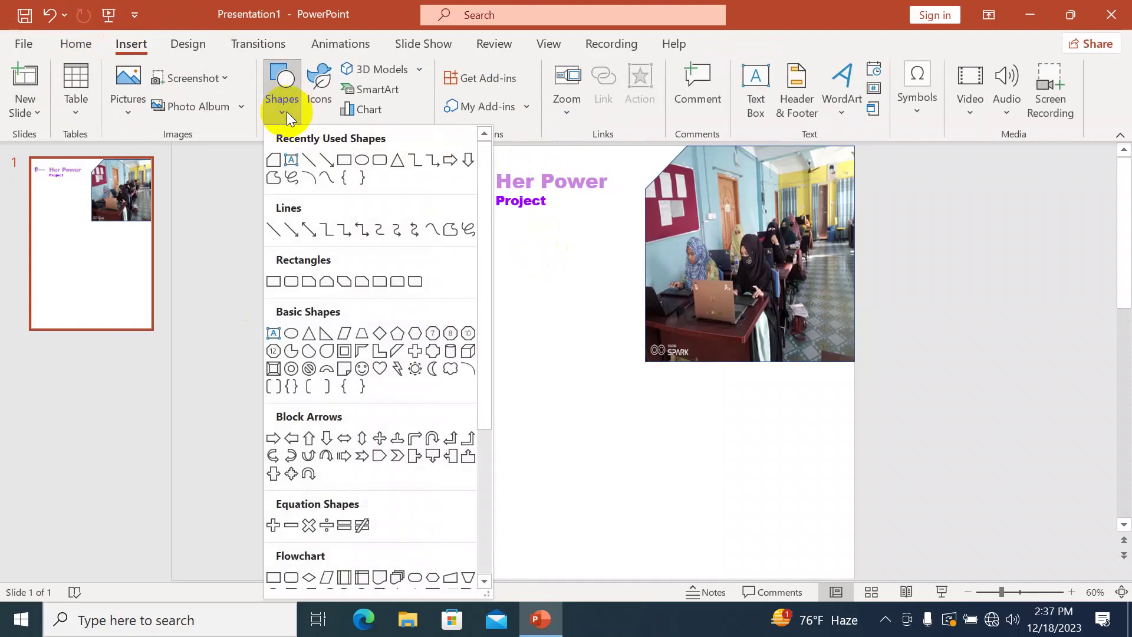
click(345, 160)
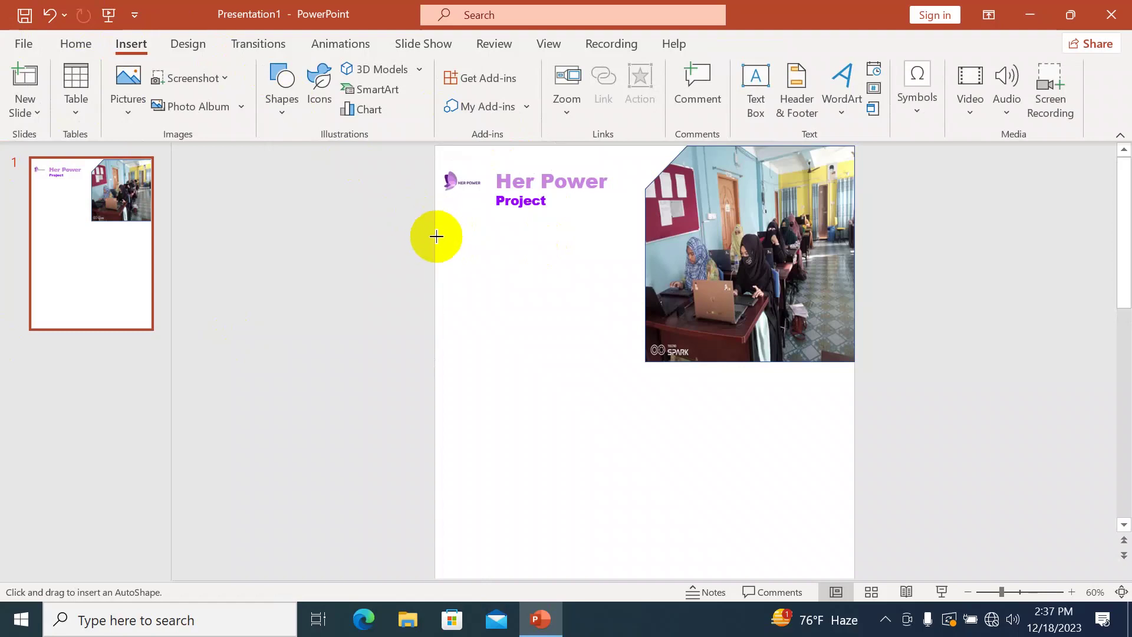
drag(436, 223, 567, 315)
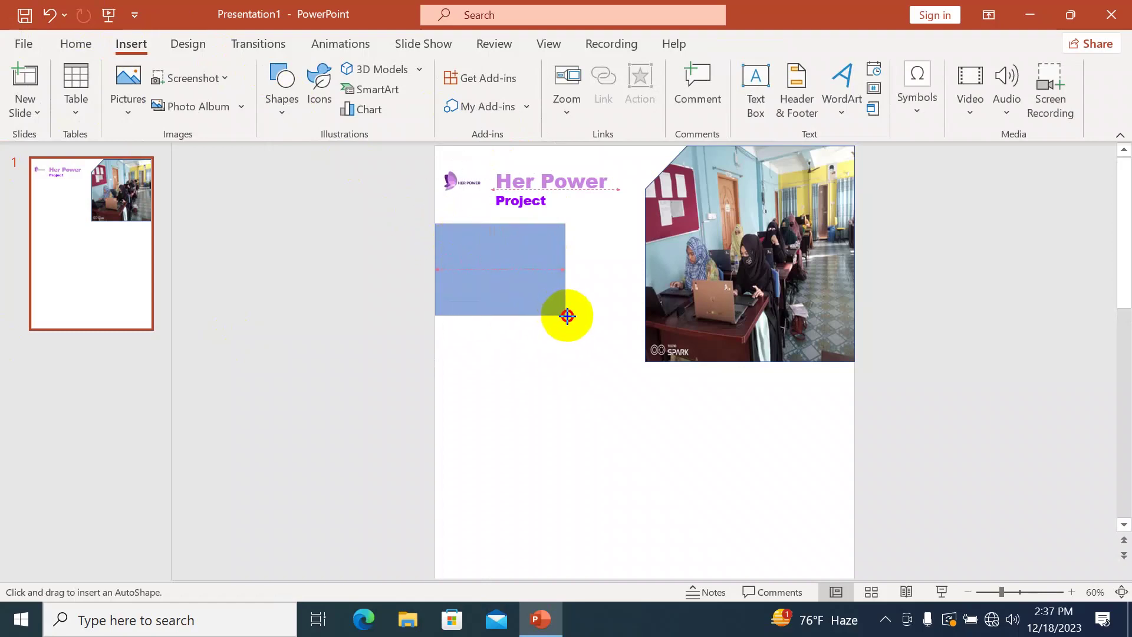
mouse_move(567, 316)
mouse_down()
mouse_move(651, 349)
mouse_move(666, 333)
mouse_up()
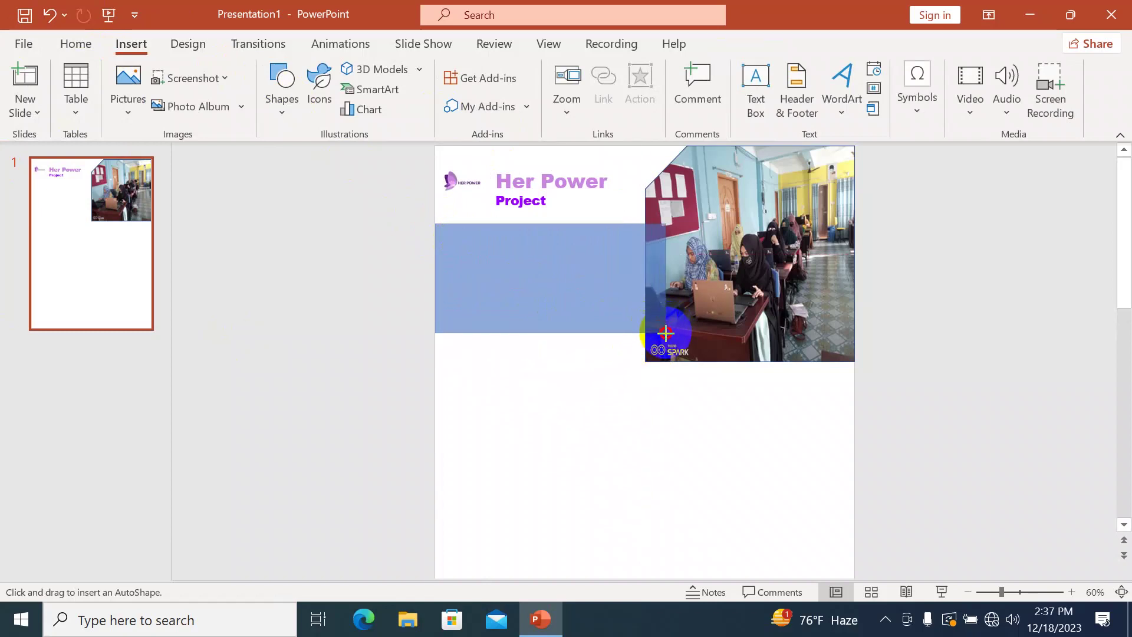
drag(666, 333, 666, 333)
Step: Raise the photo's bottom edge to match the band and nudge the band up under the title
click(741, 342)
drag(751, 362, 755, 333)
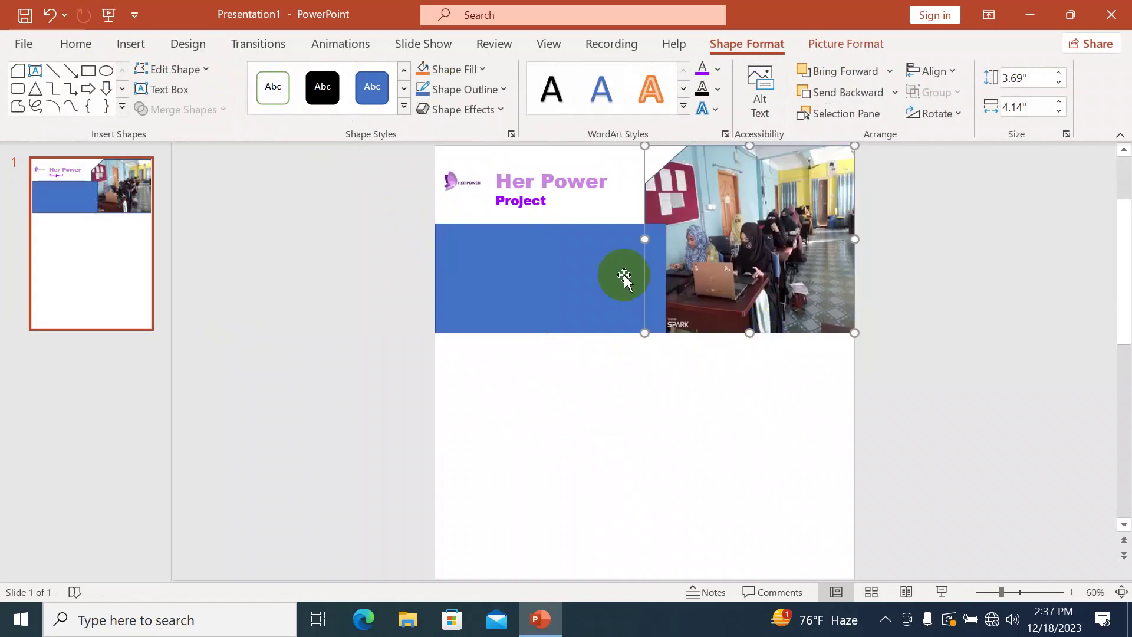
click(628, 280)
drag(622, 271, 623, 266)
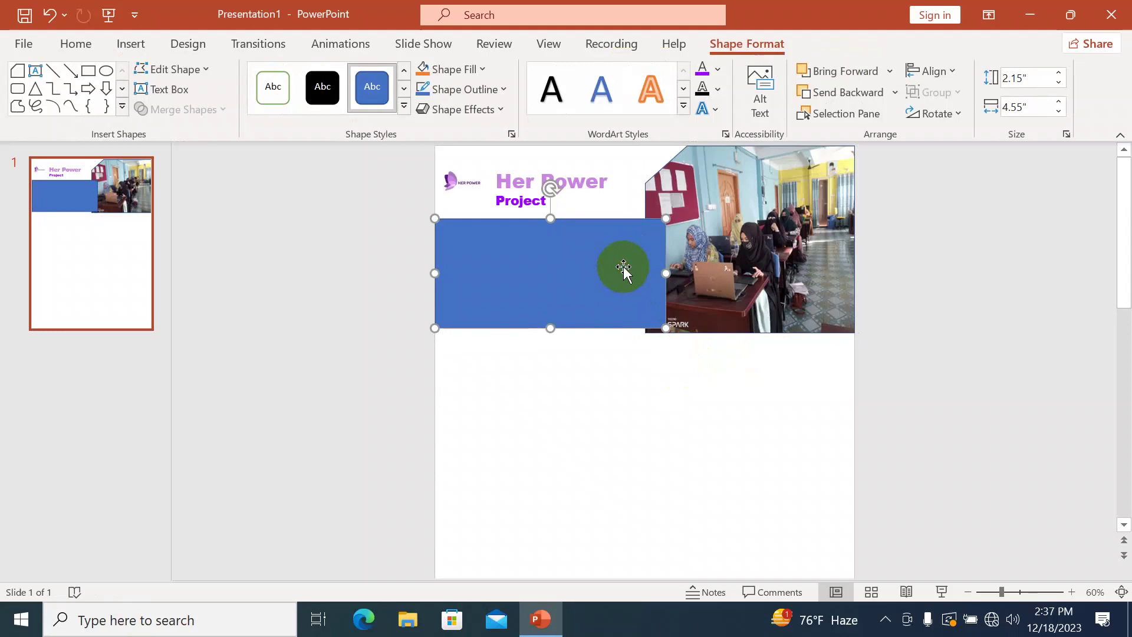
click(480, 69)
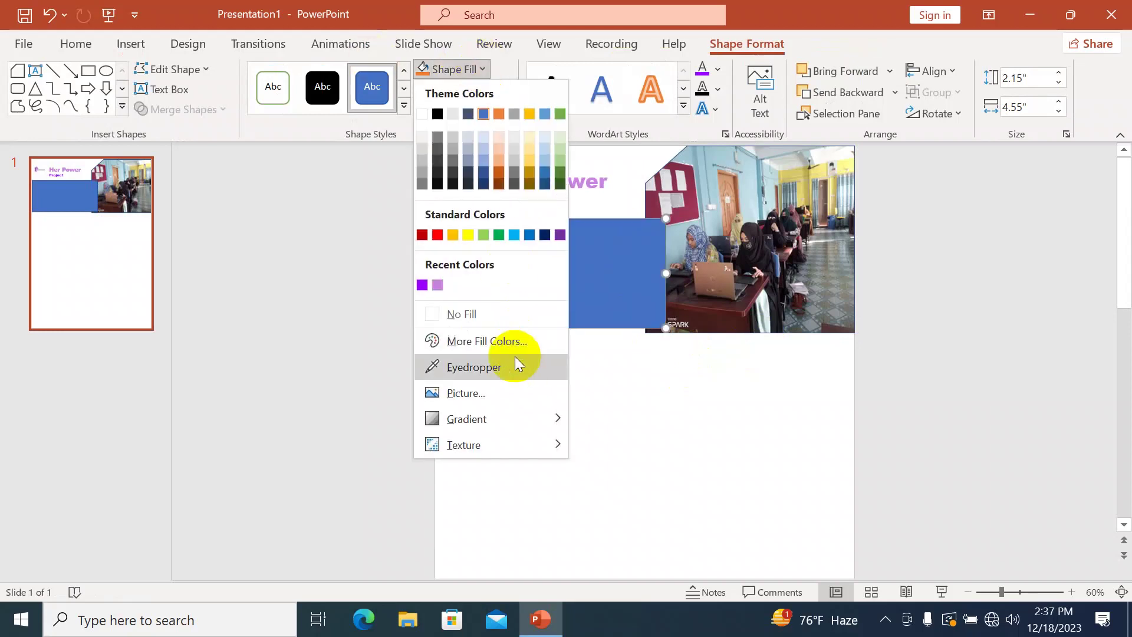
mouse_move(491, 419)
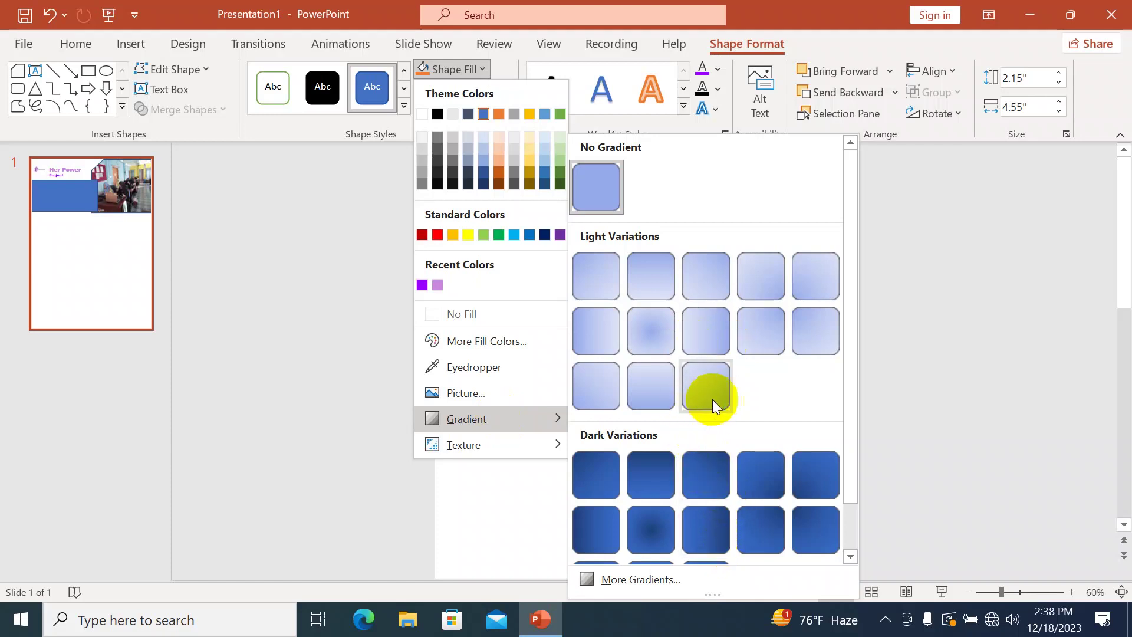
Step: Switch the band to a gradient fill and try purple, light blue and green stop colours
scroll(703, 448, down, 1)
click(653, 580)
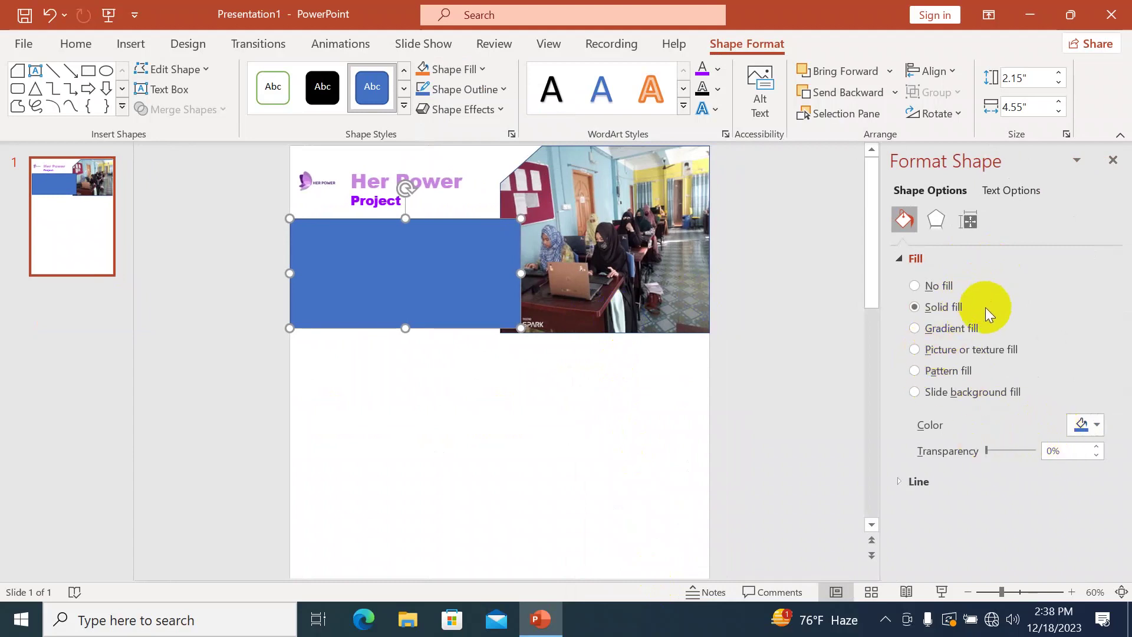
click(952, 329)
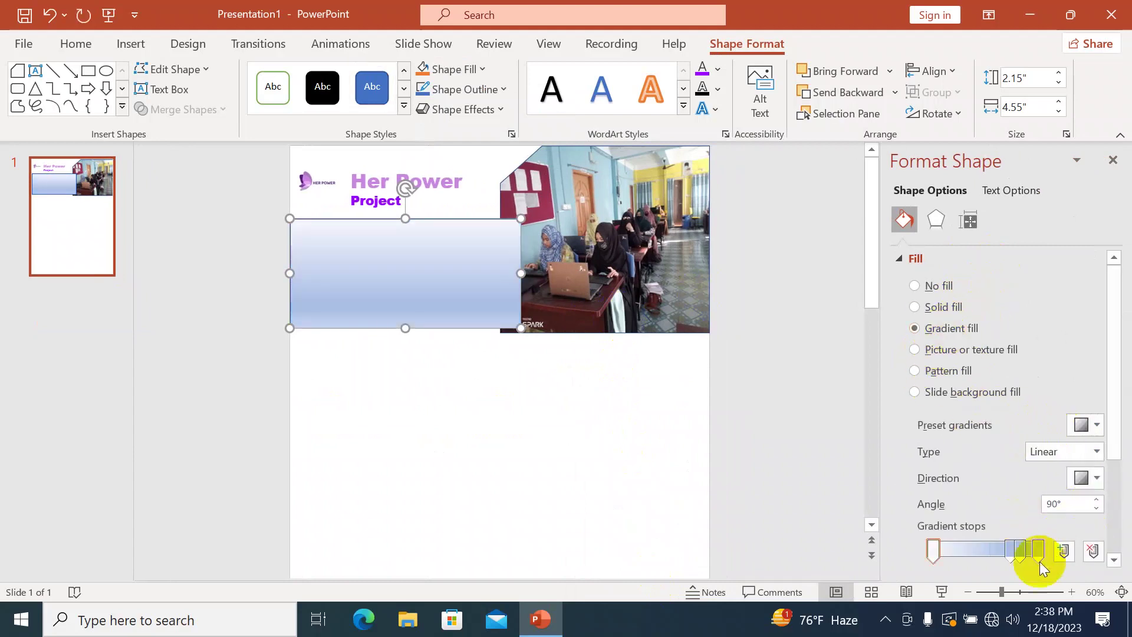
click(1013, 550)
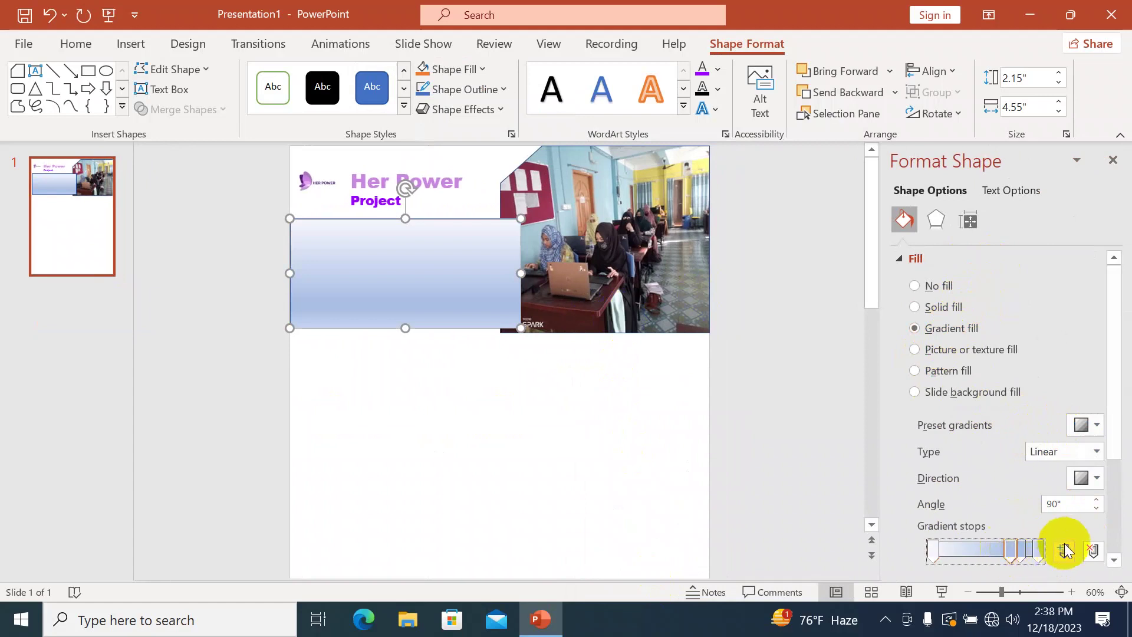
drag(1112, 430, 1114, 507)
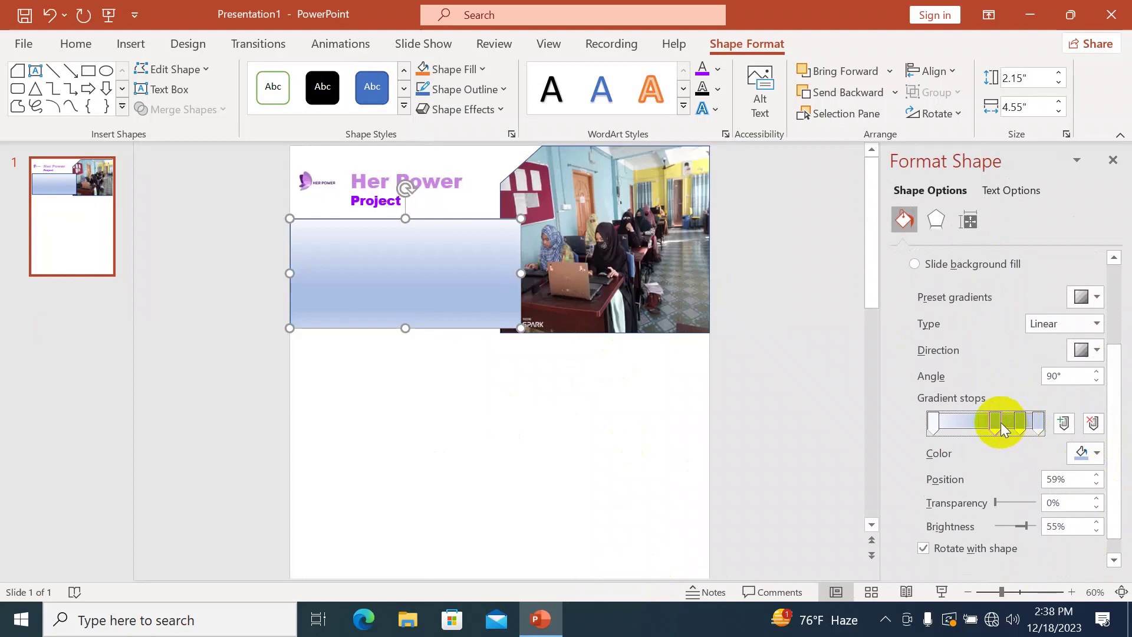
click(1085, 453)
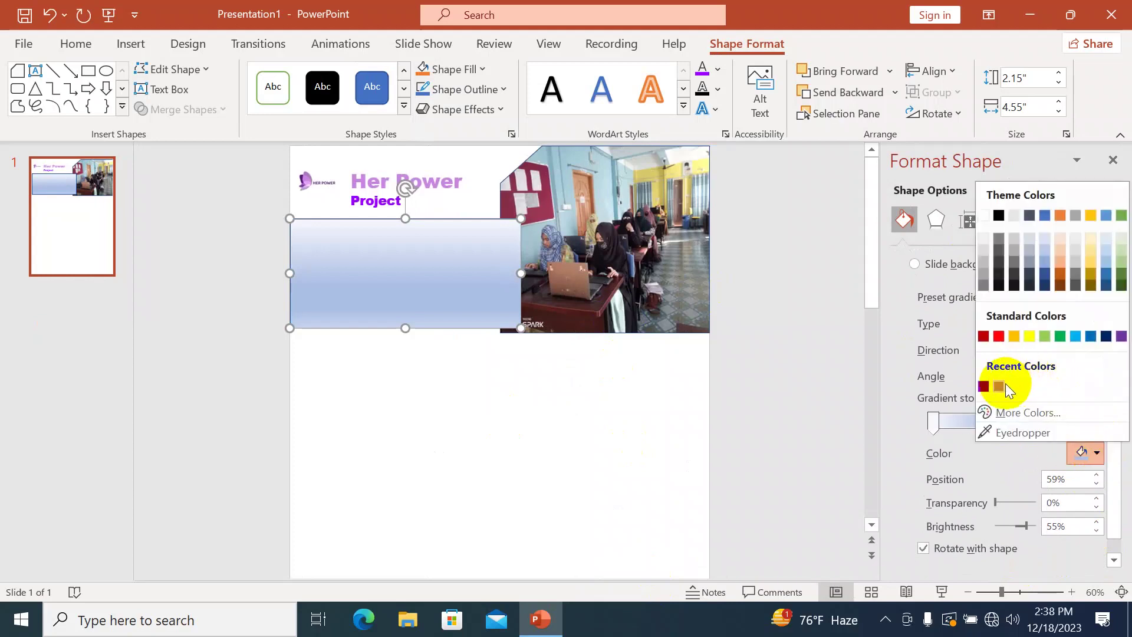
click(984, 387)
click(1025, 423)
click(1085, 453)
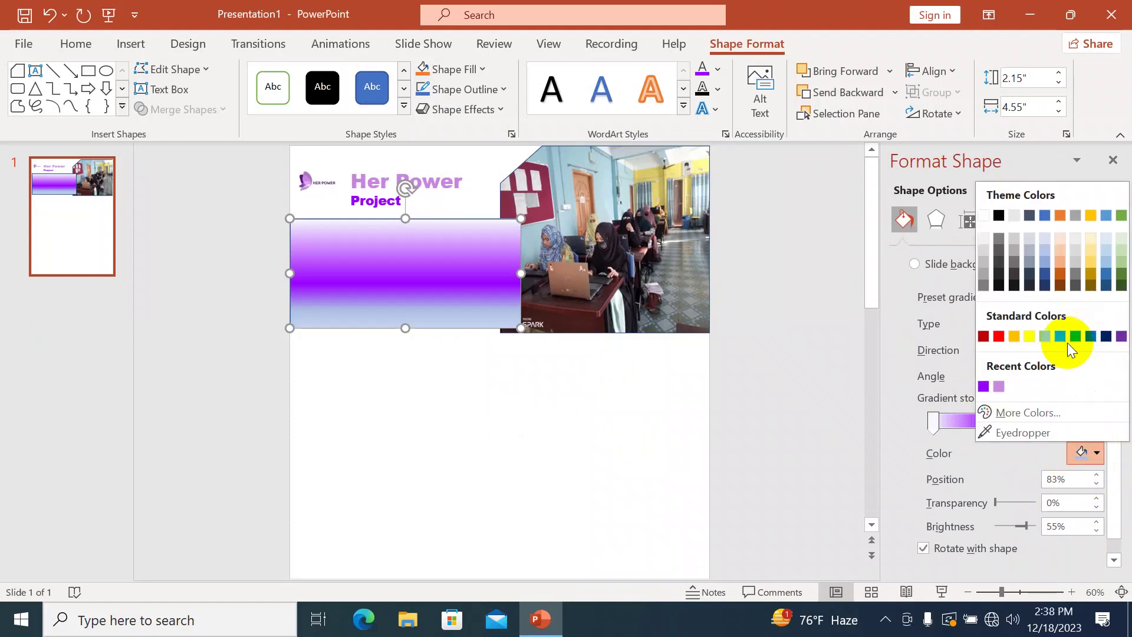
click(1107, 250)
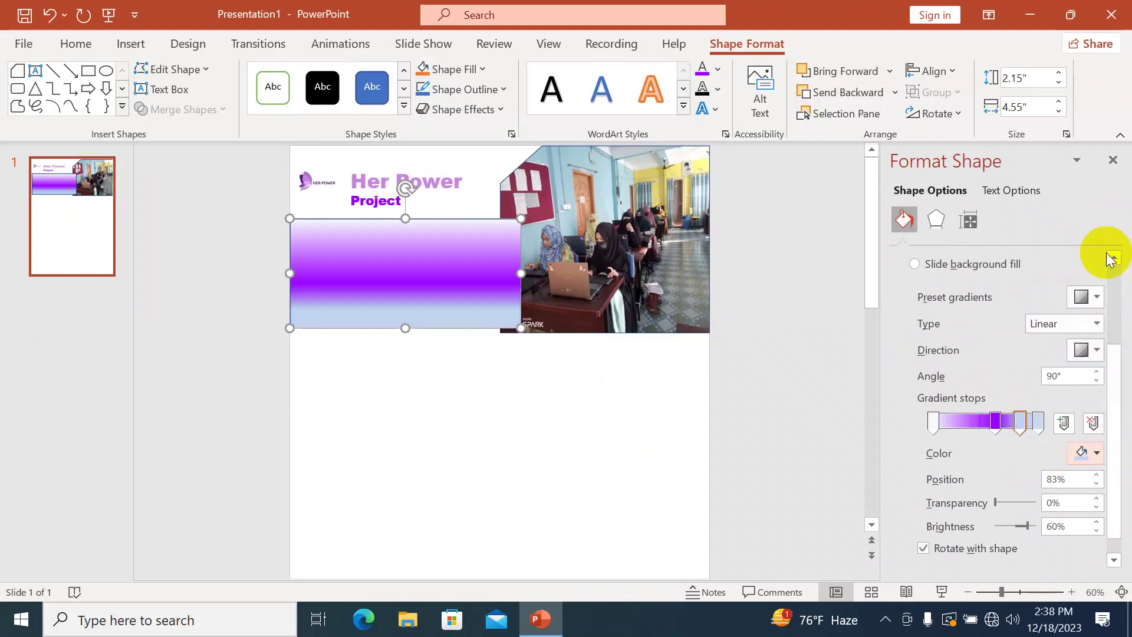
click(1096, 454)
click(1065, 338)
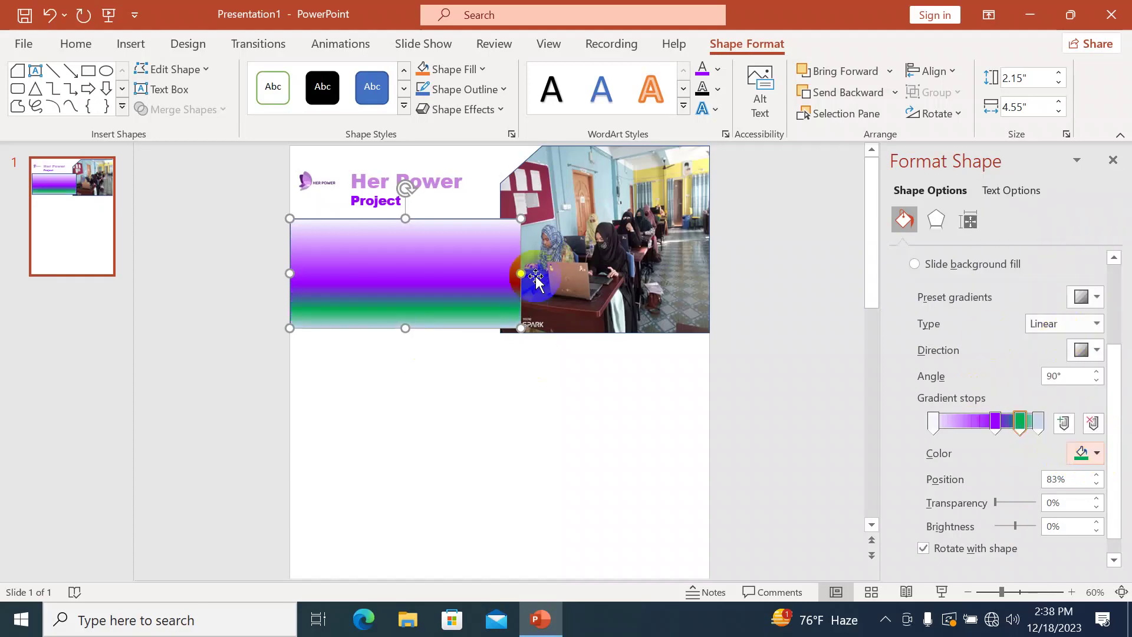
Step: Remove the extra stops, make the first stop purple and add a light blue stop at 54%
drag(996, 420, 999, 487)
drag(1020, 421, 1018, 498)
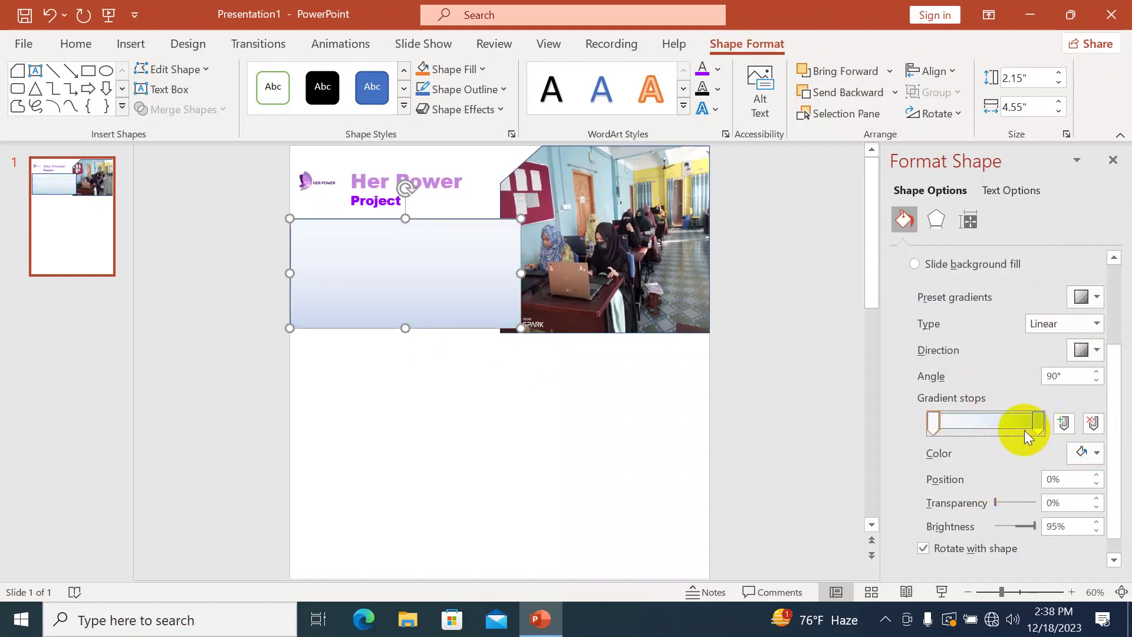
click(1087, 452)
click(997, 387)
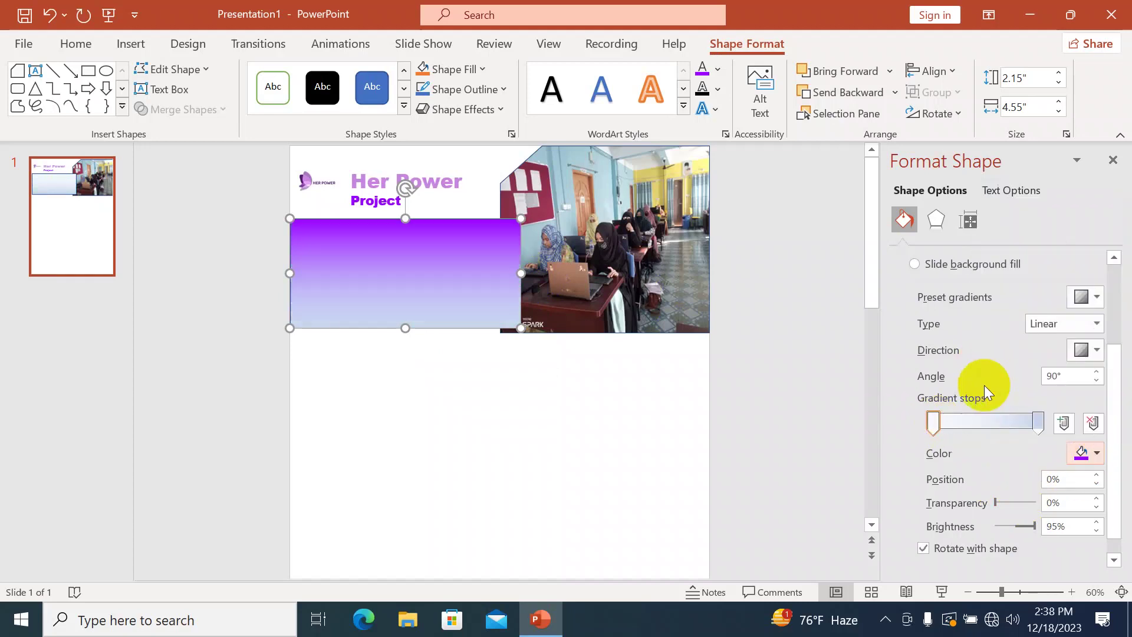
click(992, 423)
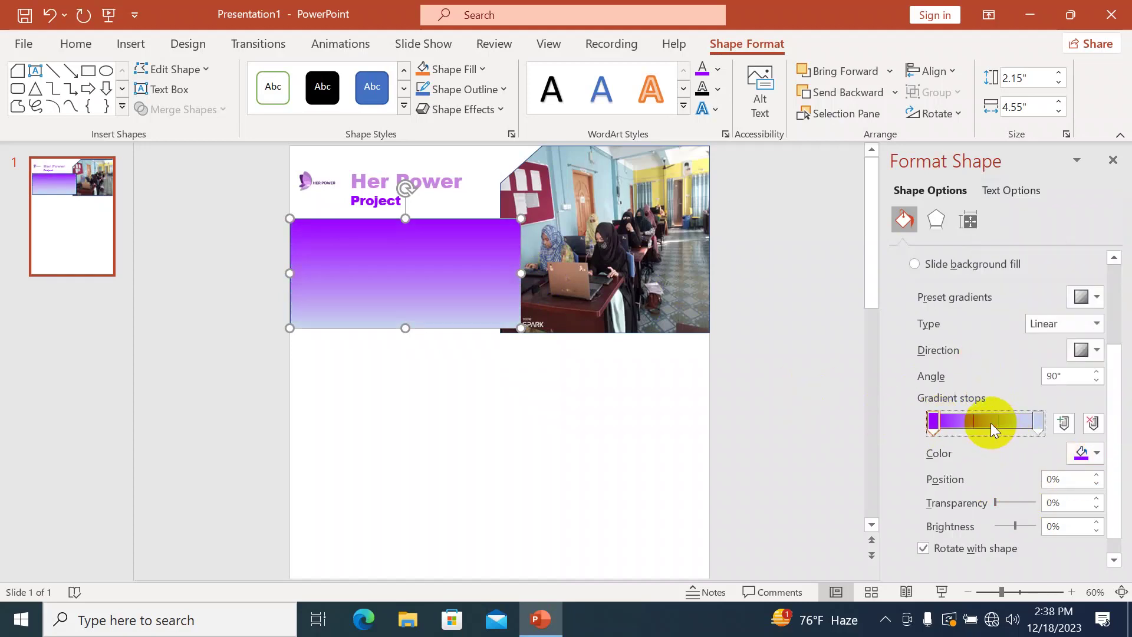
click(1096, 454)
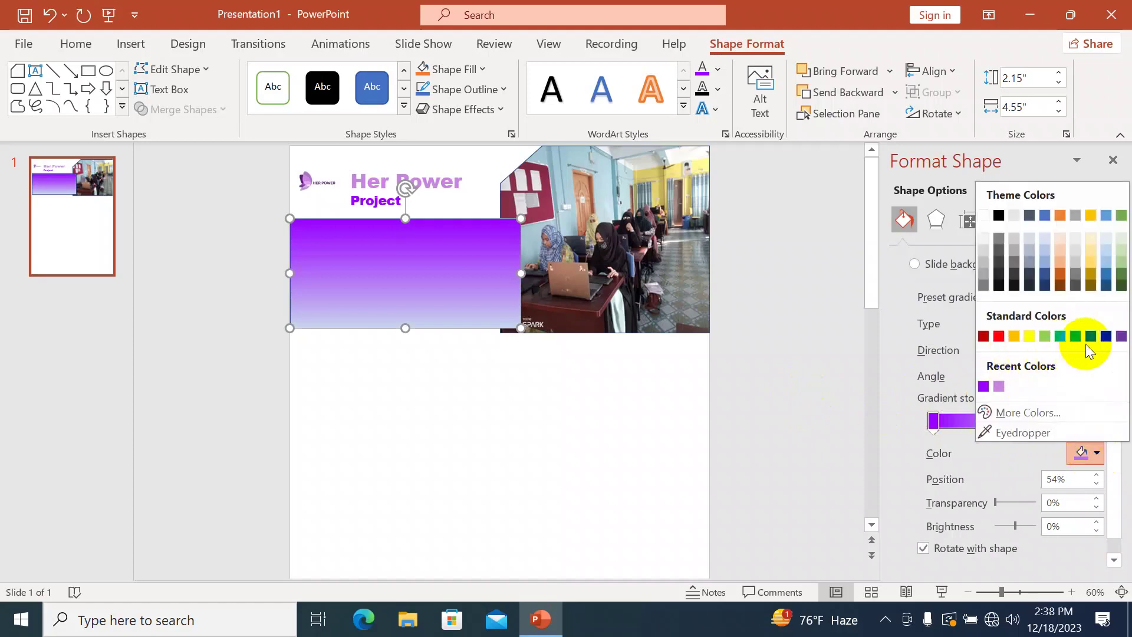
click(1110, 264)
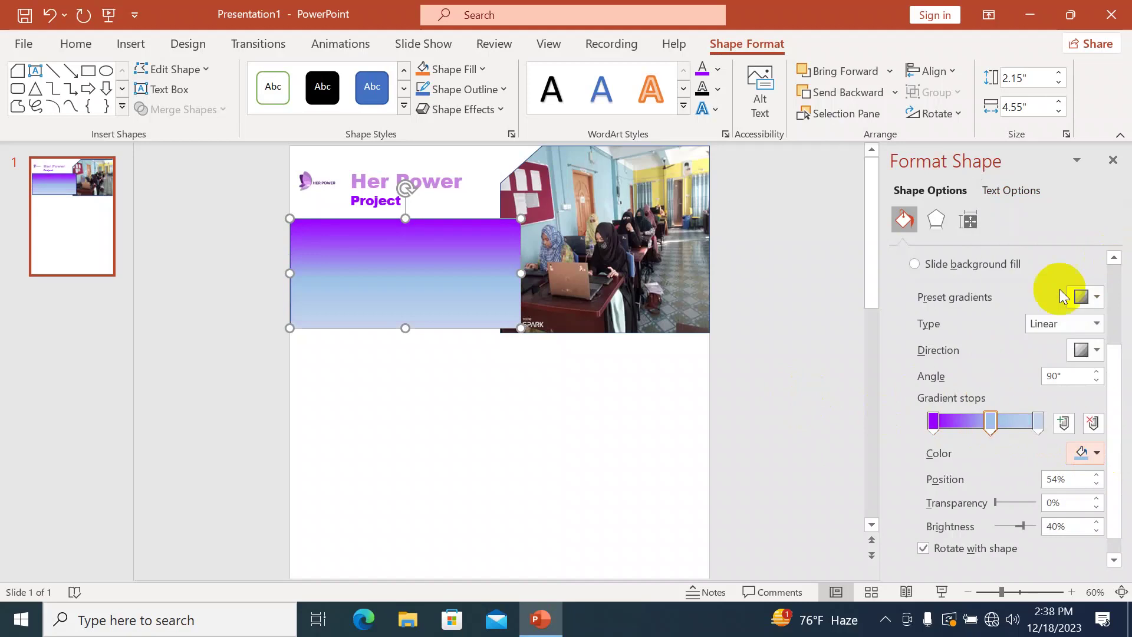
click(833, 338)
Step: Use Edit Points to pull the band's top-right corner left, slanting its right edge
click(447, 289)
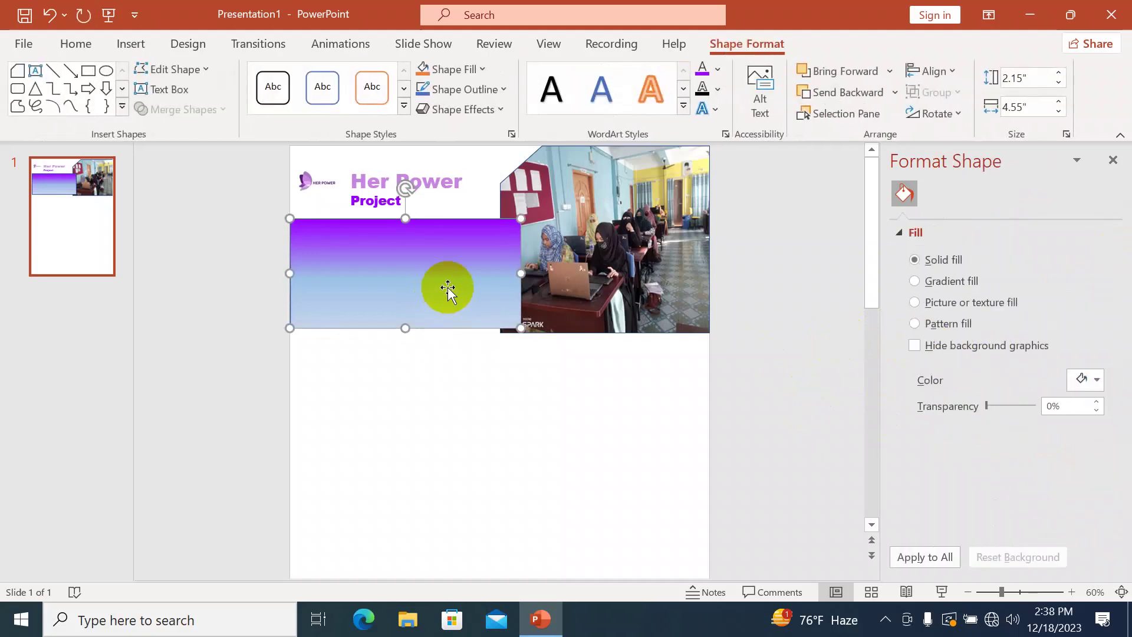
click(198, 72)
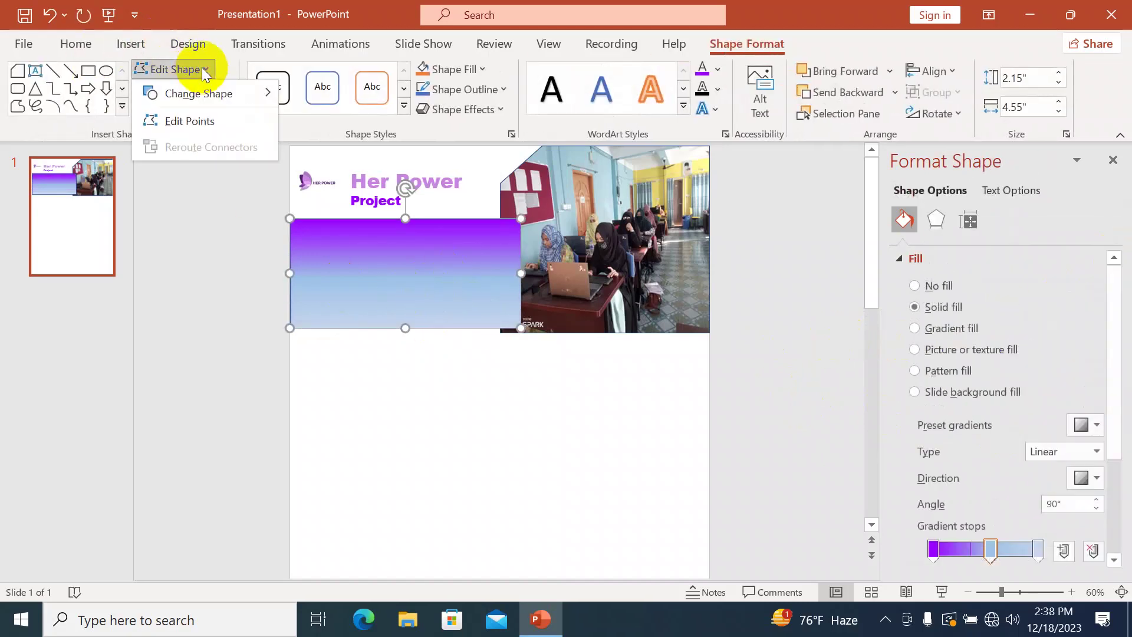
click(207, 122)
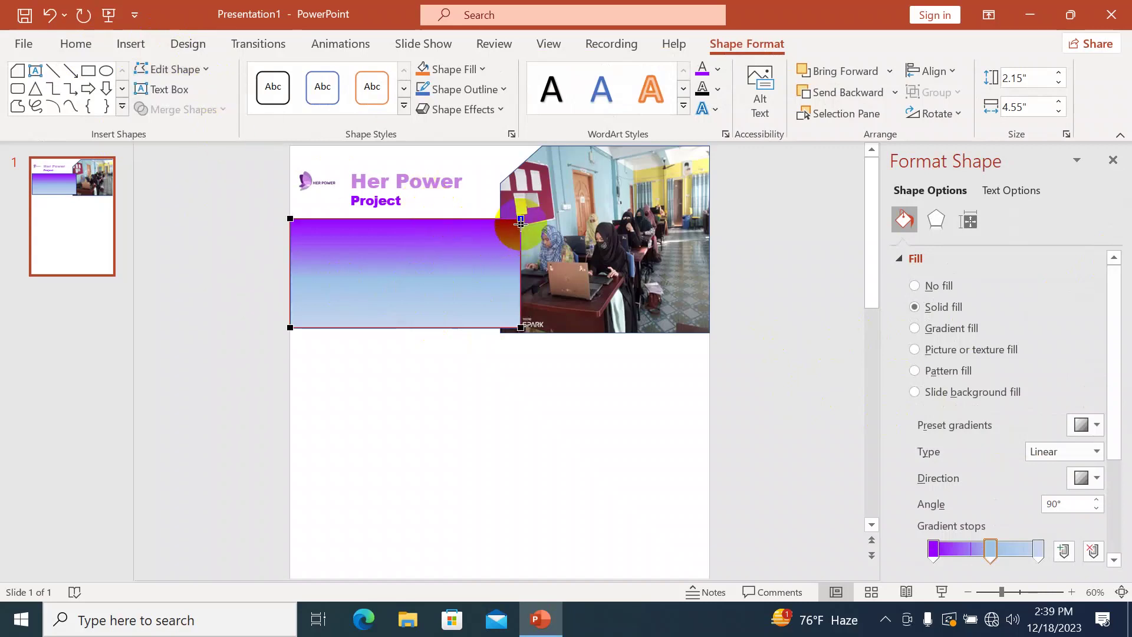
drag(521, 220, 476, 221)
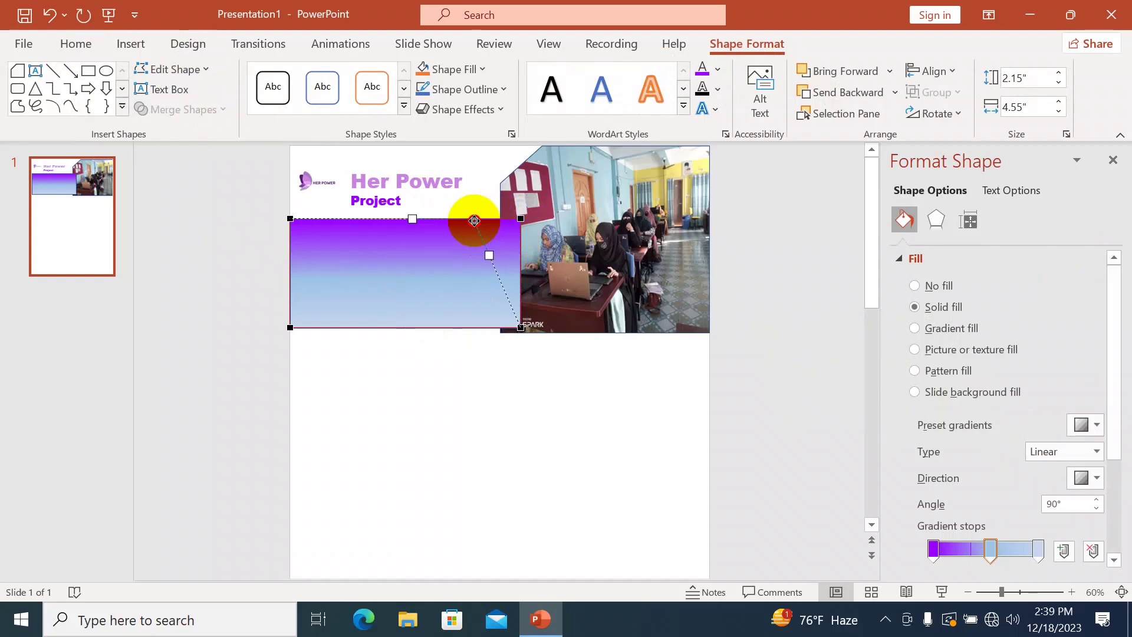
mouse_move(475, 221)
mouse_down()
mouse_move(499, 223)
mouse_move(468, 218)
mouse_up()
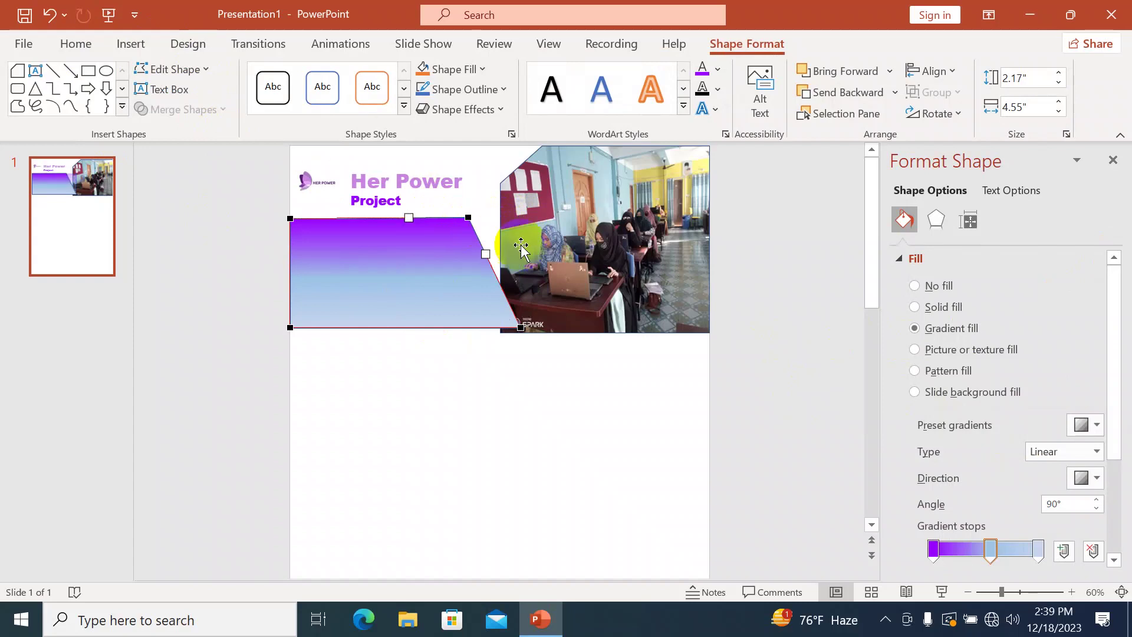
Step: Shift the trapezoid so its slanted edge overlaps the photo's diagonal edge
drag(405, 296, 407, 331)
click(529, 231)
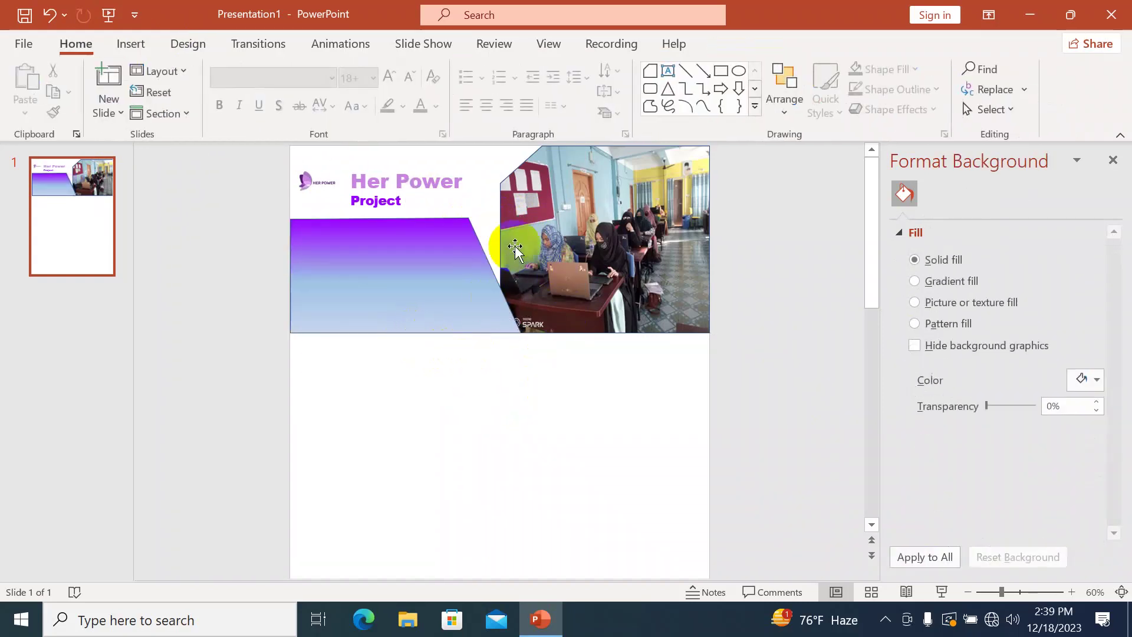
click(450, 235)
mouse_move(518, 253)
mouse_down()
mouse_move(522, 272)
mouse_move(562, 271)
mouse_up()
click(453, 370)
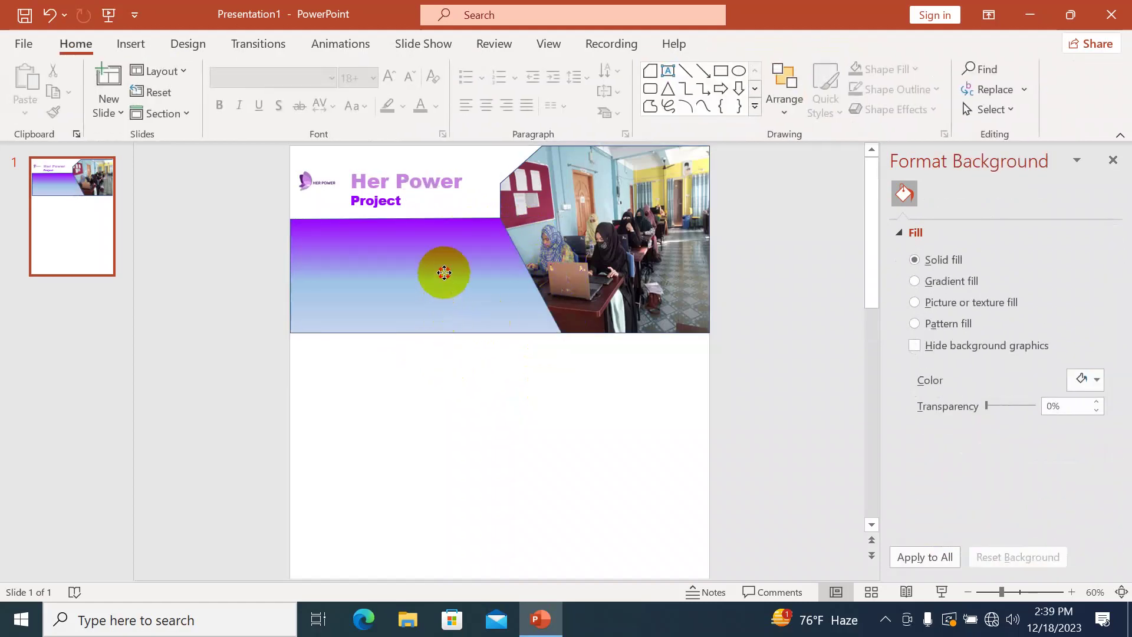
click(445, 274)
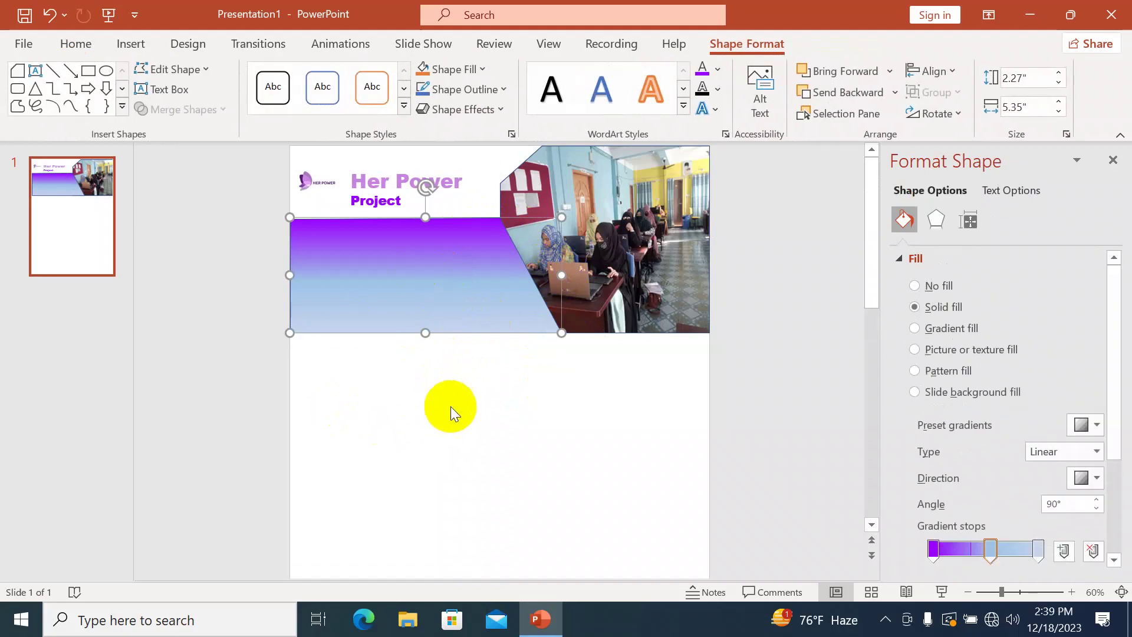
Step: Give the classroom photo a purple outline with 1½ pt weight
click(436, 407)
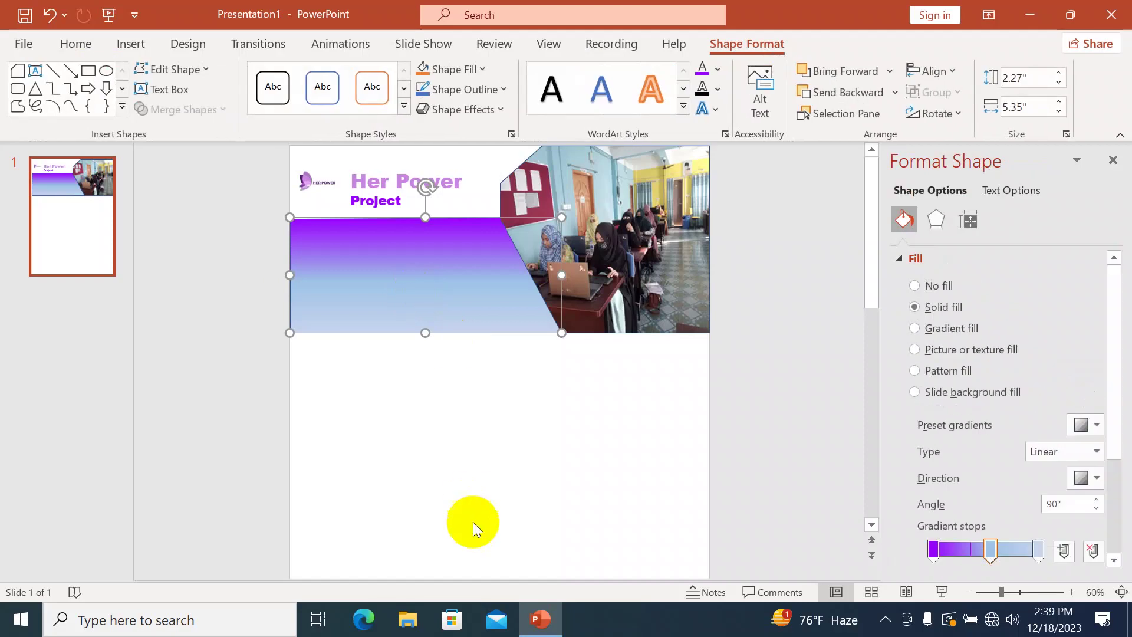
click(487, 451)
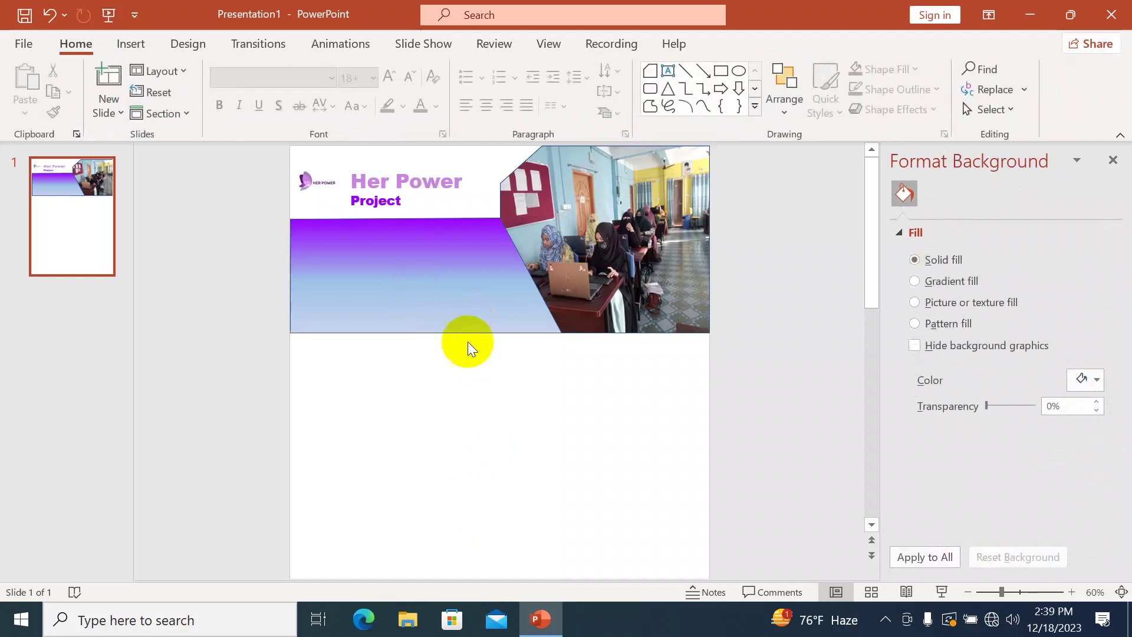
click(609, 249)
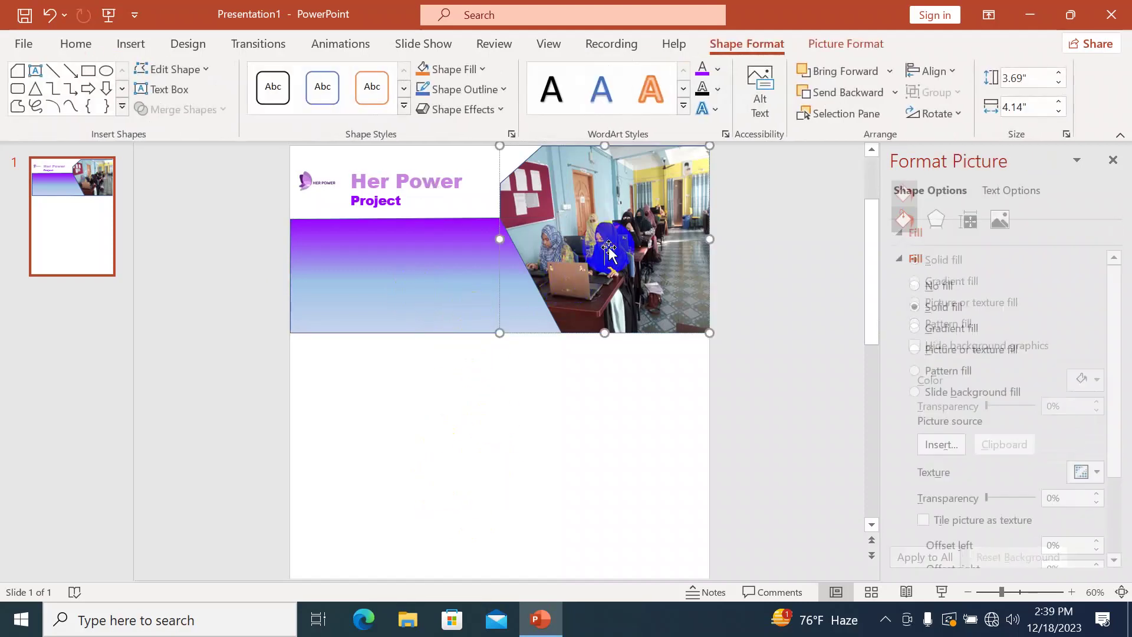
click(503, 89)
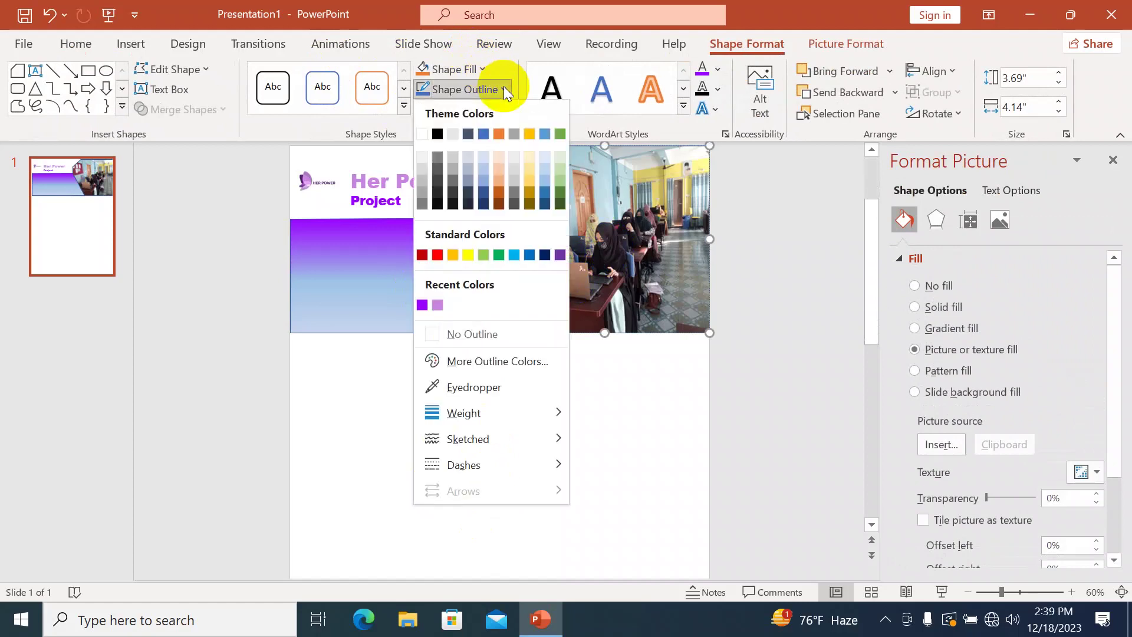
click(422, 305)
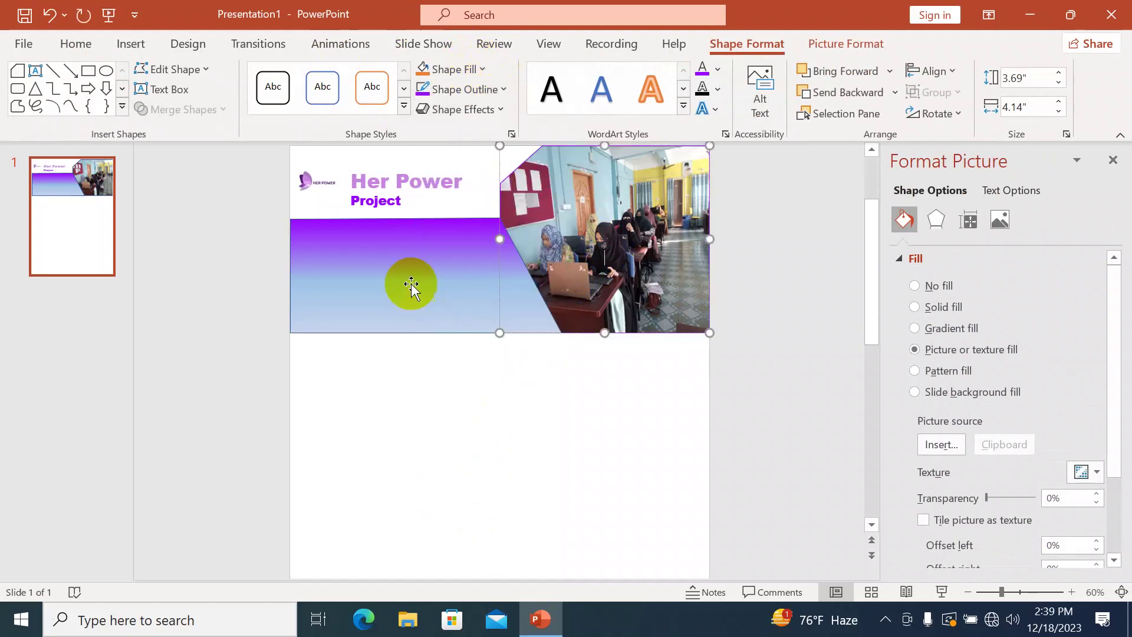
click(498, 88)
mouse_move(464, 413)
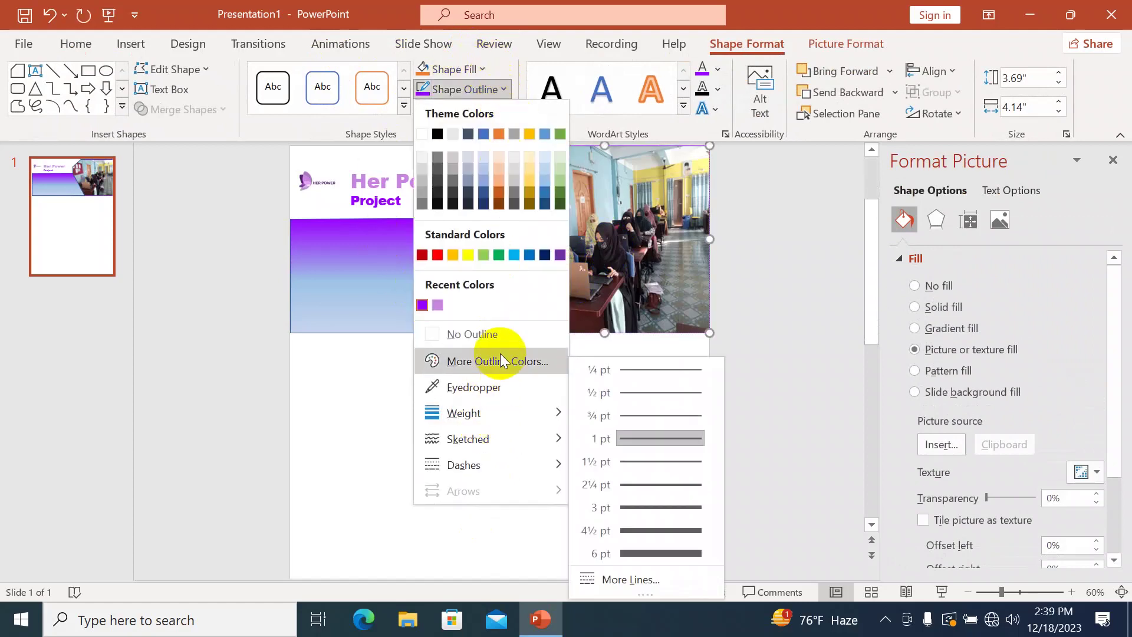
click(638, 466)
click(603, 427)
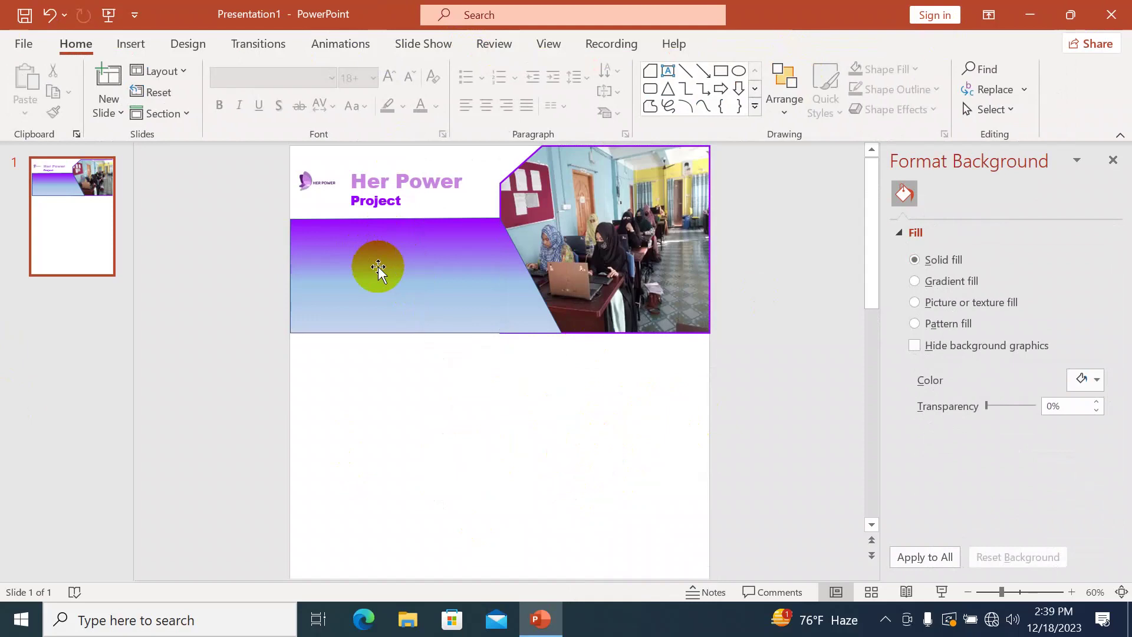
Step: Add a 'We Provide' text box below the banner, set to UPPERCASE Arial Black at size 44
click(129, 44)
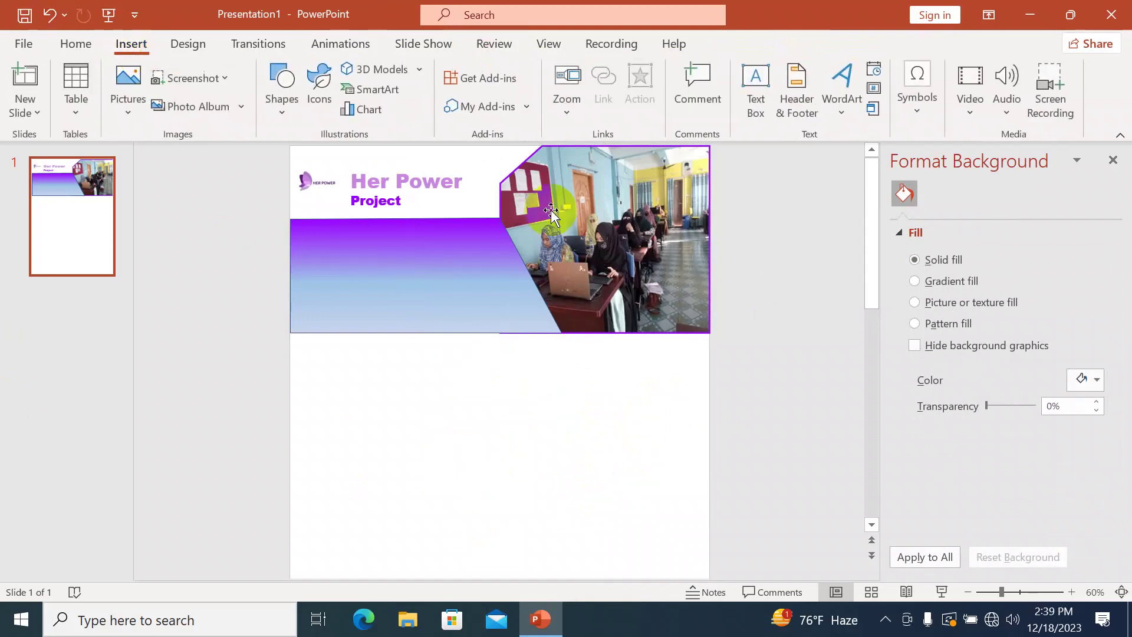
click(756, 85)
click(414, 450)
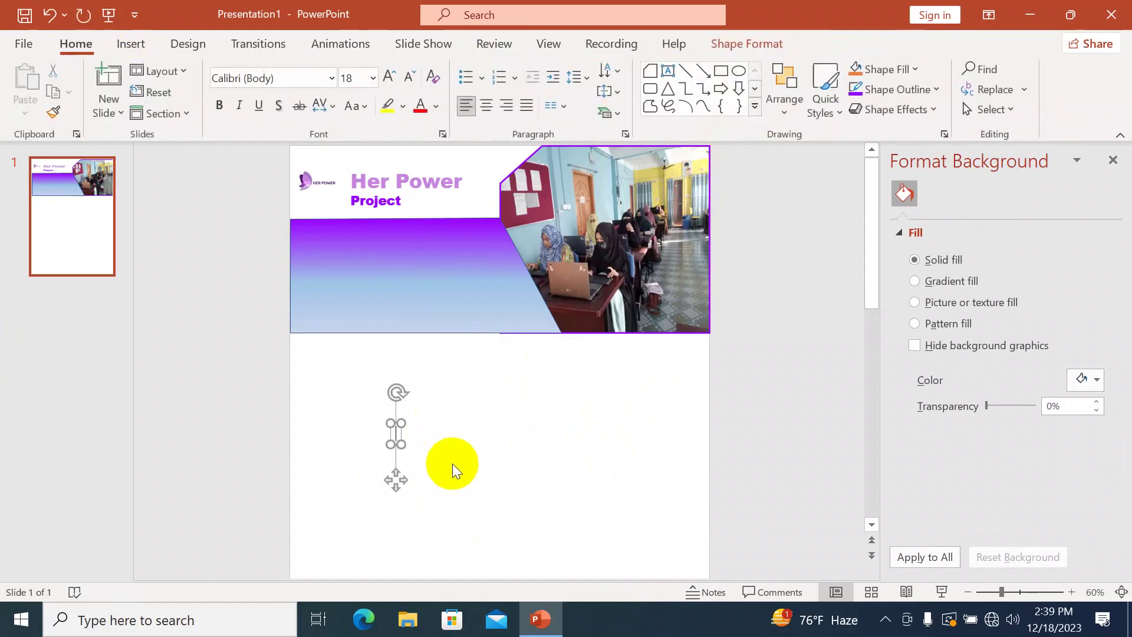
text(We)
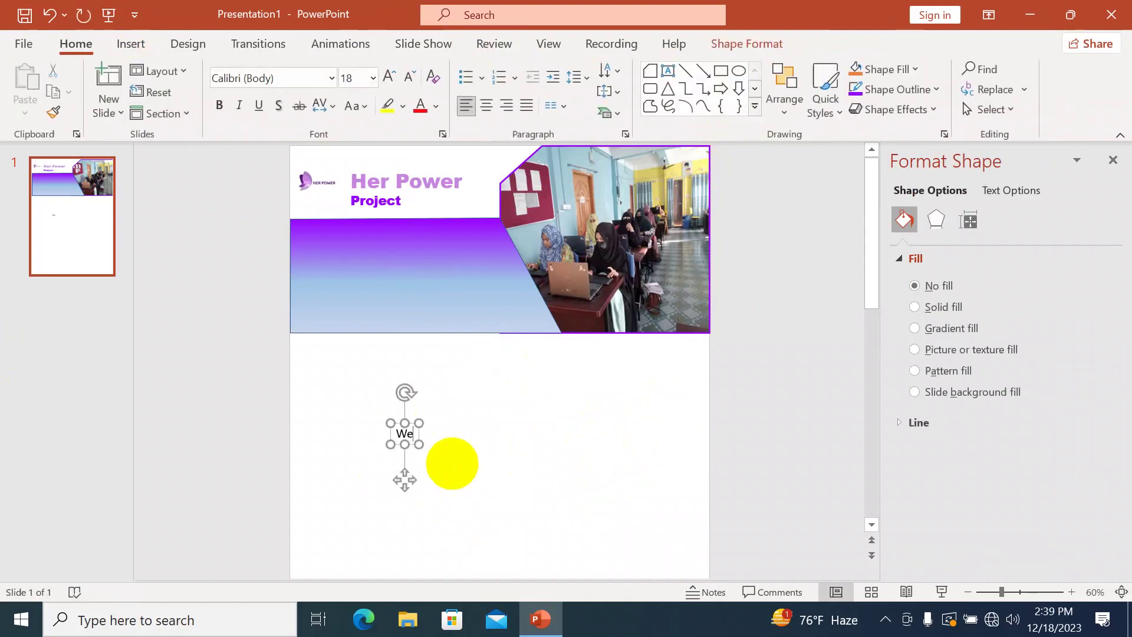
text( Provide)
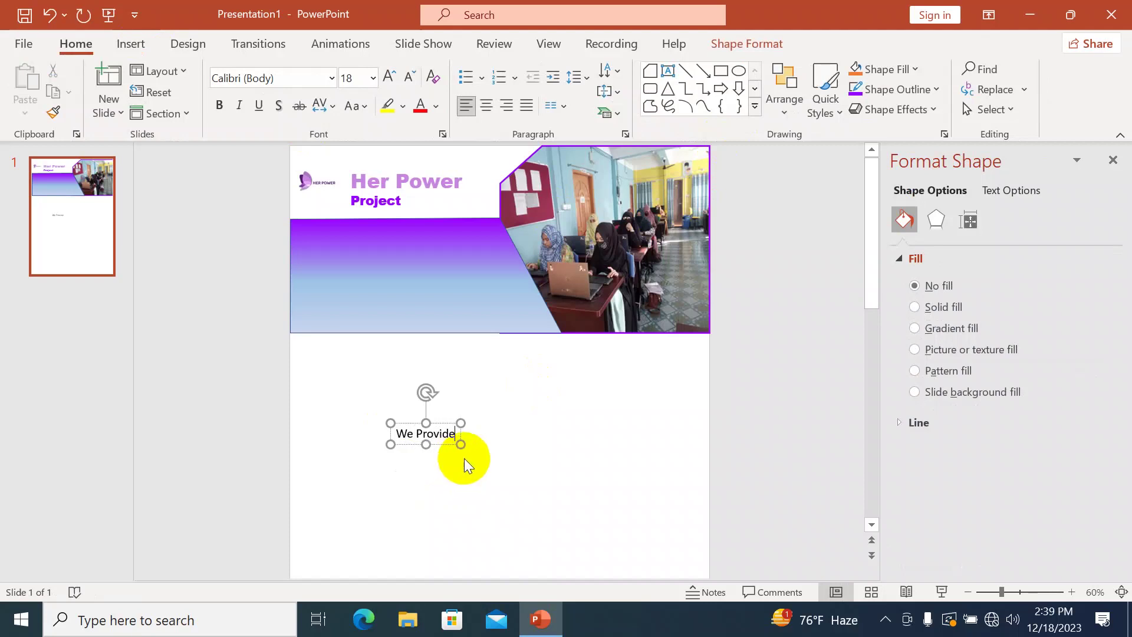
drag(450, 431, 257, 430)
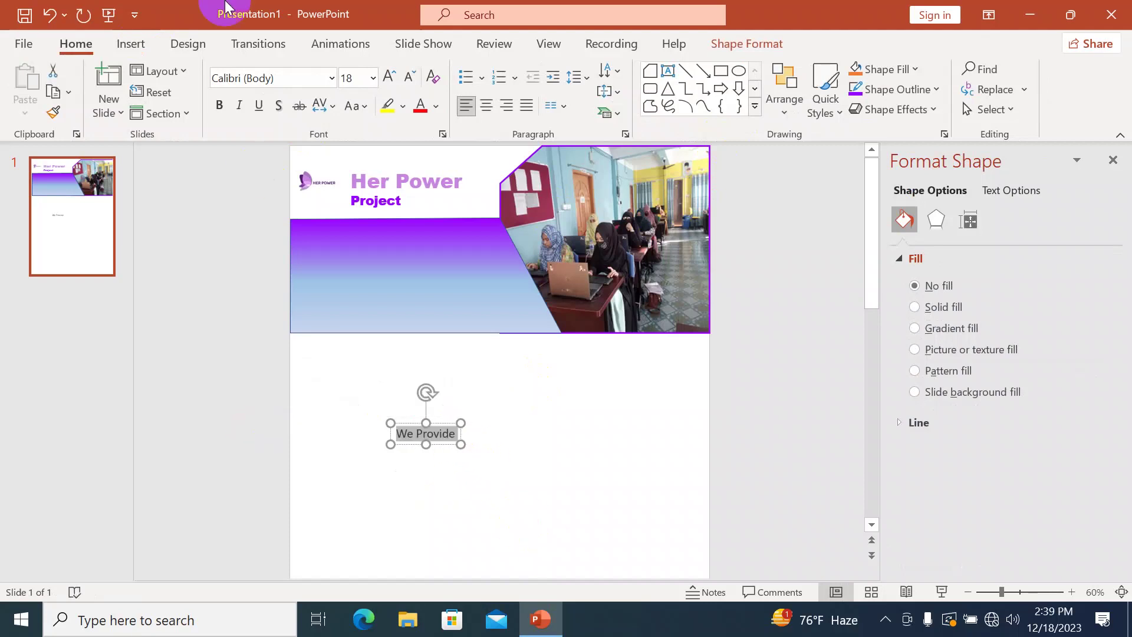
click(374, 78)
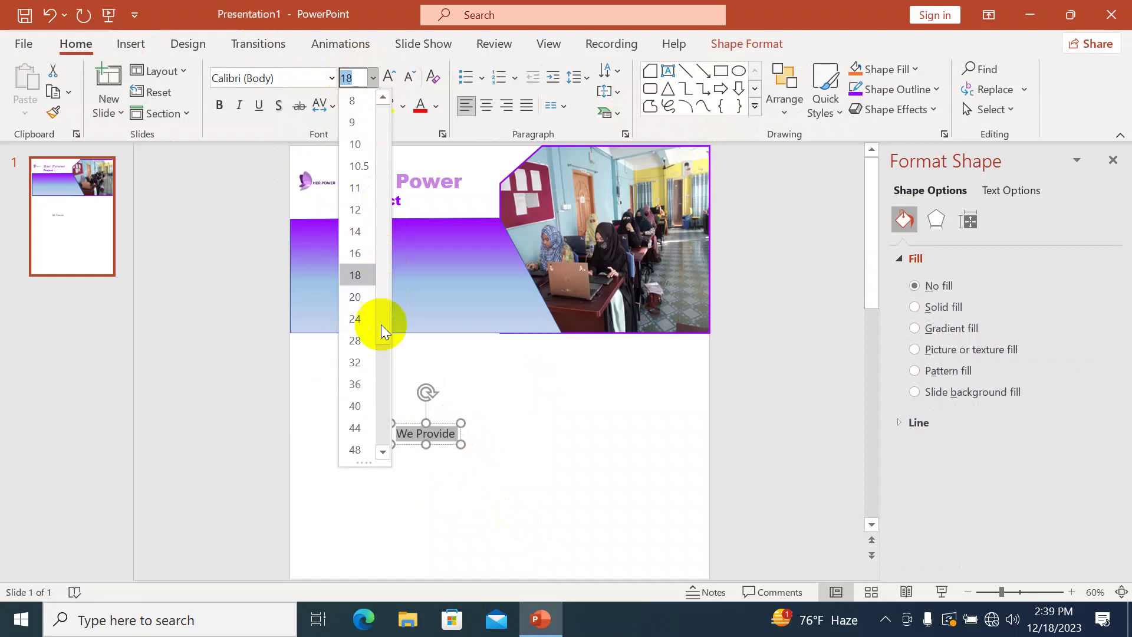
click(355, 427)
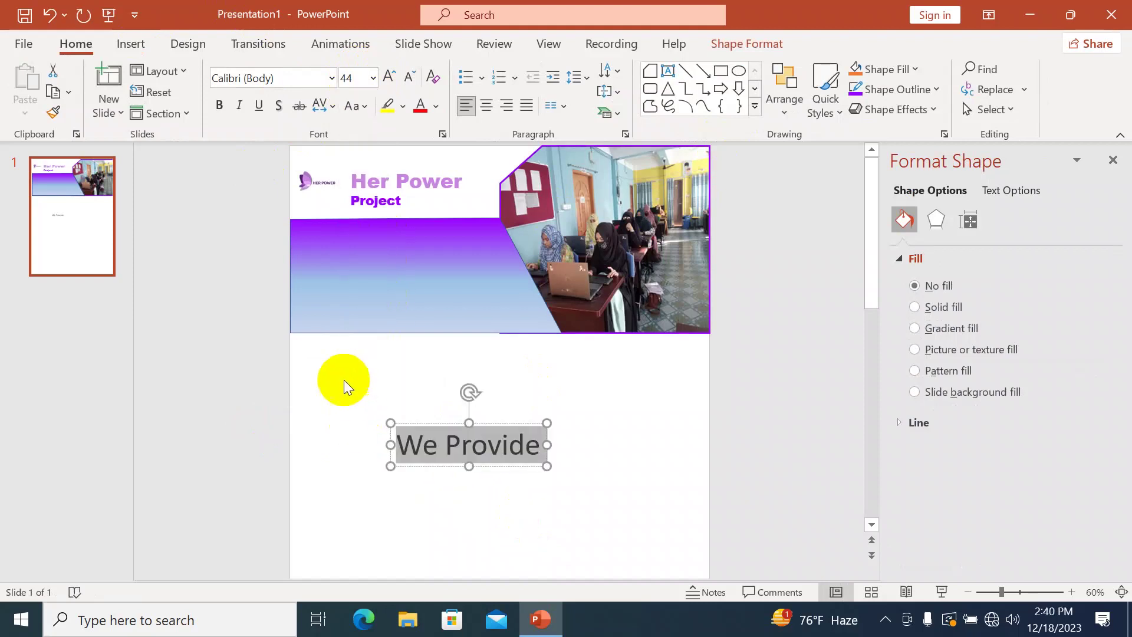
click(360, 106)
click(396, 177)
click(330, 78)
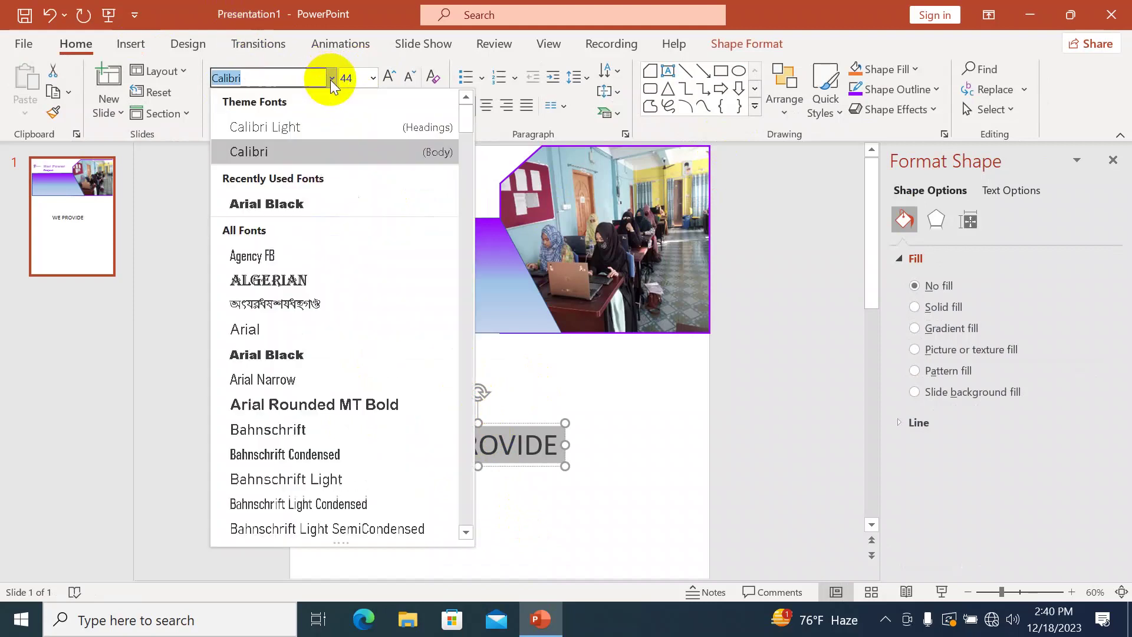
click(292, 204)
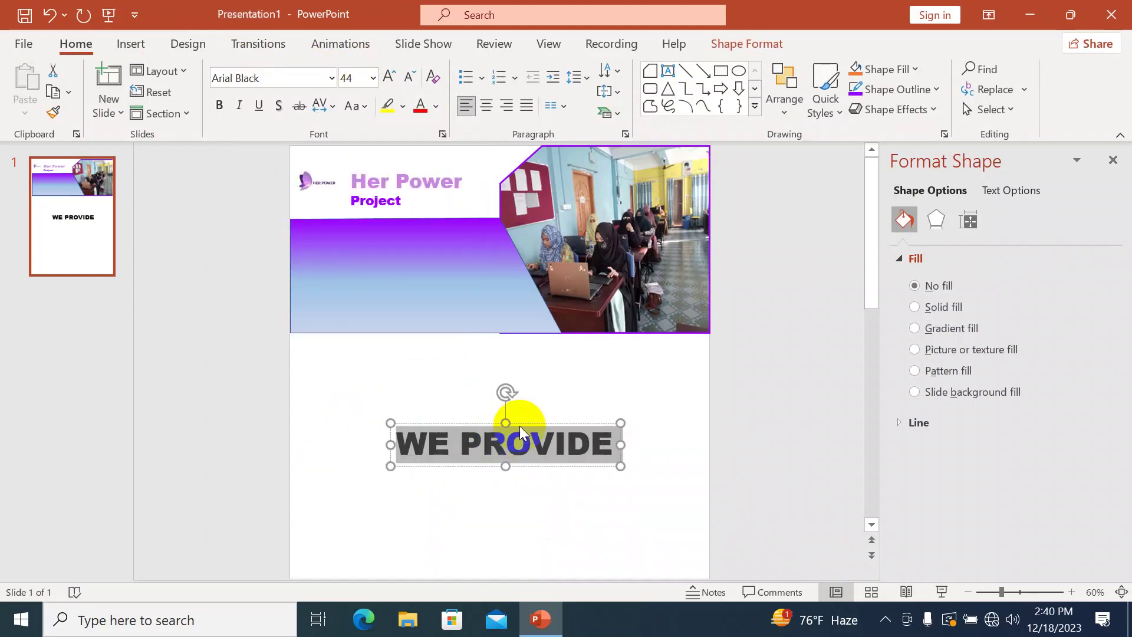
Step: Move WE PROVIDE onto the gradient band, shrink it to 32 pt and switch it to Calibri
drag(506, 430, 432, 240)
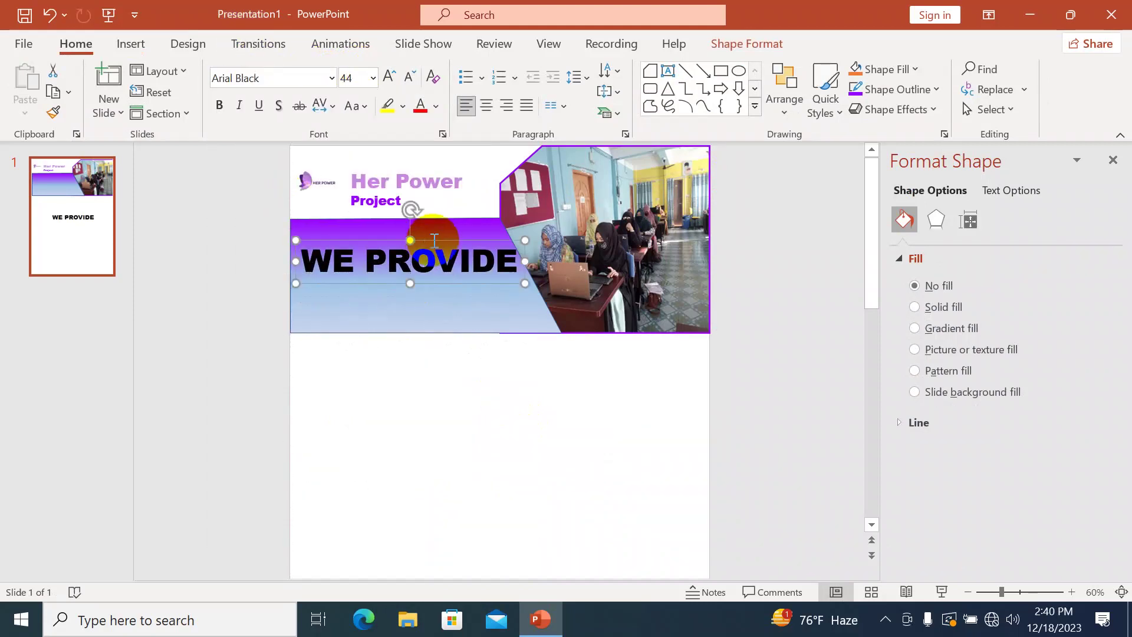
drag(516, 259, 234, 233)
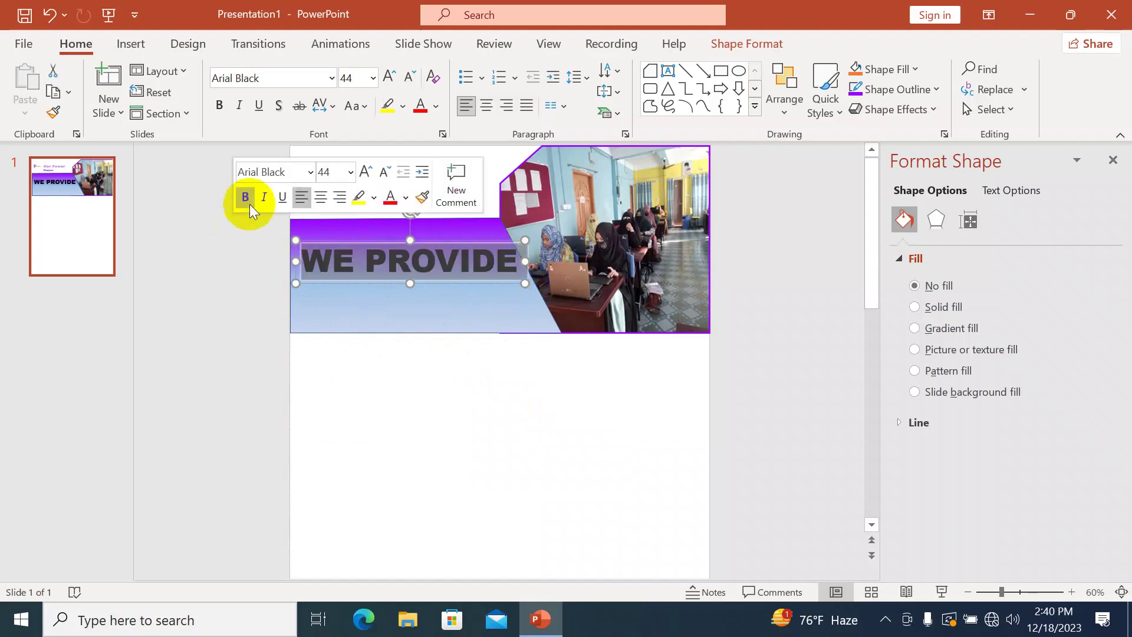
click(410, 77)
click(409, 77)
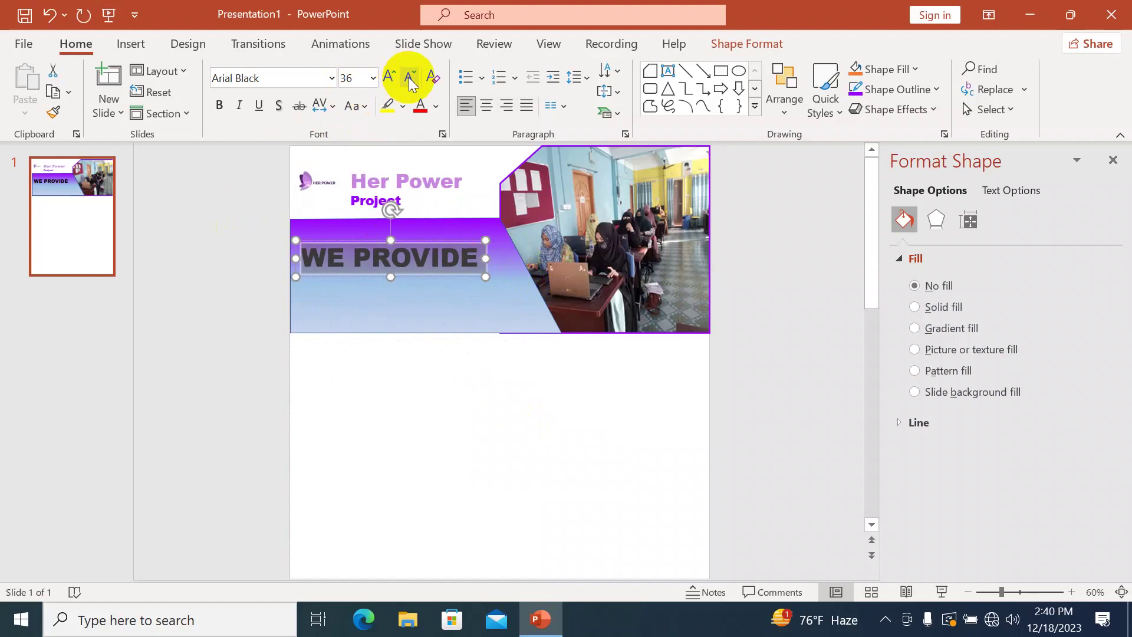
click(410, 80)
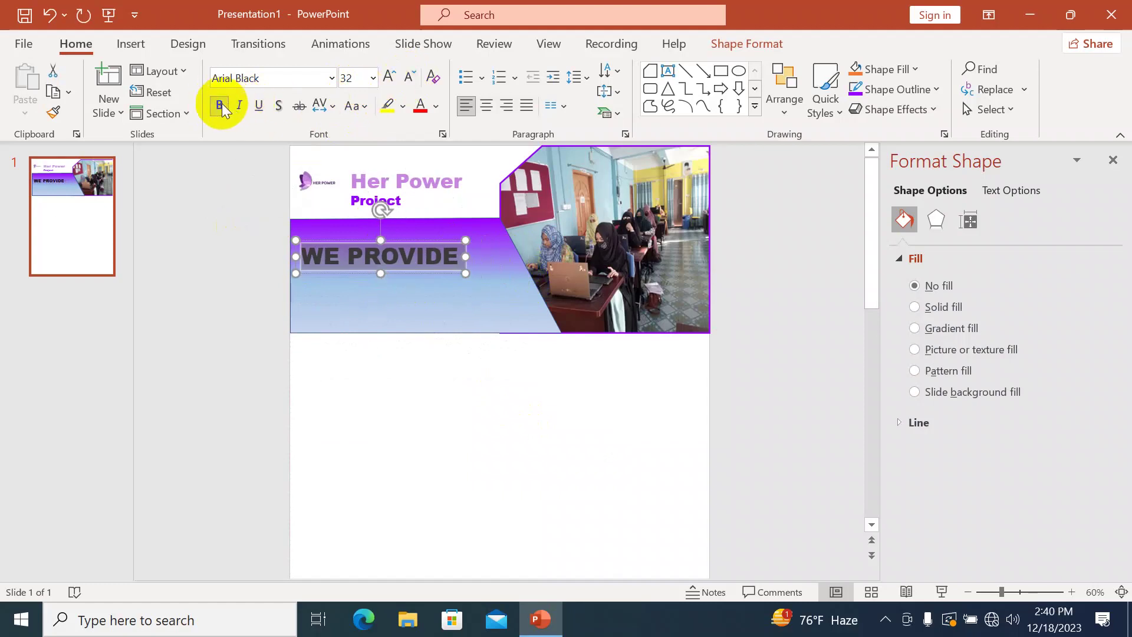
click(332, 80)
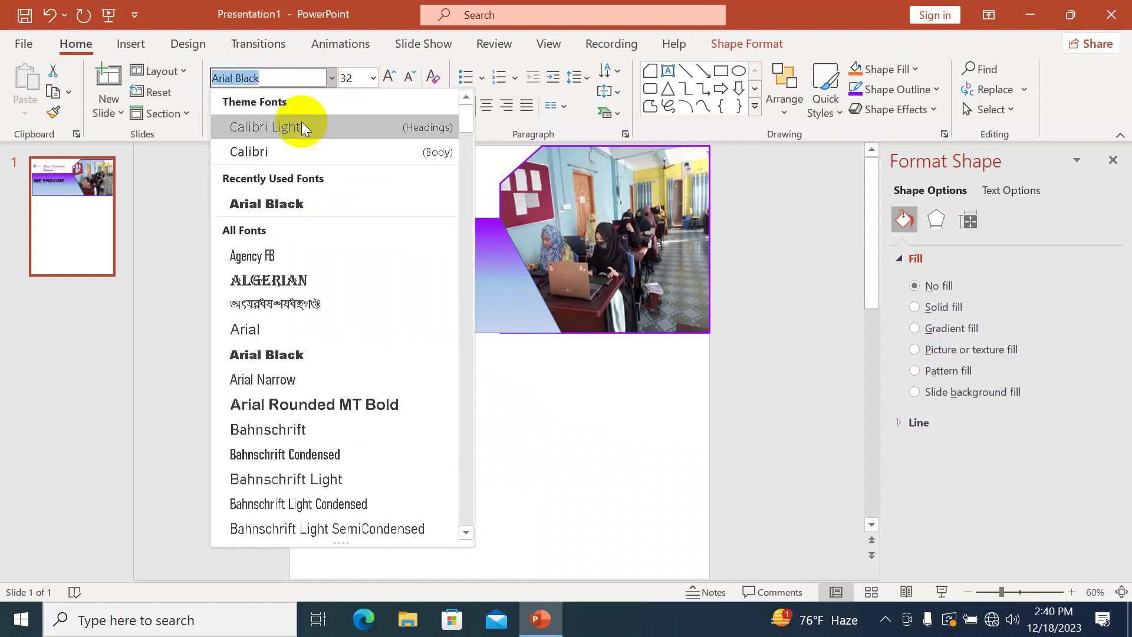
click(281, 146)
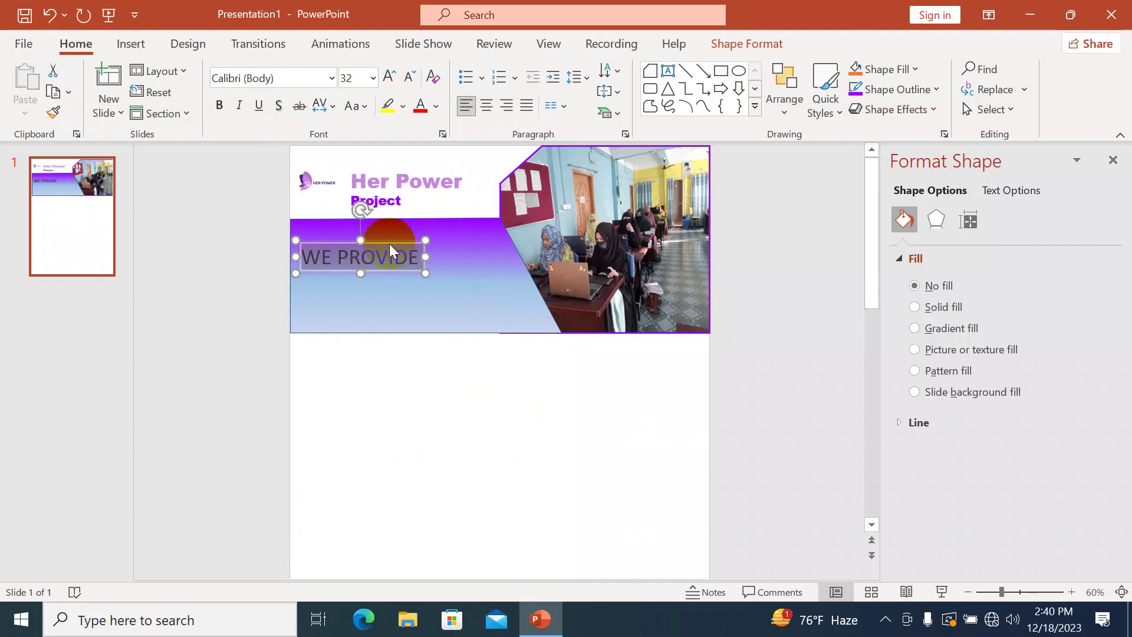
drag(390, 240, 410, 228)
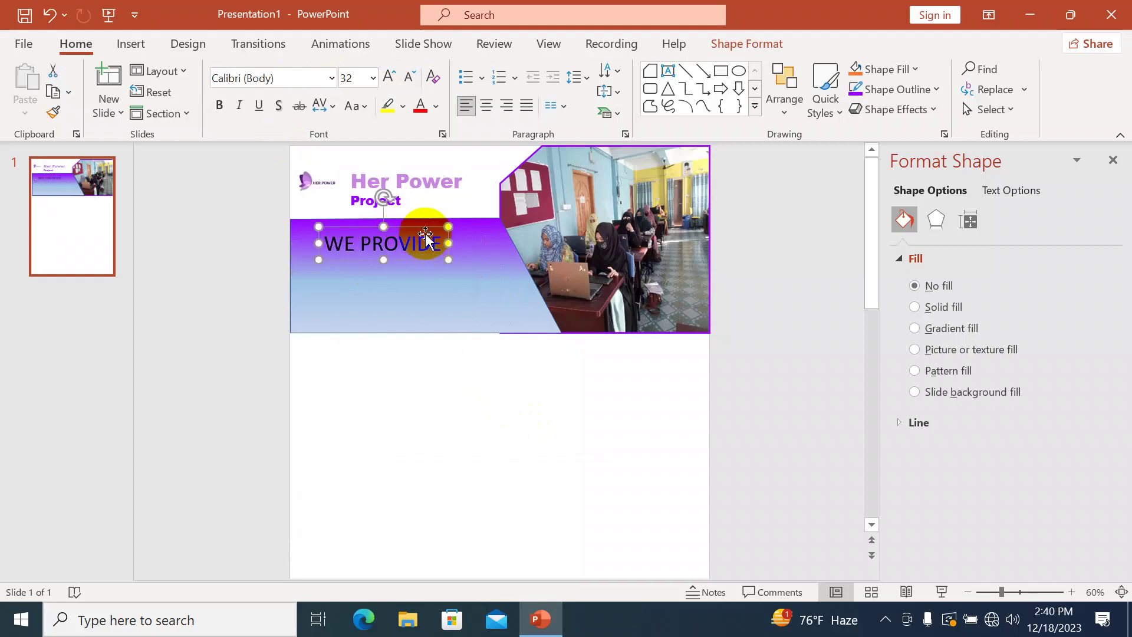
Step: Keep the heading in Calibri and duplicate the WE PROVIDE box below the banner
click(332, 78)
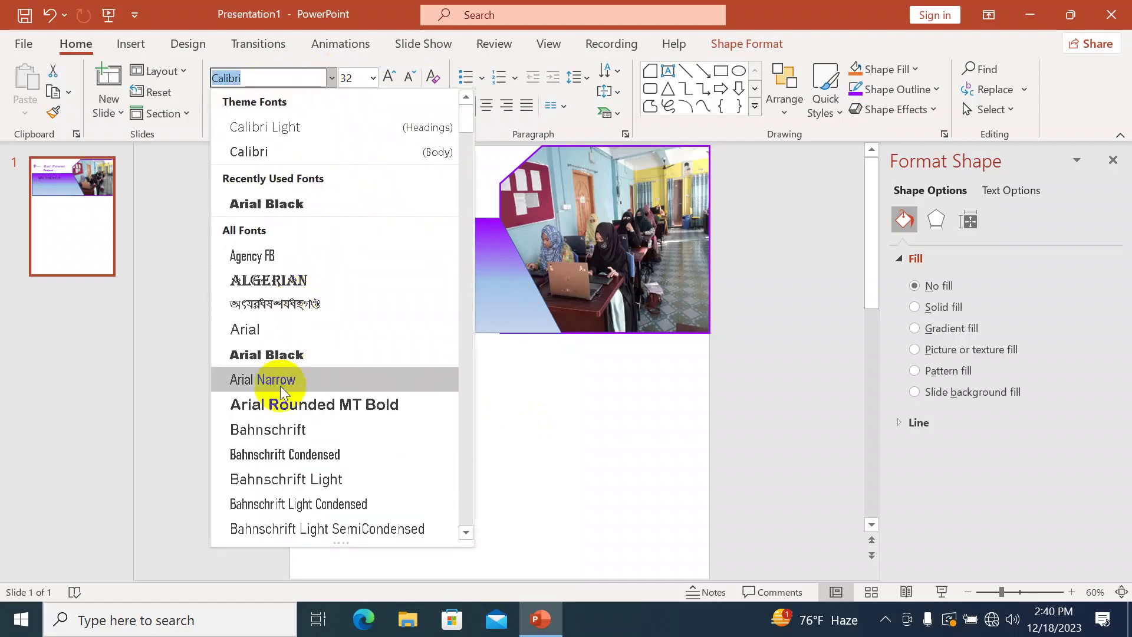
scroll(296, 404, down, 5)
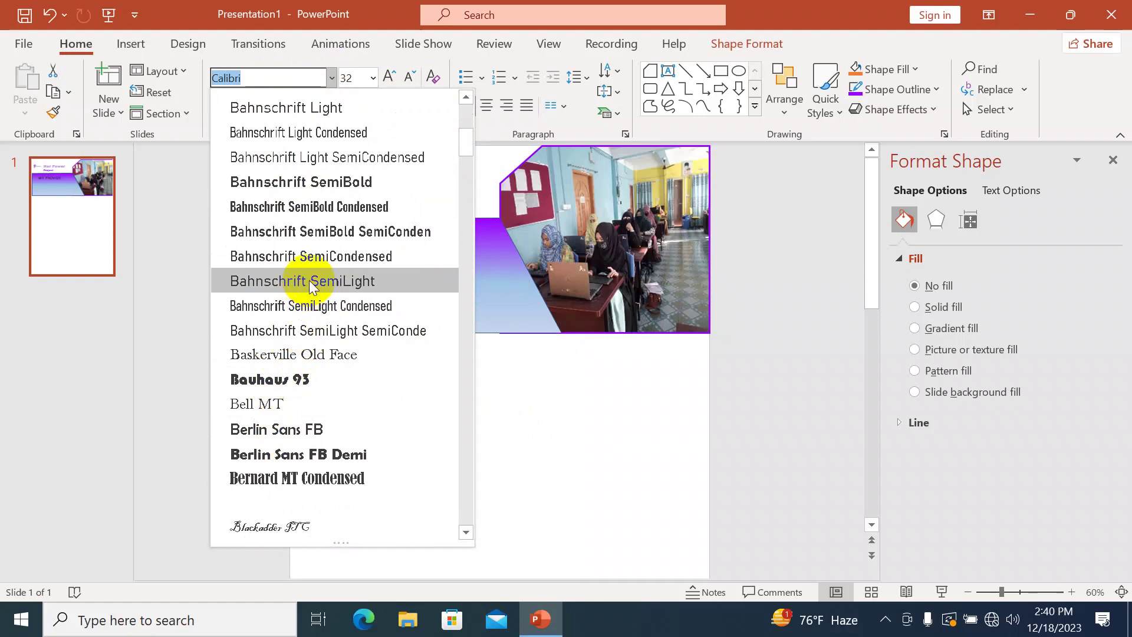
scroll(325, 294, up, 5)
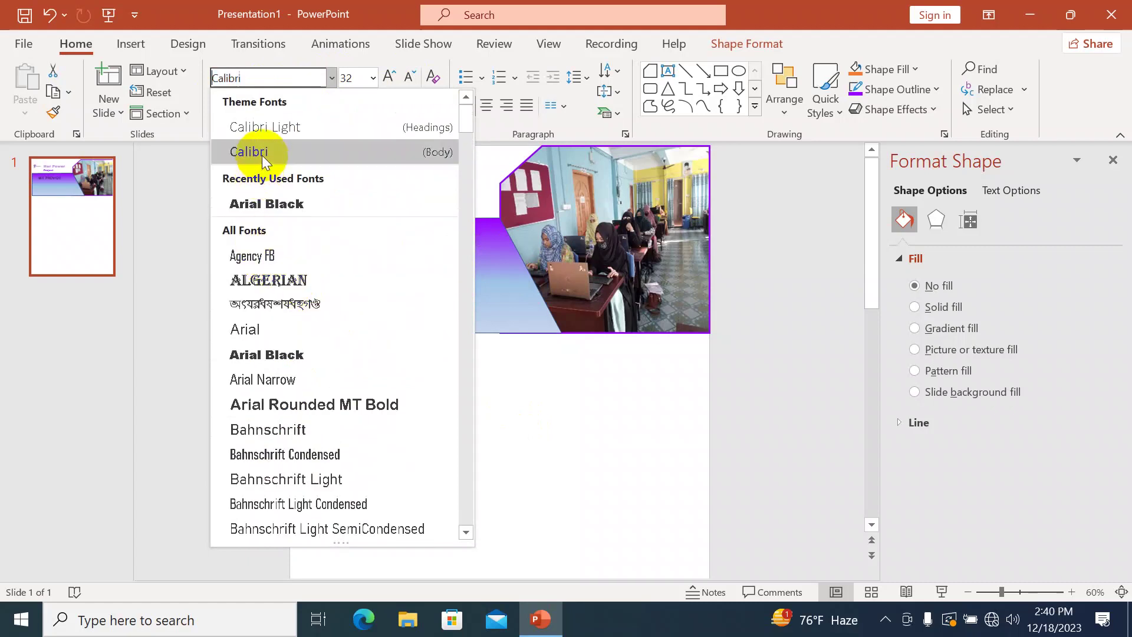
click(252, 152)
click(416, 245)
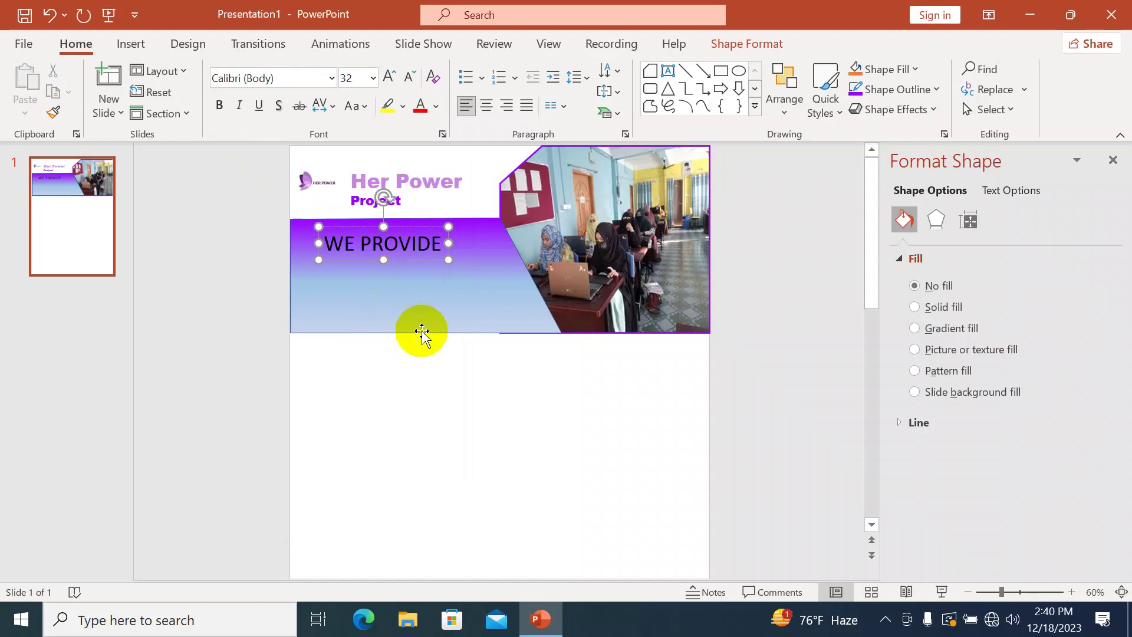
click(422, 385)
click(397, 231)
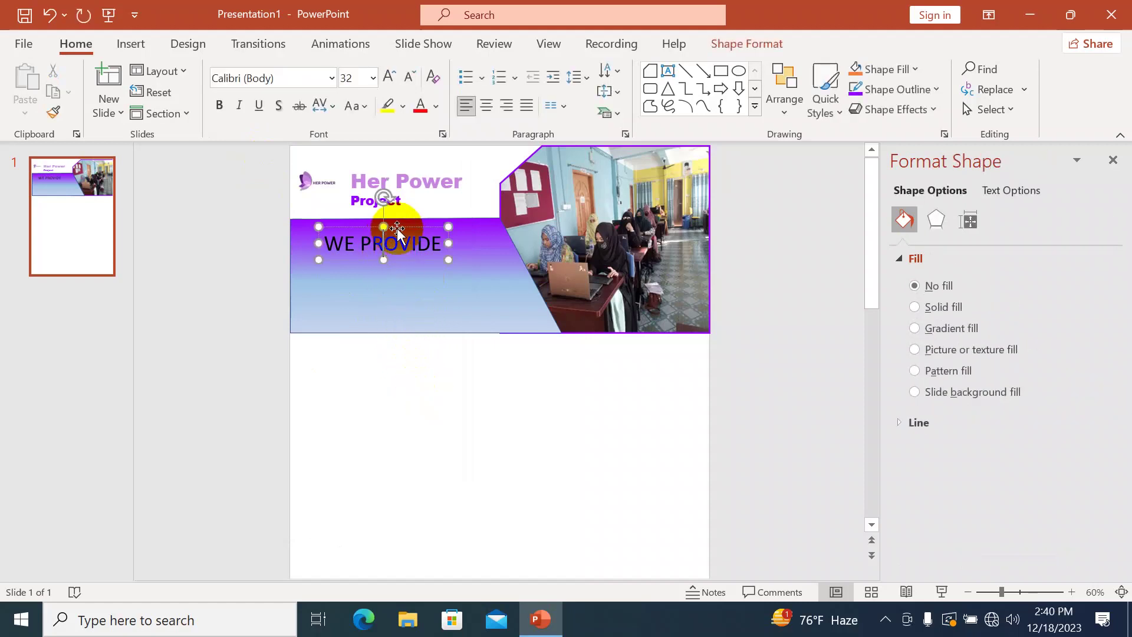
mouse_move(399, 230)
mouse_down()
mouse_move(445, 277)
mouse_move(473, 379)
mouse_move(303, 380)
mouse_up()
Step: Replace the copy's text with 'Creative' and 'Solution' on two lines, widen the box, and make it bold
text(crea)
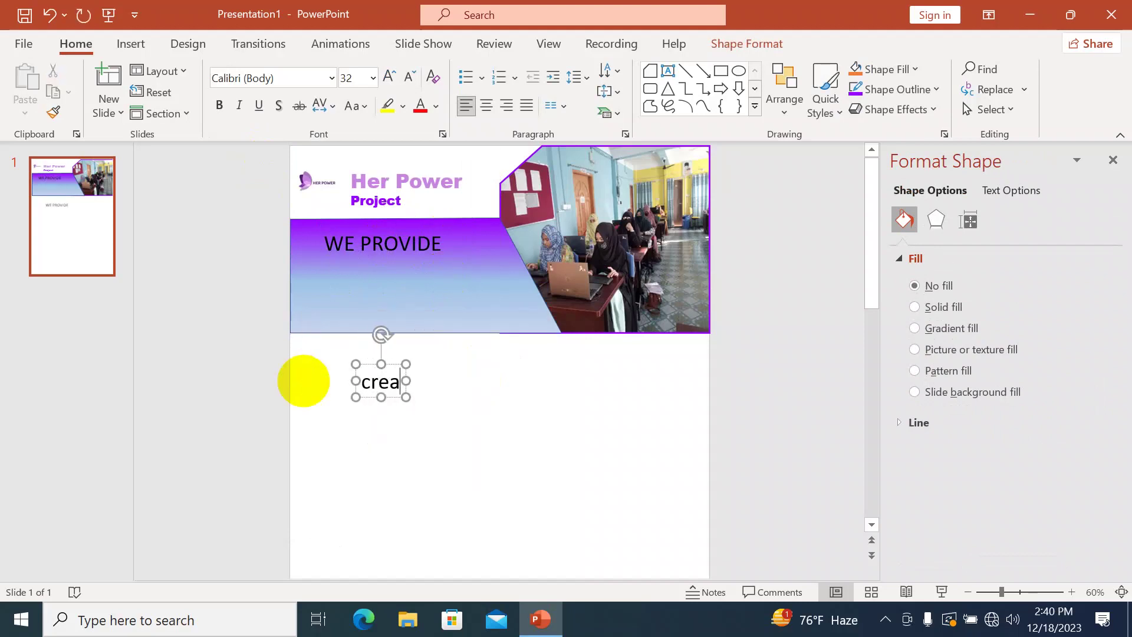
text(ve Solution)
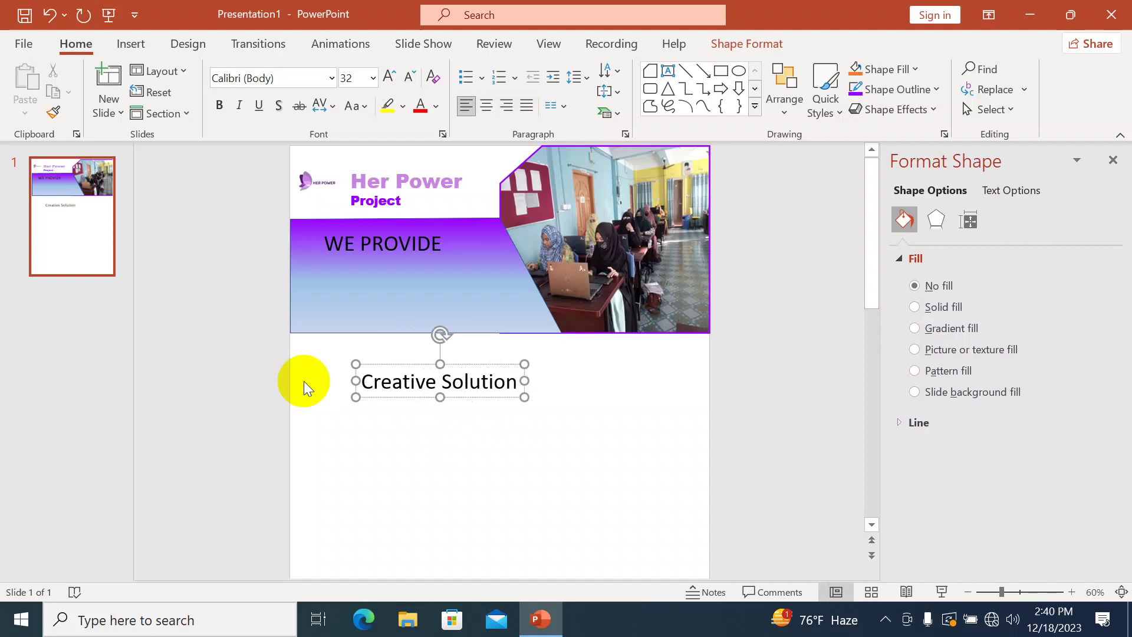
click(441, 381)
key(Return)
drag(447, 391, 500, 393)
drag(432, 408, 316, 366)
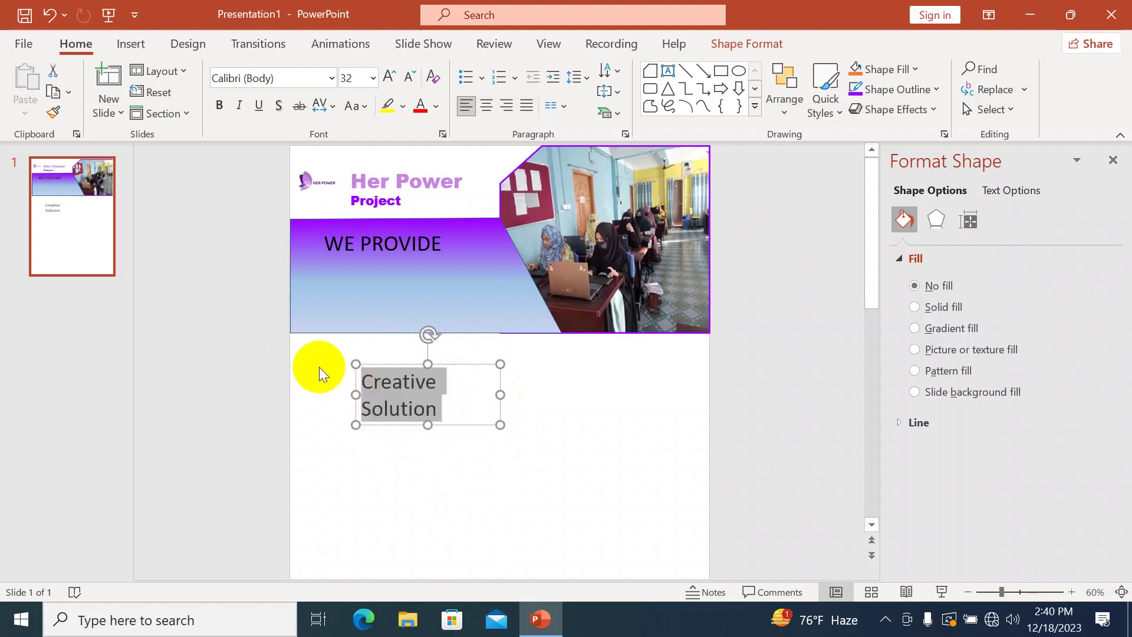
click(218, 105)
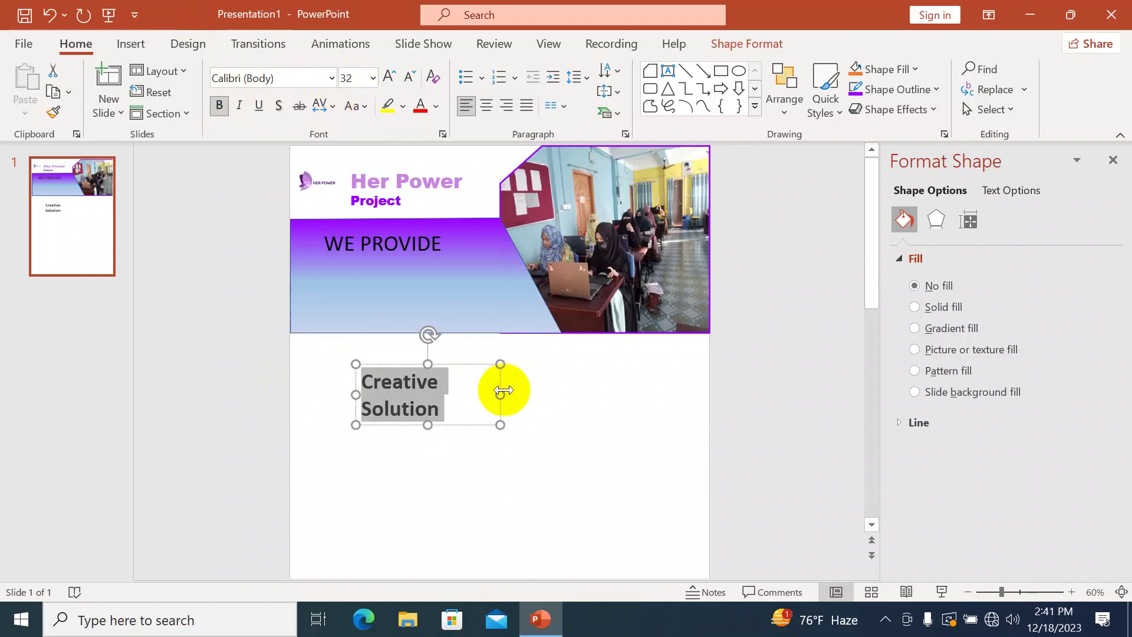
Step: Set Creative to size 44 and remove bold from Solution
drag(436, 380, 320, 375)
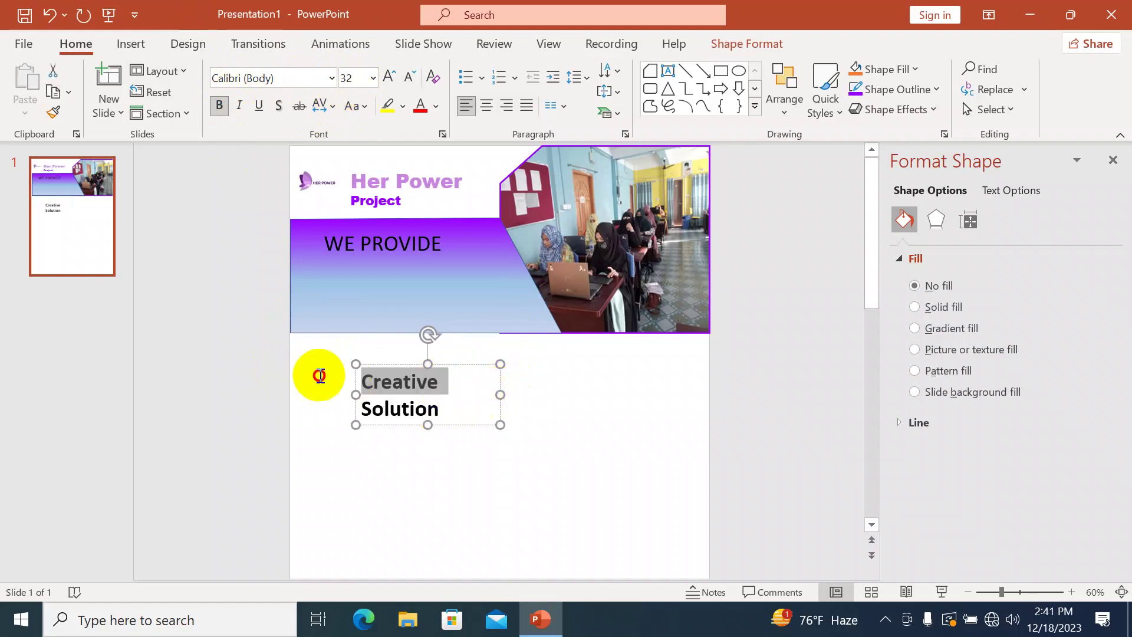
click(373, 79)
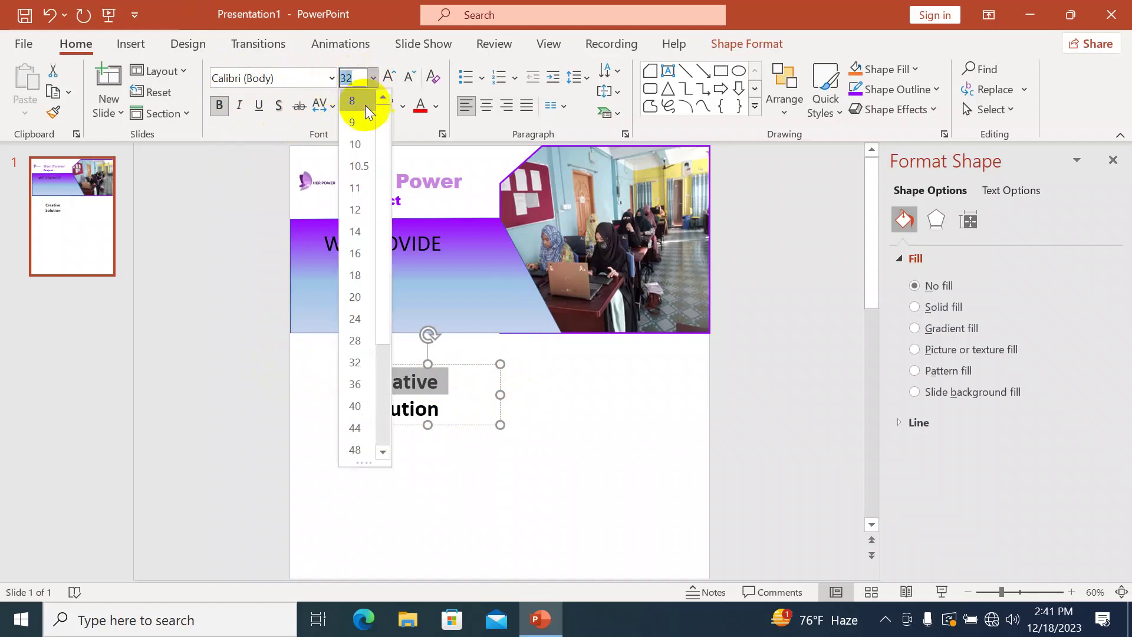
click(355, 442)
mouse_move(426, 423)
mouse_down()
mouse_move(444, 424)
mouse_move(298, 406)
mouse_up()
click(220, 106)
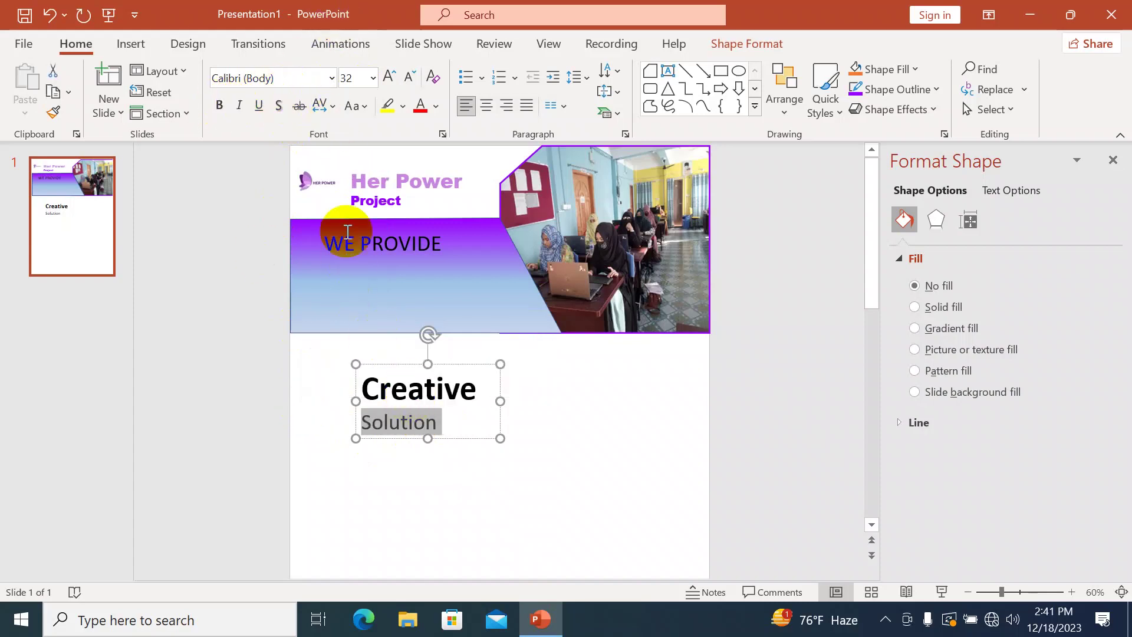
Step: Make CREATIVE SOLUTION uppercase and move it into the band under WE PROVIDE
click(448, 422)
drag(449, 421, 354, 387)
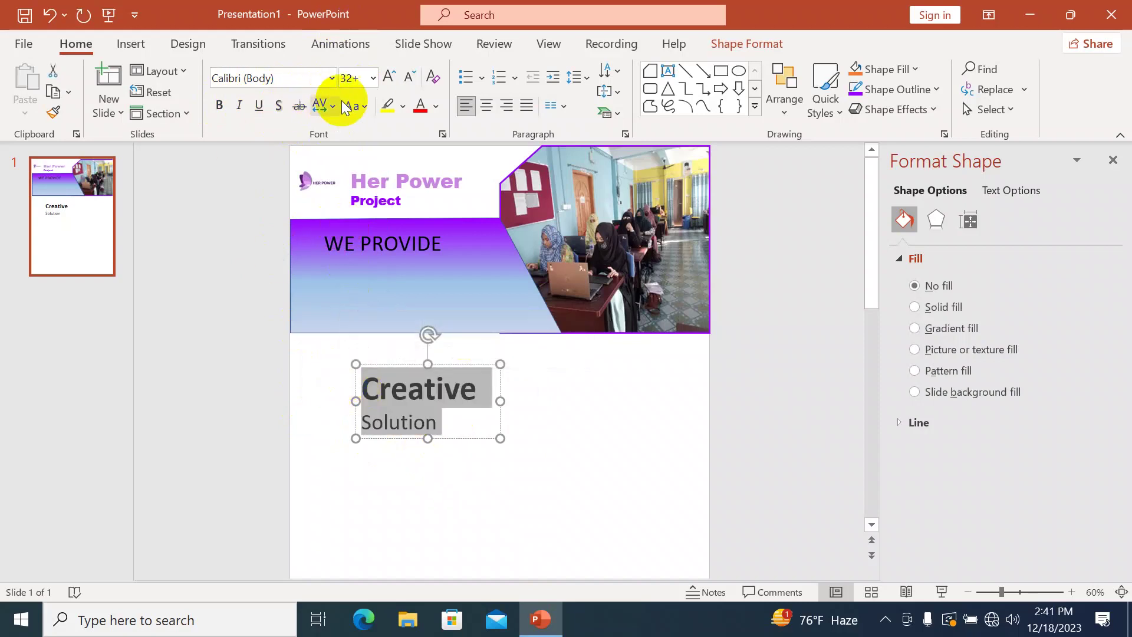
click(366, 107)
click(390, 202)
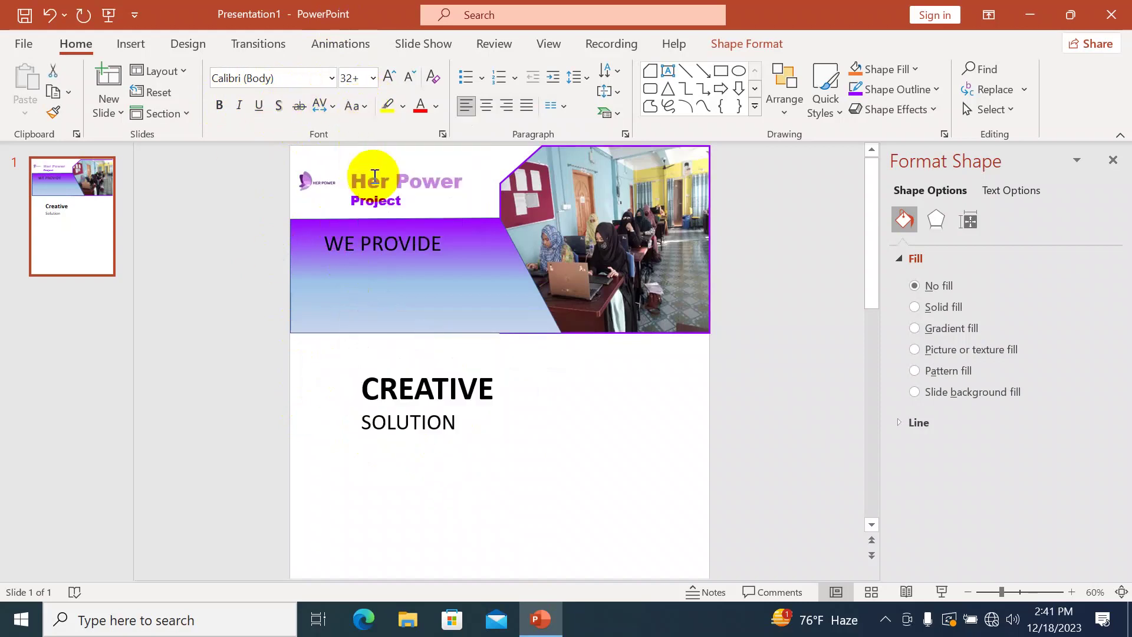
click(442, 422)
drag(448, 364, 417, 255)
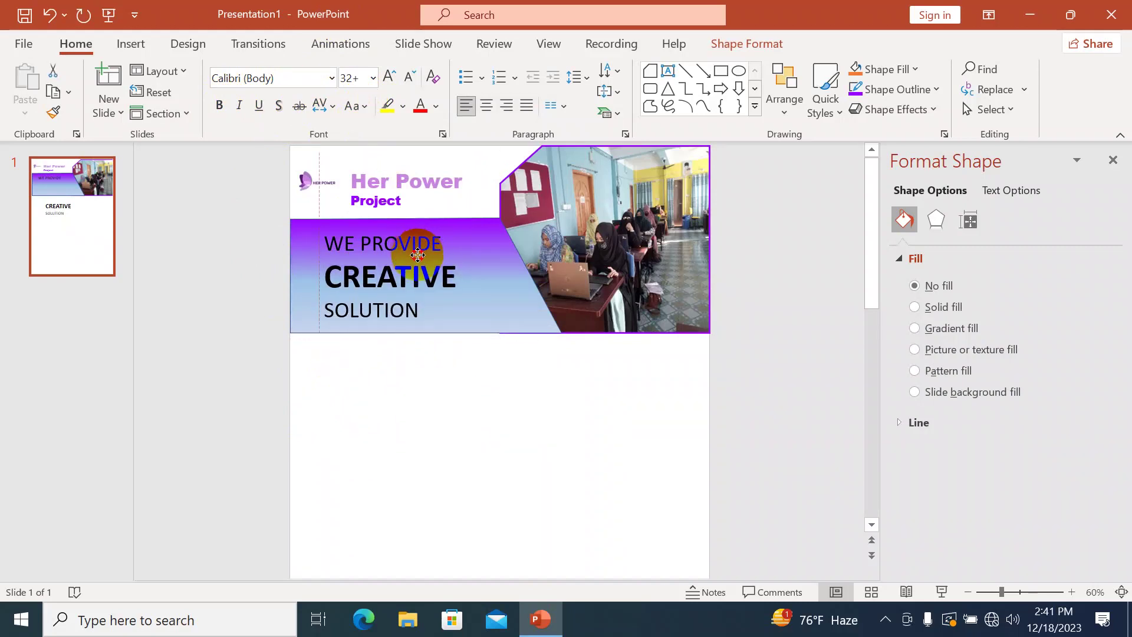
Step: Make the CREATIVE SOLUTION text white
drag(421, 313, 285, 235)
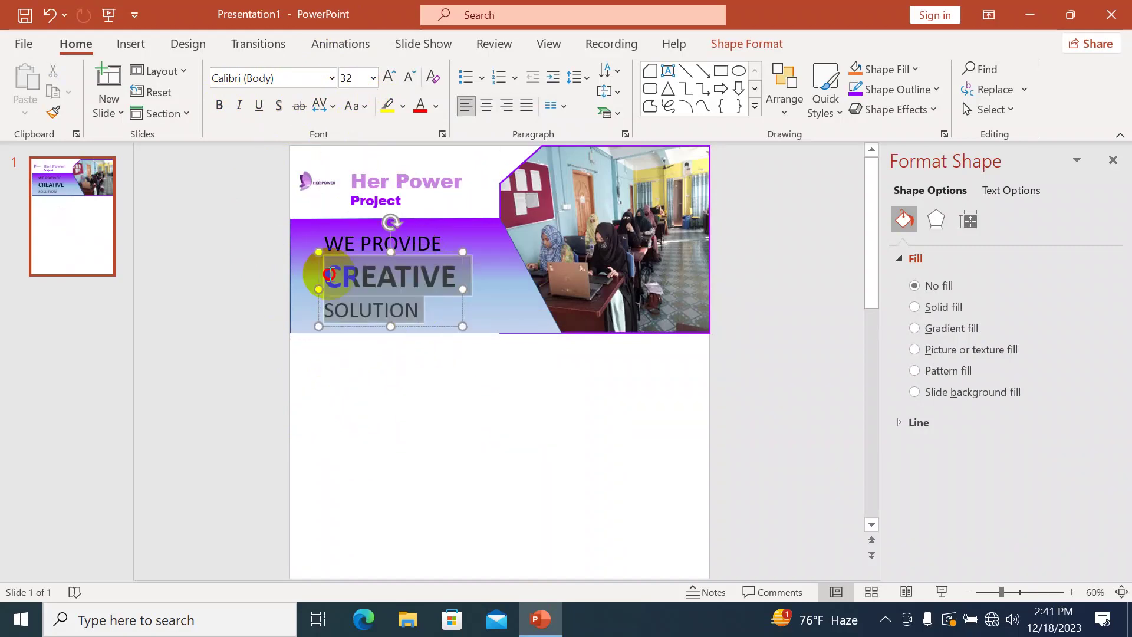
click(436, 106)
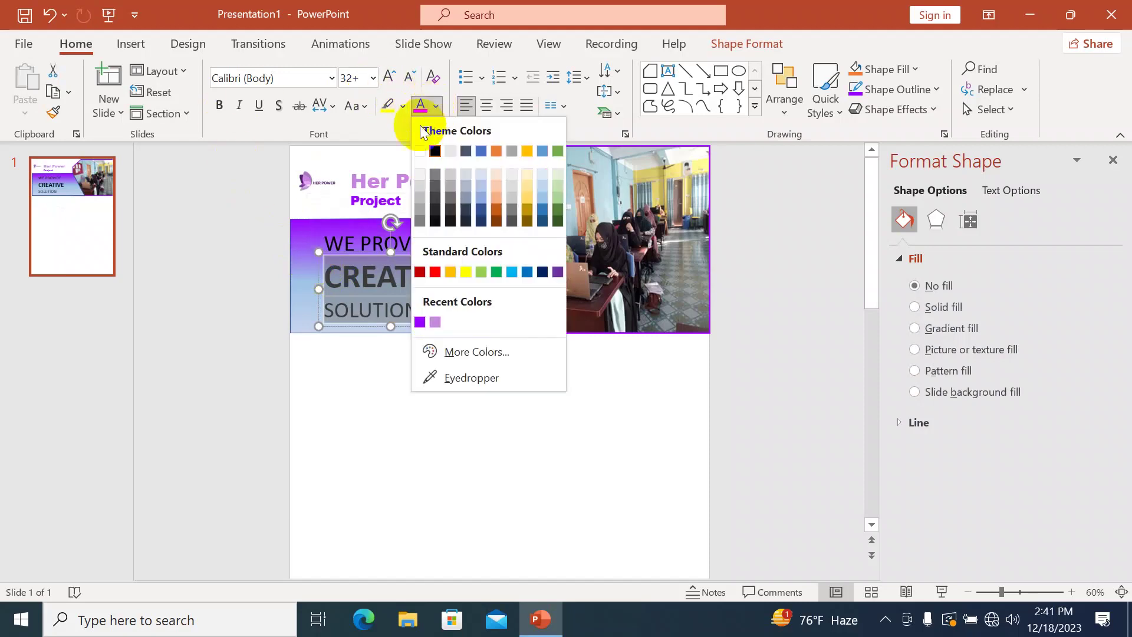
click(423, 153)
click(438, 393)
Step: Recolour the band's last gradient stop dark blue
click(507, 304)
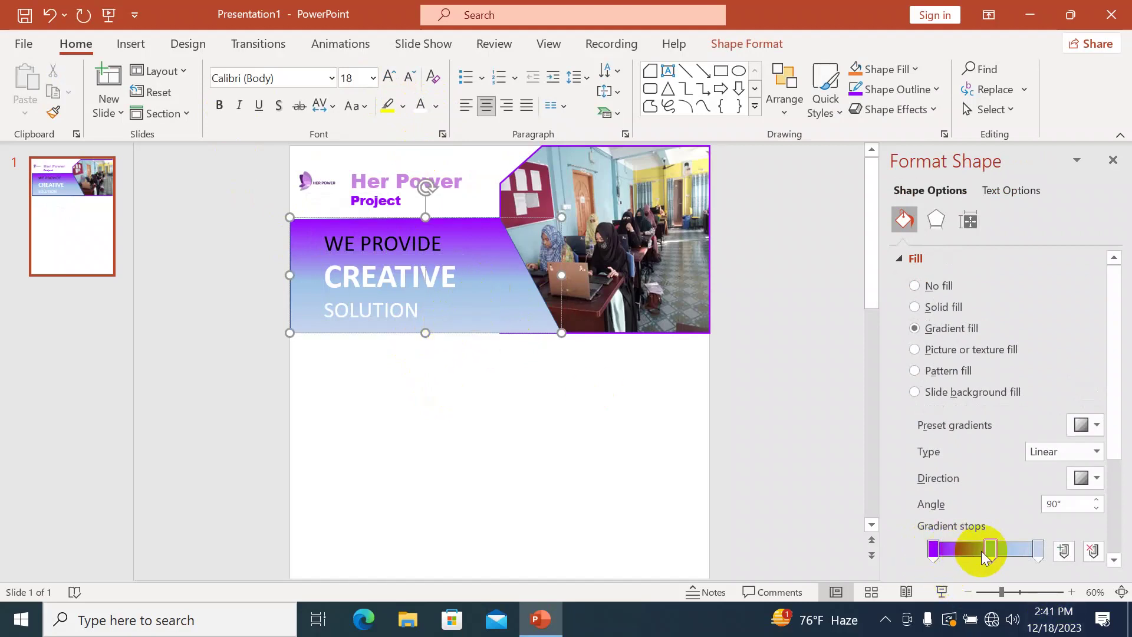
click(1036, 553)
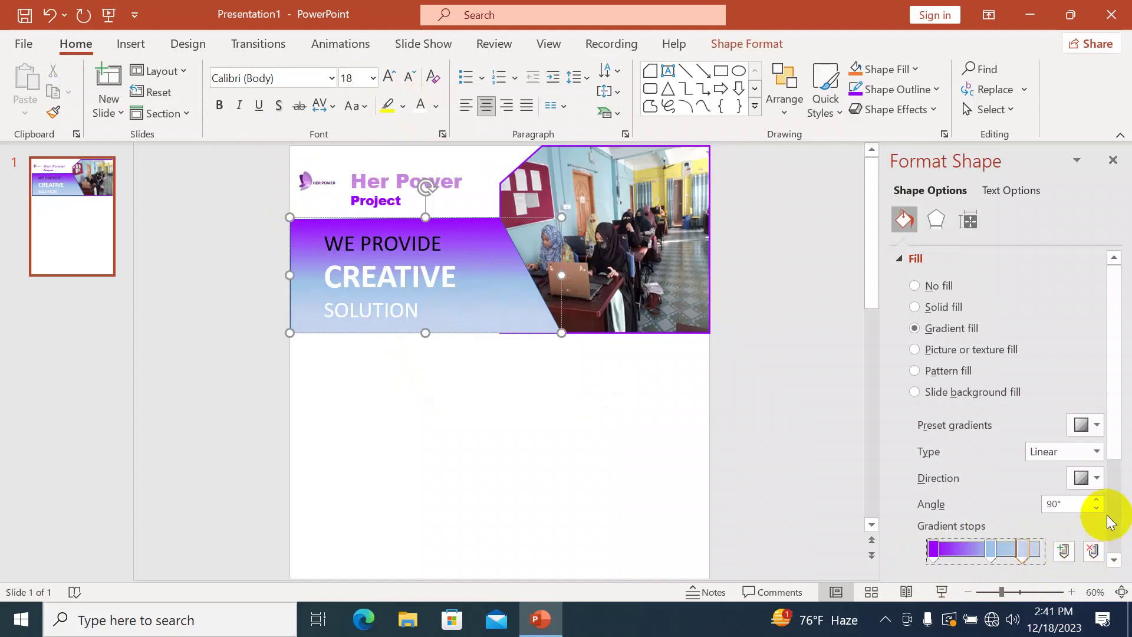
click(1025, 550)
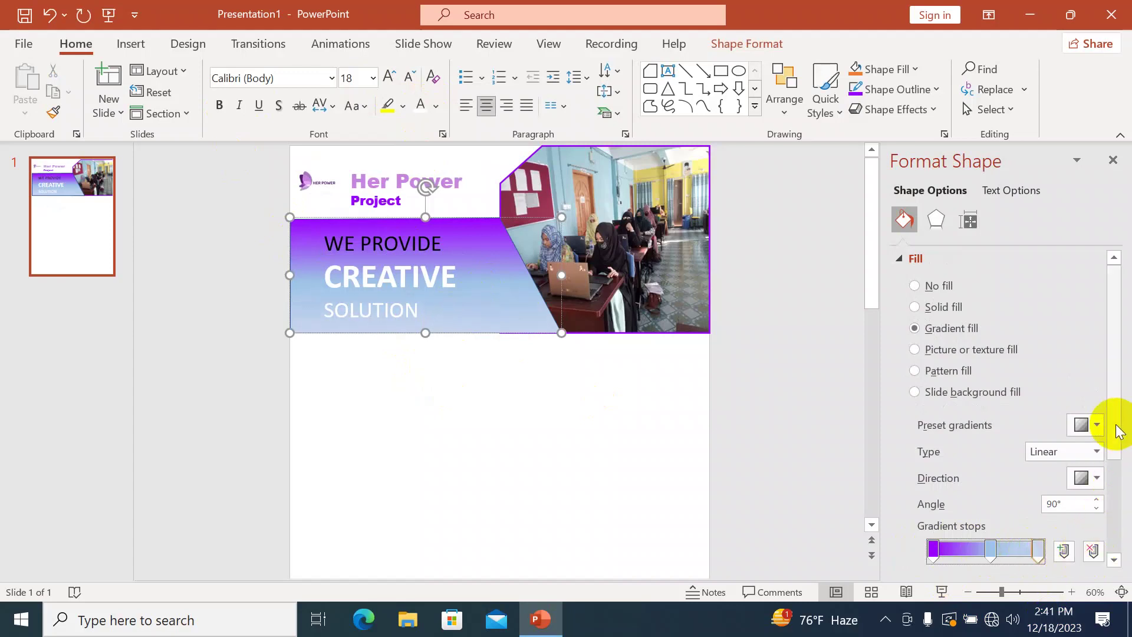
drag(1114, 430, 1123, 494)
click(1097, 479)
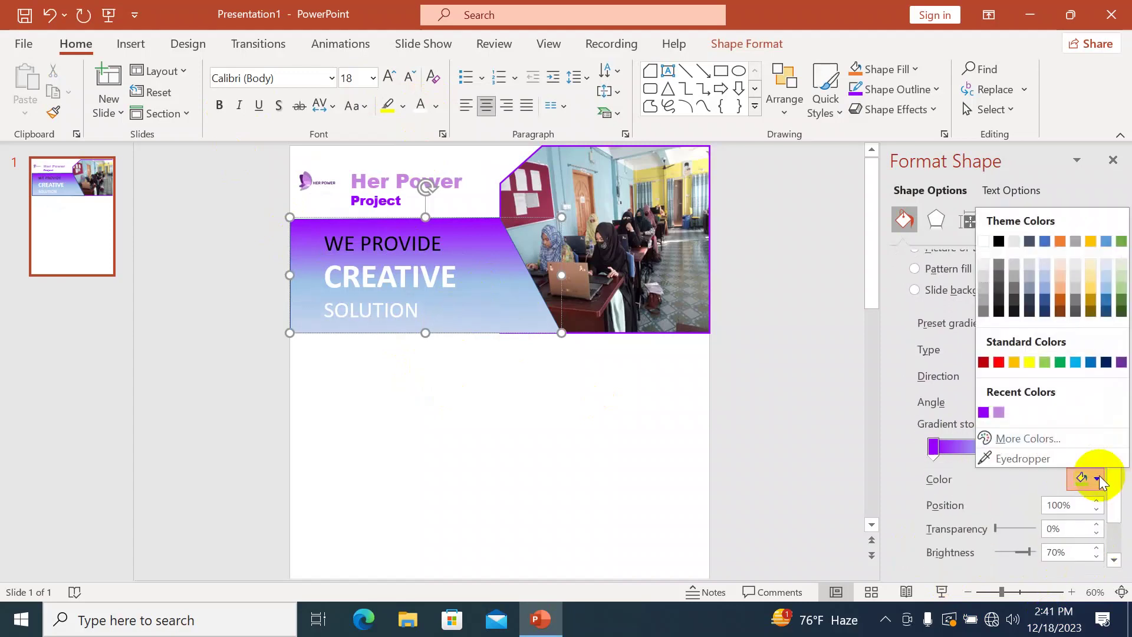
click(1107, 307)
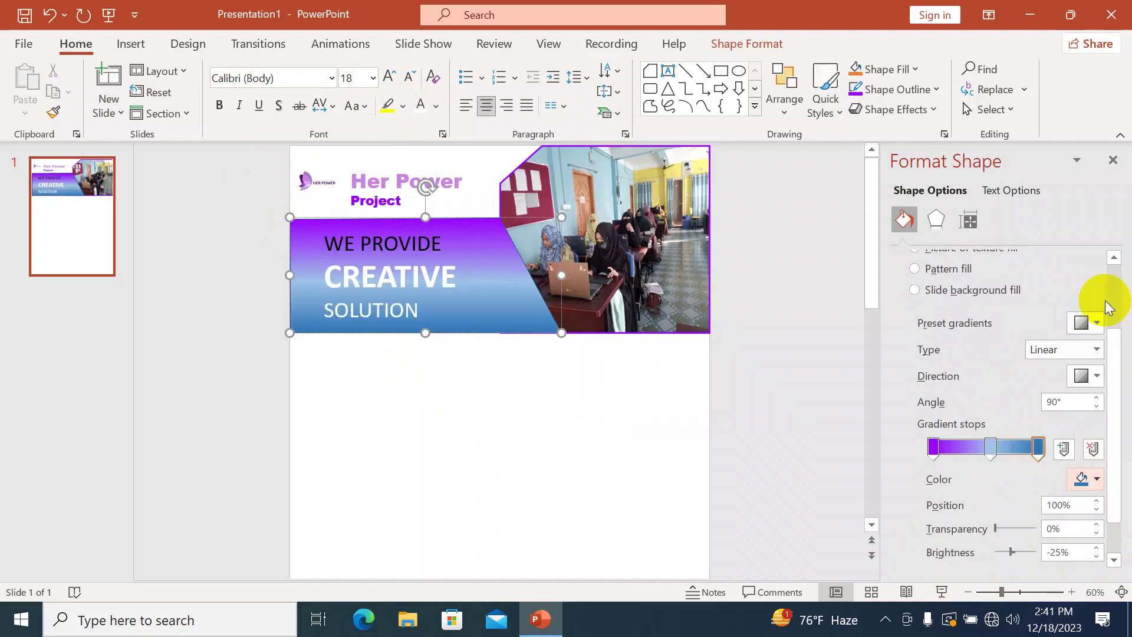
click(527, 423)
Step: Recolour the band's middle gradient stop to deepen the purple-to-blue fade
click(489, 247)
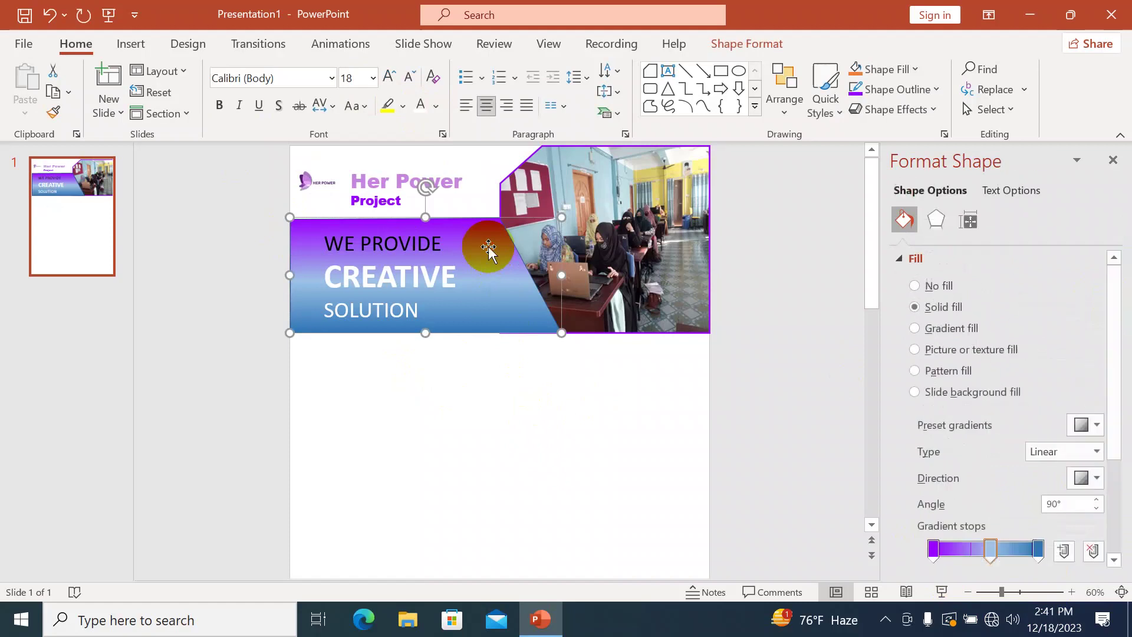
click(951, 551)
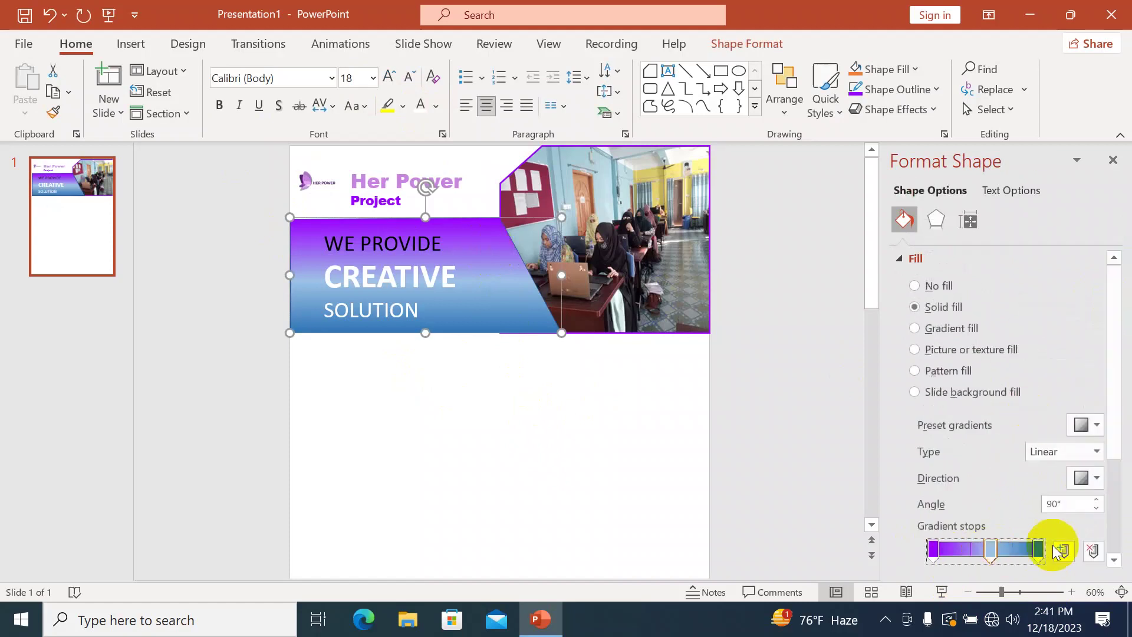
scroll(1108, 490, down, 3)
scroll(1107, 479, down, 2)
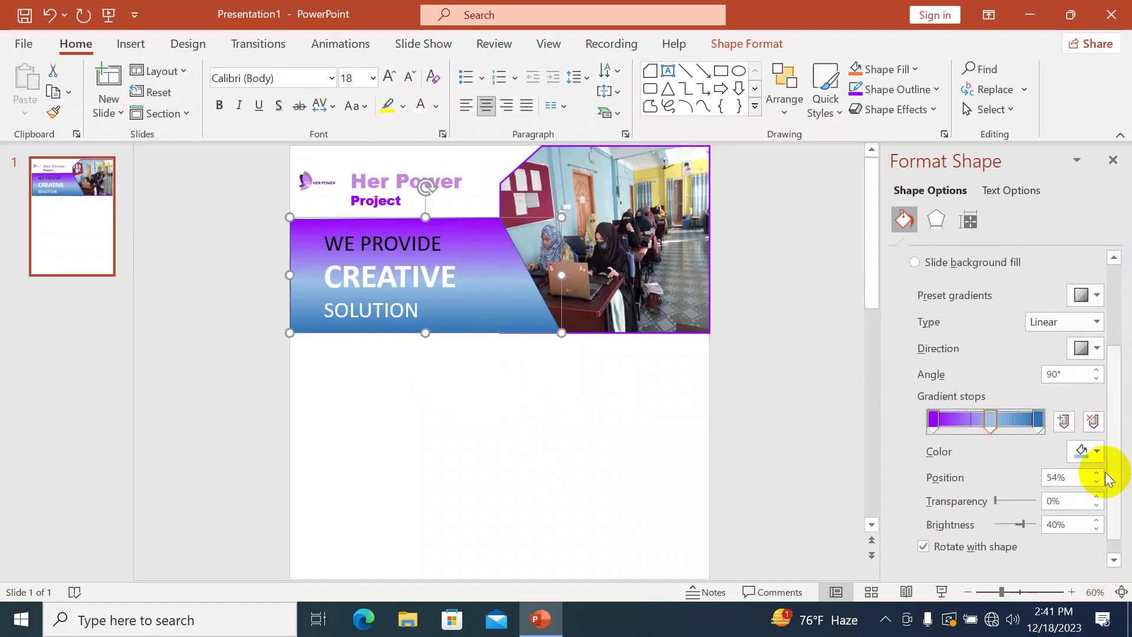
click(1097, 452)
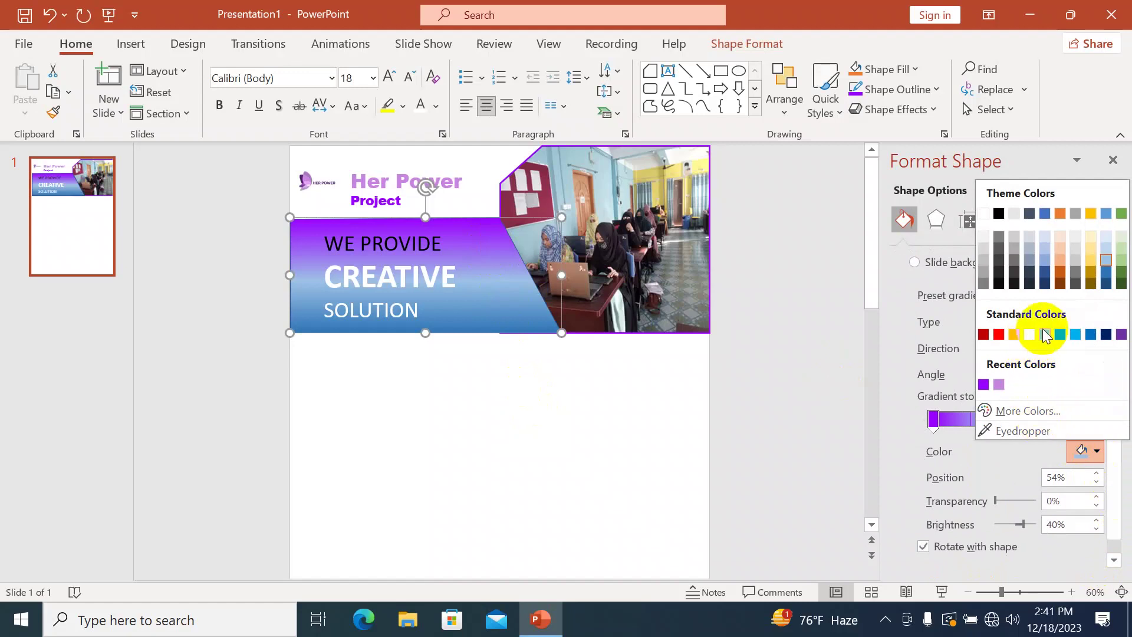
click(1043, 264)
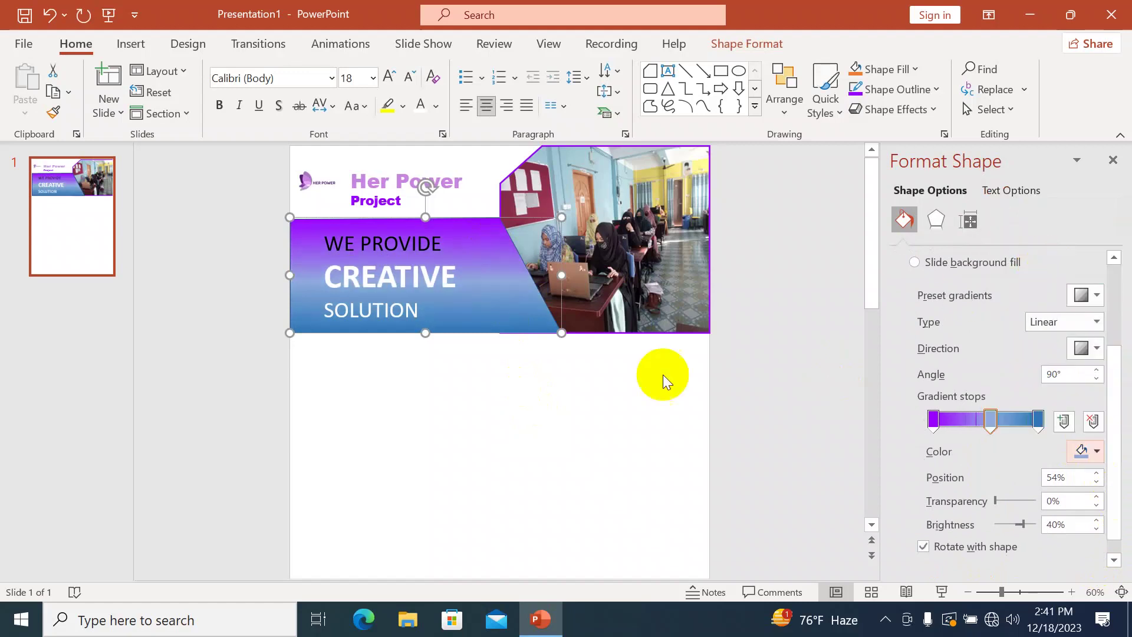
click(551, 411)
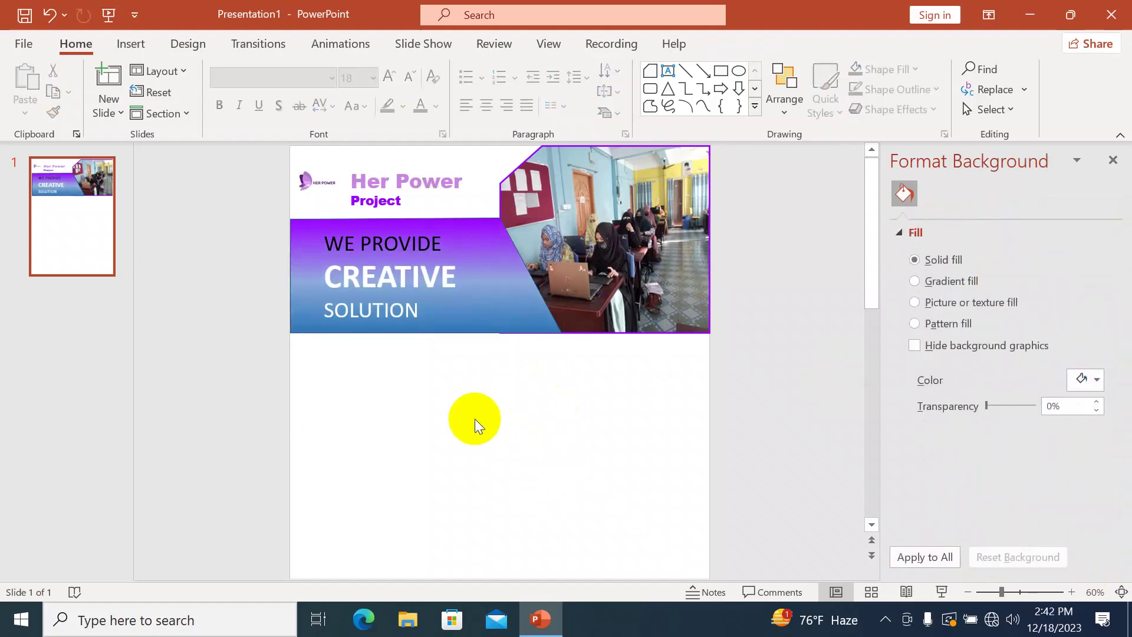
Step: Drag the gradient band's bottom edge down and stretch the photo to the same lower edge
click(392, 278)
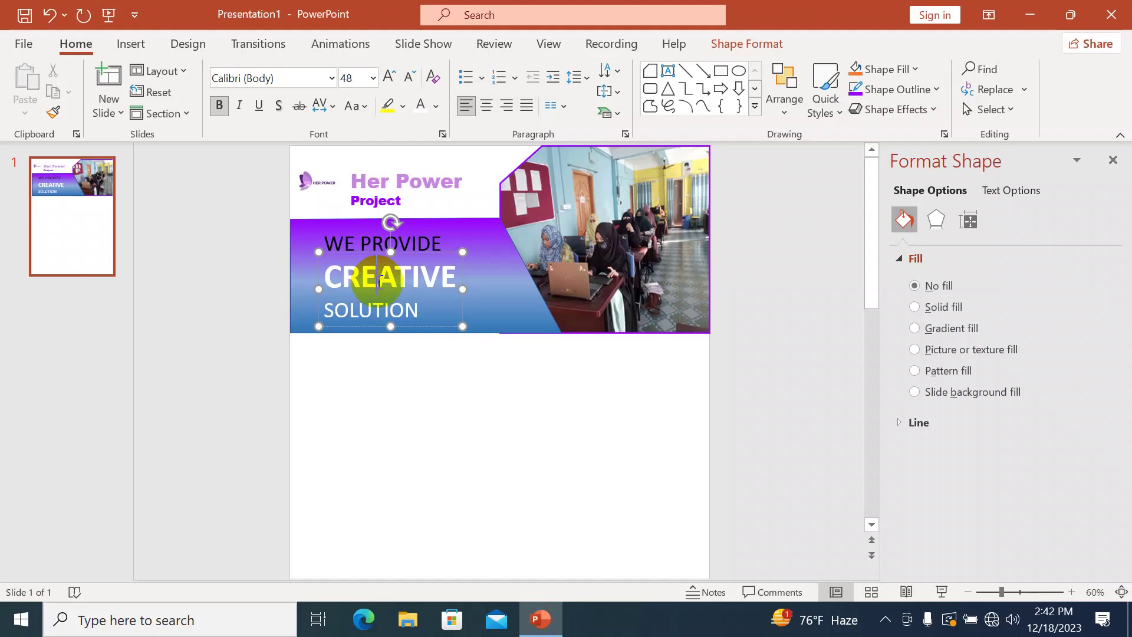
click(409, 368)
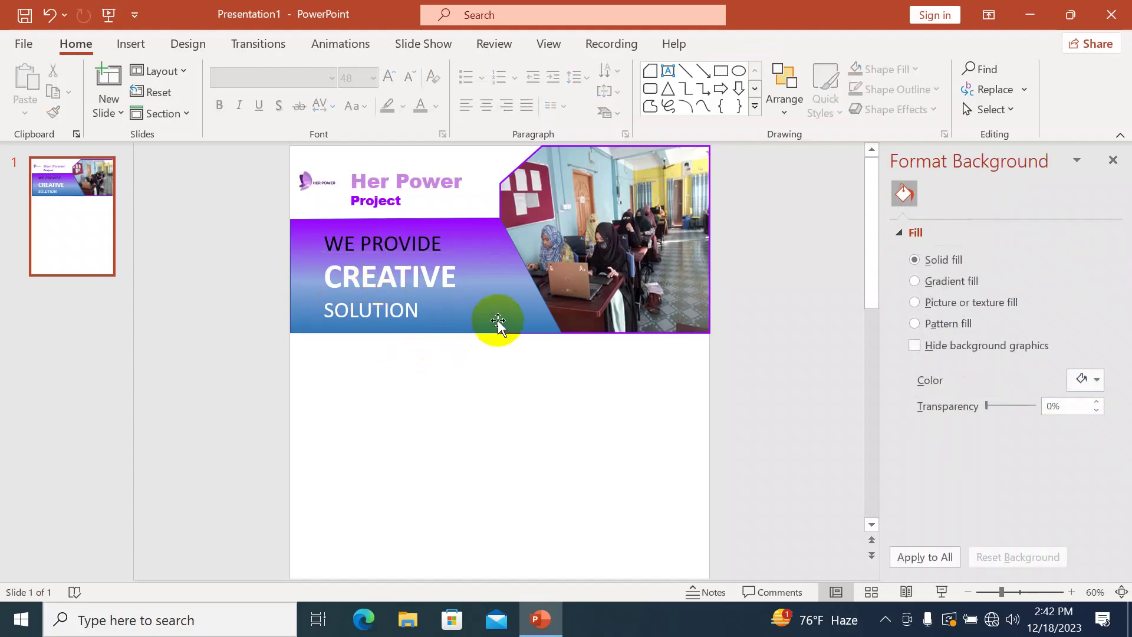
click(498, 320)
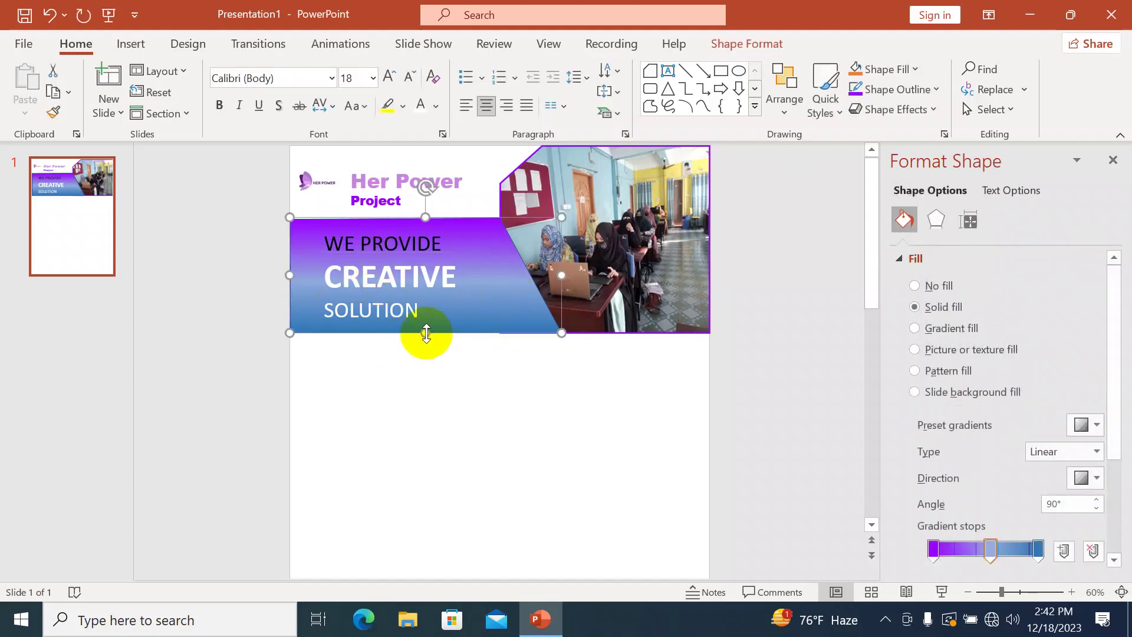
drag(426, 332, 426, 361)
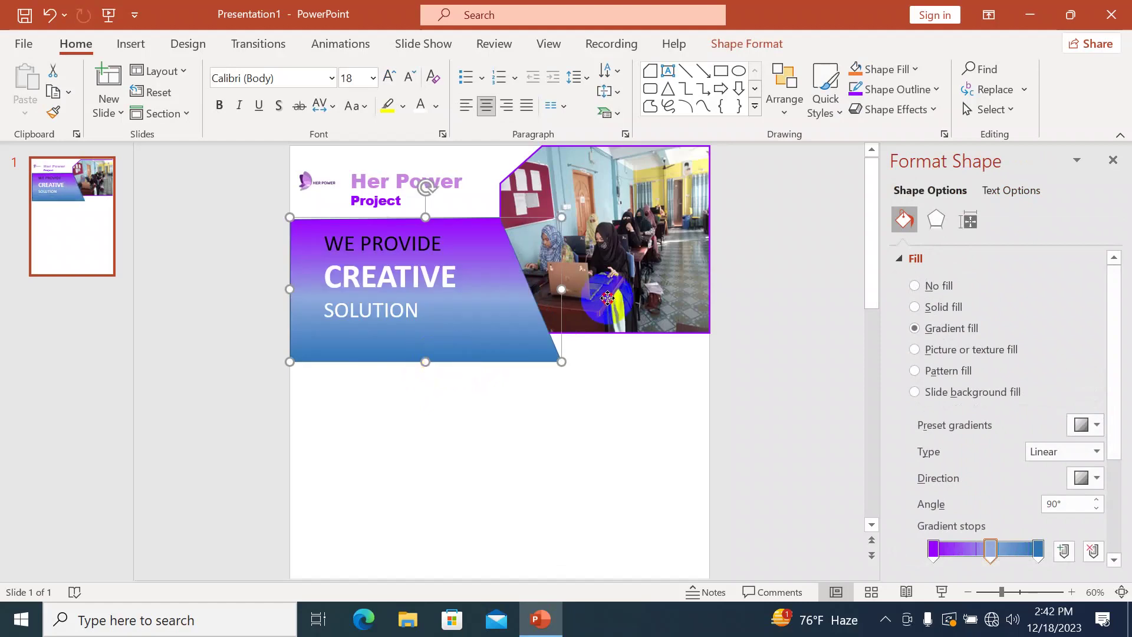
click(608, 298)
drag(603, 333, 603, 361)
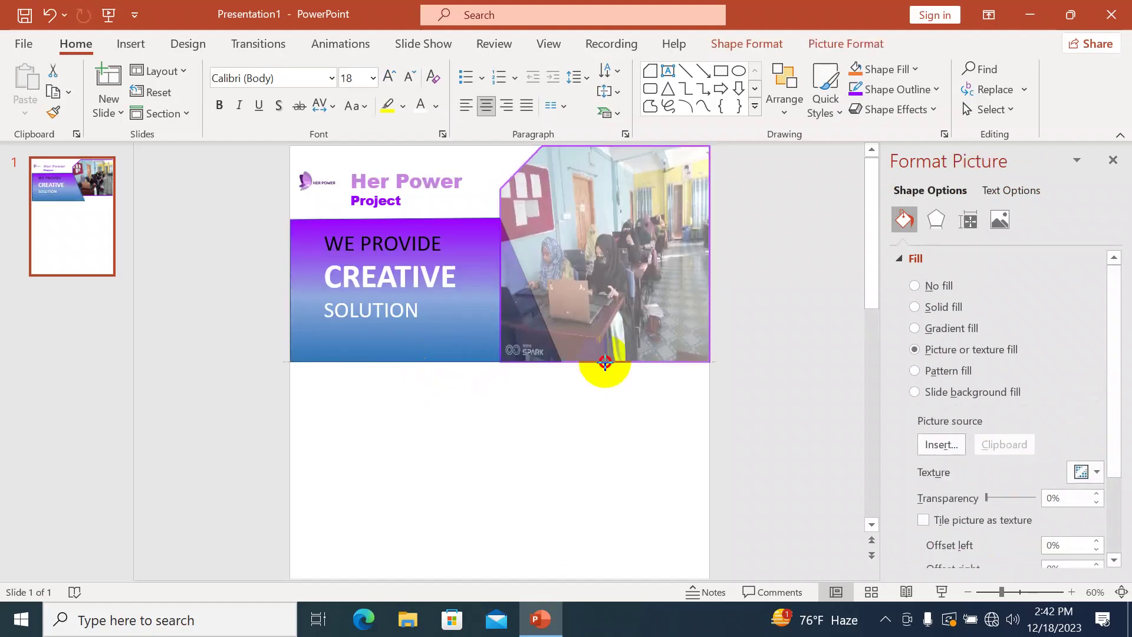
click(521, 409)
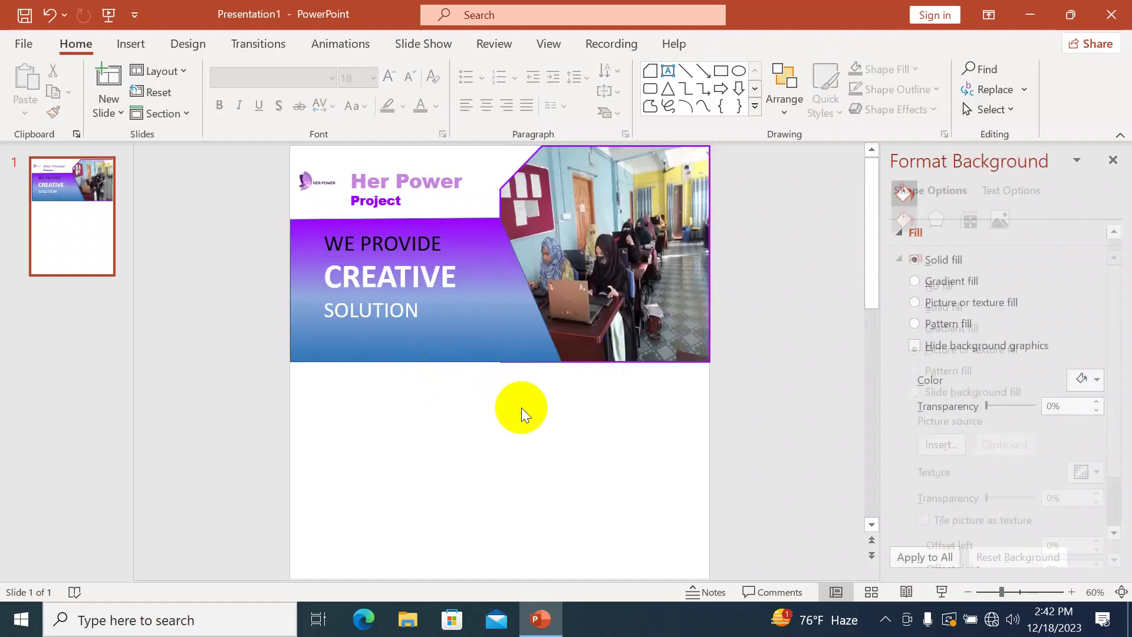
Step: Copy the WE PROVIDE box below the banner and retype it as 'To Grow Your Business'
click(419, 310)
click(416, 243)
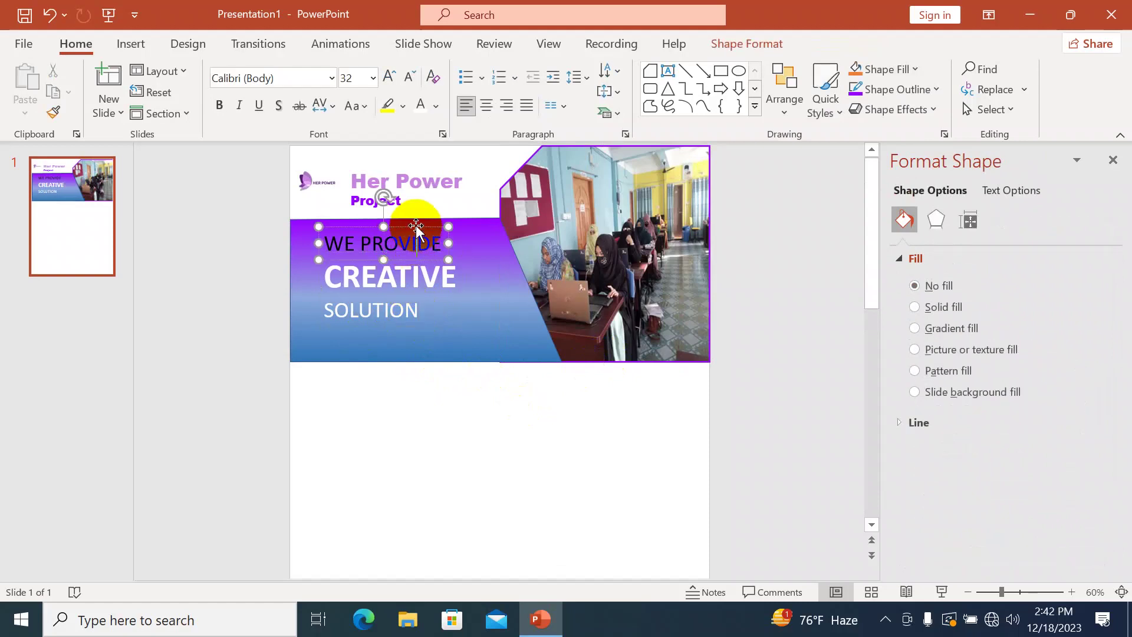
drag(416, 226, 459, 400)
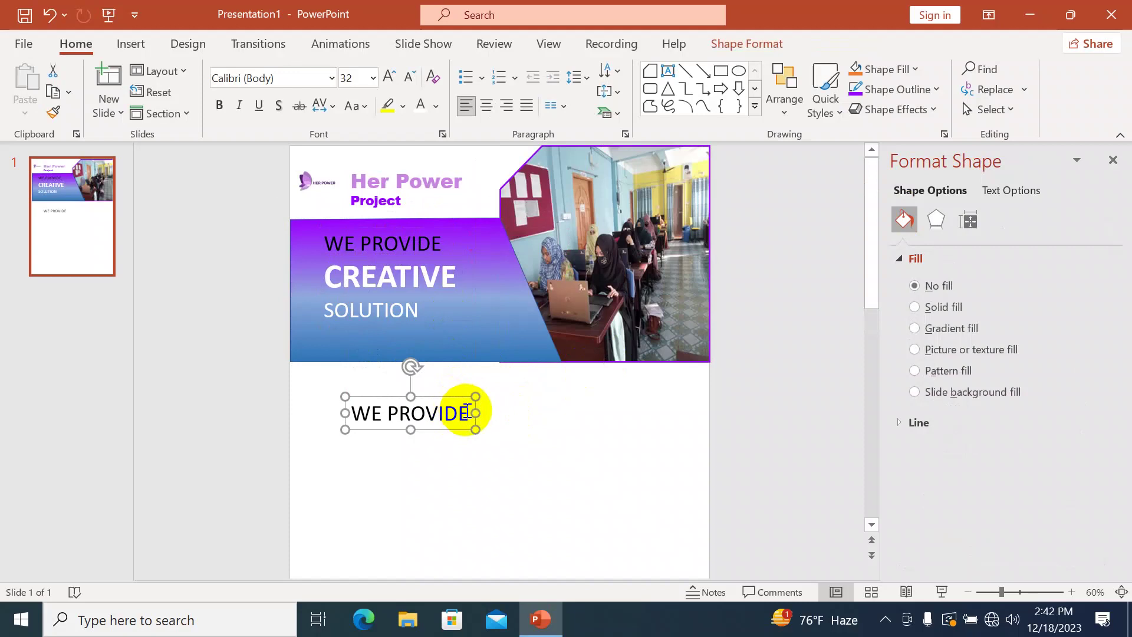
drag(468, 413, 303, 411)
text(To )
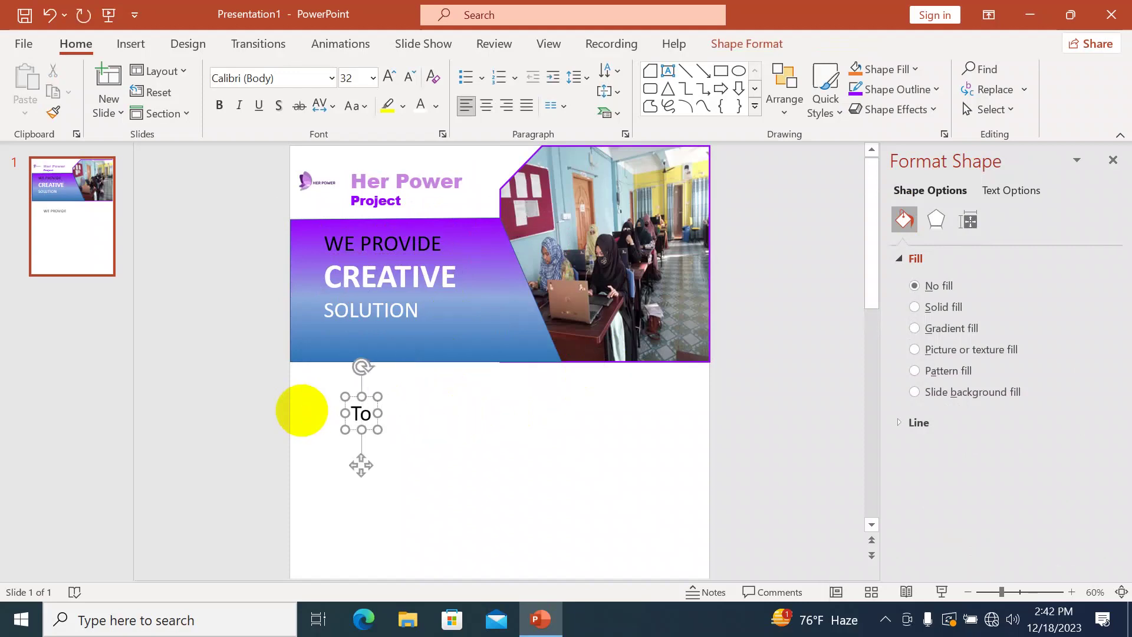
text(Grow Your Business)
Step: Shrink the tagline to 24 pt, place it under SOLUTION on the band, and make it white
drag(425, 396, 396, 328)
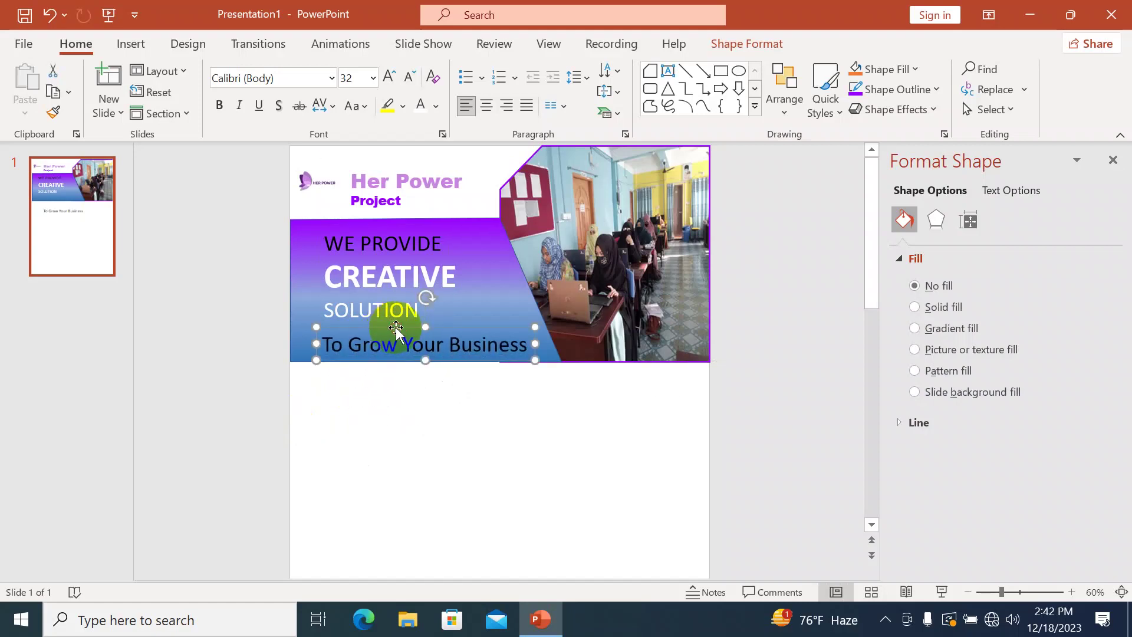
click(411, 83)
click(411, 84)
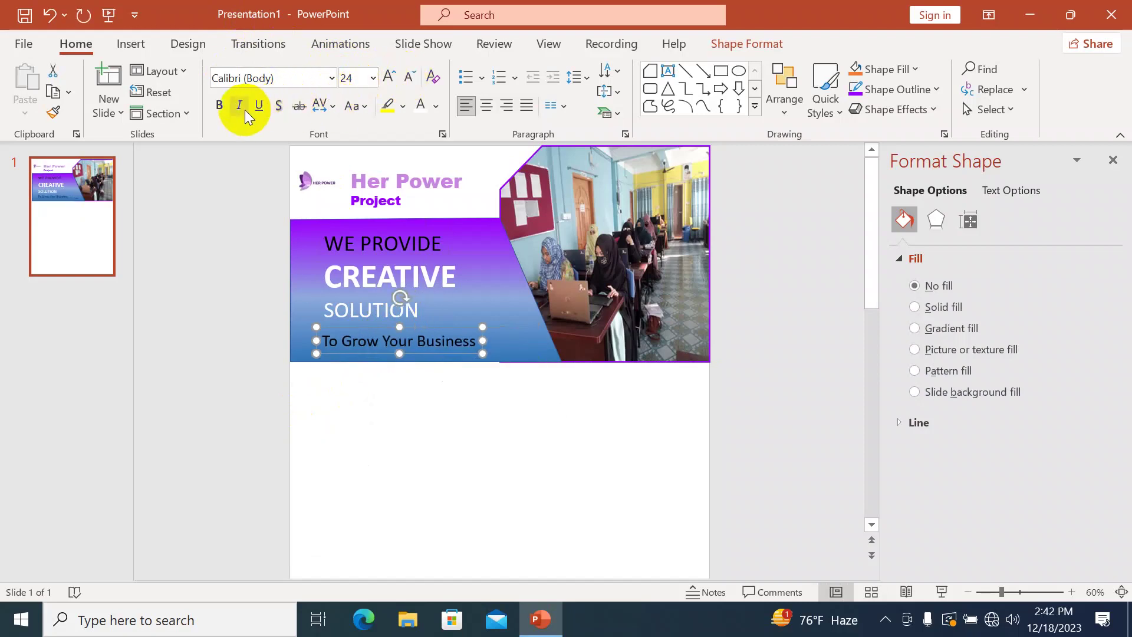
double_click(449, 336)
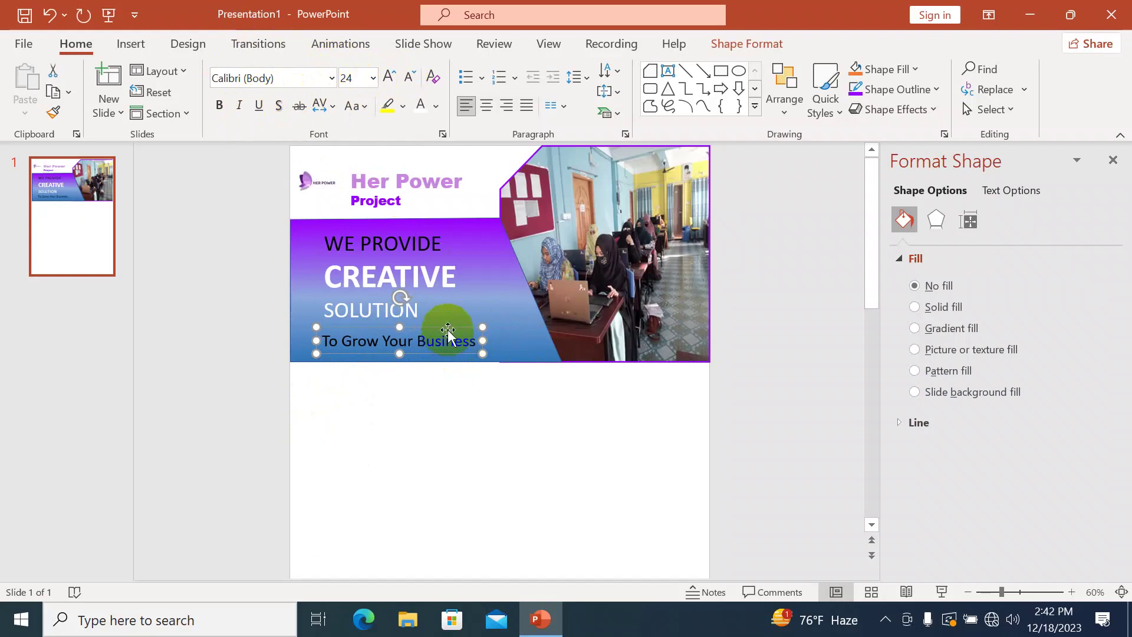
drag(448, 332, 453, 328)
drag(456, 328, 448, 331)
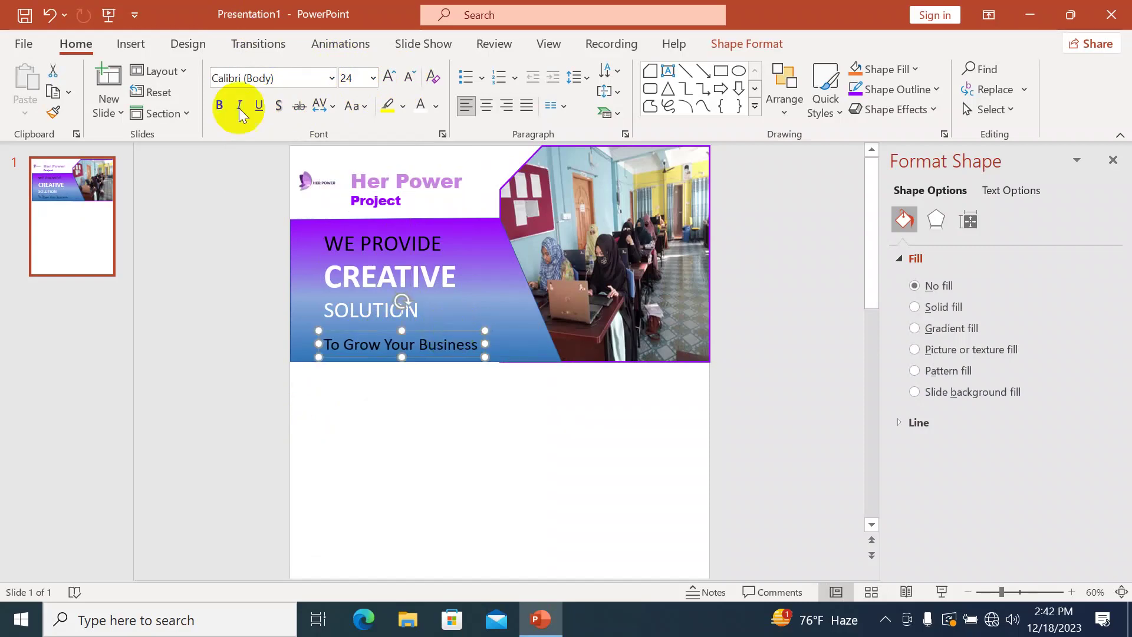
click(420, 105)
click(439, 378)
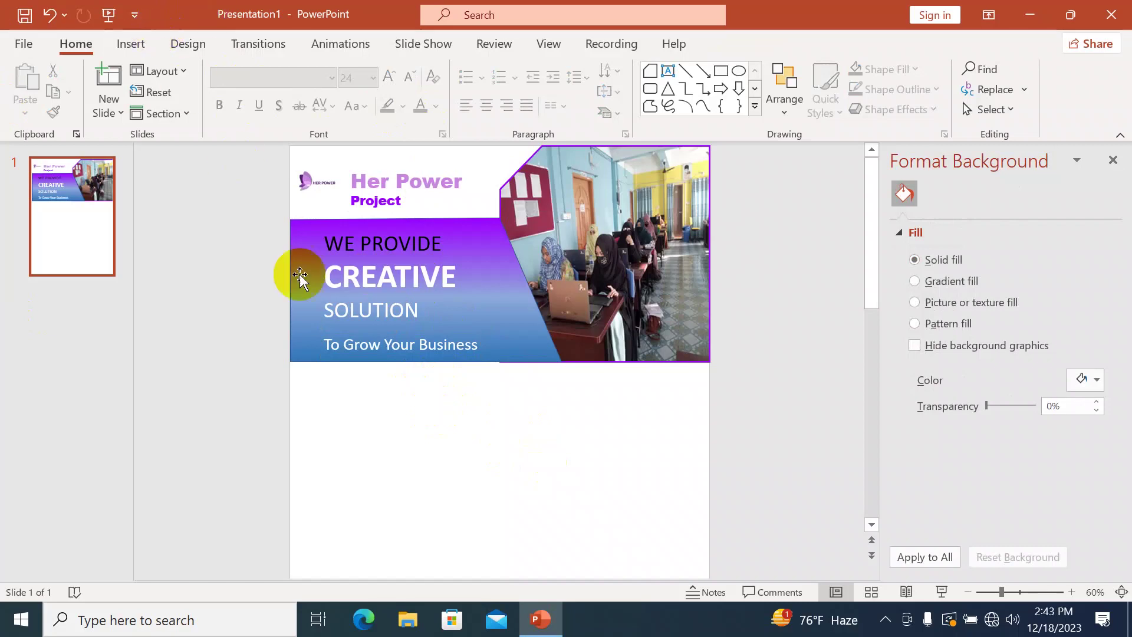
Step: Fine-tune the bottom edges of the gradient band and photo so they align
click(484, 352)
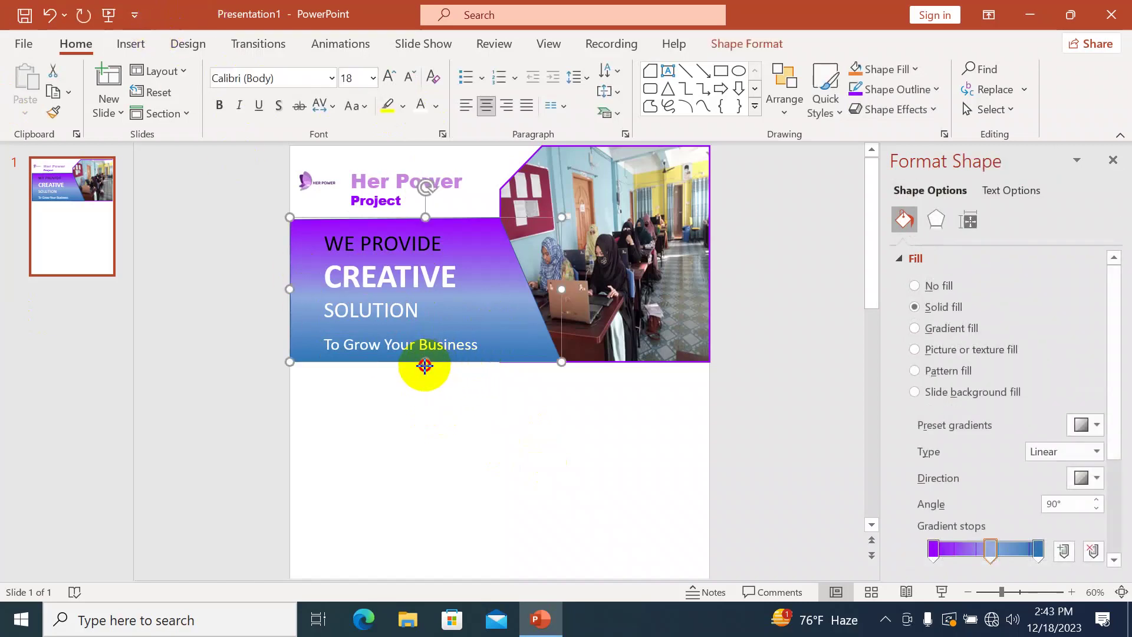
drag(425, 366, 424, 364)
click(528, 423)
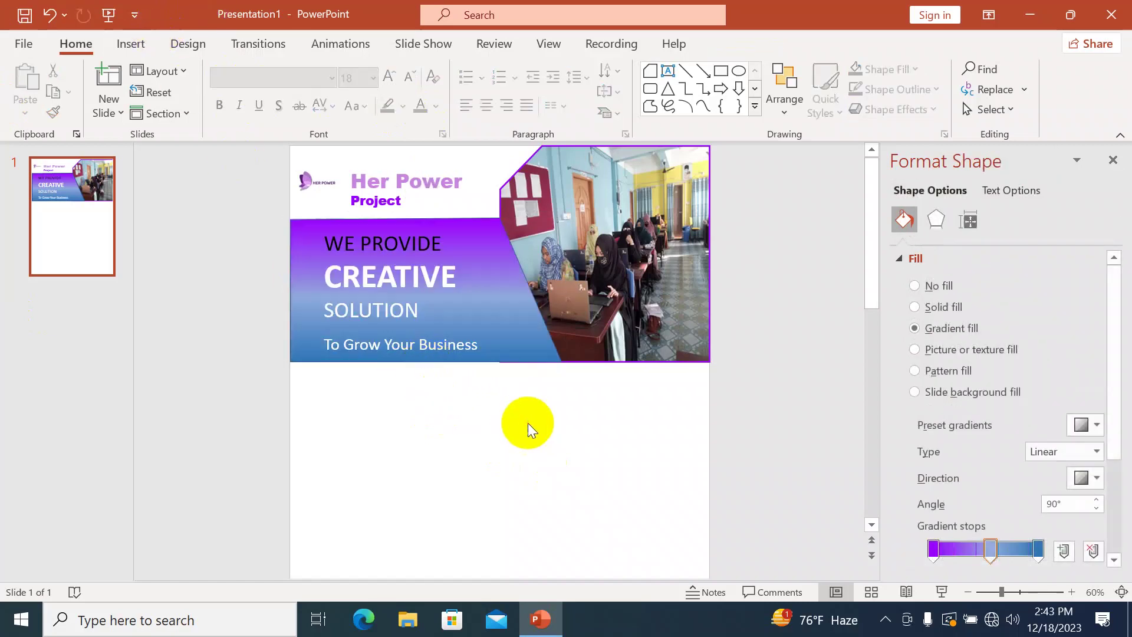
click(599, 360)
drag(603, 362, 606, 362)
click(564, 405)
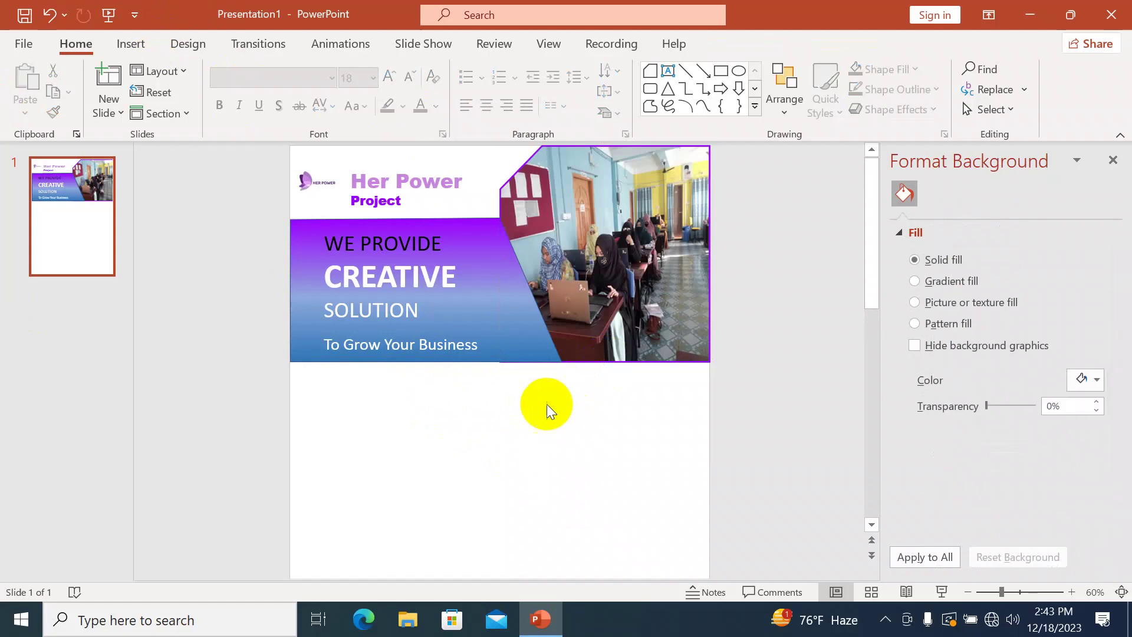
Step: Give the gradient band a dark-blue outline at 1½ pt weight
click(480, 270)
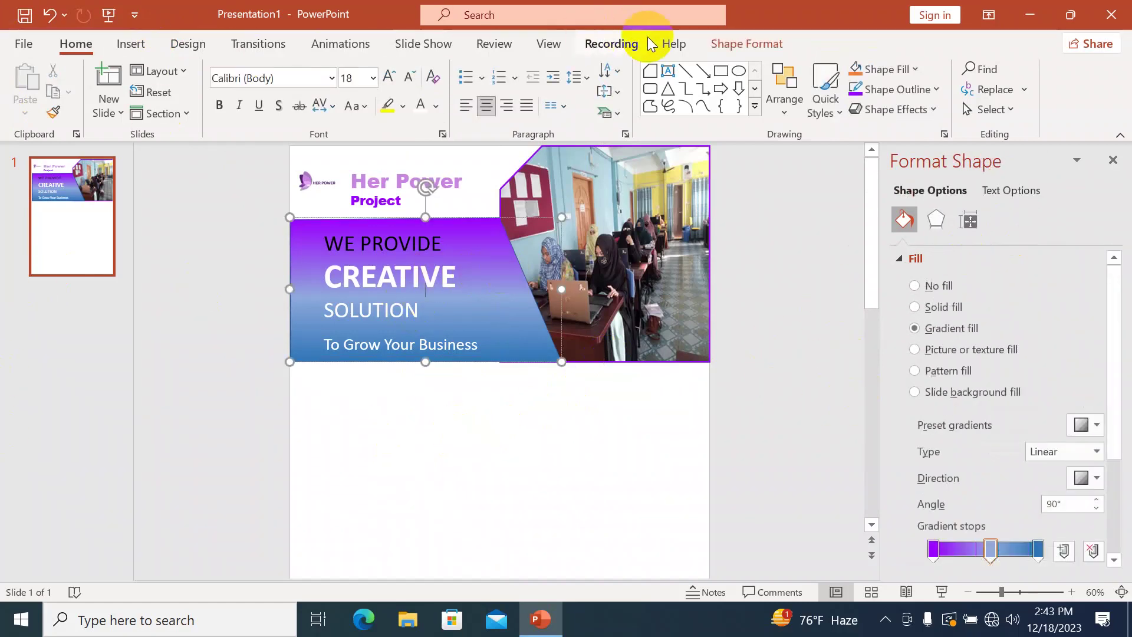
click(737, 44)
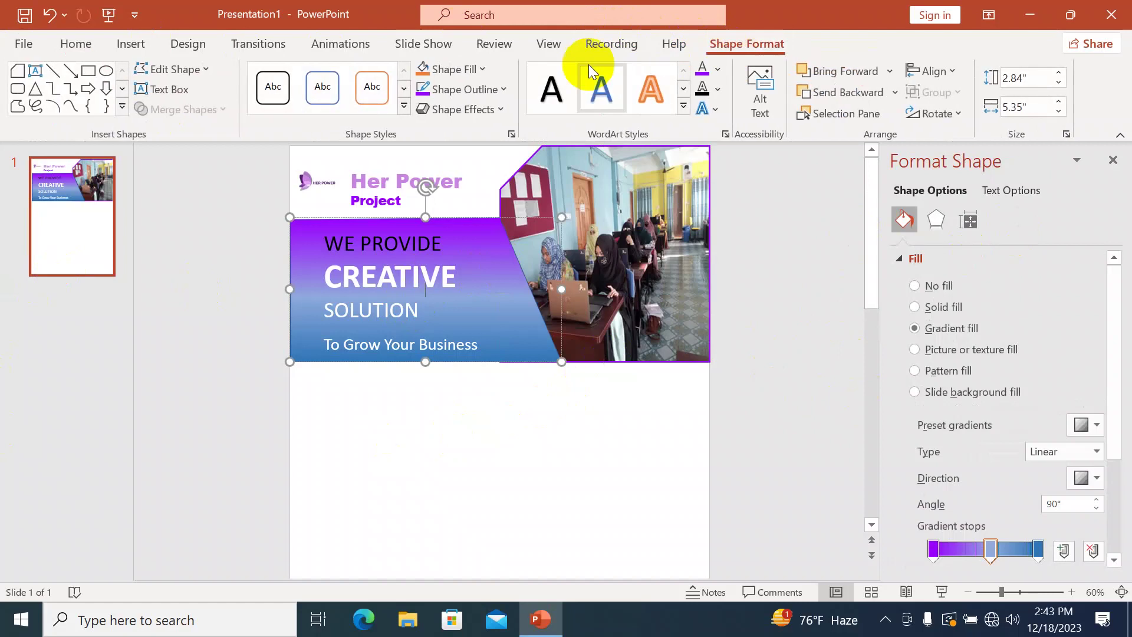
click(504, 90)
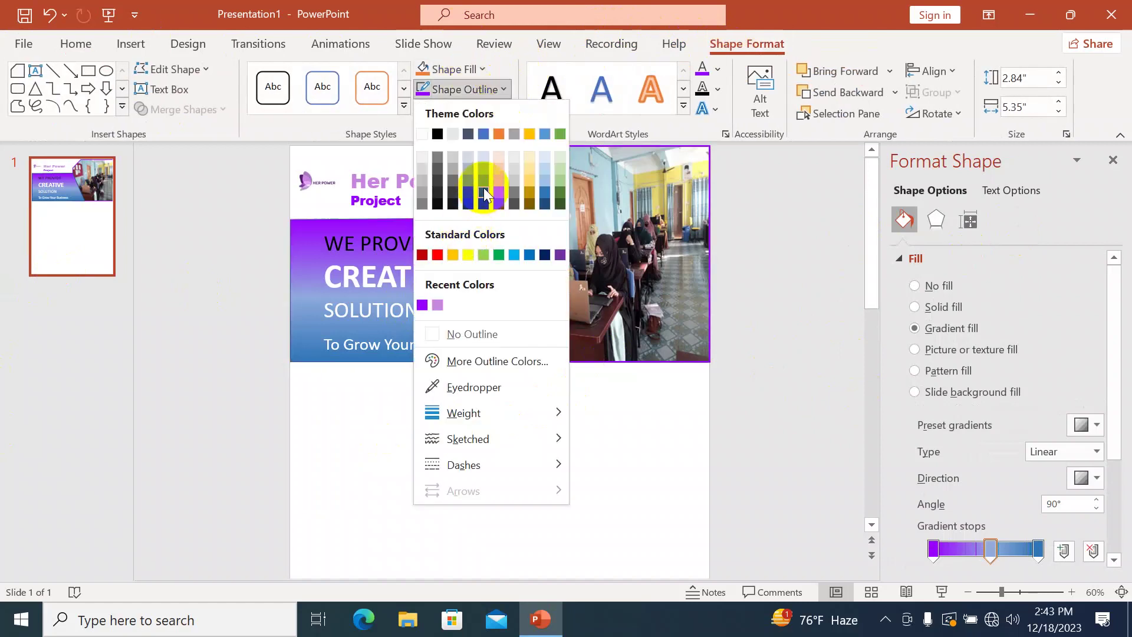
click(485, 195)
click(479, 89)
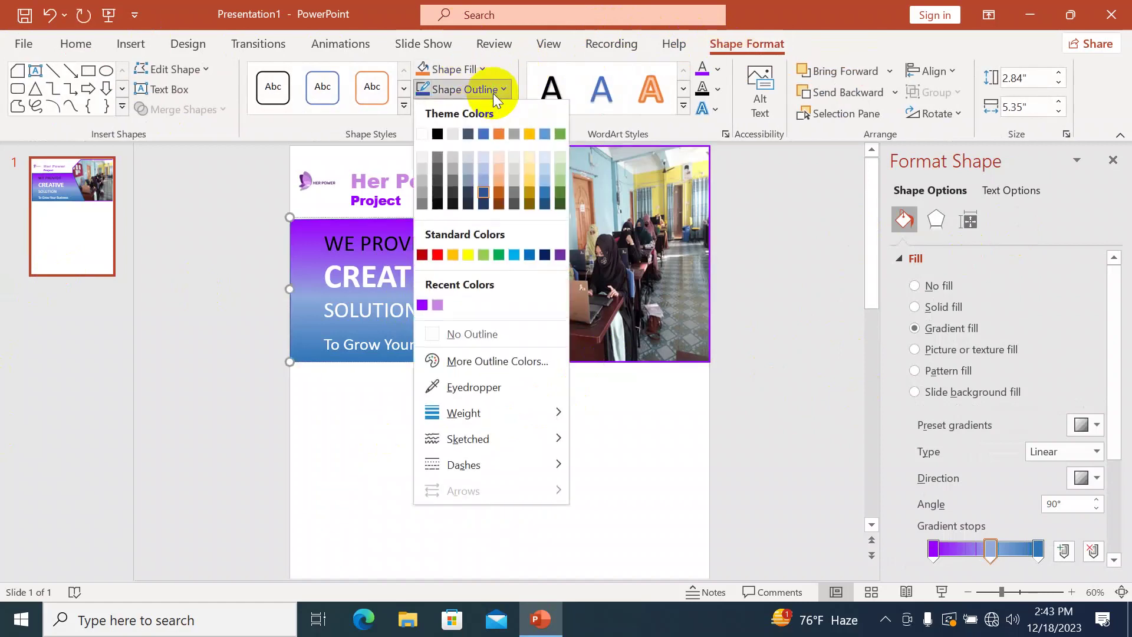
mouse_move(464, 413)
click(628, 461)
click(474, 481)
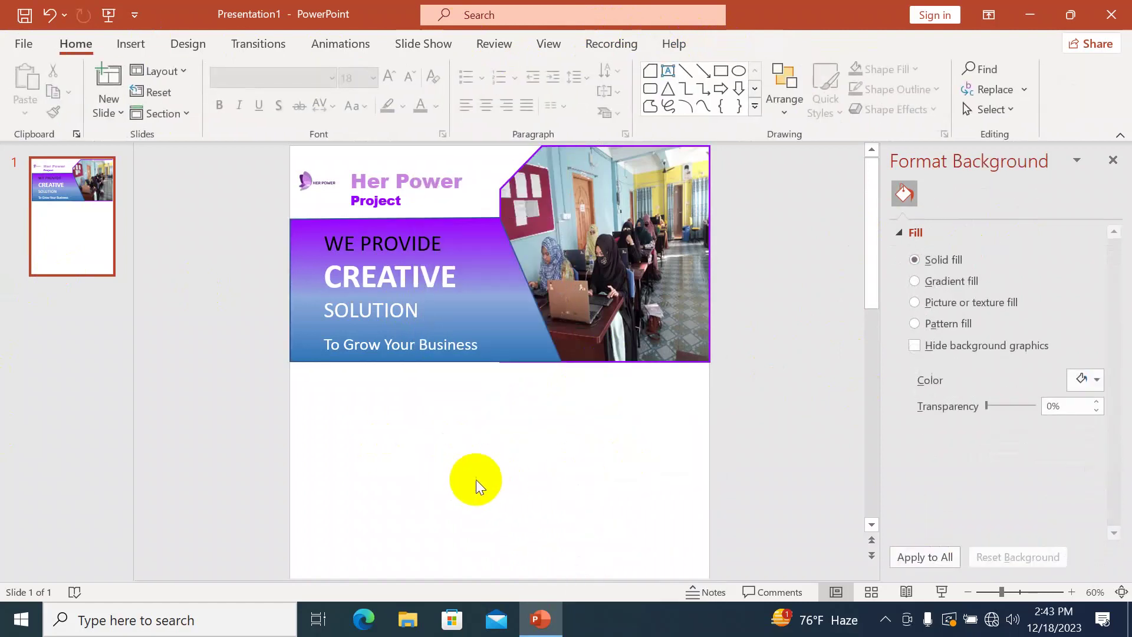
click(524, 321)
click(483, 514)
click(544, 456)
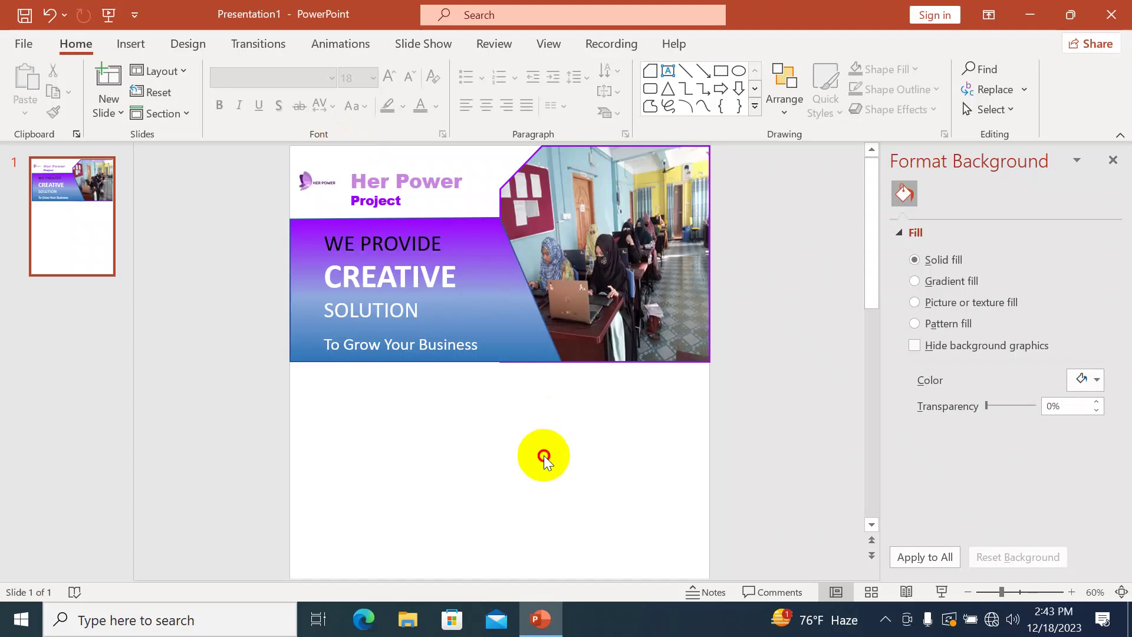
Step: Draw a rectangle along the photo's bottom edge and shift its top-left point to slant the end
click(131, 44)
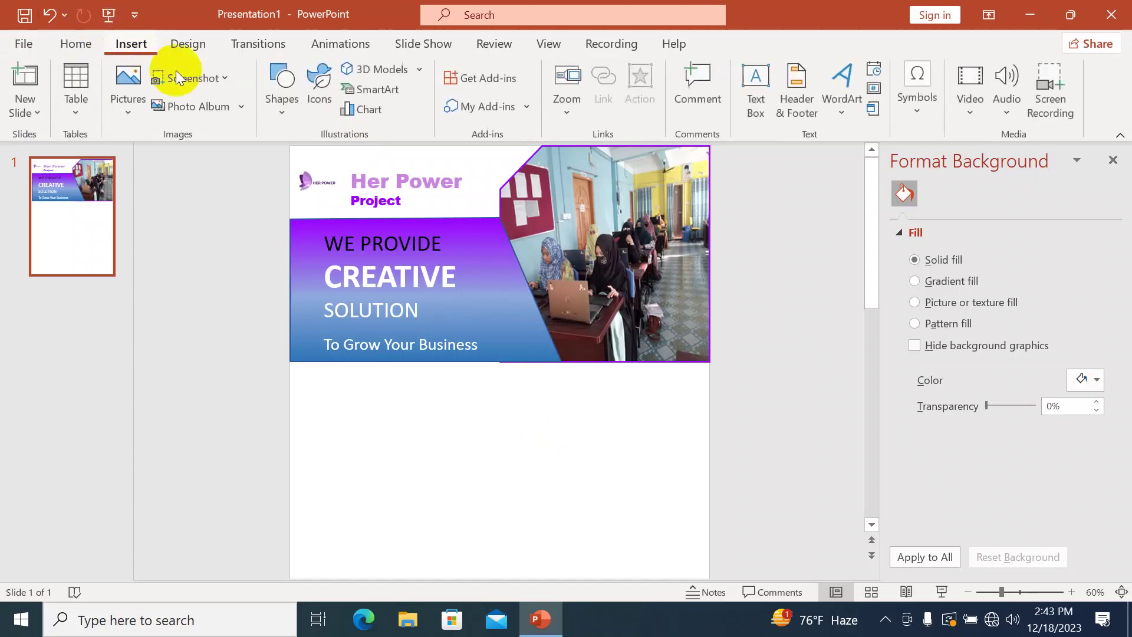
click(281, 112)
click(337, 157)
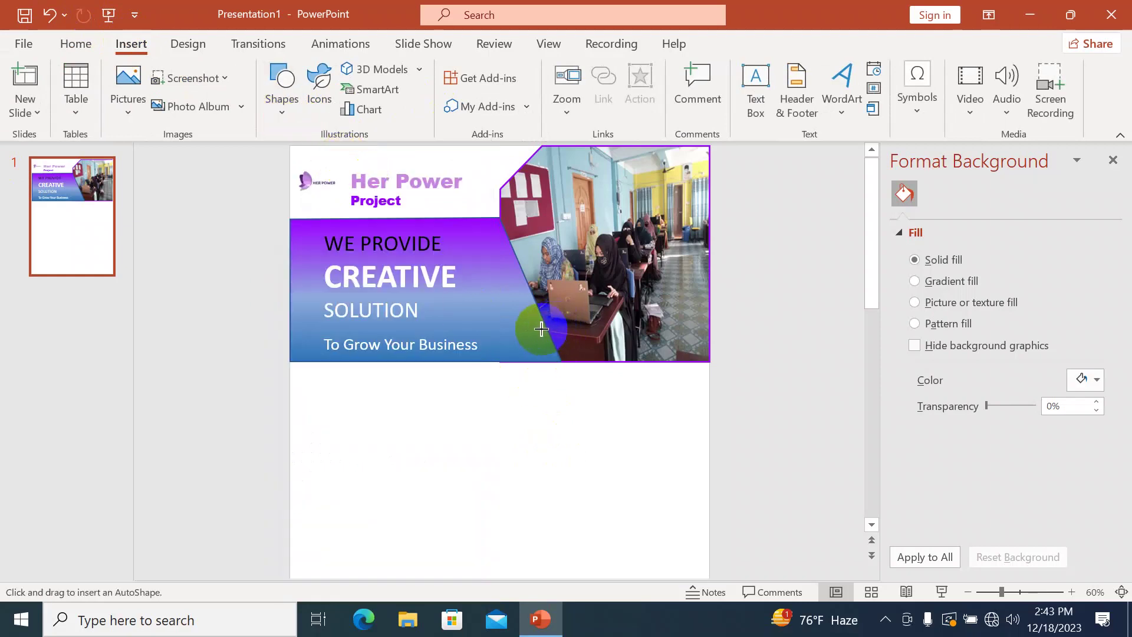
drag(543, 338, 713, 373)
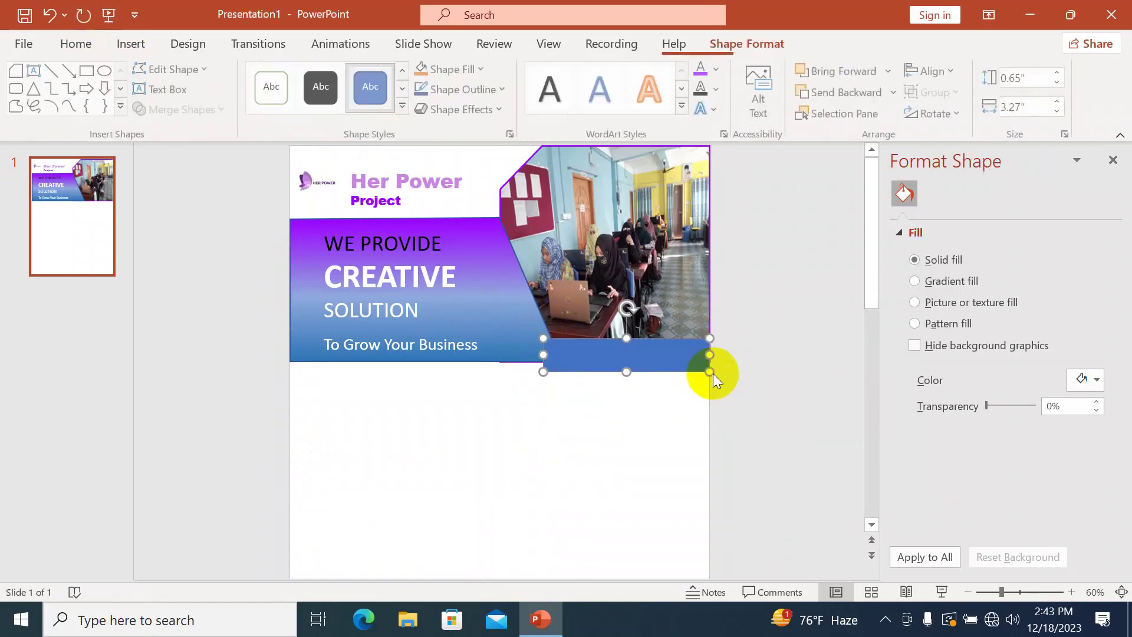
click(177, 69)
click(189, 119)
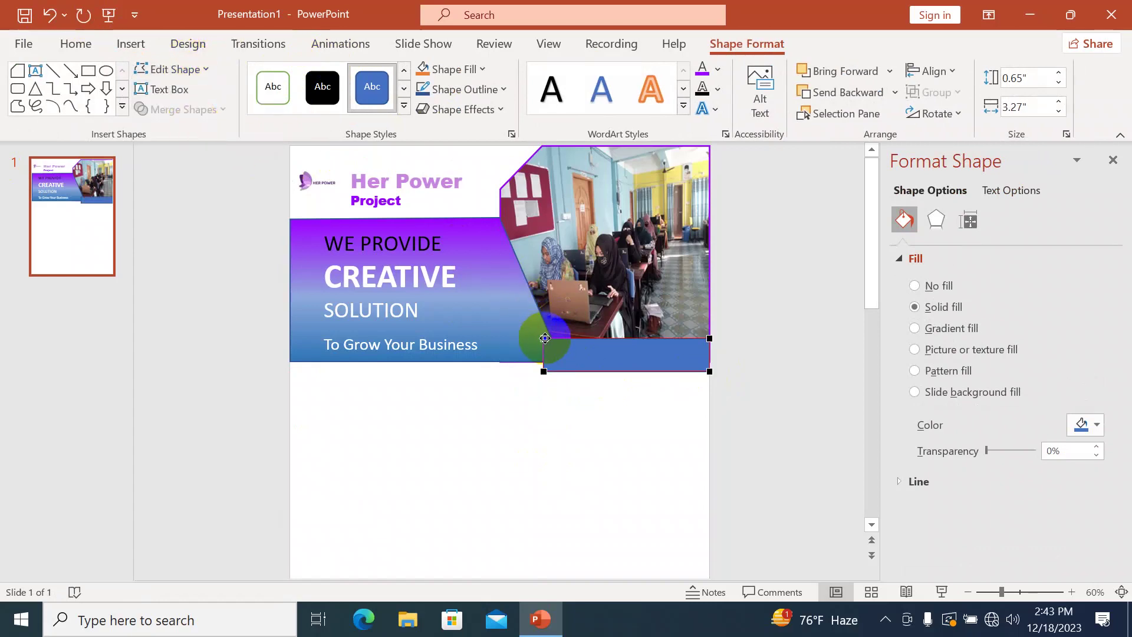
drag(545, 338, 558, 341)
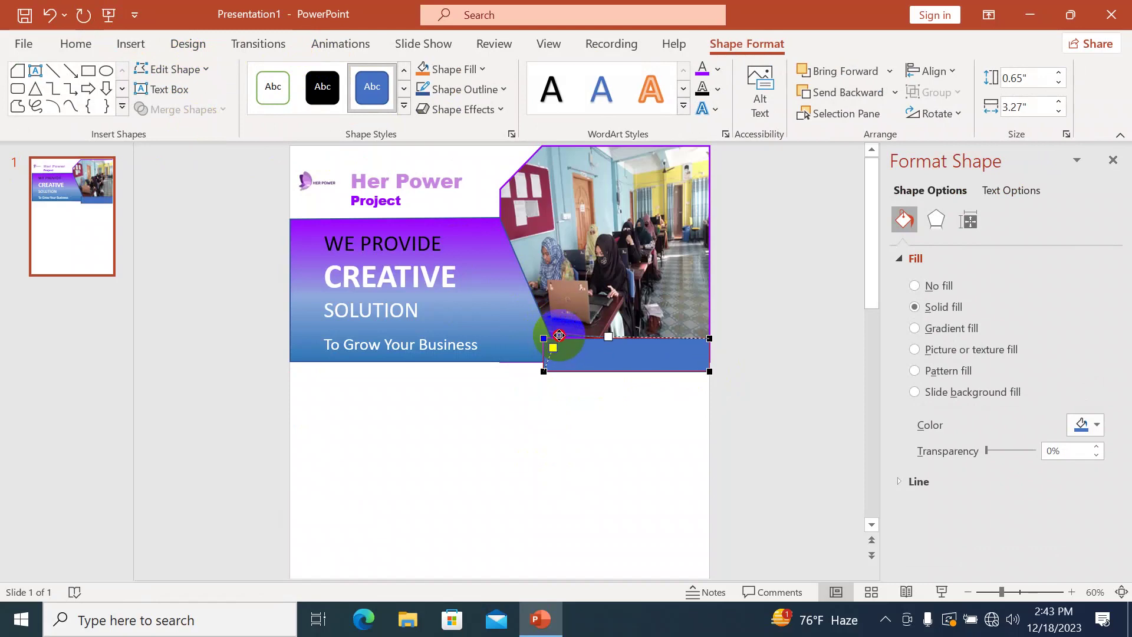
Step: Stretch the blue bar to the slide's right edge and extend its left end further left
click(543, 428)
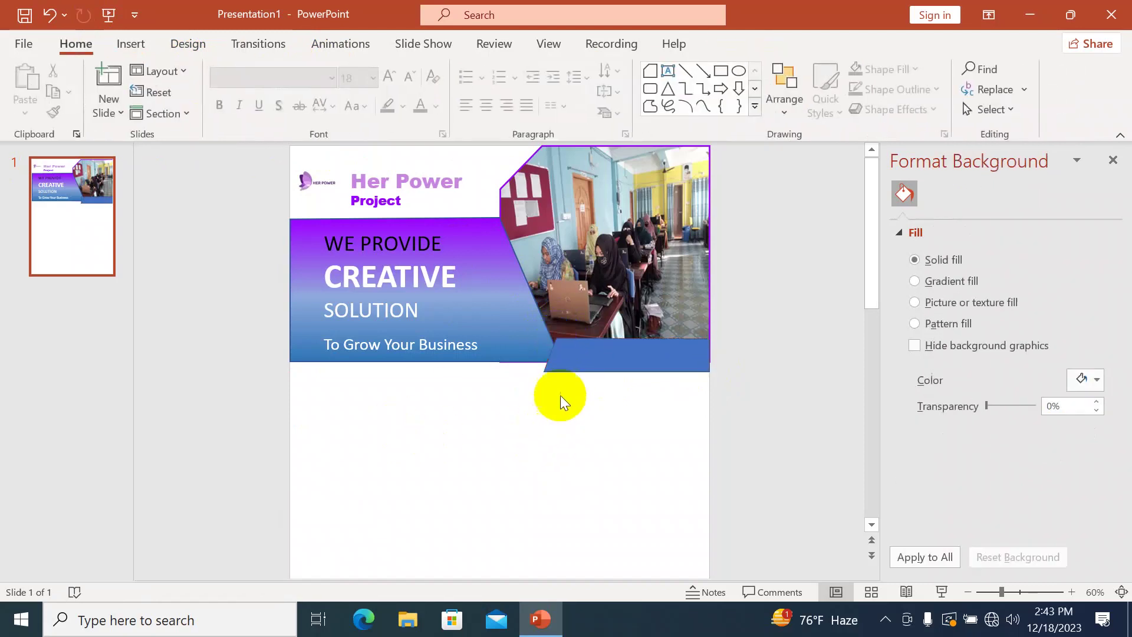
click(577, 355)
drag(573, 350, 564, 351)
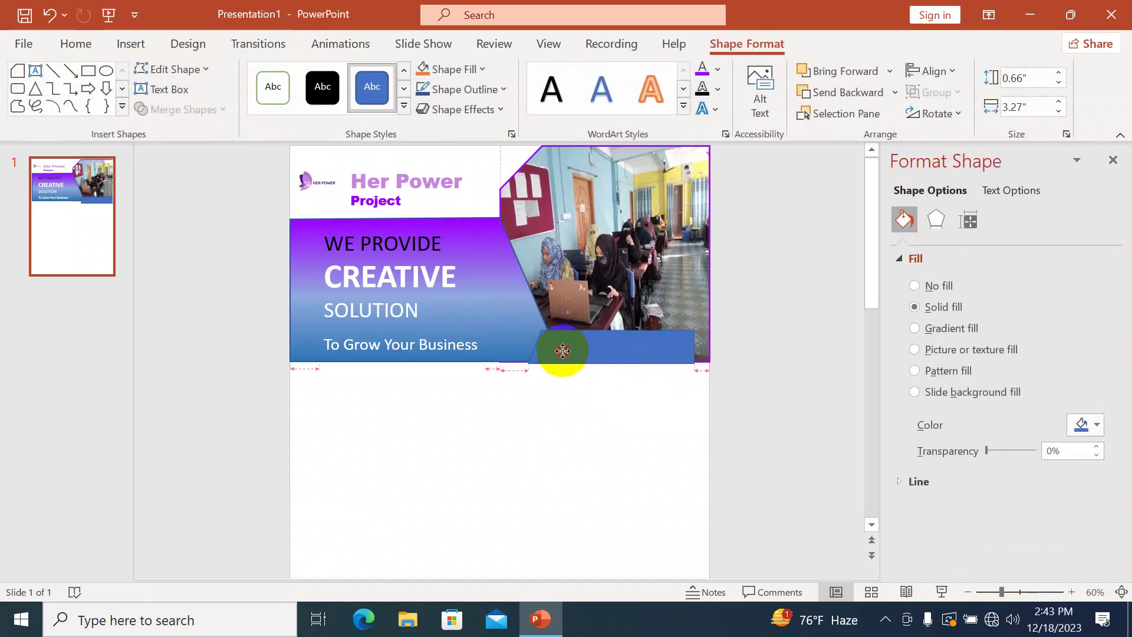
drag(694, 351, 709, 351)
click(626, 412)
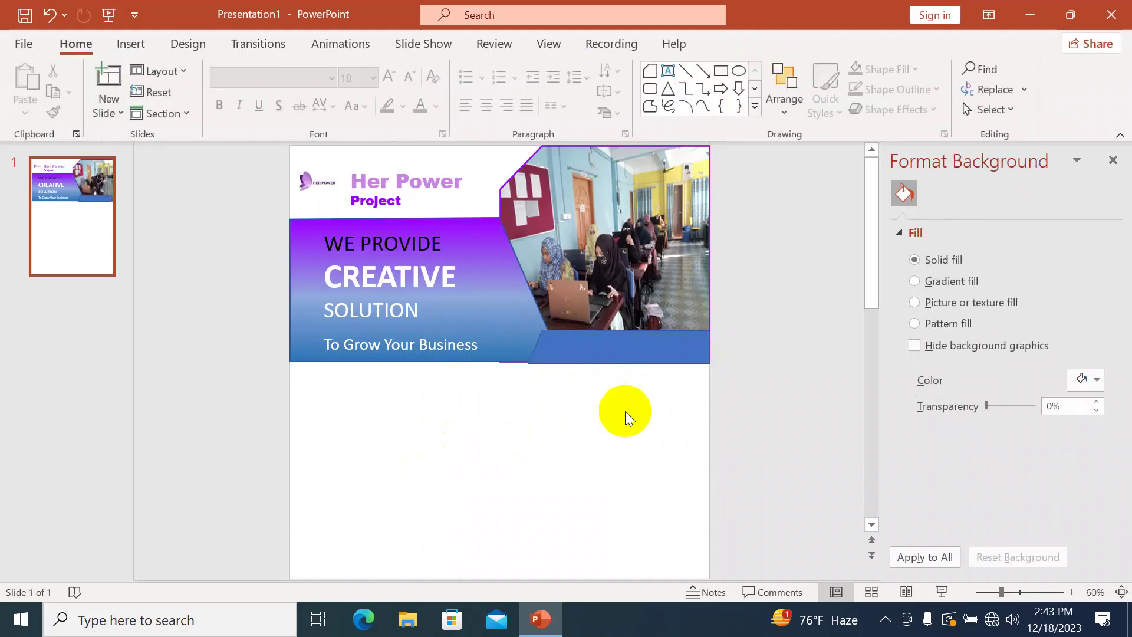
click(585, 346)
drag(527, 349, 499, 348)
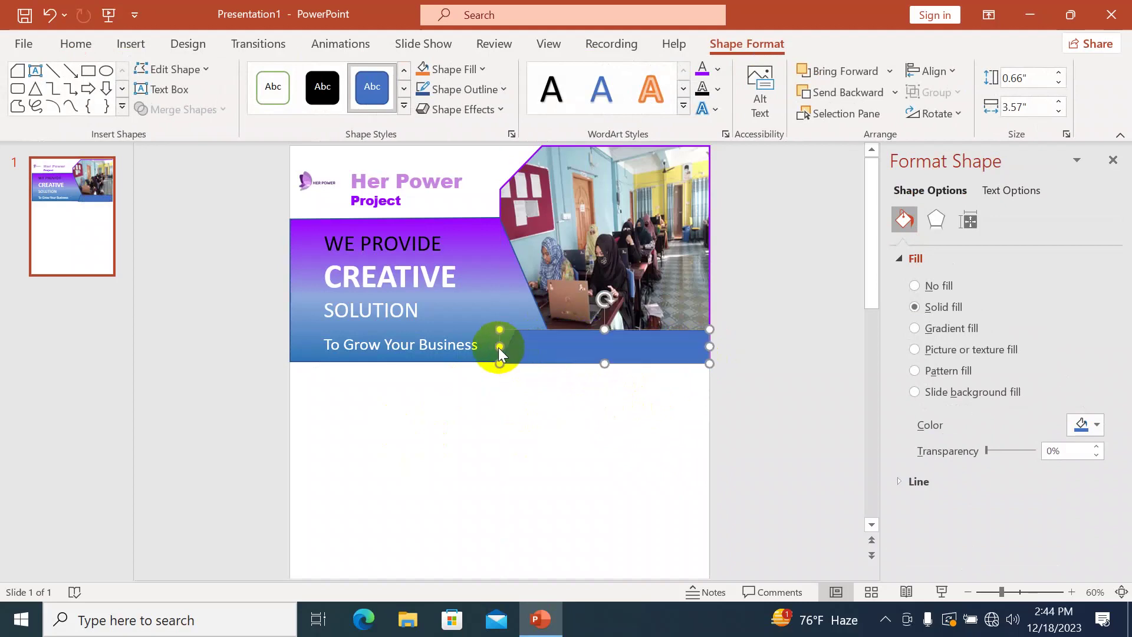
click(583, 417)
Step: Raise the bar's top edge slightly and check its outline colour options
click(597, 347)
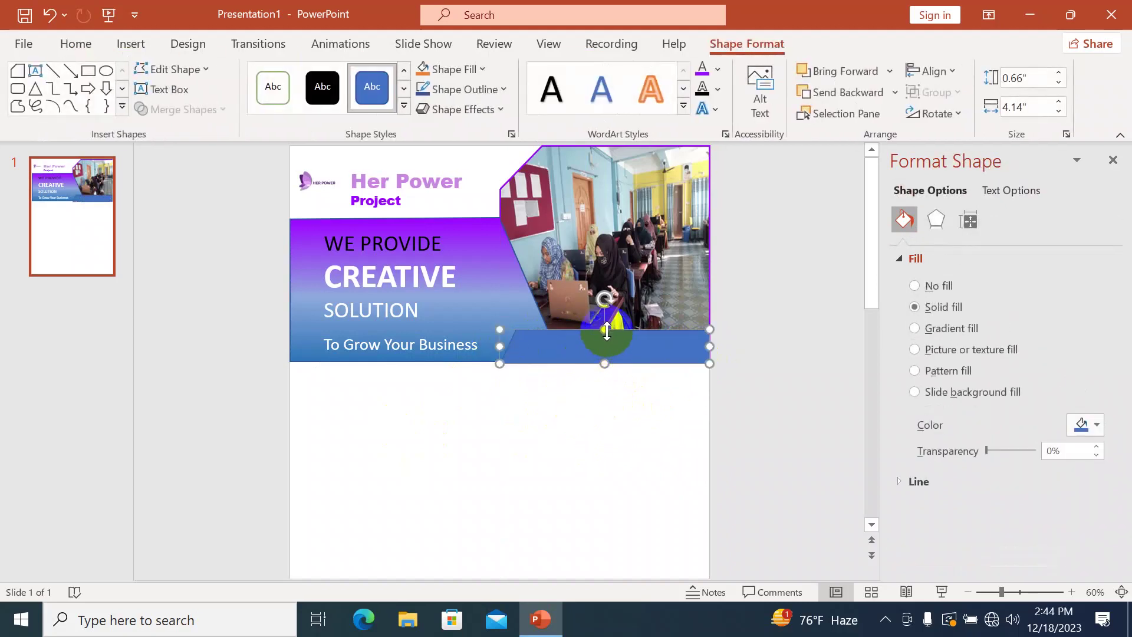
drag(604, 329, 603, 325)
click(607, 387)
click(588, 345)
click(483, 91)
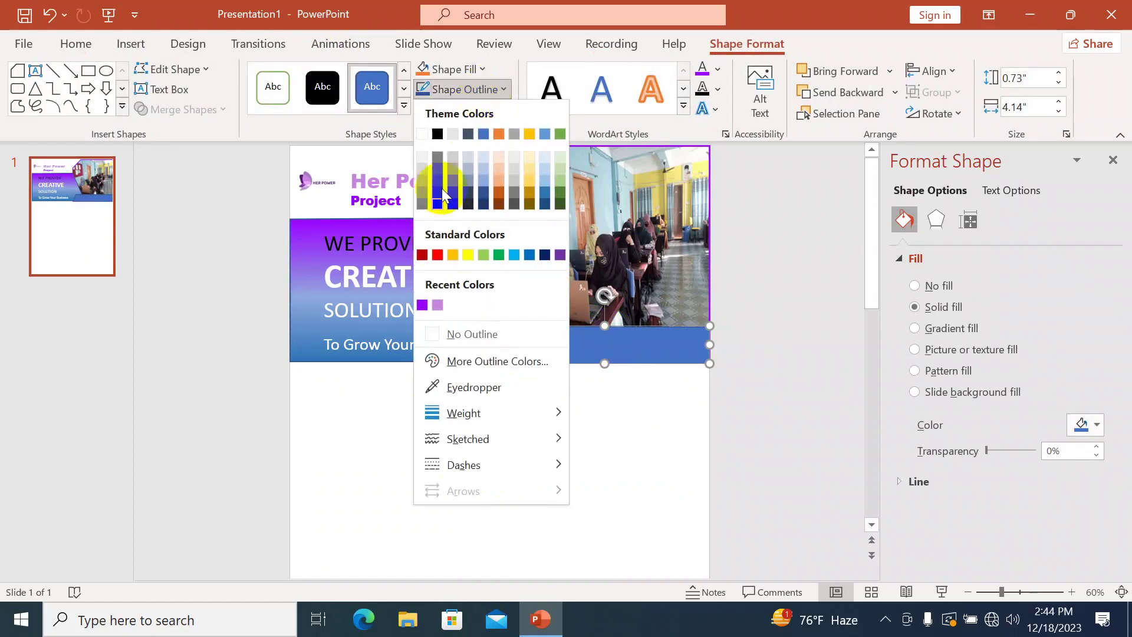
click(455, 331)
click(597, 430)
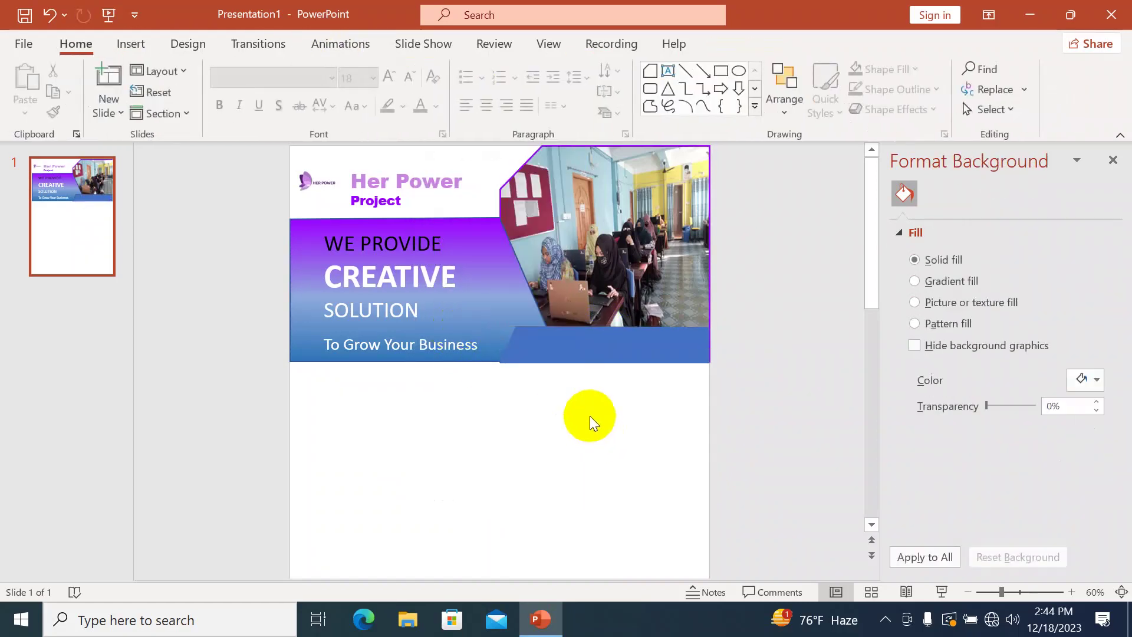
Step: Fill the bar under the photo with light blue
click(568, 347)
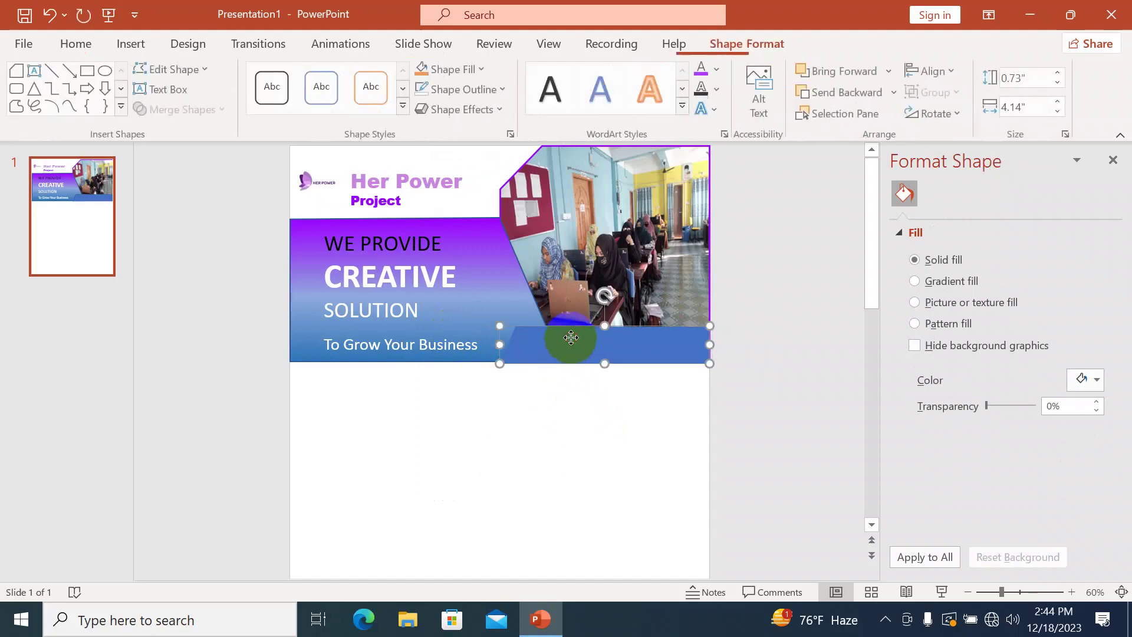
click(484, 69)
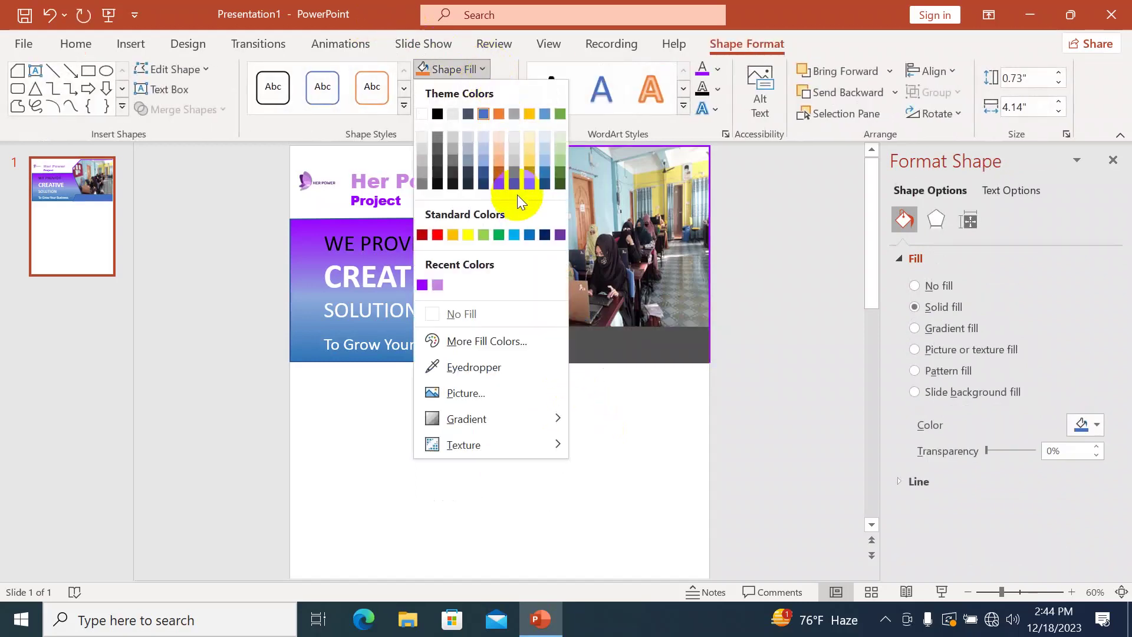
click(514, 233)
click(595, 430)
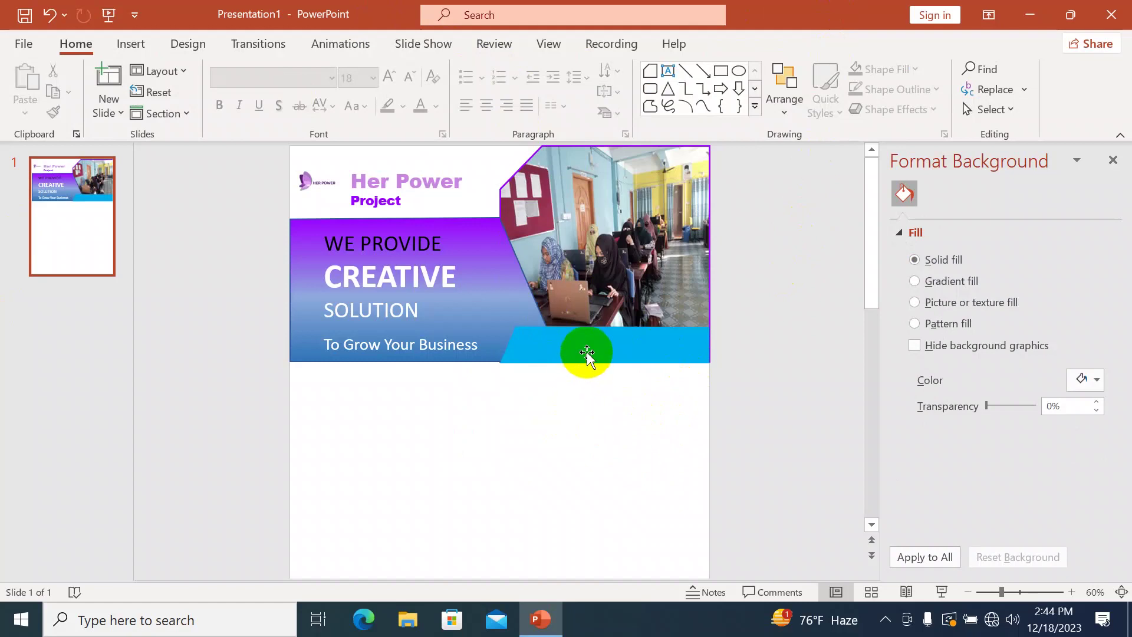
Step: Reselect the blue strip under the photo and bring up the Insert ribbon
click(587, 353)
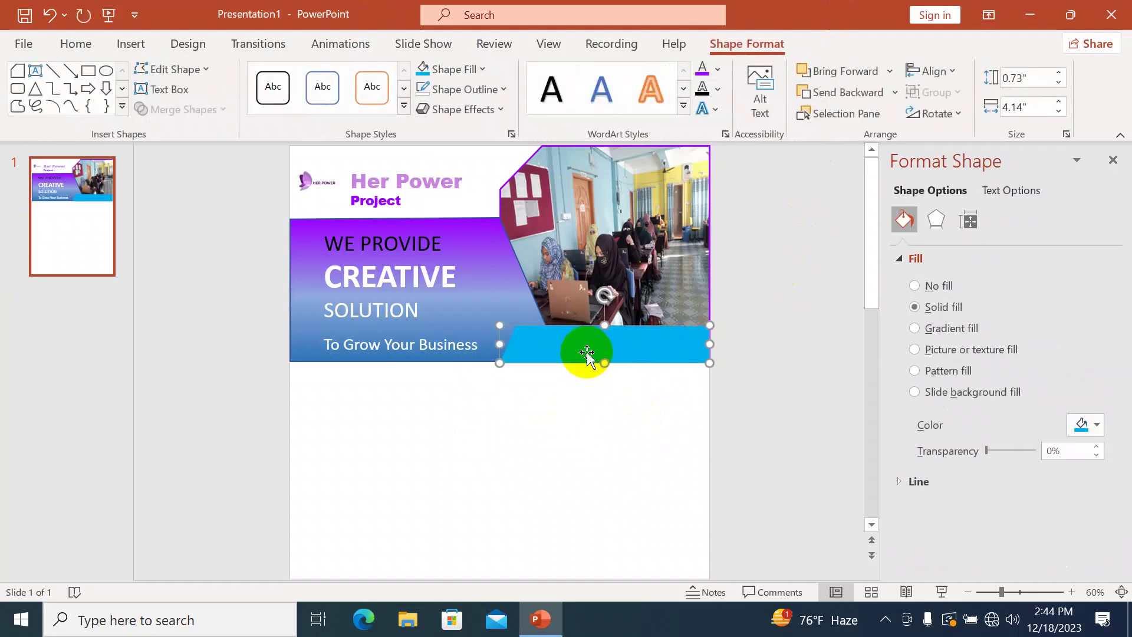
click(586, 441)
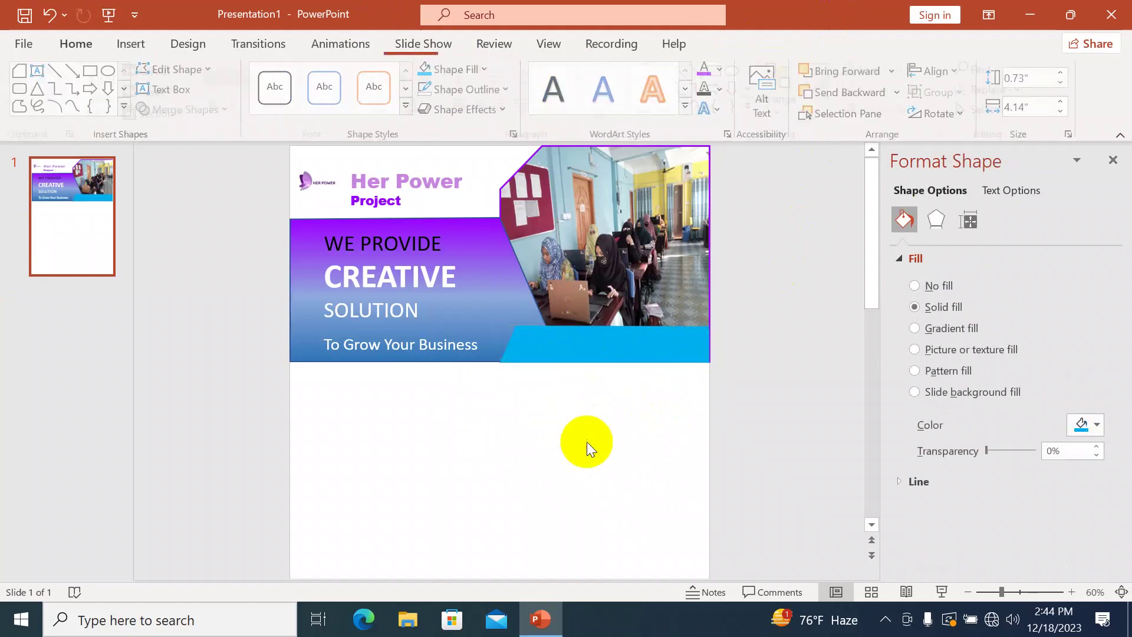
click(588, 342)
click(573, 399)
click(585, 353)
click(551, 442)
click(583, 348)
click(549, 437)
click(594, 350)
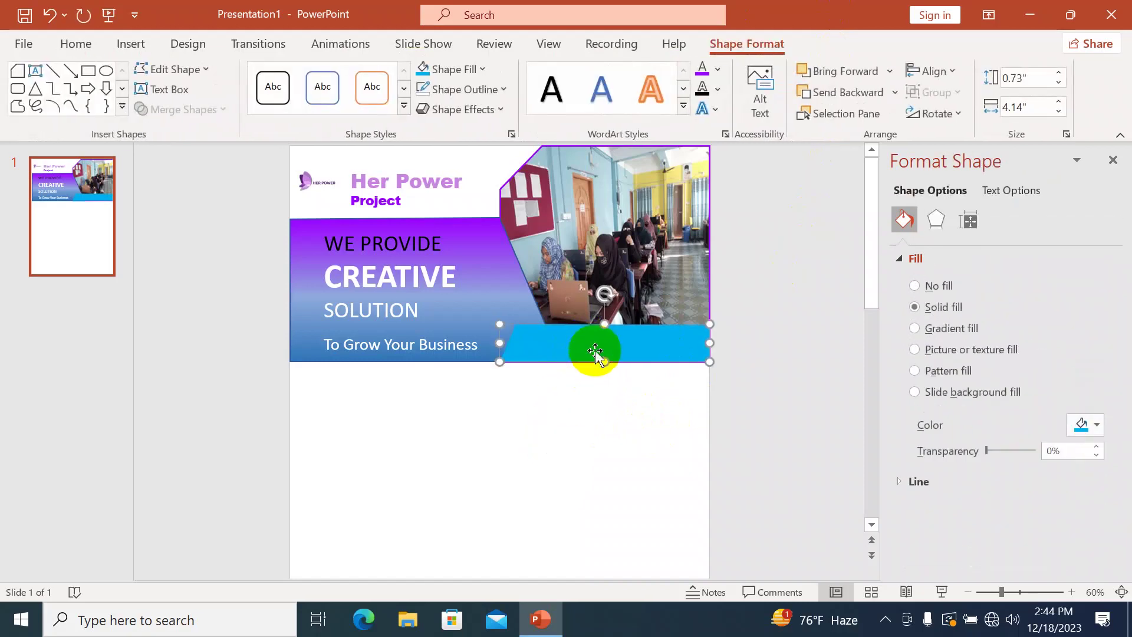
click(583, 425)
click(575, 341)
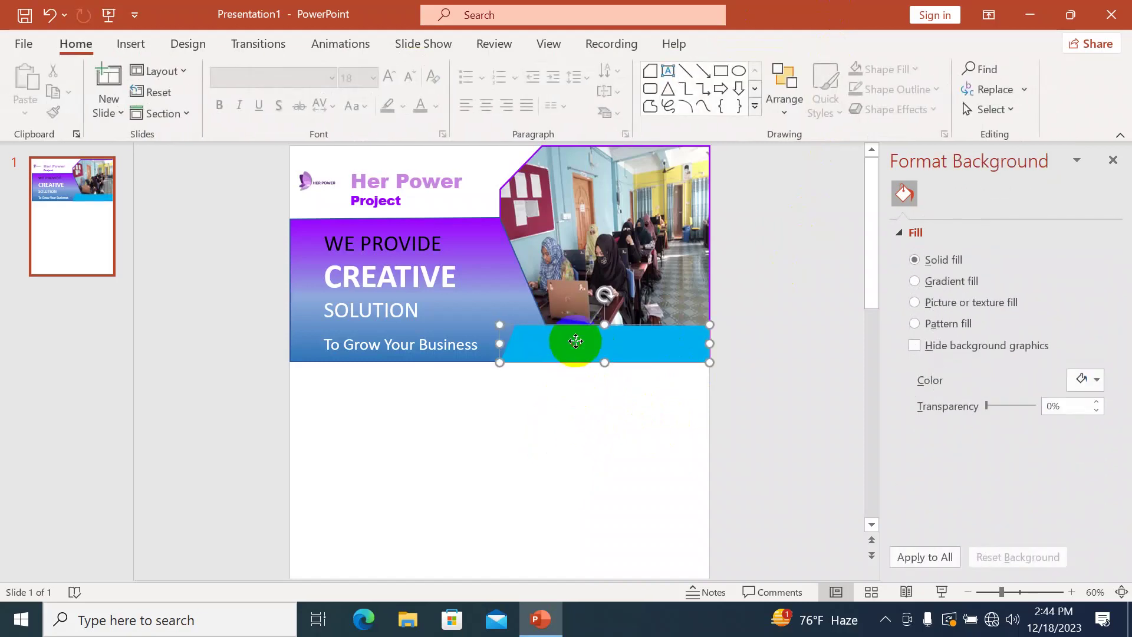
click(131, 43)
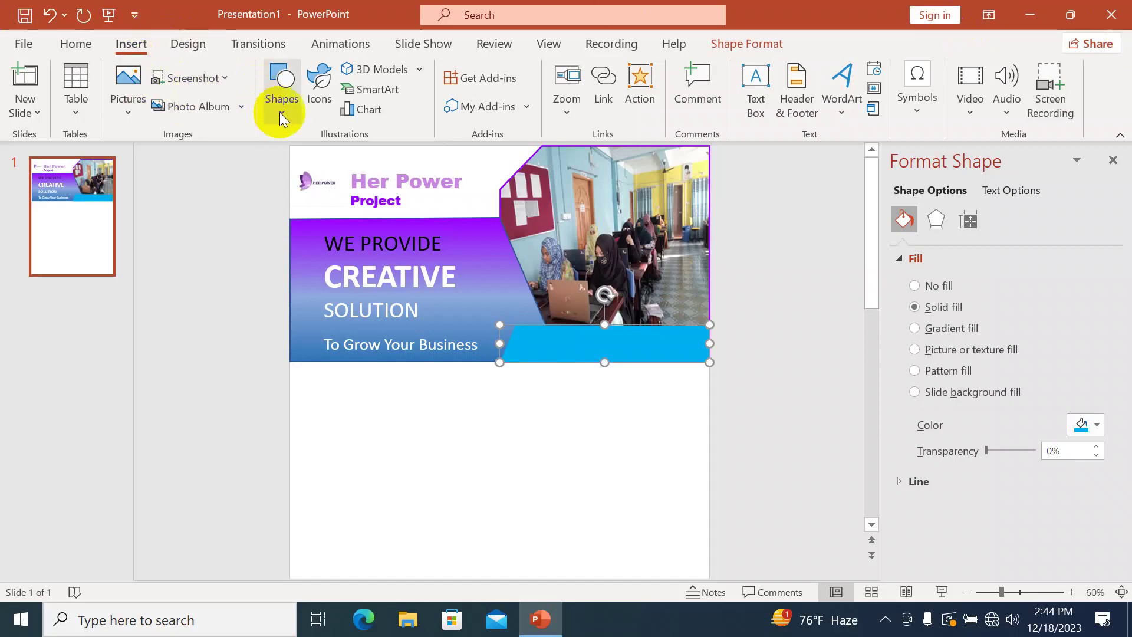
Step: Insert the phone-call.png picture from this computer onto the slide
click(130, 105)
click(147, 171)
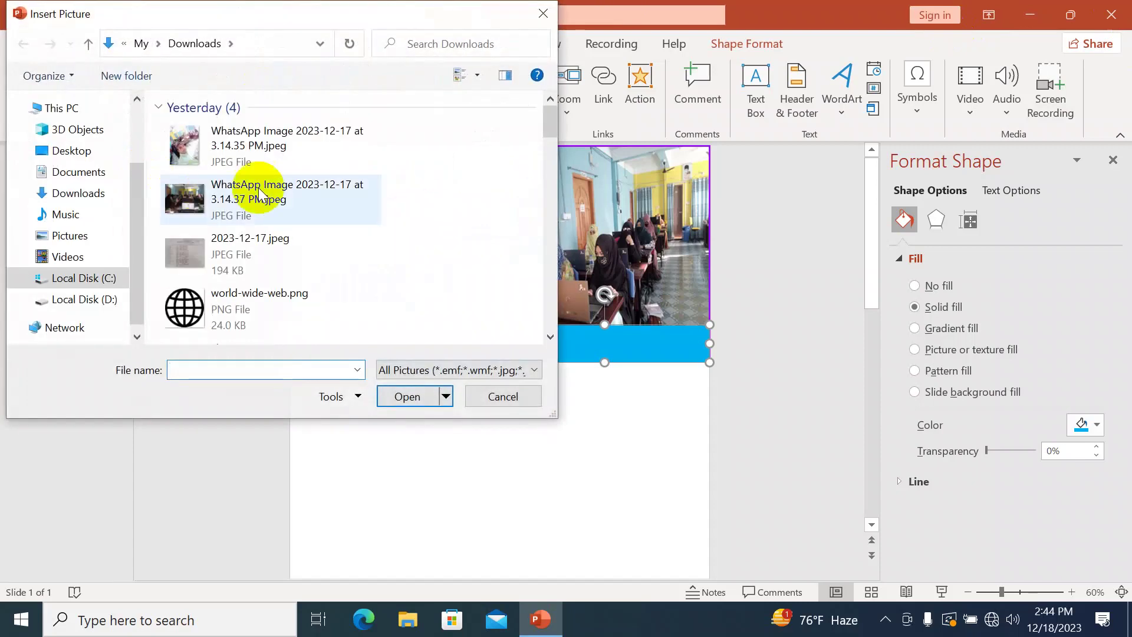
scroll(275, 281, down, 2)
scroll(275, 280, down, 2)
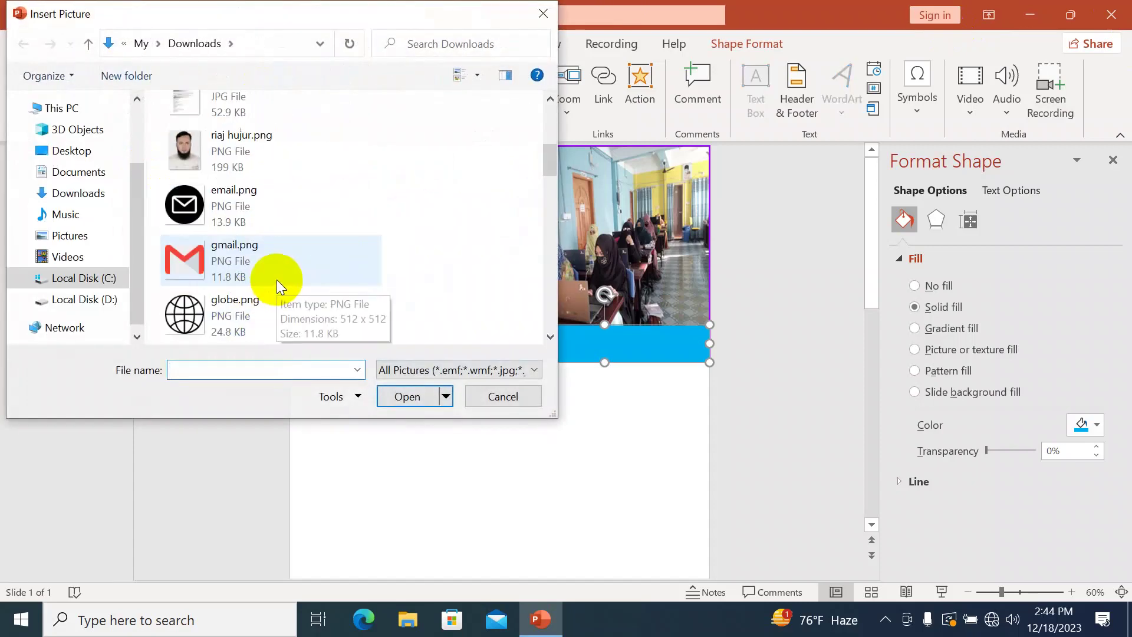
scroll(277, 279, down, 2)
click(184, 258)
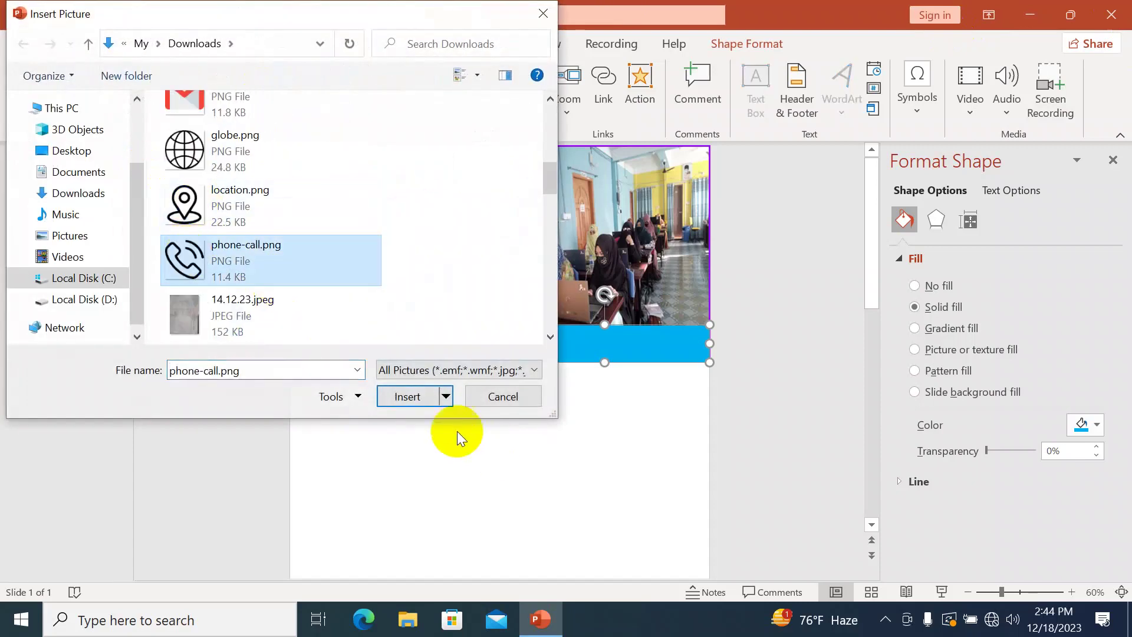
click(405, 396)
Step: Shrink the phone icon to 0.39 in square and place it on the strip's left end
mouse_move(370, 311)
mouse_down()
mouse_move(540, 516)
mouse_move(514, 478)
mouse_move(386, 394)
mouse_move(440, 461)
mouse_move(521, 351)
mouse_move(534, 349)
mouse_up()
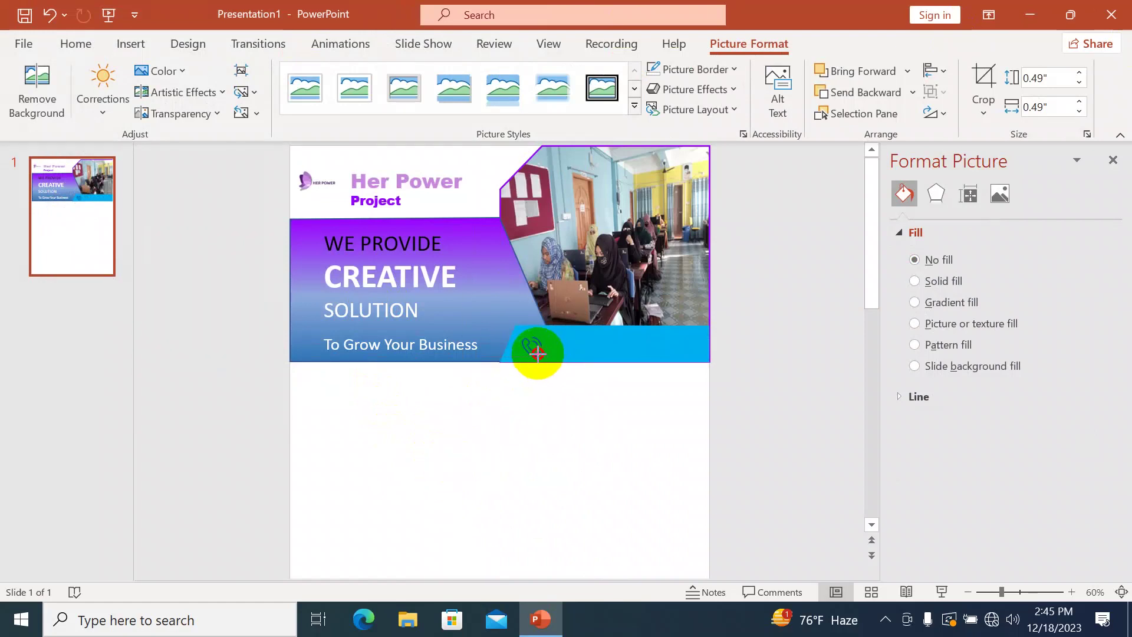
click(525, 383)
drag(529, 356, 529, 347)
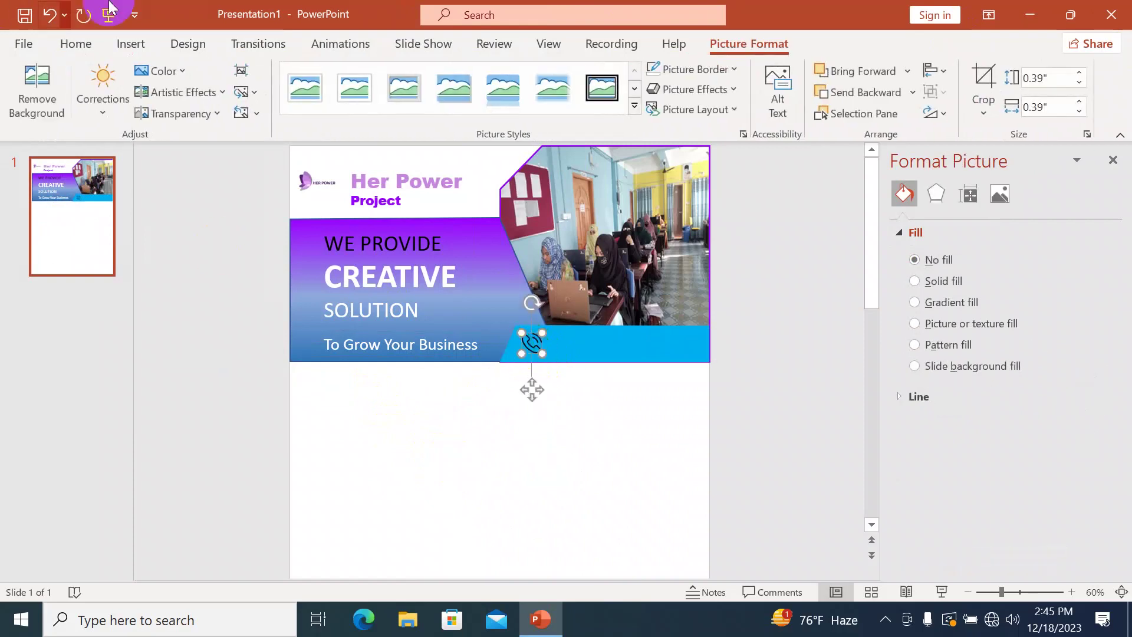
Step: Browse the icon's correction, artistic effect, change and reset options without applying any
click(187, 76)
click(187, 75)
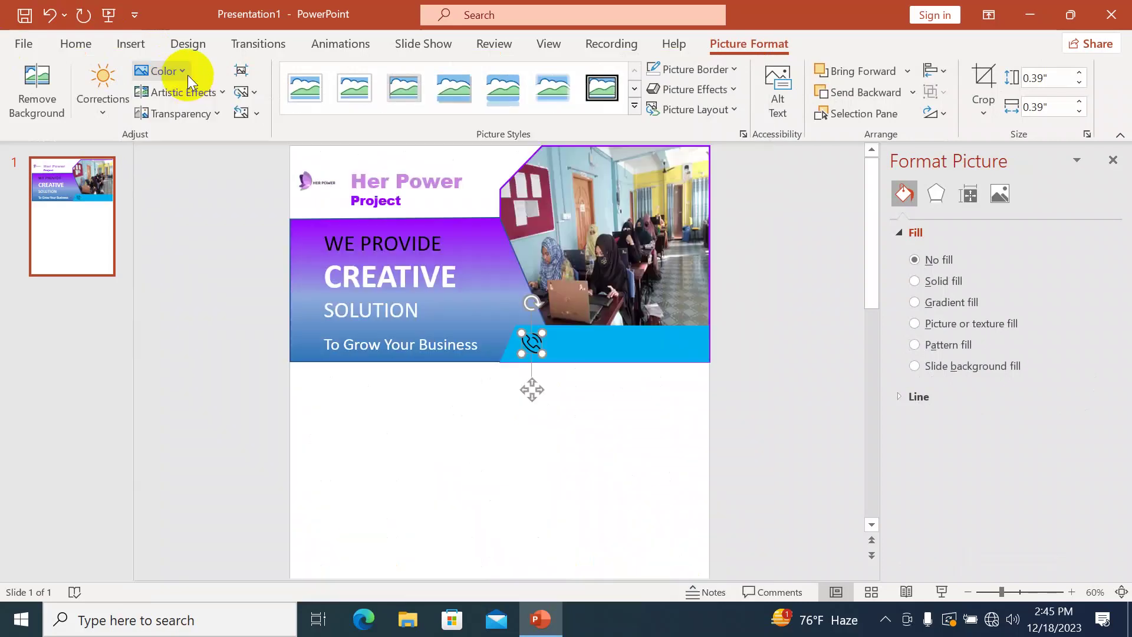
click(93, 110)
click(95, 108)
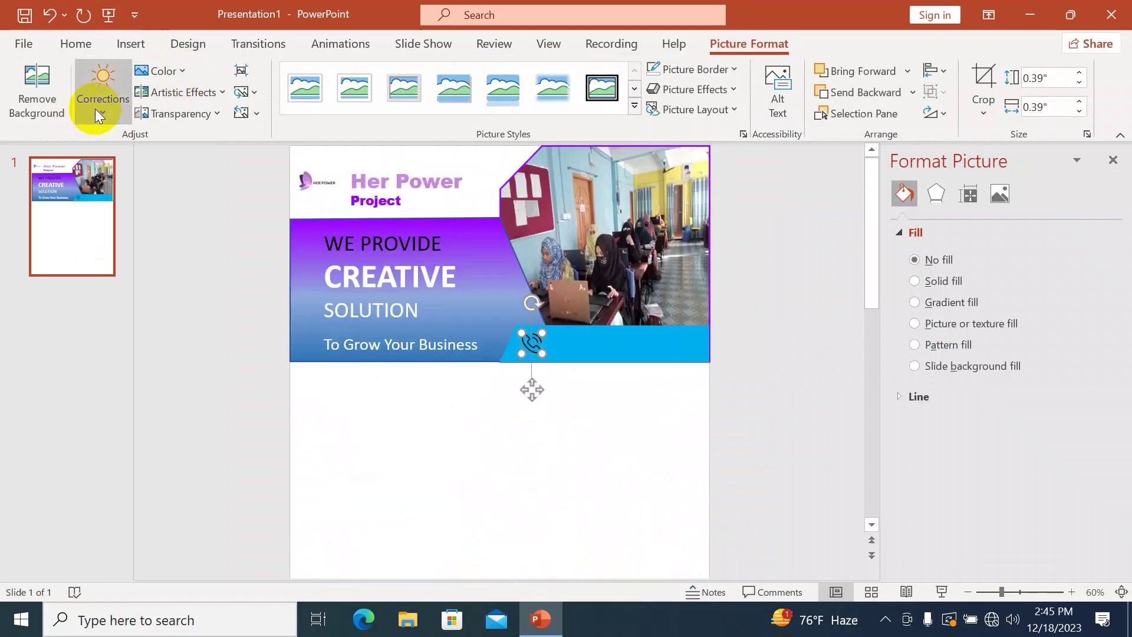
click(221, 95)
click(222, 95)
click(254, 92)
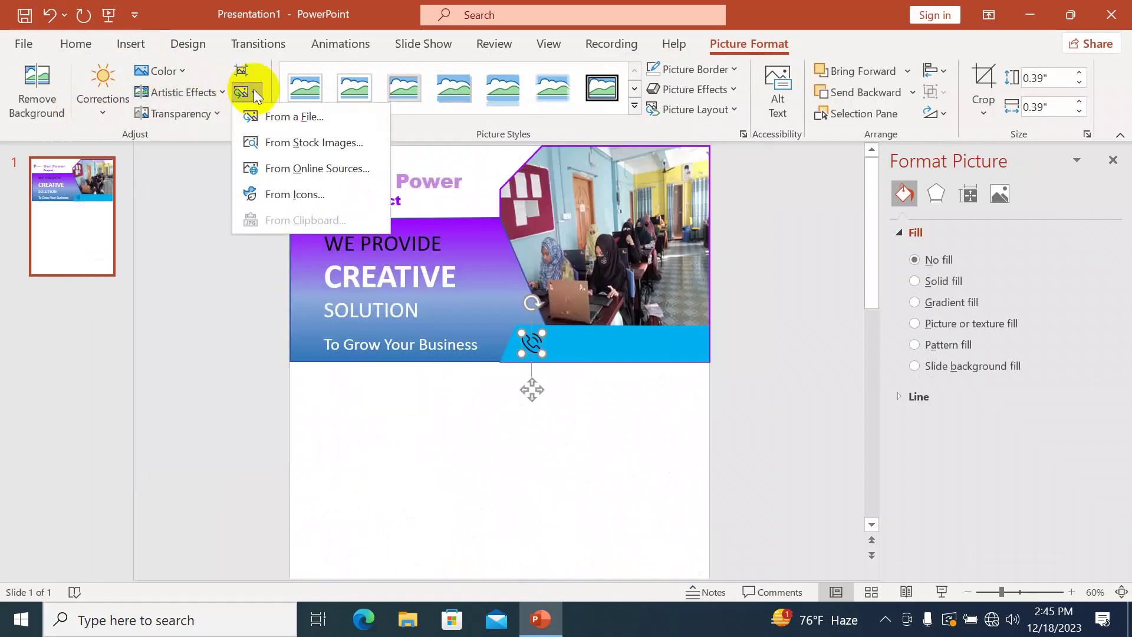
click(254, 93)
click(256, 113)
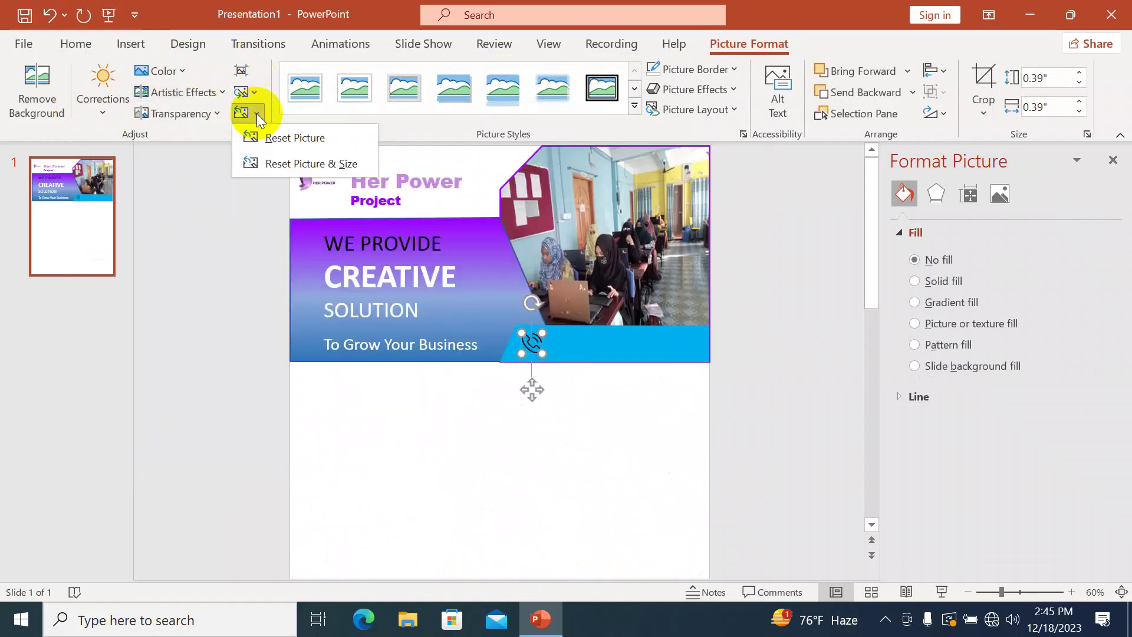
click(256, 113)
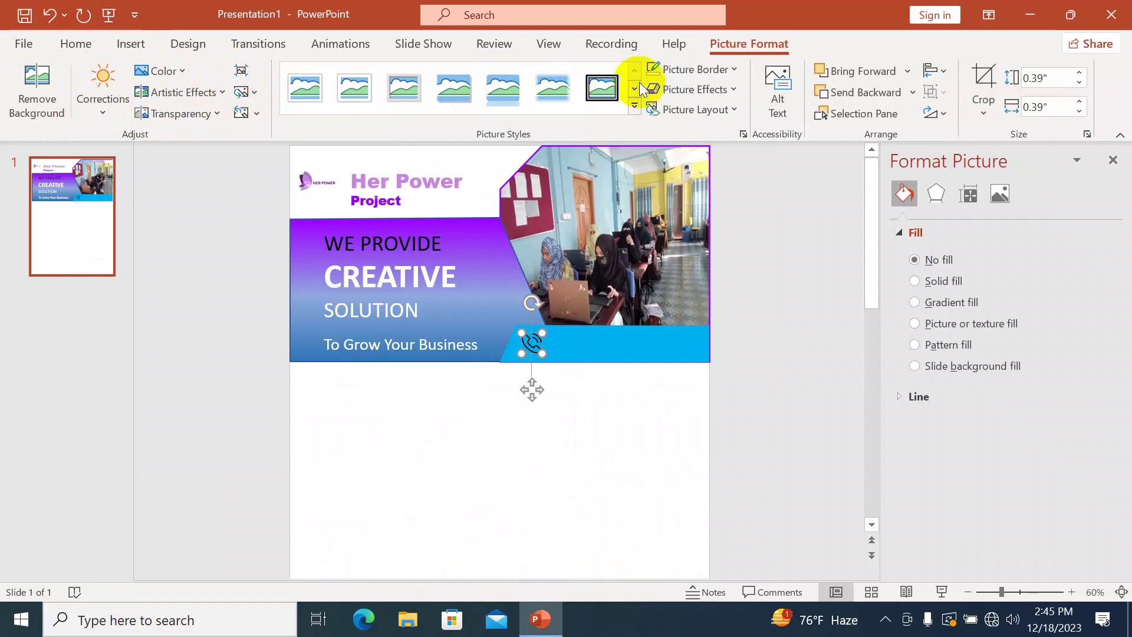
click(723, 93)
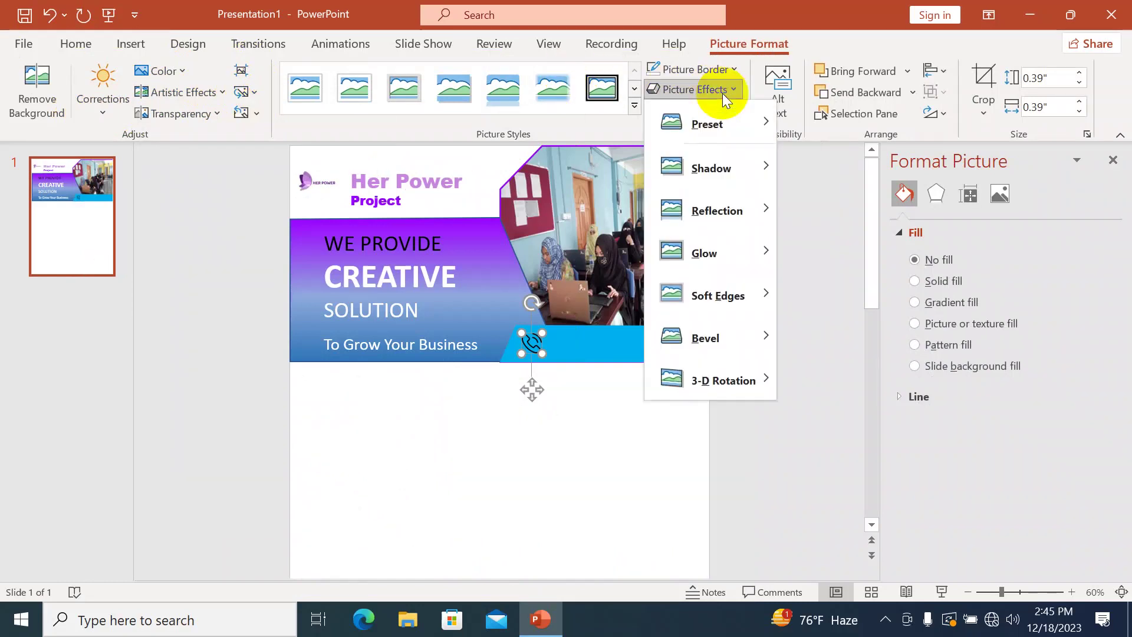
click(723, 93)
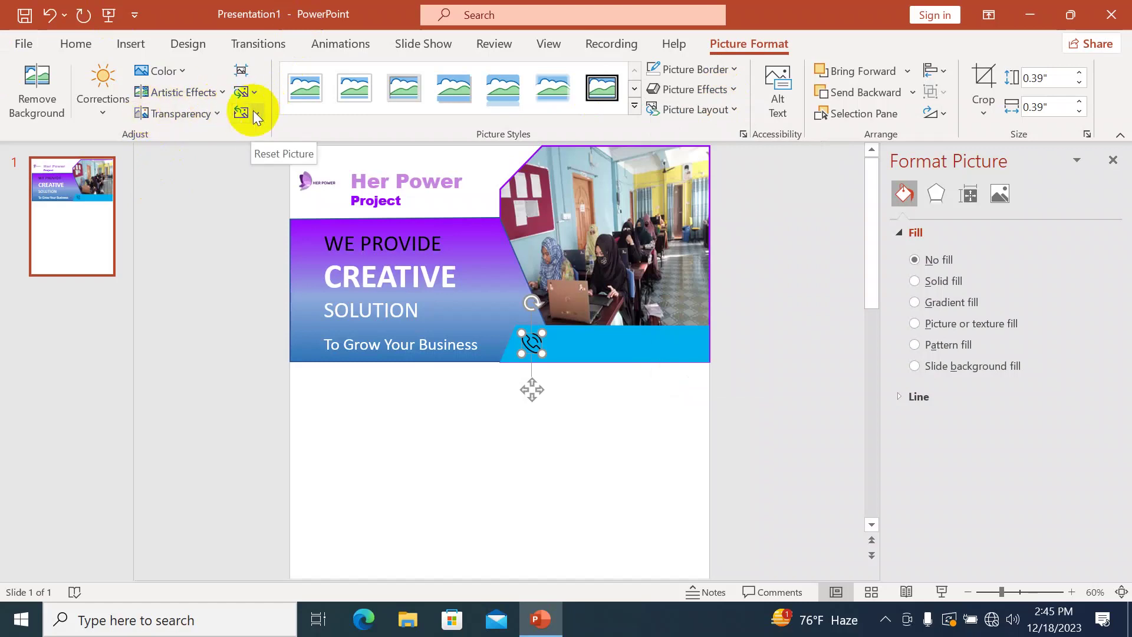
click(531, 341)
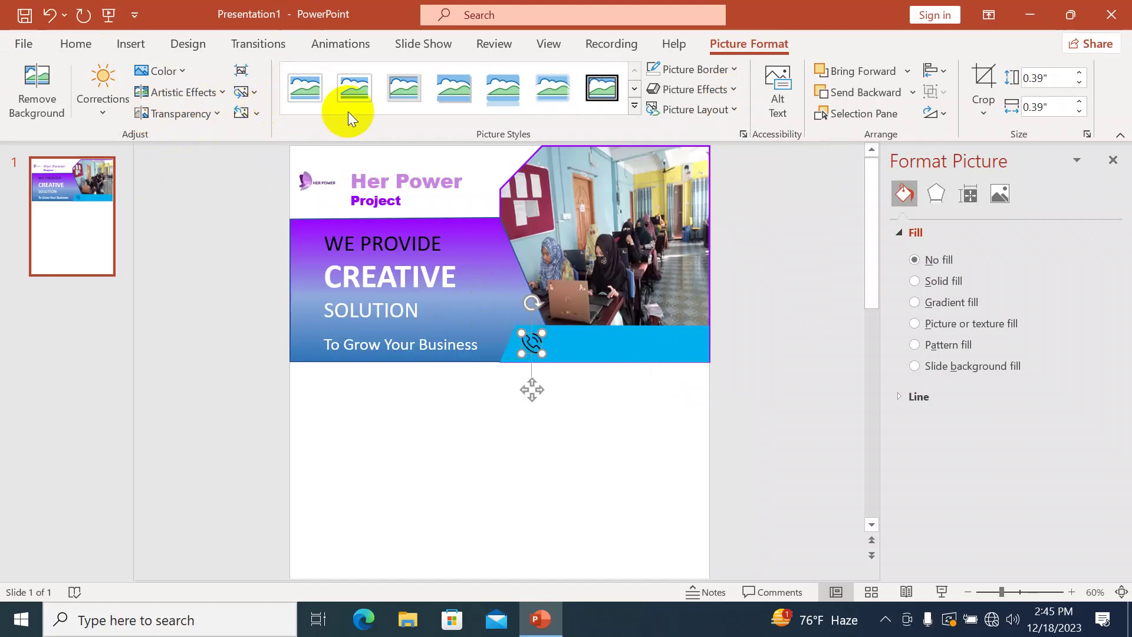
click(735, 90)
click(739, 90)
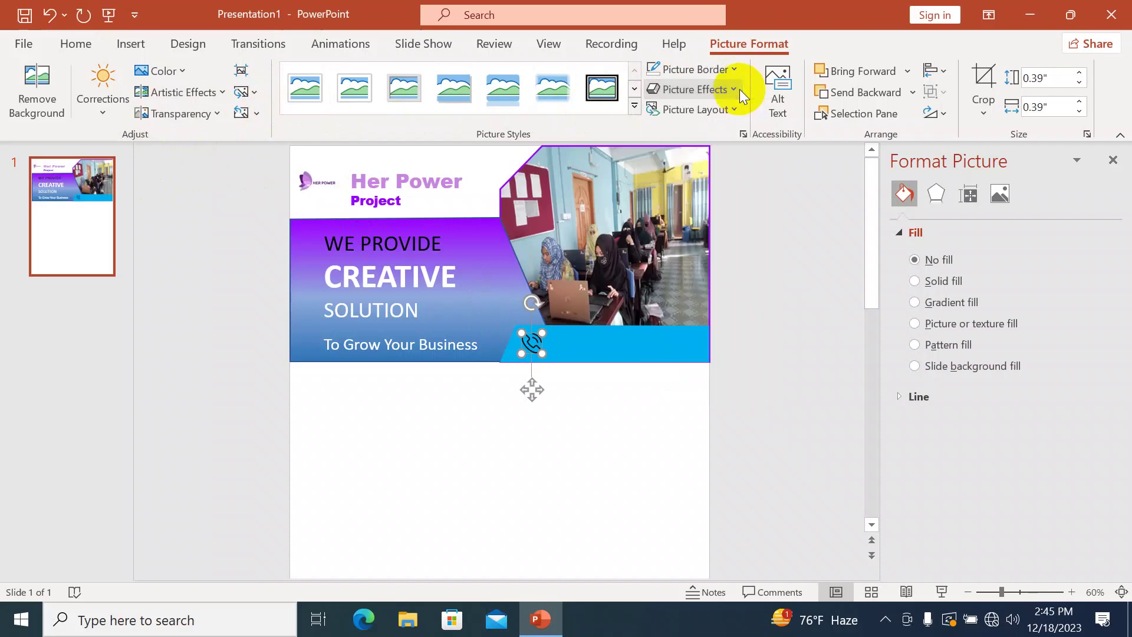
click(735, 69)
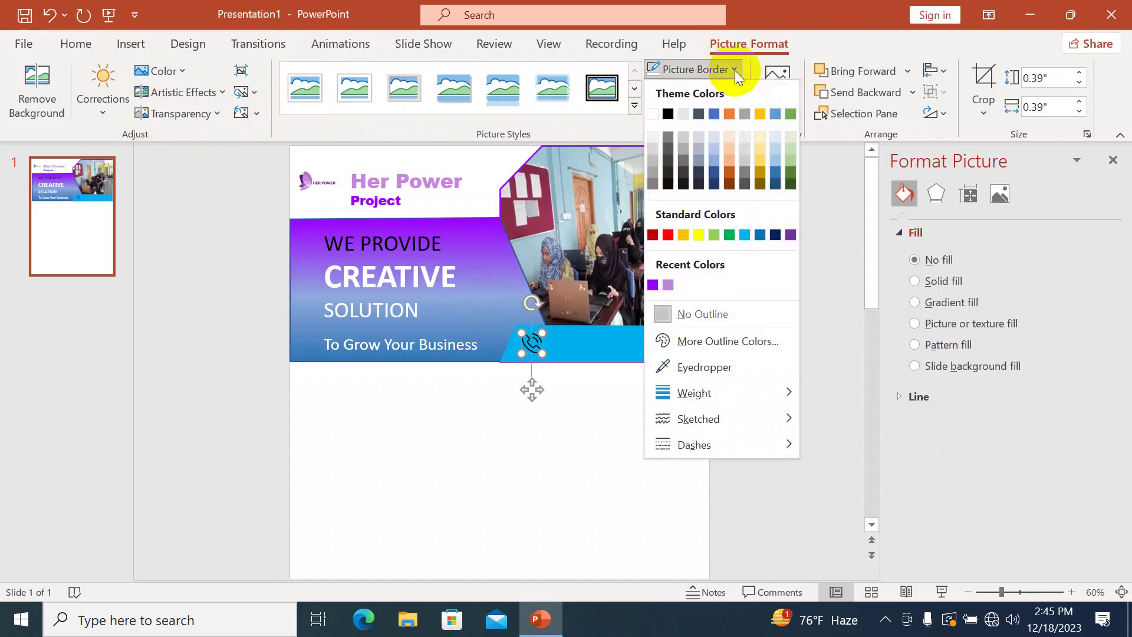
click(735, 69)
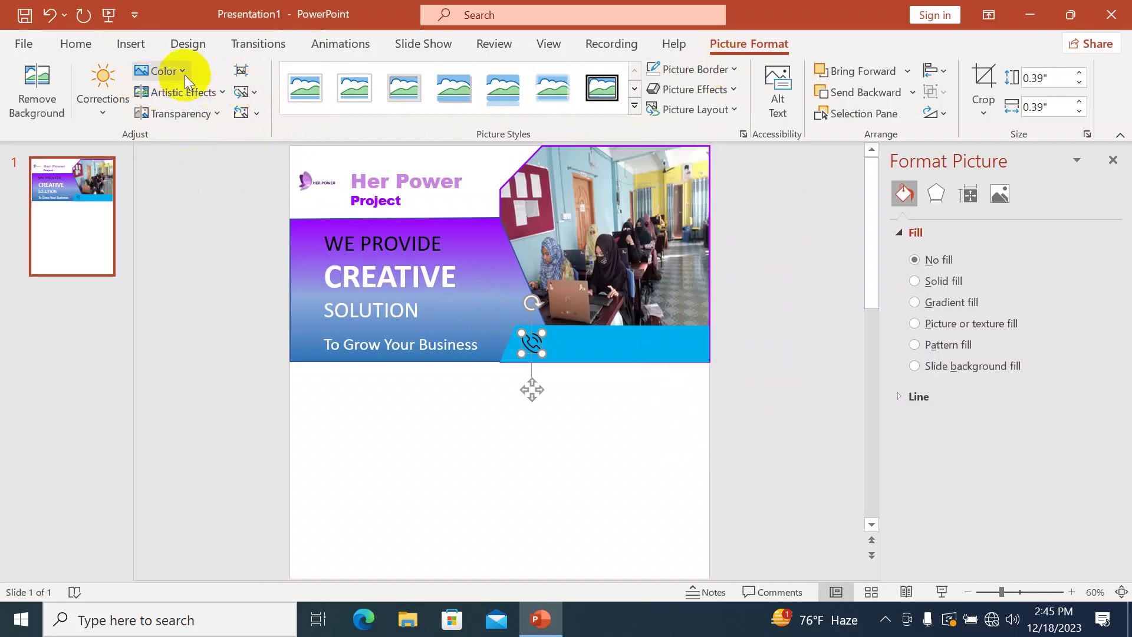
click(184, 72)
scroll(243, 339, down, 1)
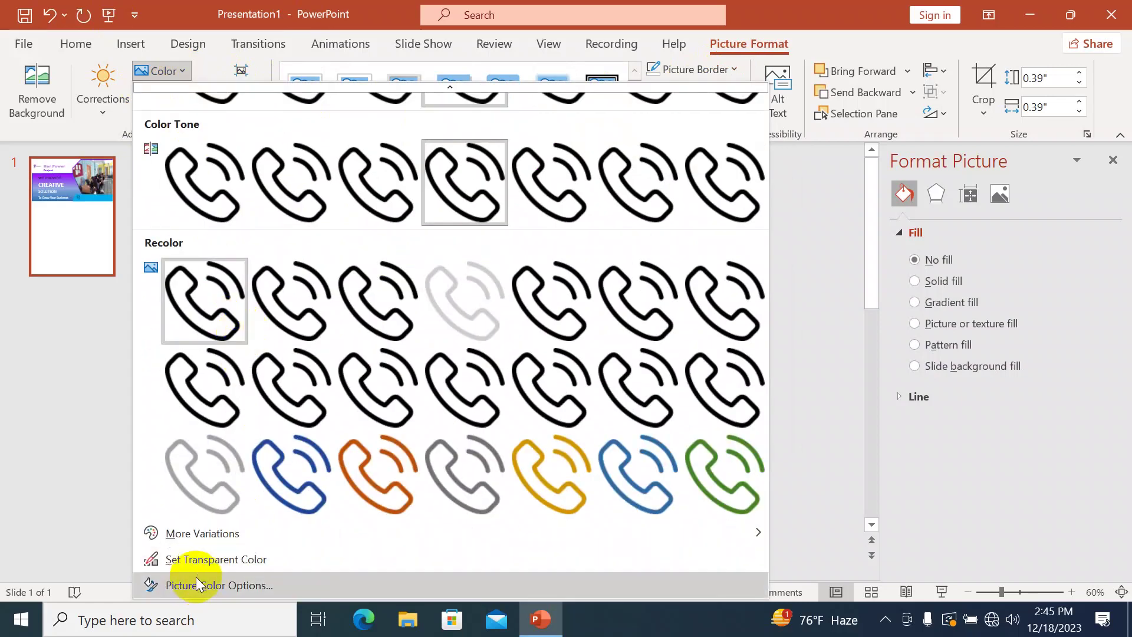
click(197, 584)
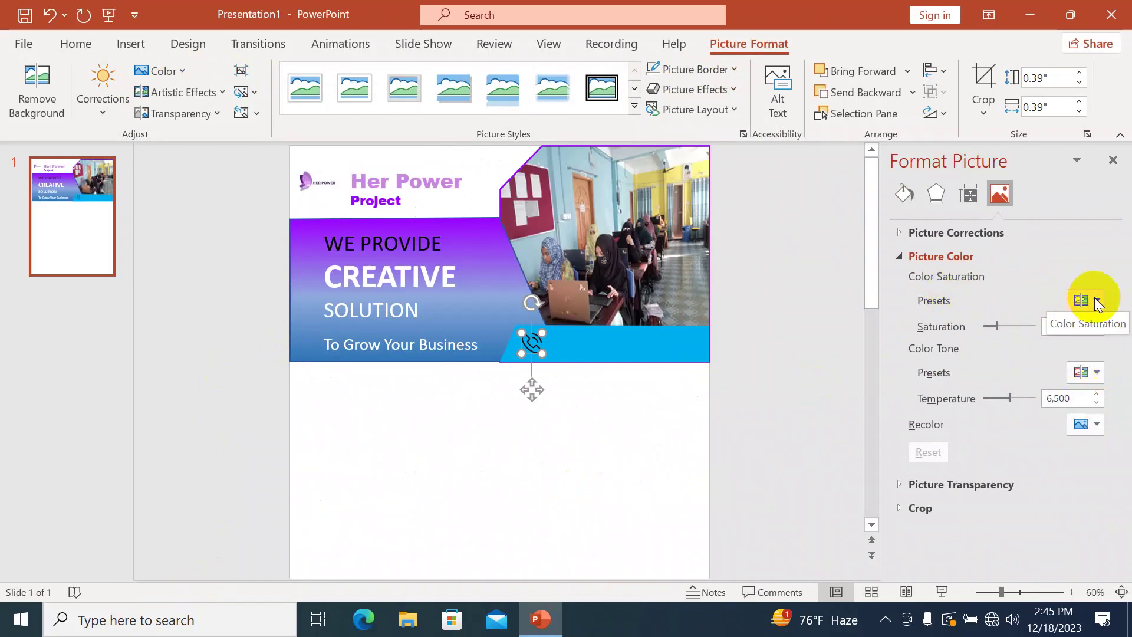
click(1100, 429)
click(1101, 433)
click(1098, 426)
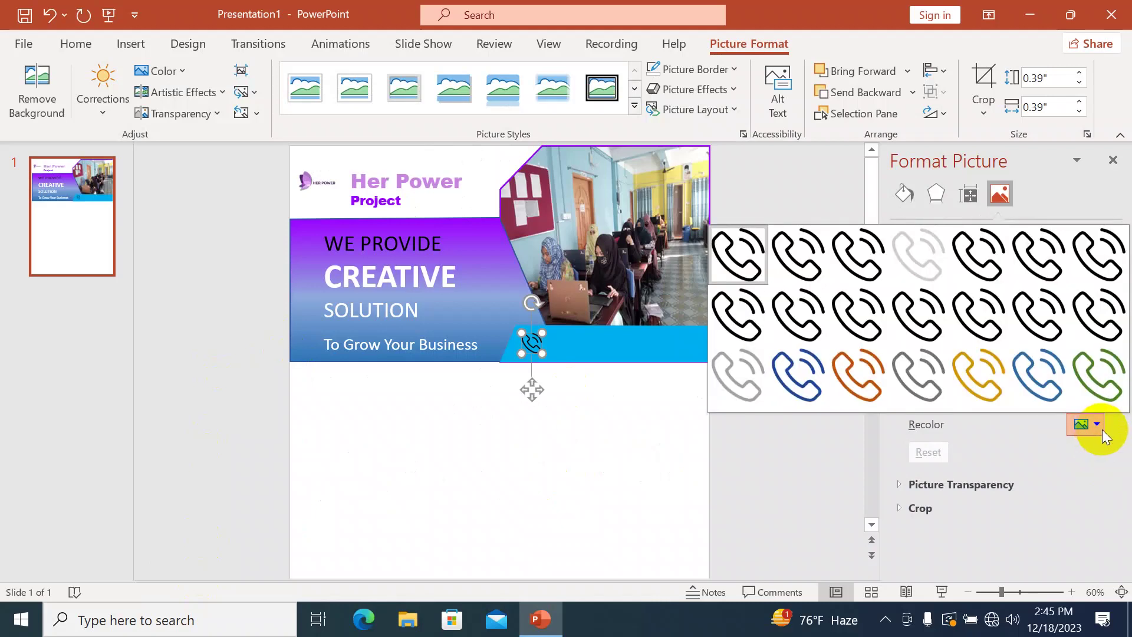
click(1101, 429)
click(1101, 374)
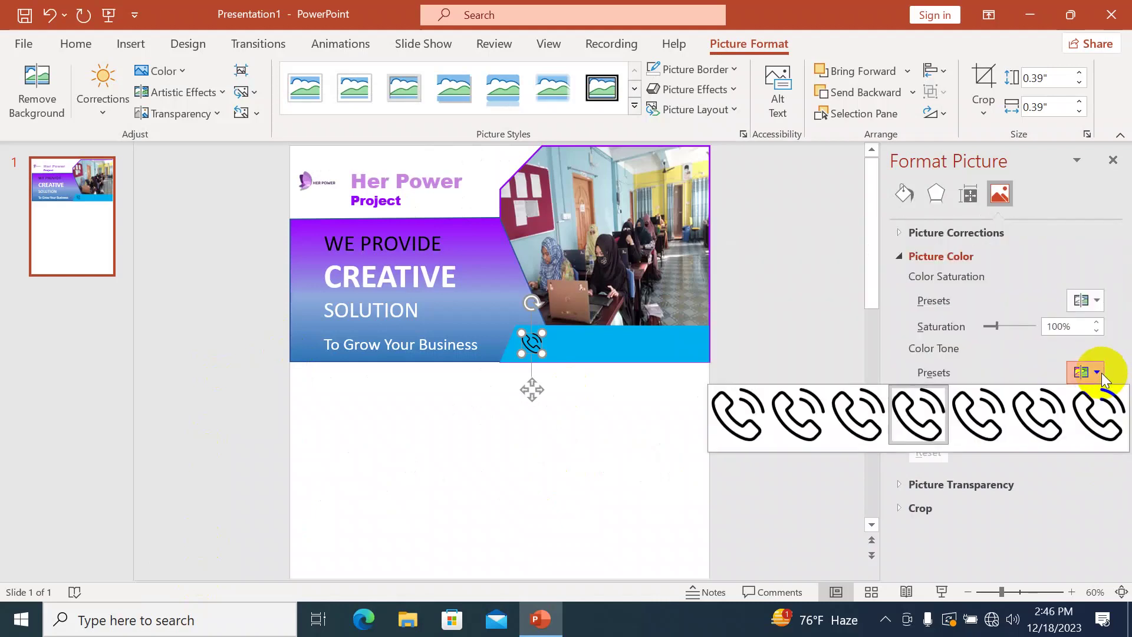
click(1100, 374)
click(1098, 302)
click(1098, 302)
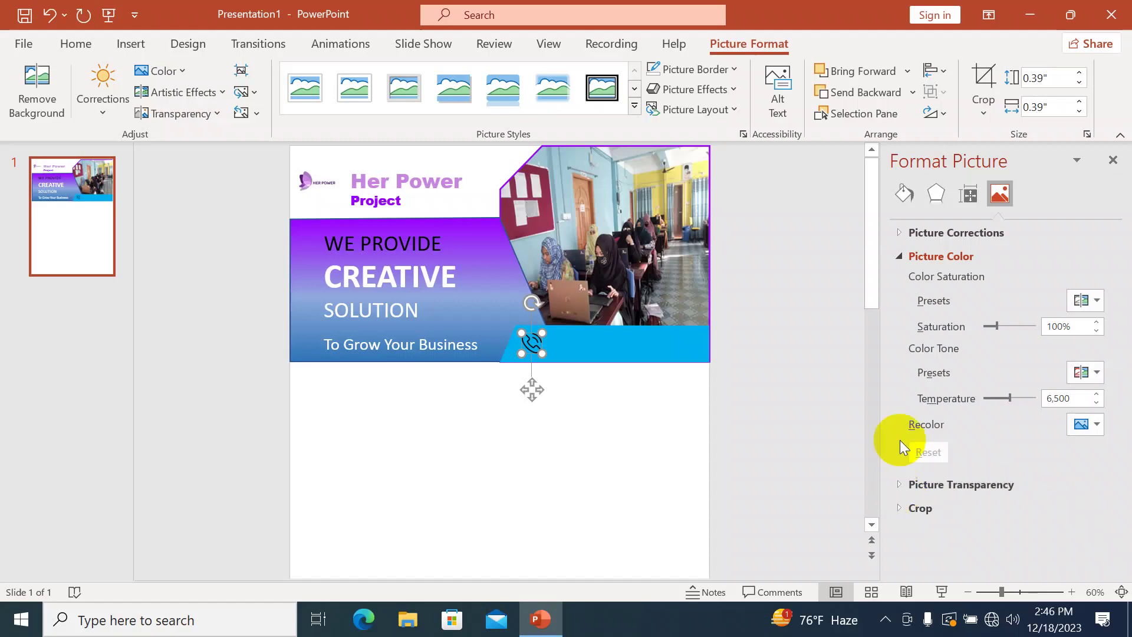
click(904, 194)
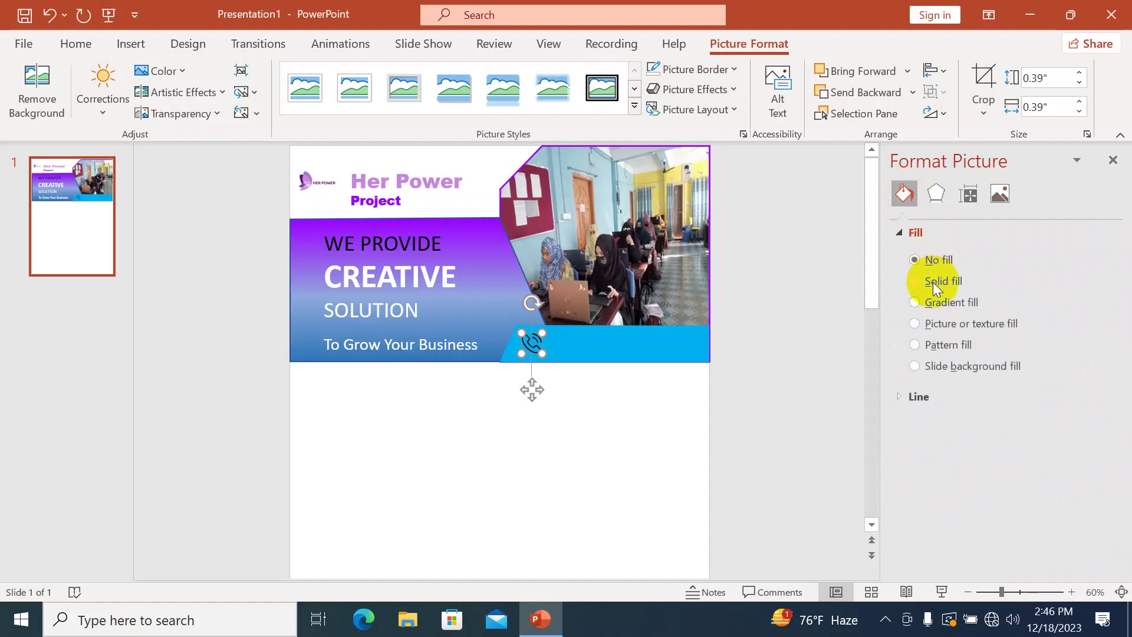
Step: Give the phone icon a solid fill, trying dark red and then white
click(939, 282)
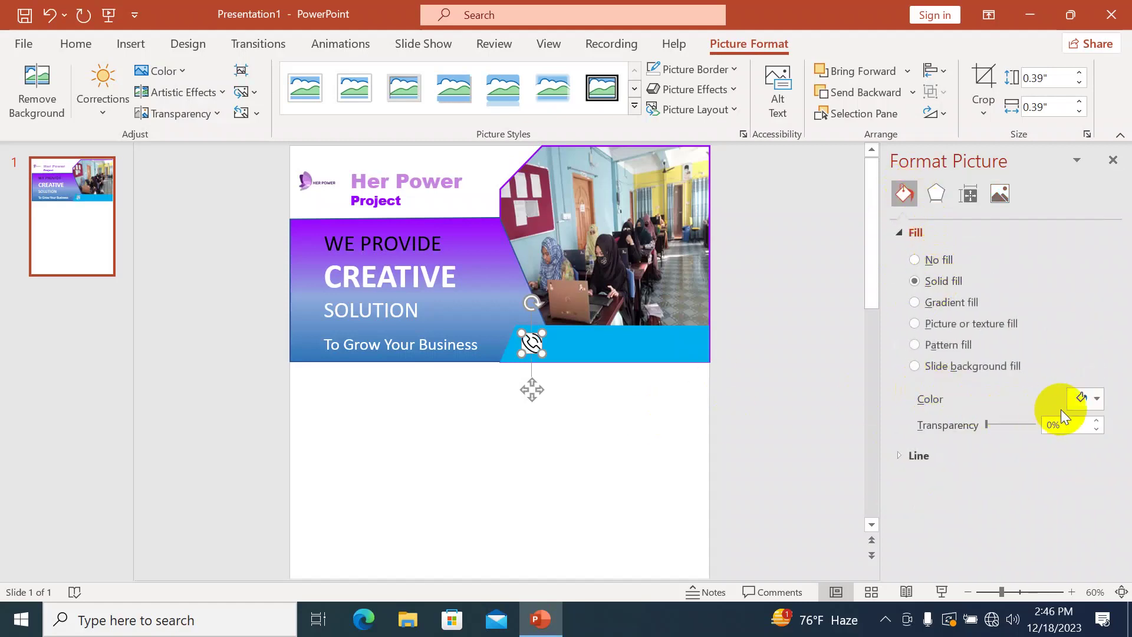
click(1088, 398)
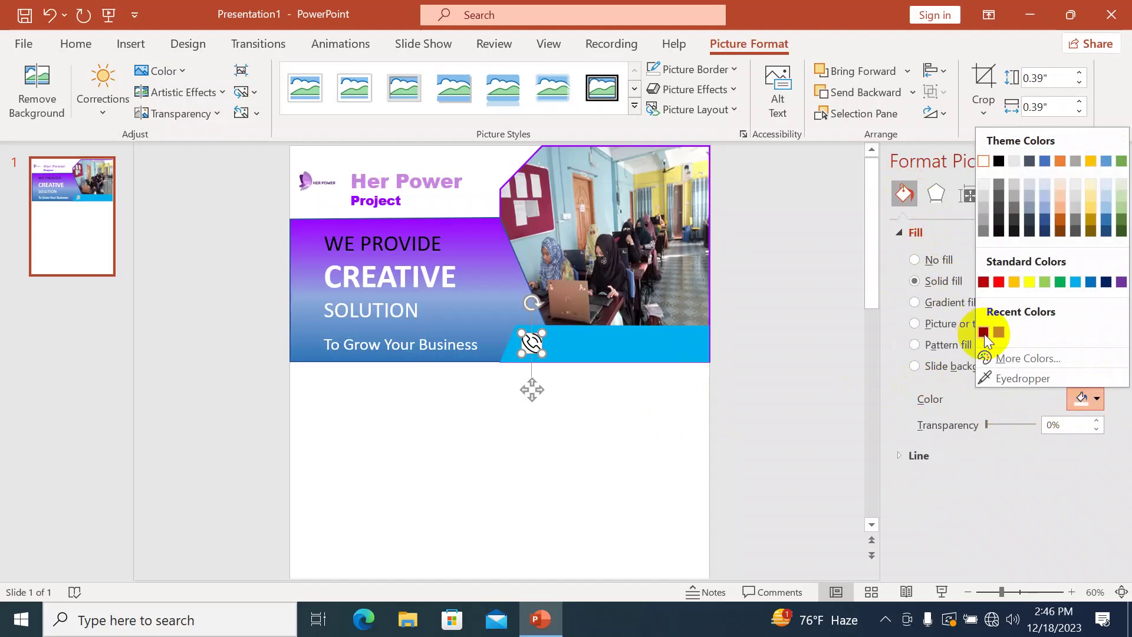
click(984, 332)
click(1093, 398)
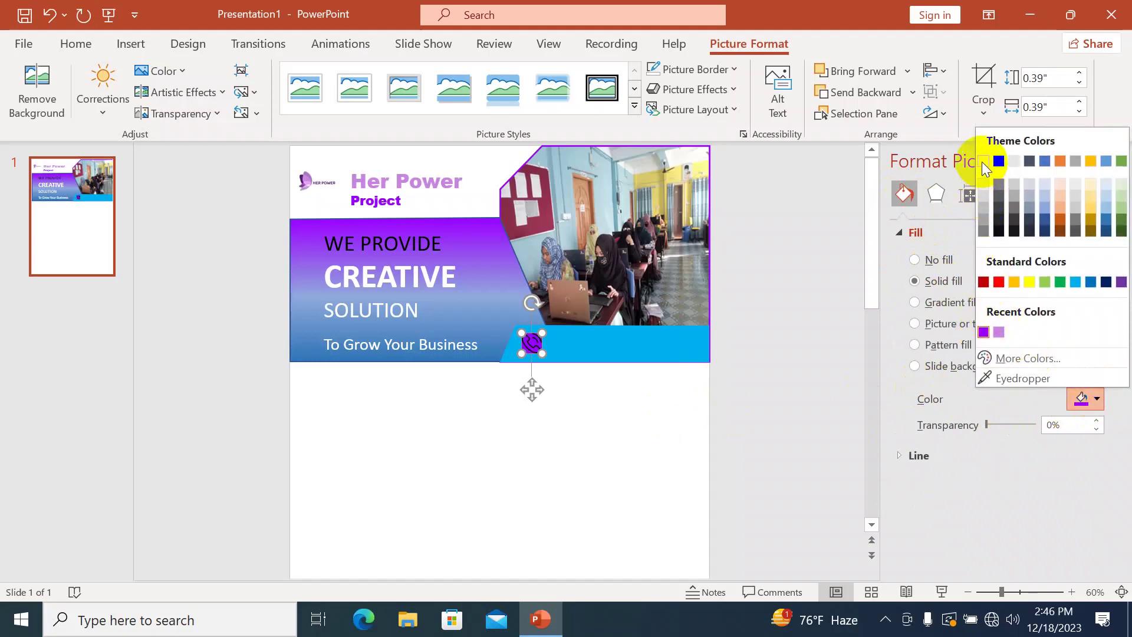
click(983, 164)
click(795, 392)
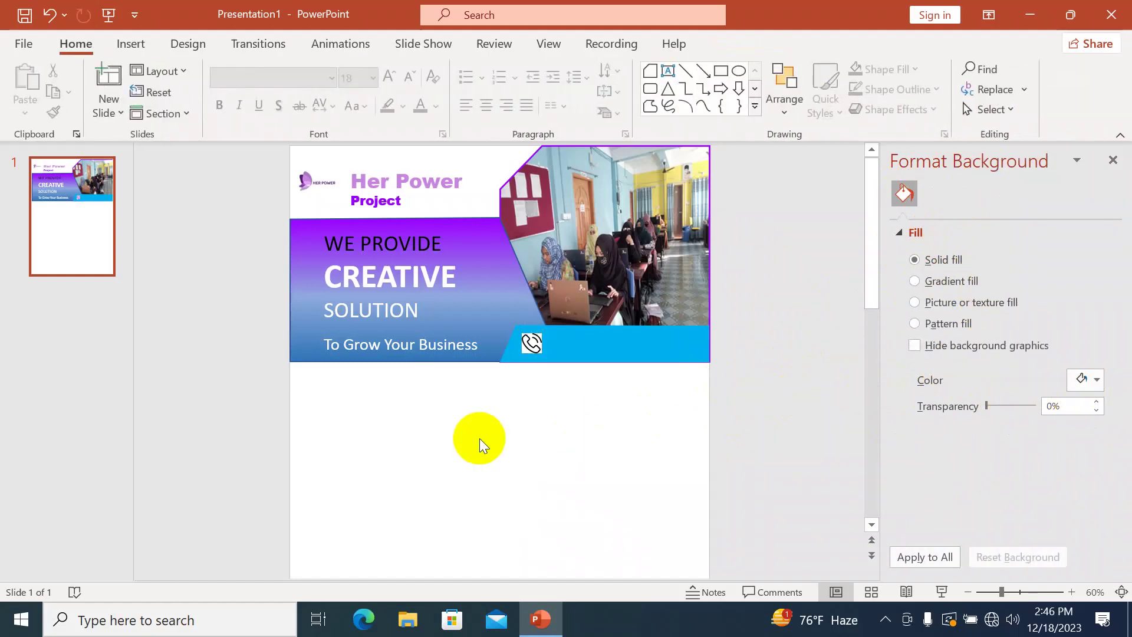
Step: Undo the white fill so the icon is black again, then bring up the Insert ribbon
key(ctrl+z)
click(468, 461)
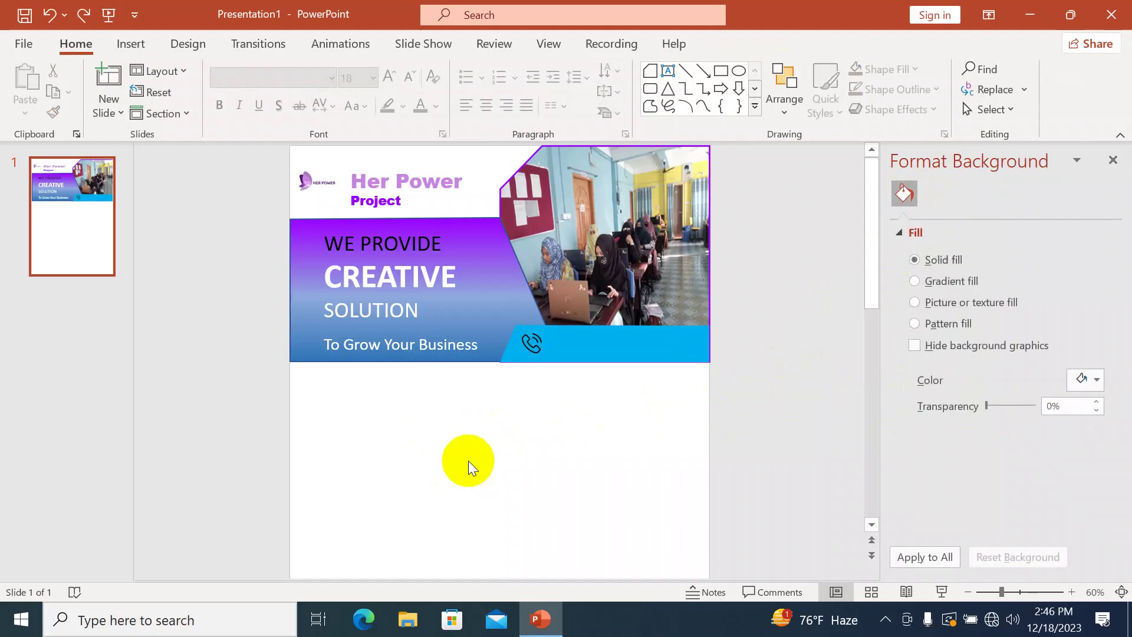
click(131, 47)
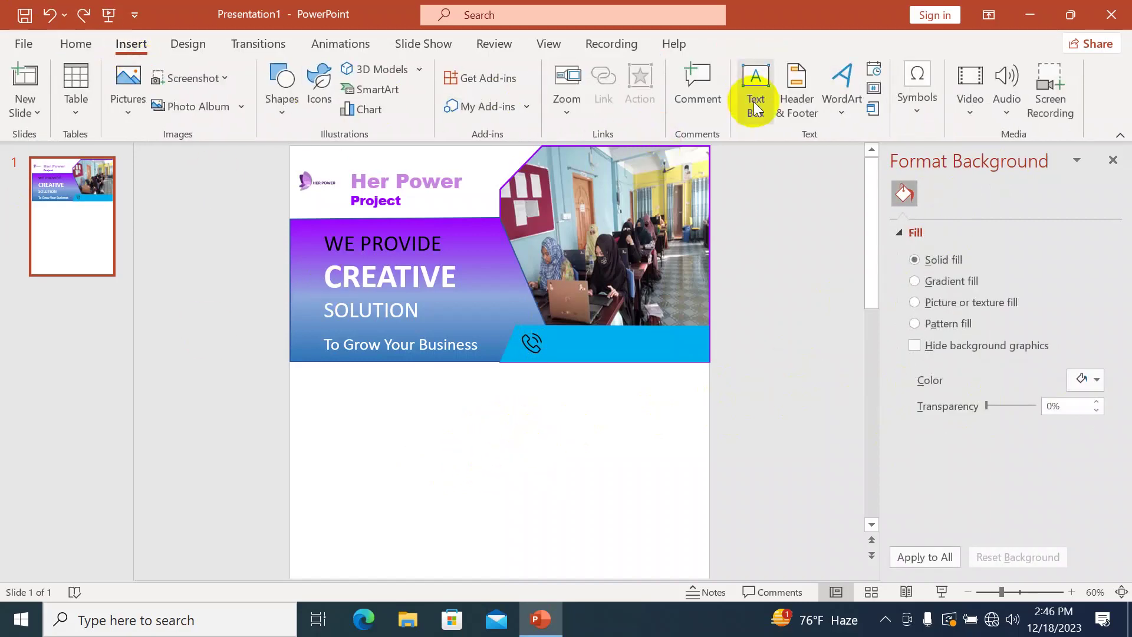
Step: Add a text box with the two contact phone numbers on the blue strip, coloured white
click(755, 88)
click(551, 467)
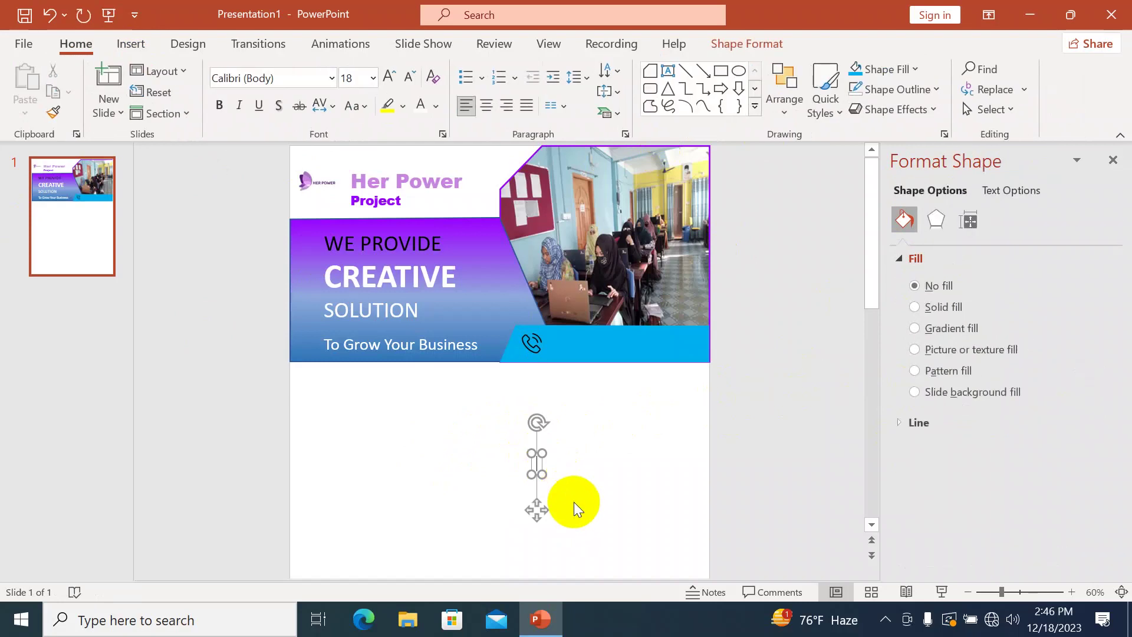
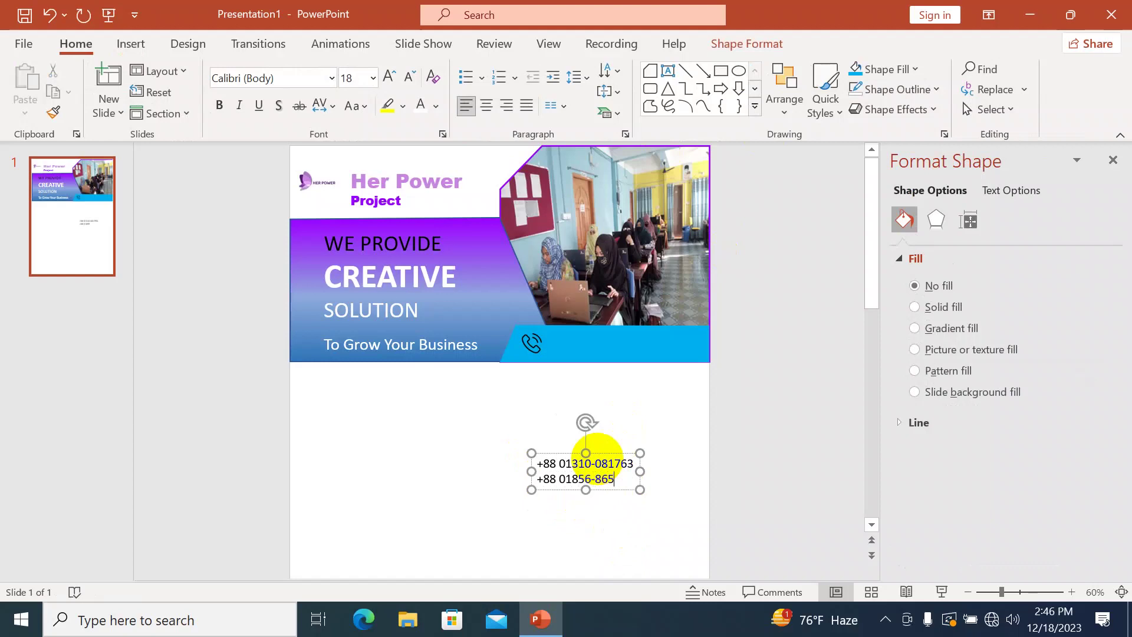
mouse_move(608, 454)
mouse_down()
mouse_move(629, 326)
mouse_move(672, 344)
mouse_up()
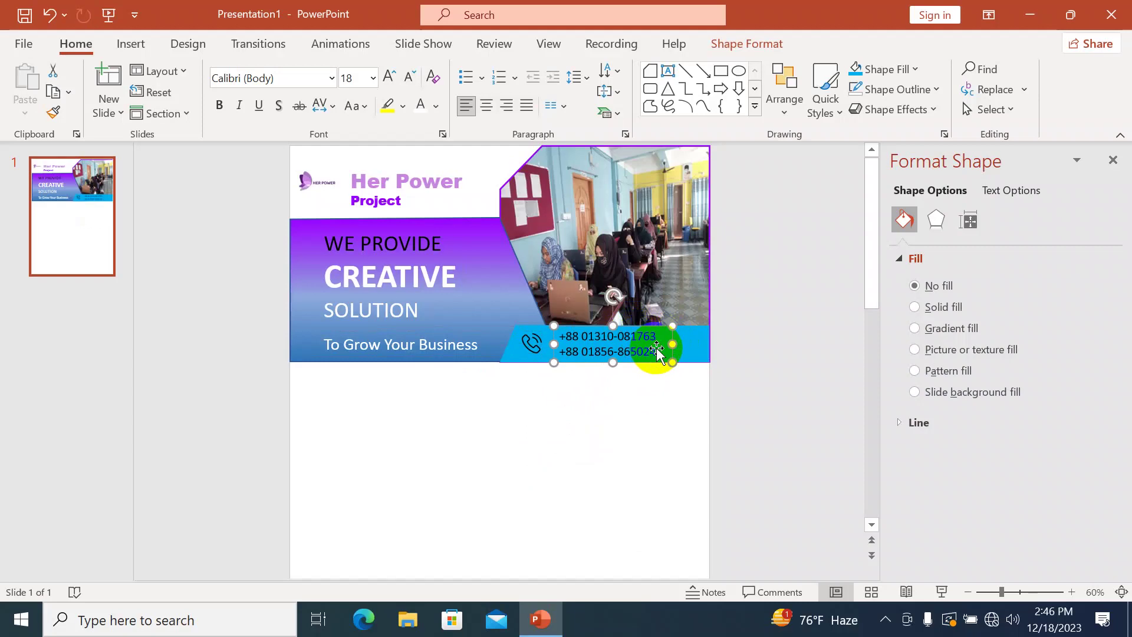
drag(655, 352, 556, 335)
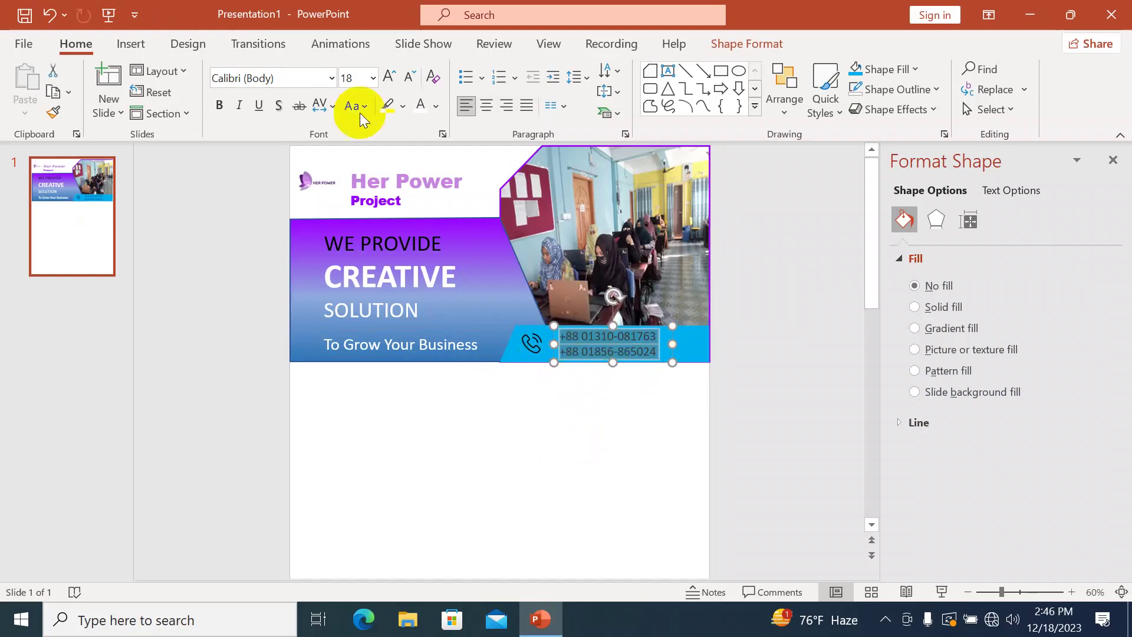
click(422, 106)
click(602, 452)
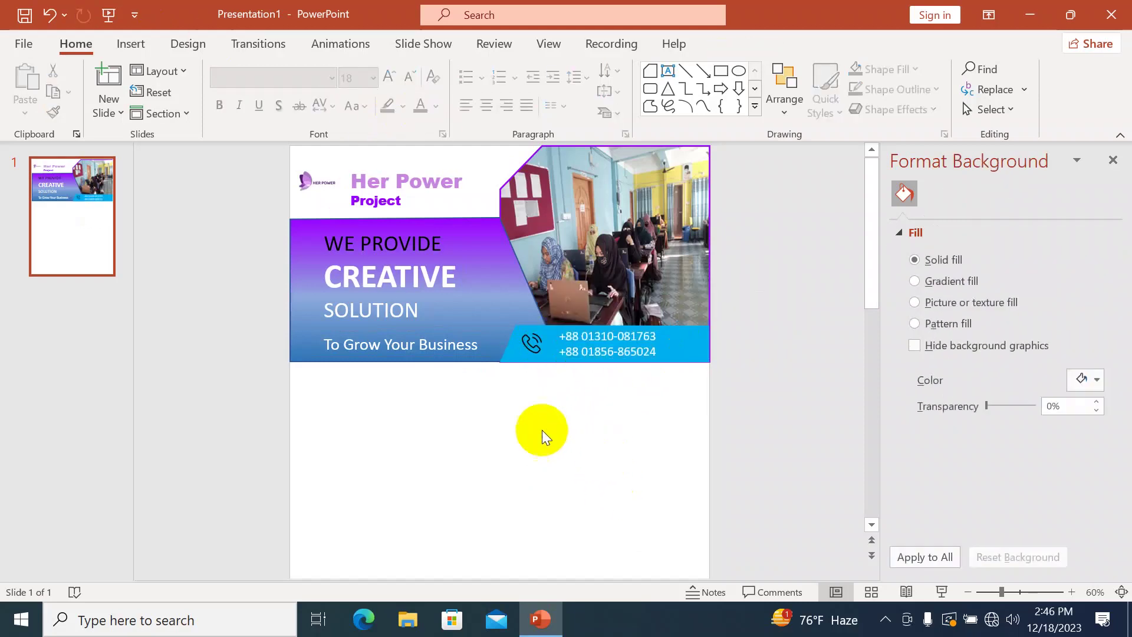
Step: Draw a small oval circle below the banner
click(532, 343)
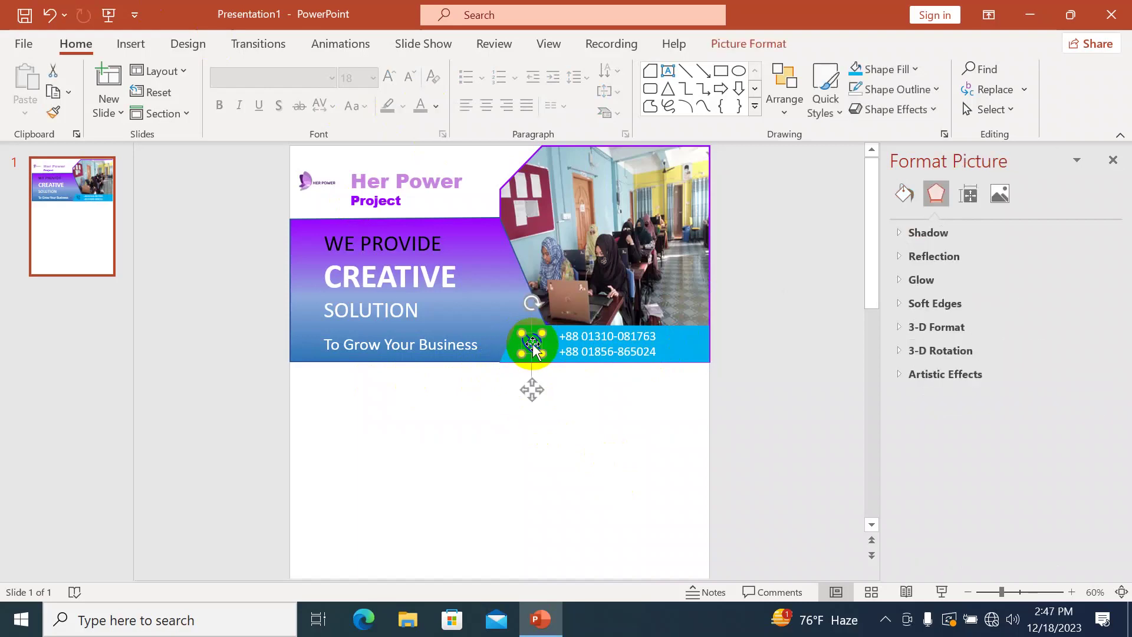
click(547, 419)
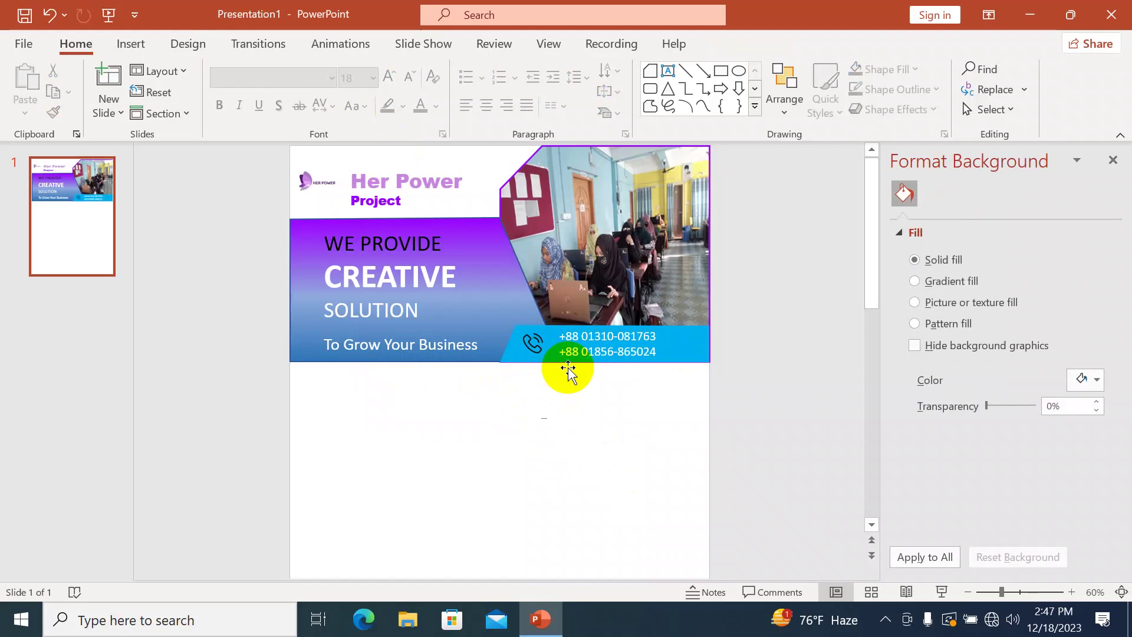
click(145, 42)
click(283, 103)
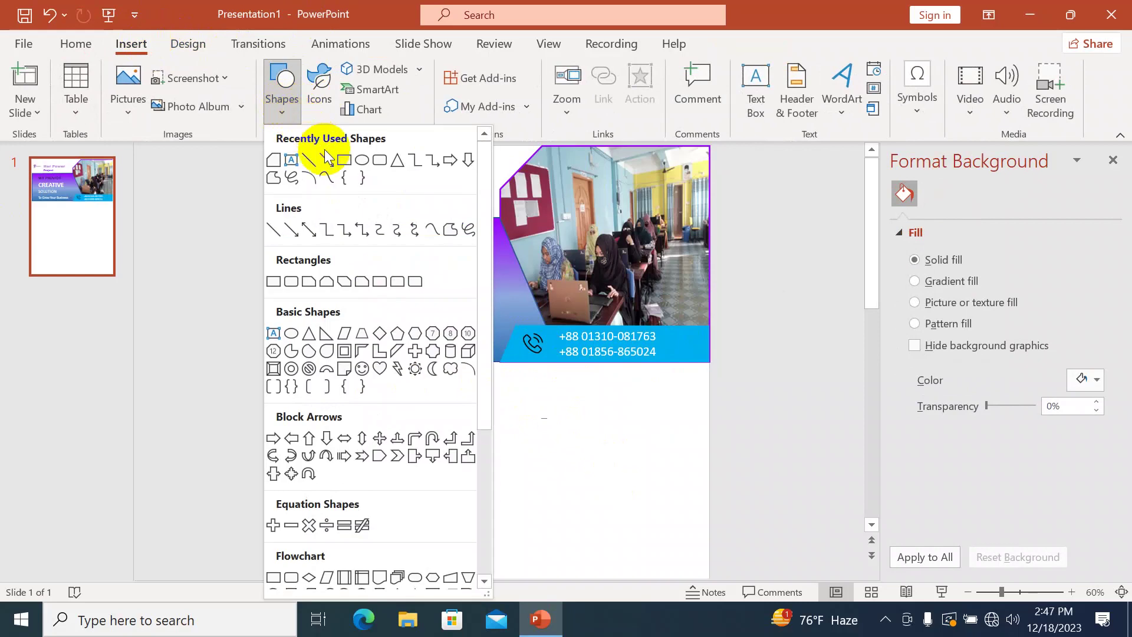
click(363, 160)
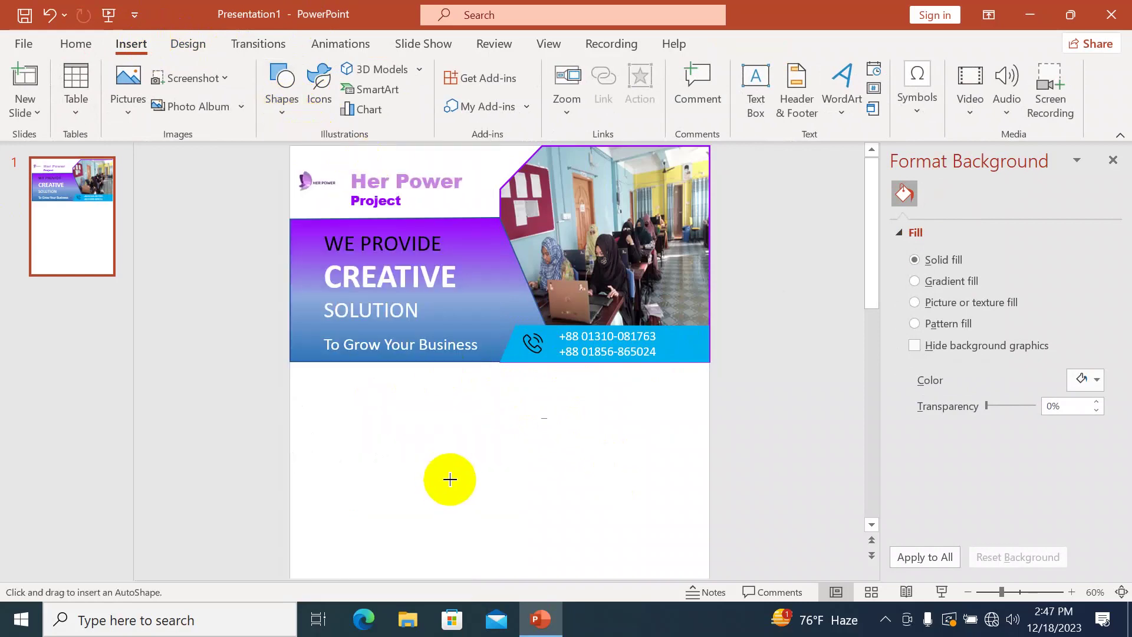
click(504, 293)
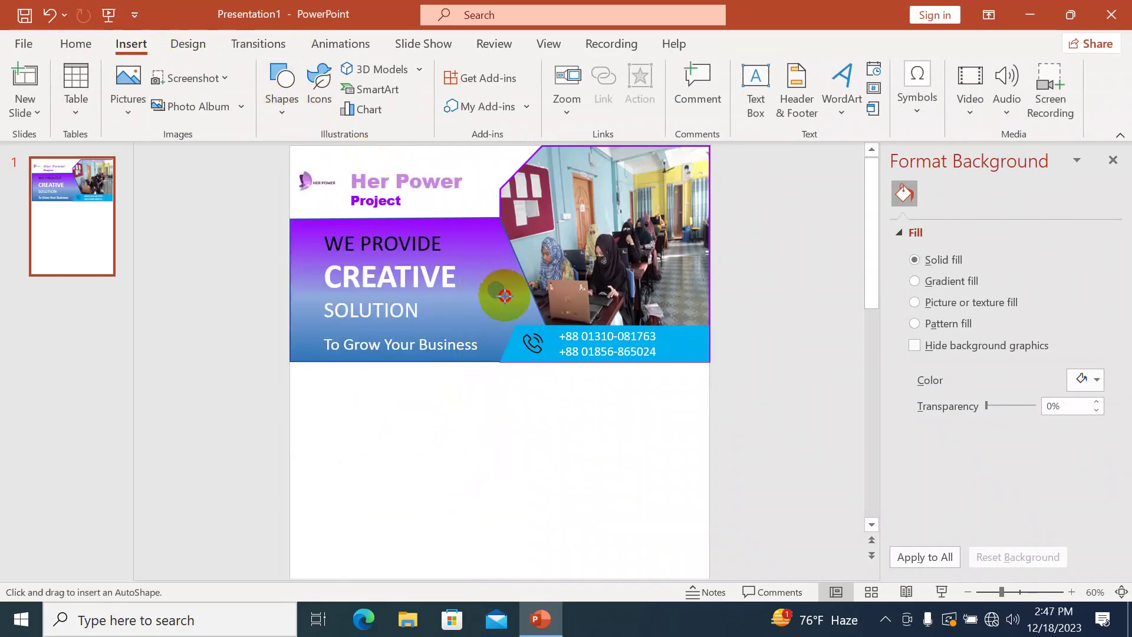
drag(505, 295, 531, 400)
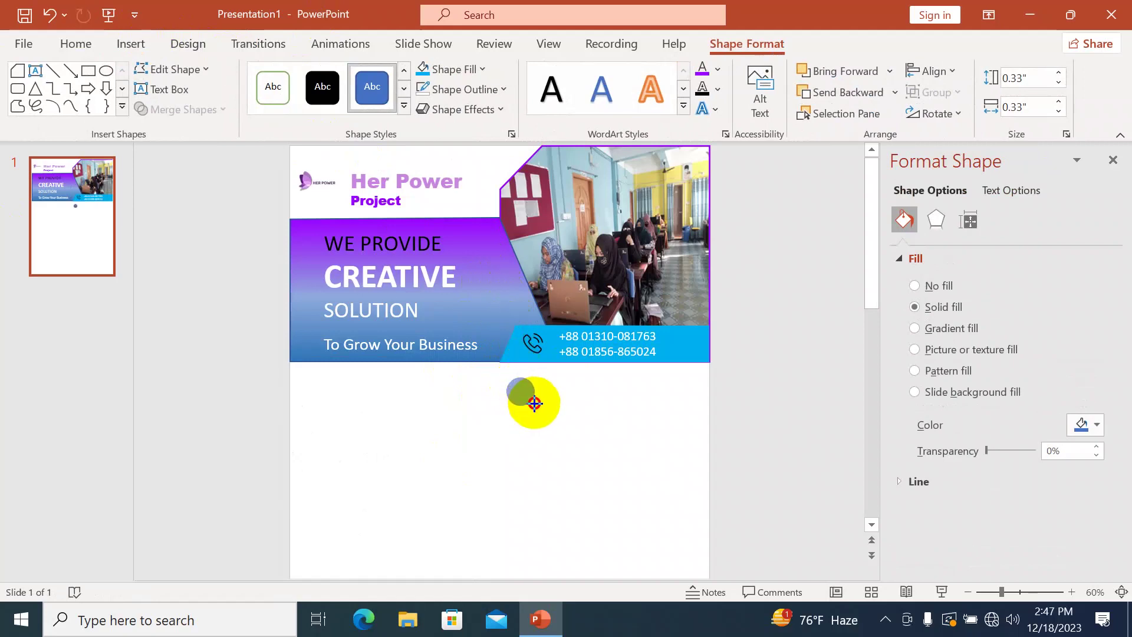
Step: Move the phone icon onto the circle, bring it to front, and centre it
click(562, 389)
click(525, 384)
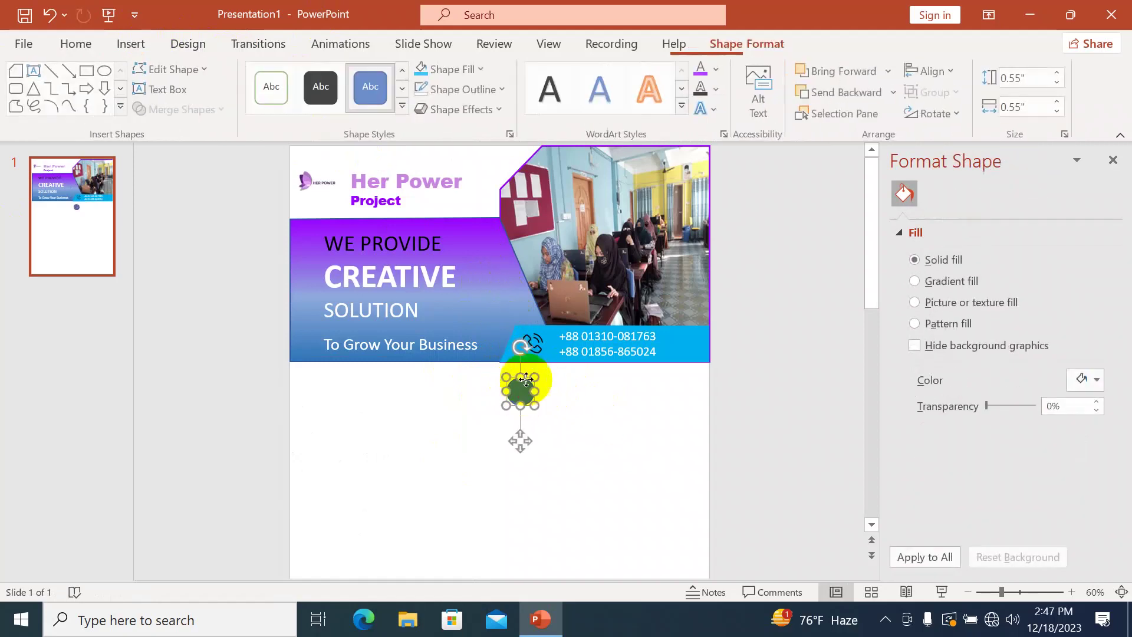
mouse_move(532, 343)
mouse_down()
mouse_move(525, 393)
mouse_move(543, 380)
mouse_up()
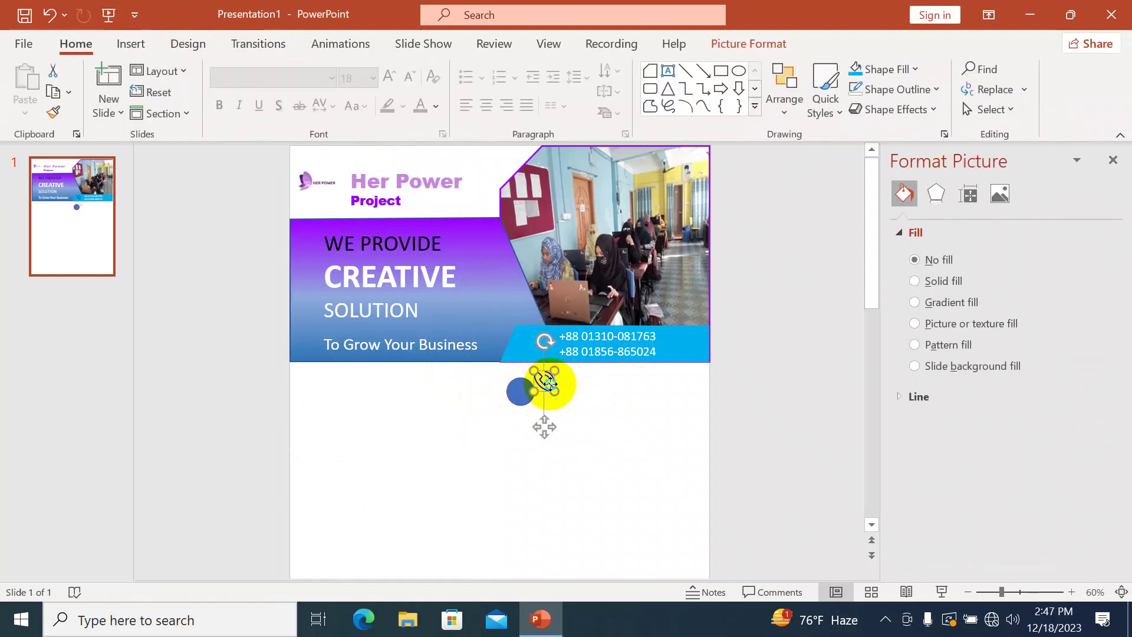
right_click(552, 390)
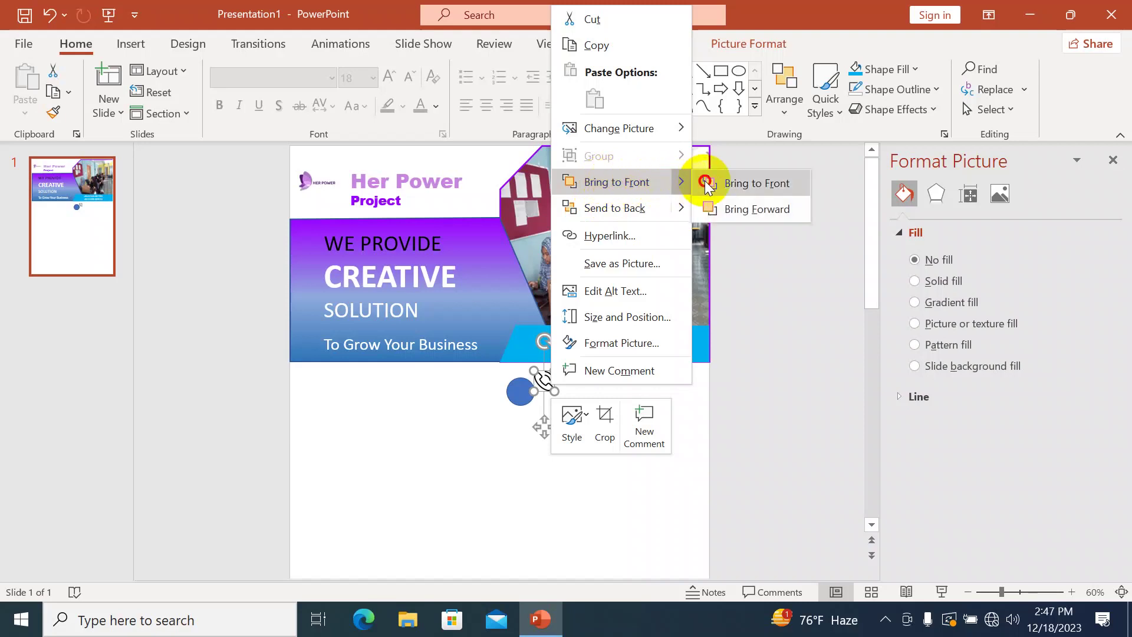
mouse_move(617, 182)
click(705, 181)
mouse_move(543, 382)
mouse_down()
mouse_move(526, 395)
mouse_move(576, 430)
mouse_up()
click(518, 436)
Step: Move the circled phone icon together onto the left end of the blue strip
mouse_move(519, 392)
mouse_down()
mouse_move(530, 363)
mouse_move(521, 390)
mouse_move(442, 369)
mouse_up()
click(528, 454)
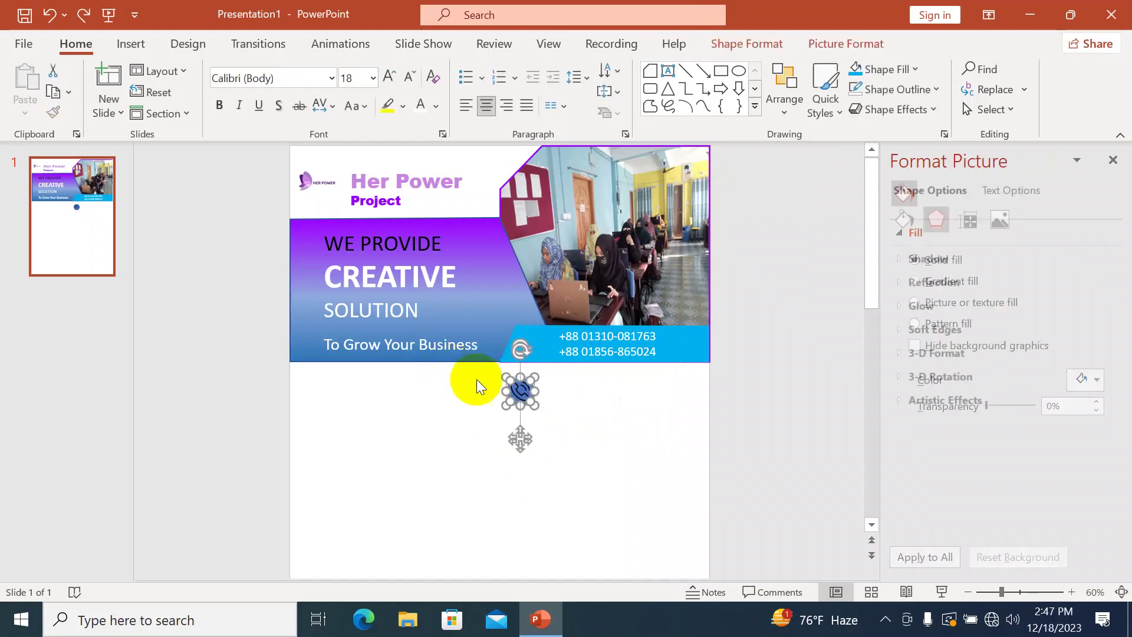
drag(521, 391, 534, 345)
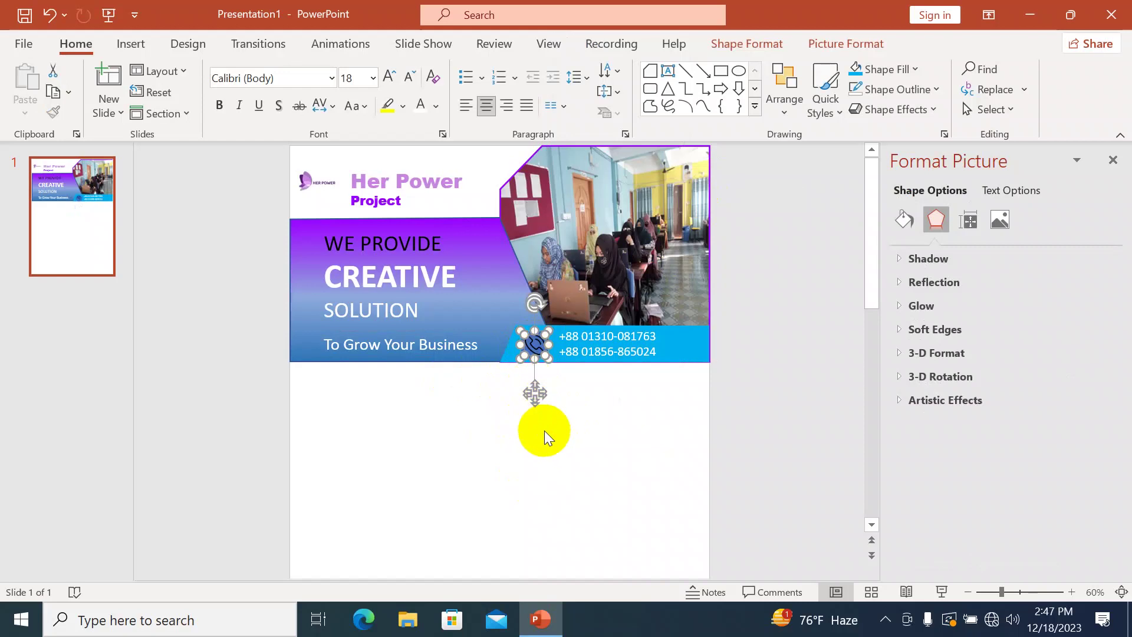
click(543, 430)
click(542, 345)
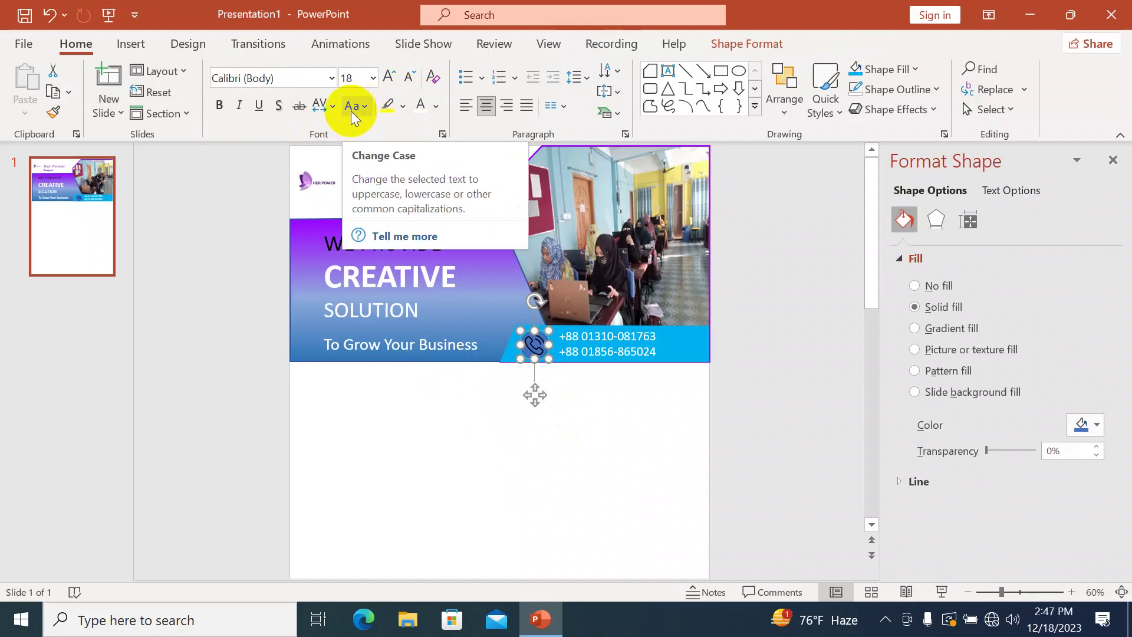
Step: Fill the circle behind the phone icon with white
click(403, 107)
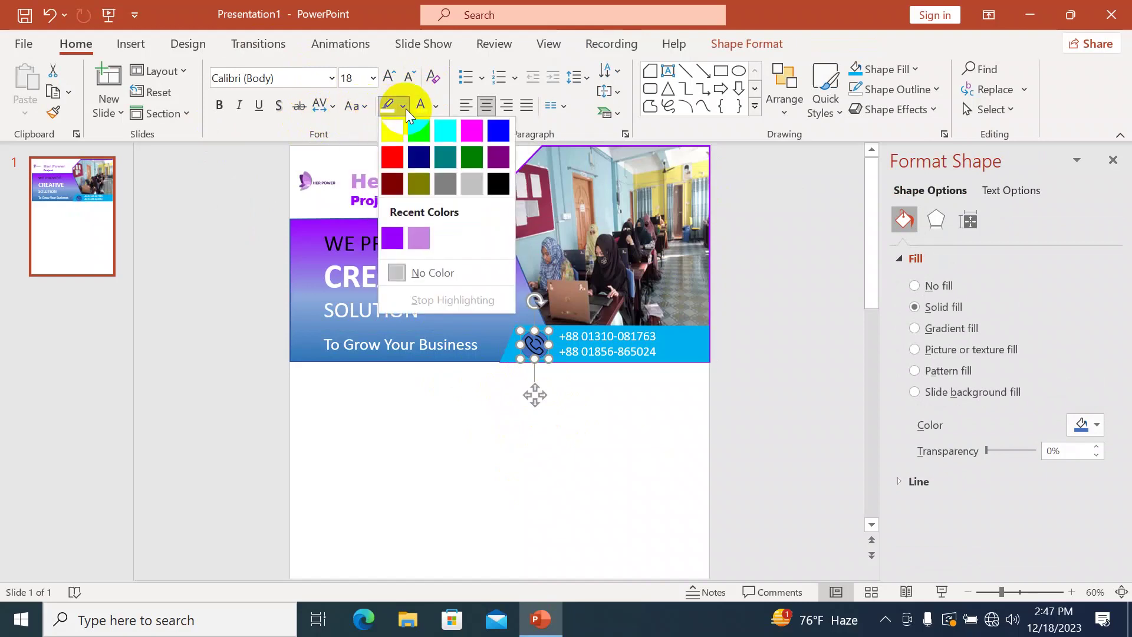
click(392, 130)
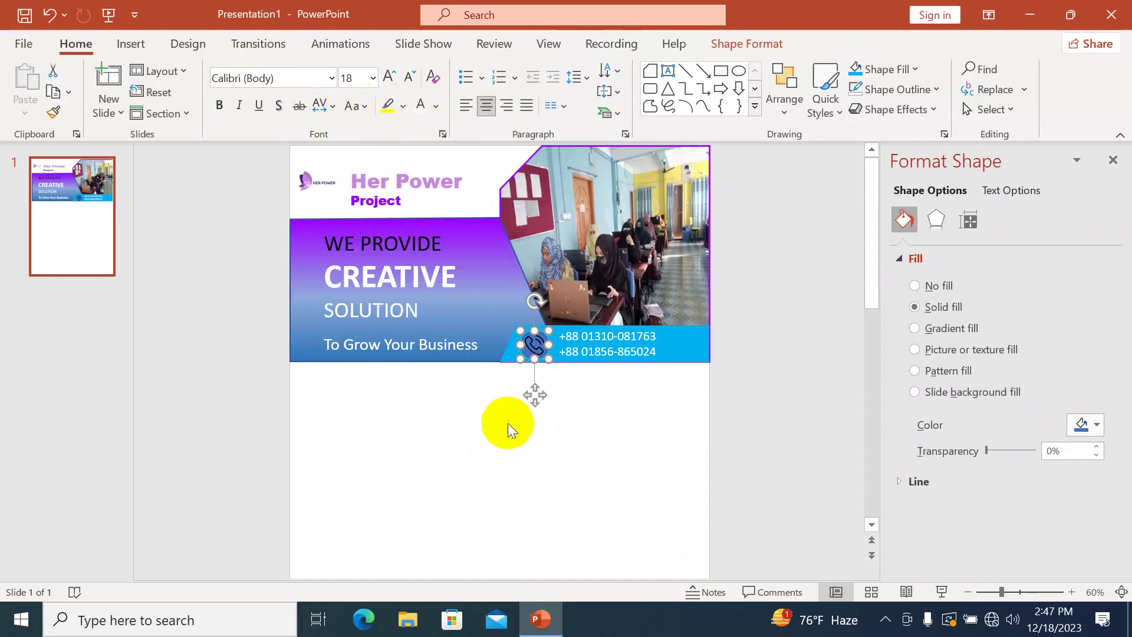
click(729, 47)
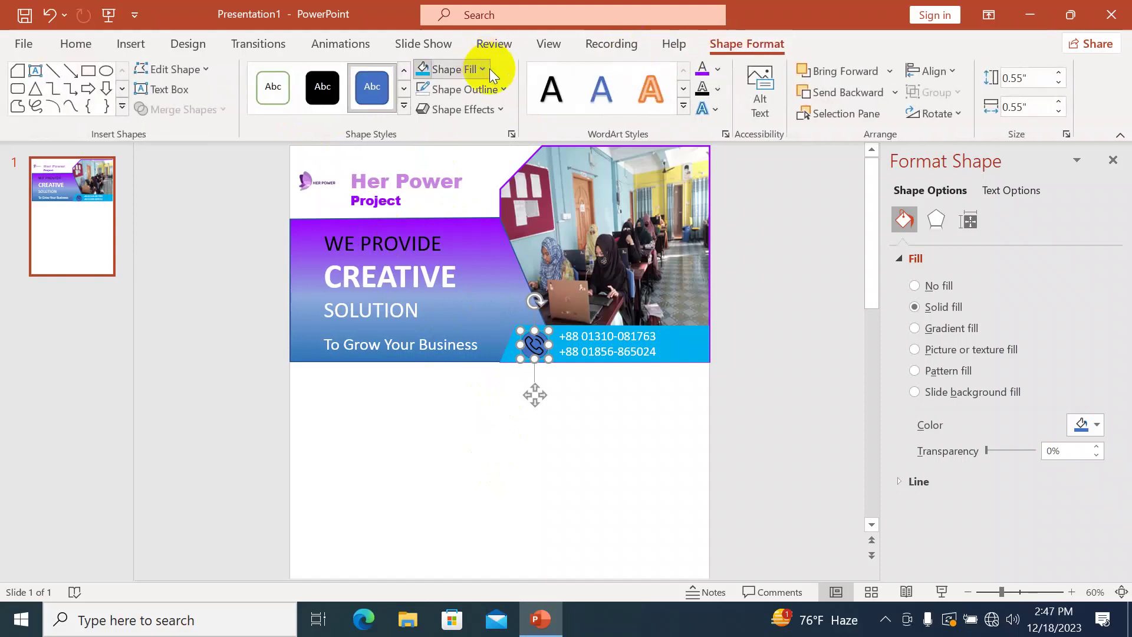
click(482, 69)
click(424, 116)
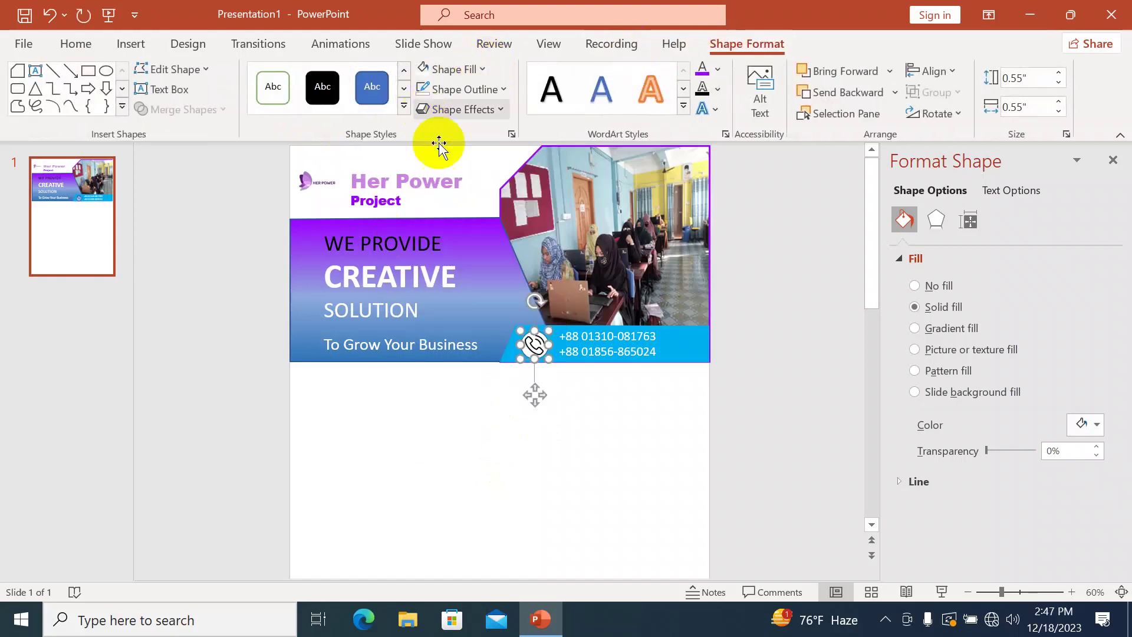
click(498, 419)
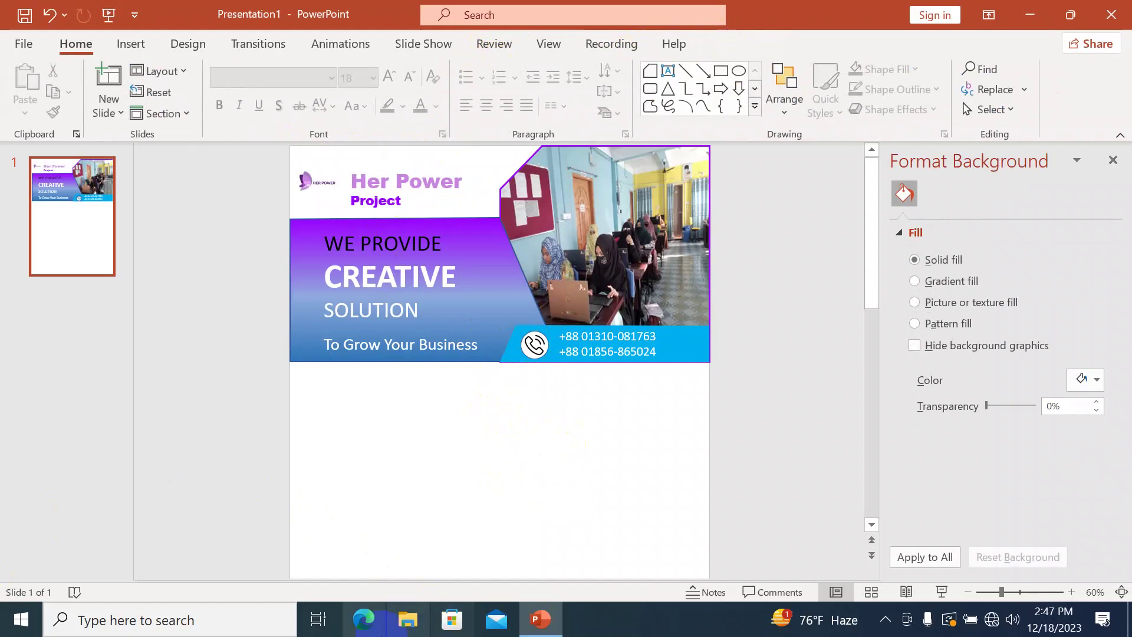
Step: Recolour the phone-number strip to Blue, Accent 1
click(688, 342)
click(484, 72)
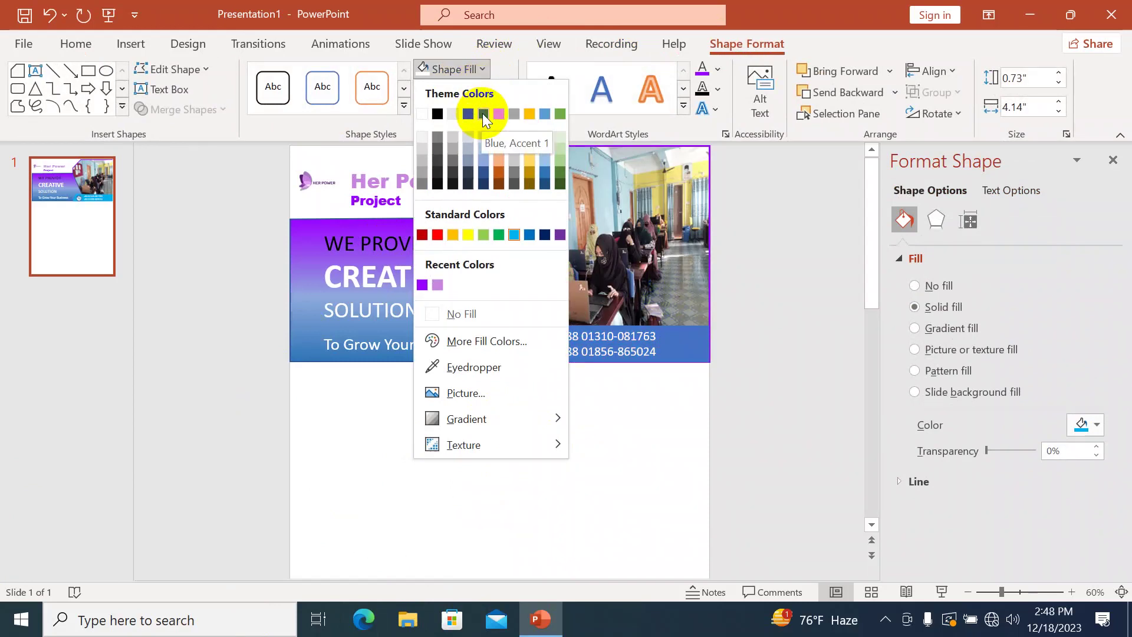
click(482, 113)
click(502, 438)
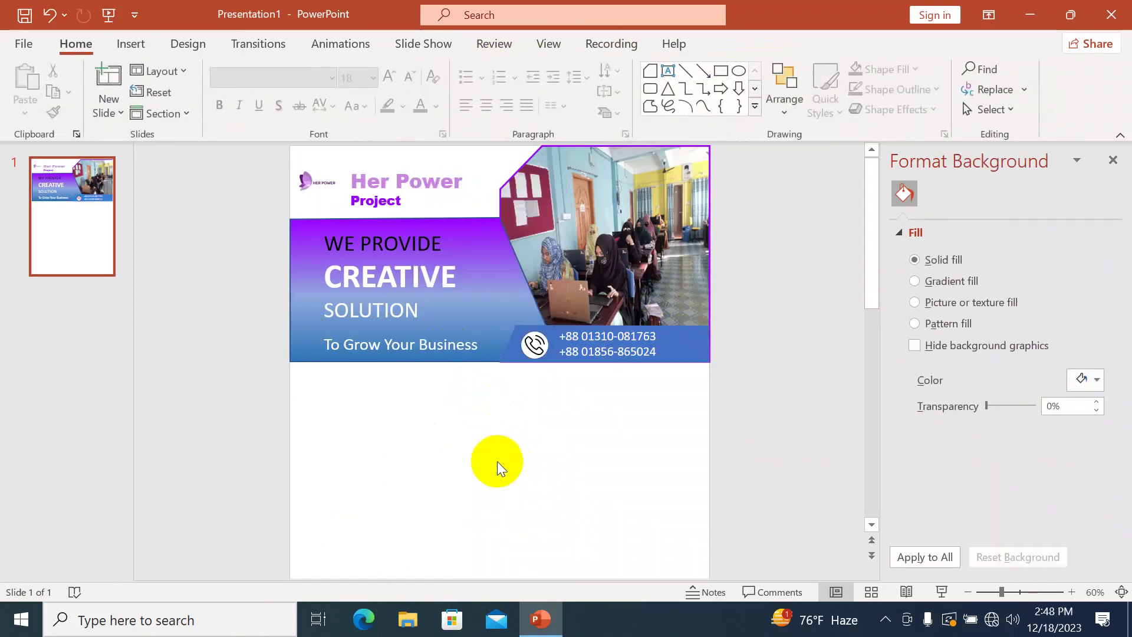
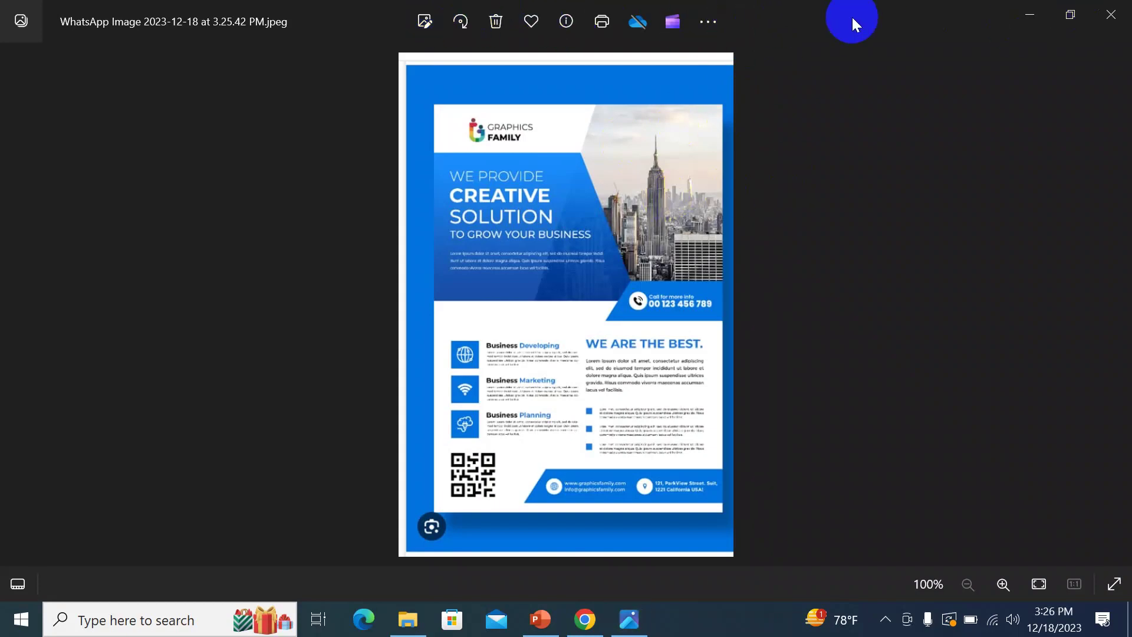
Step: Zoom into the reference flyer in Photos and pan down to its service rows and QR code
scroll(644, 231, up, 2)
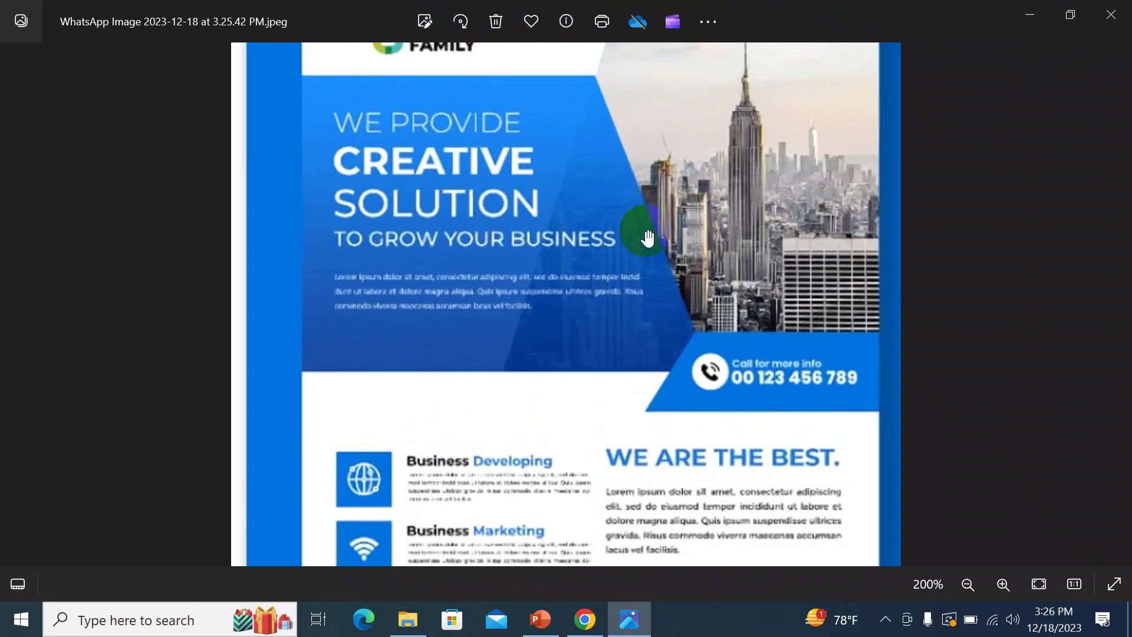
drag(682, 324, 651, 186)
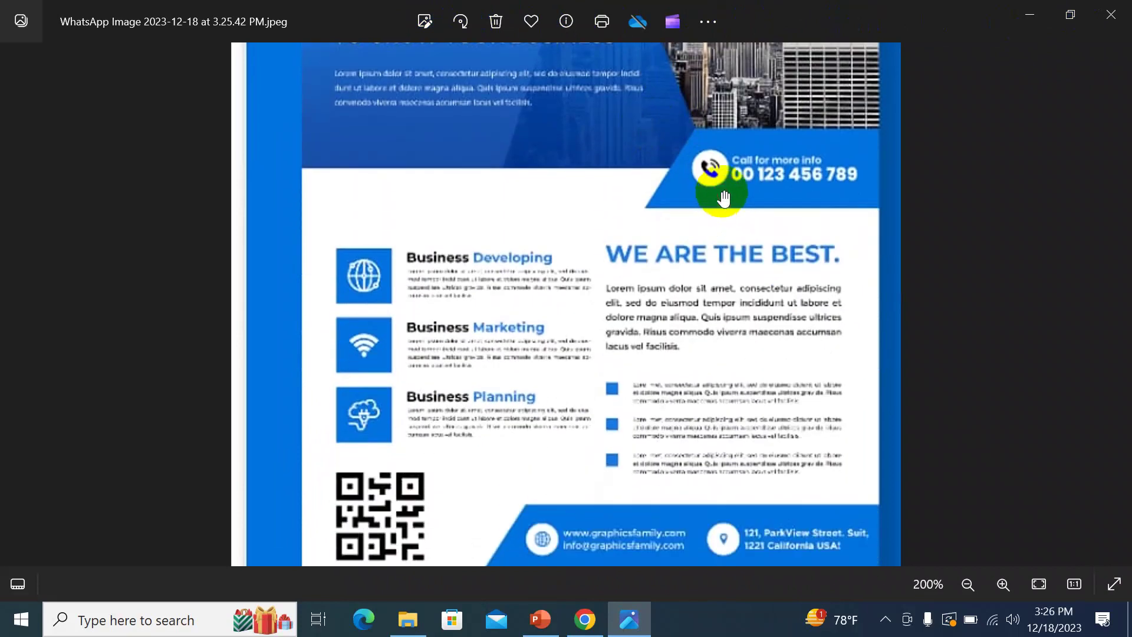
drag(748, 176, 746, 95)
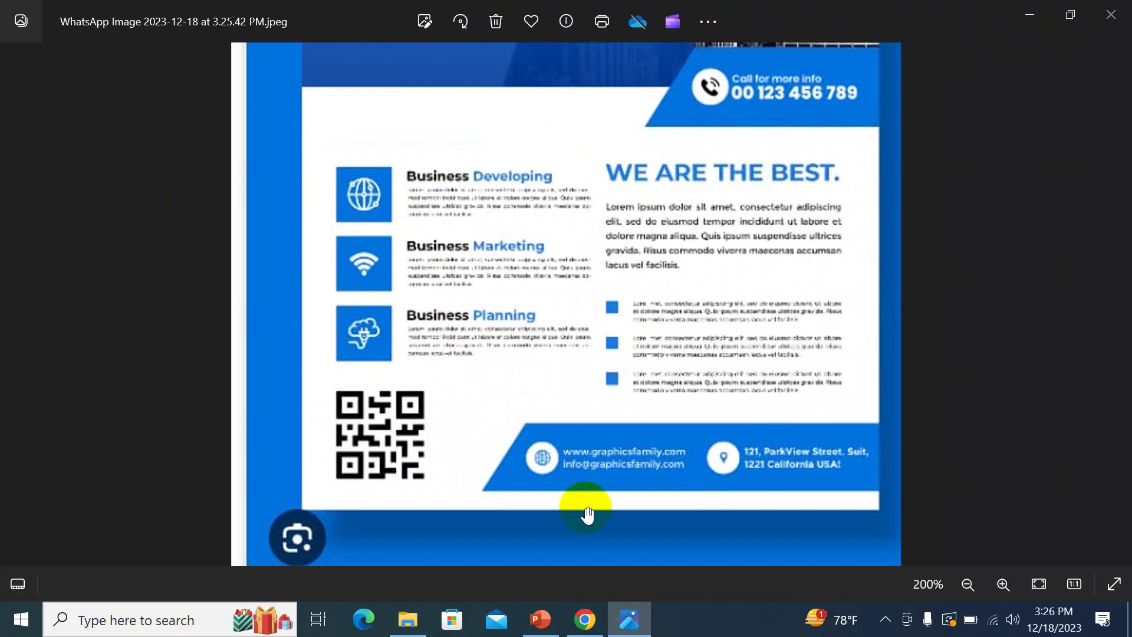
Step: Compare the reference flyer once more, then return to PowerPoint and start inserting a picture
click(539, 619)
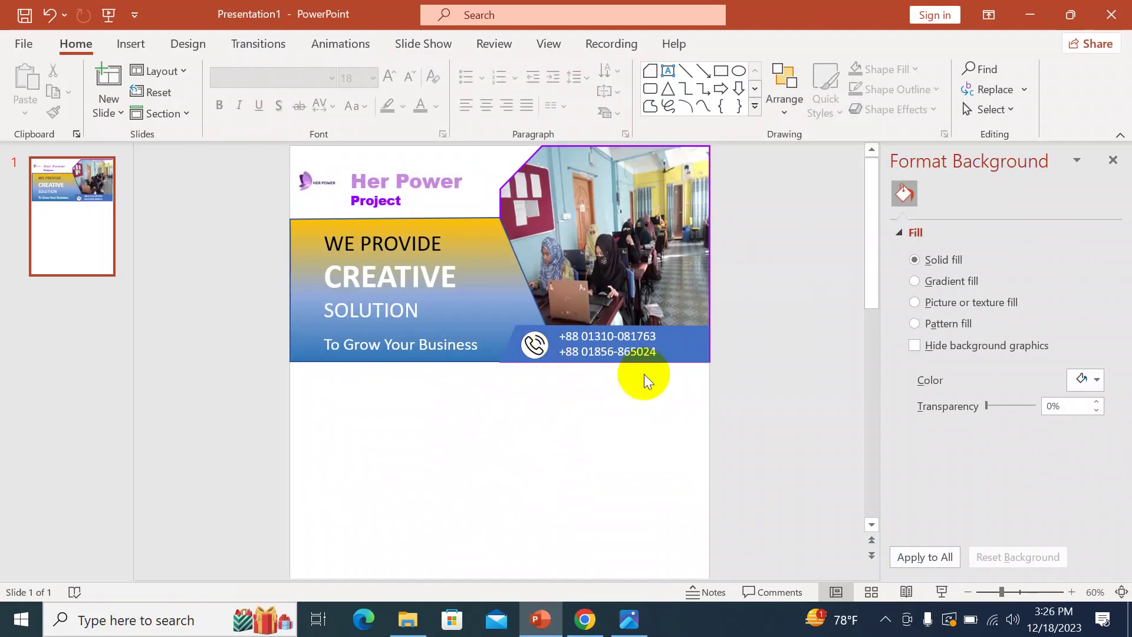
click(625, 616)
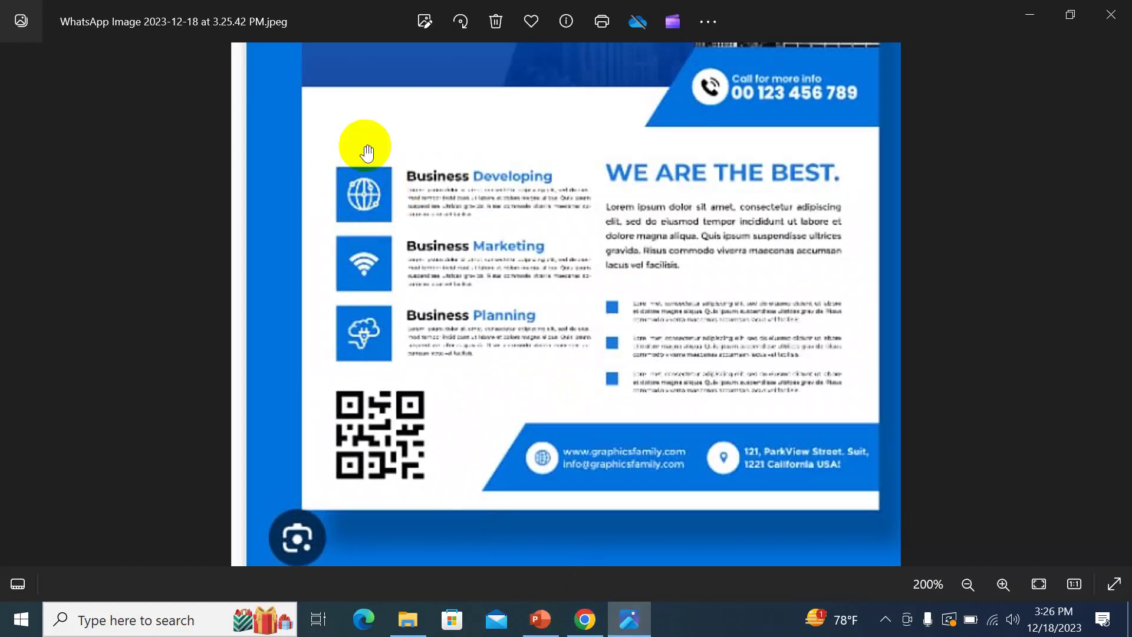
click(598, 612)
click(630, 616)
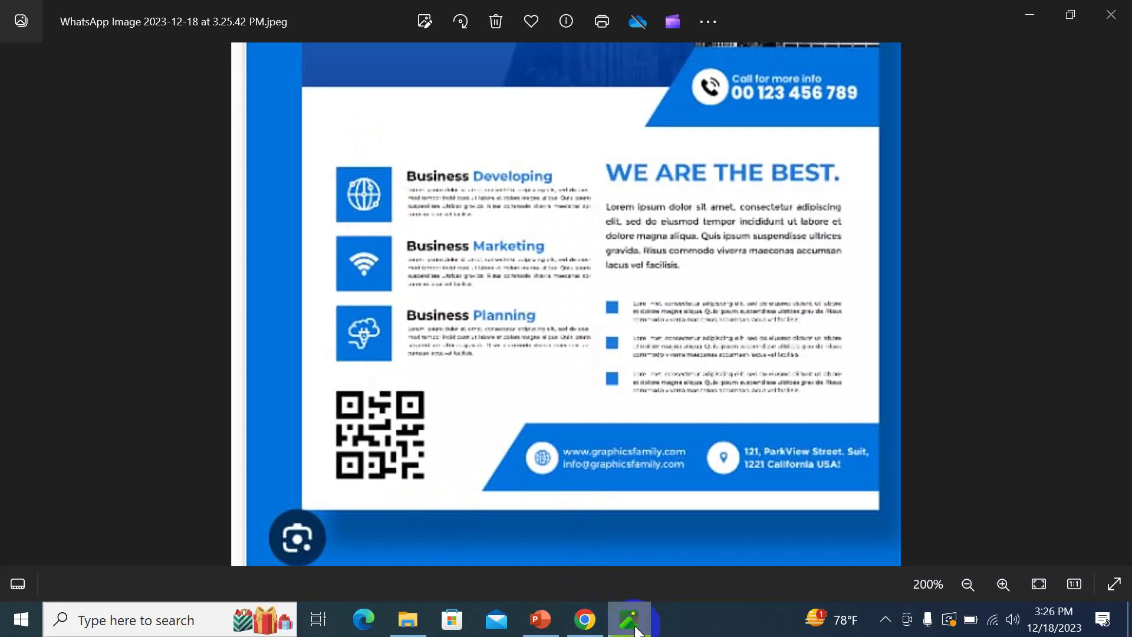
mouse_move(629, 620)
click(634, 629)
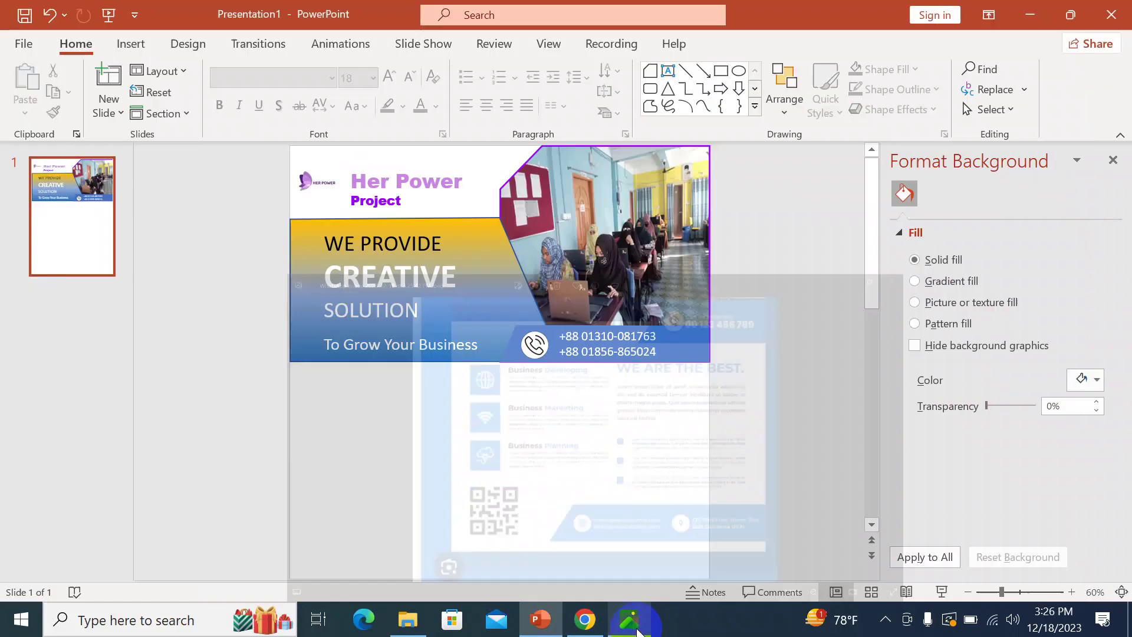
click(593, 619)
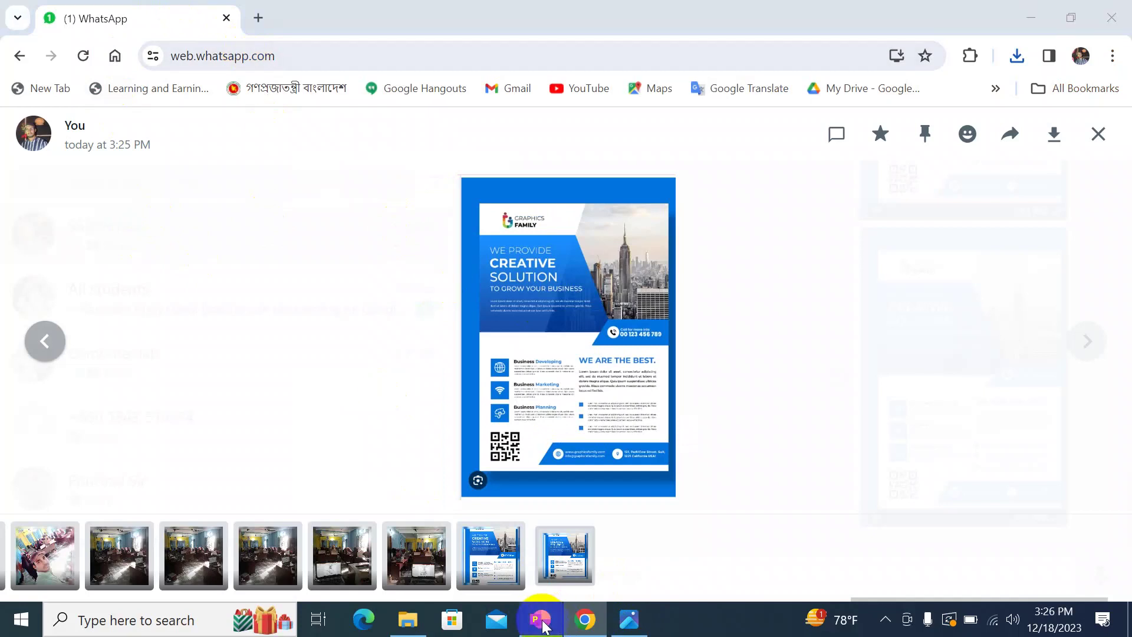
click(541, 622)
click(127, 44)
click(127, 94)
Step: Insert world-wide-web.png from this device and drag the globe lower on the slide
click(157, 167)
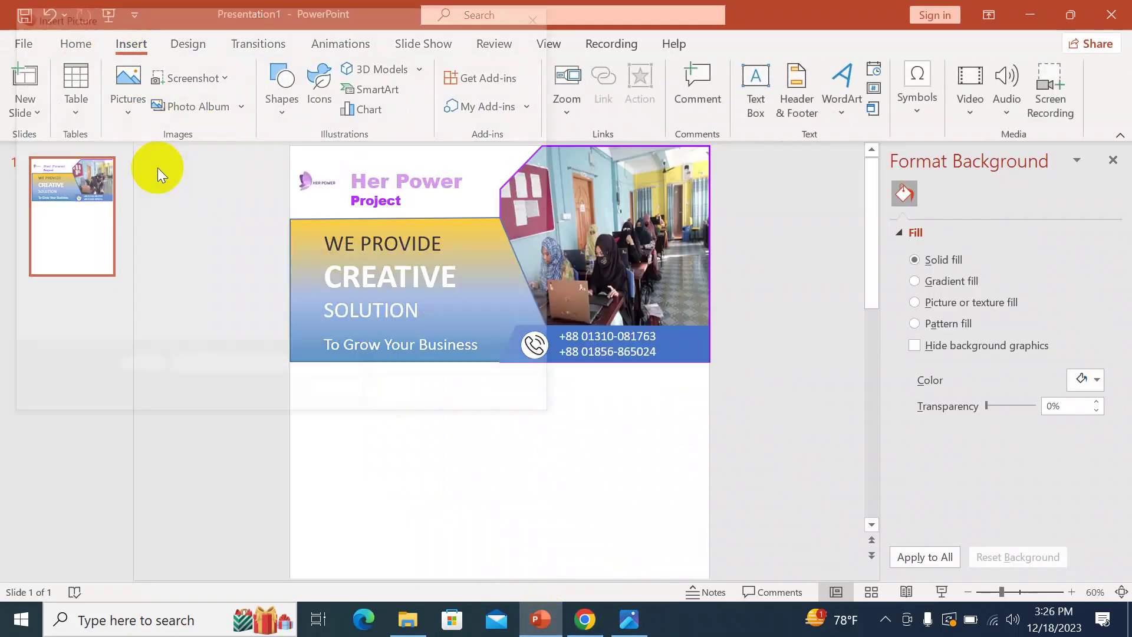
scroll(201, 224, down, 5)
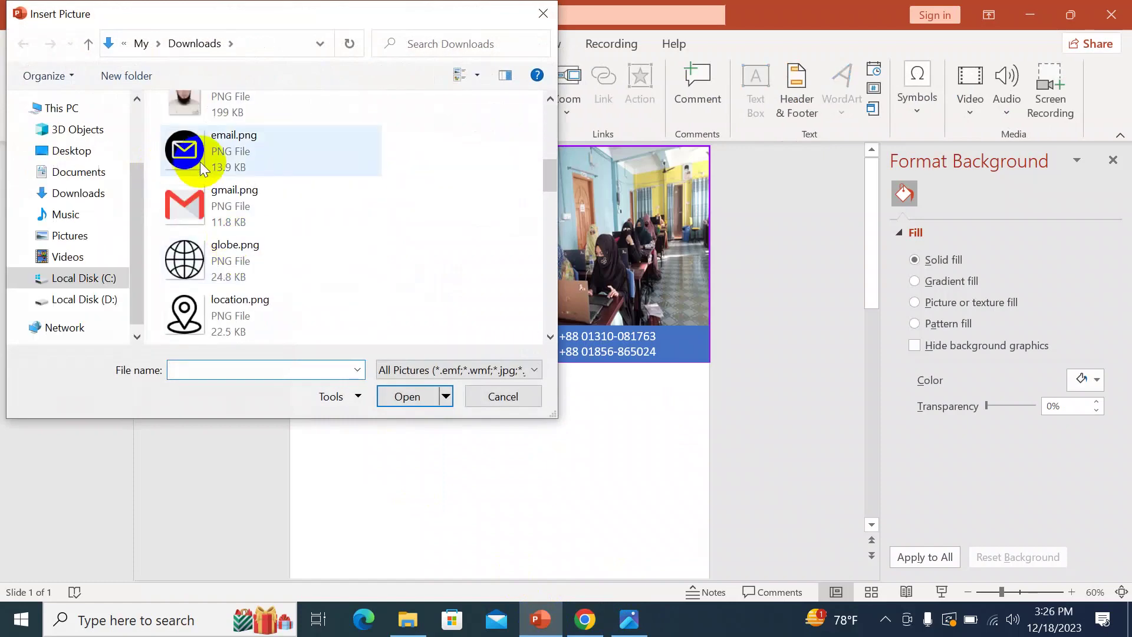
scroll(200, 225, down, 5)
click(184, 224)
click(412, 396)
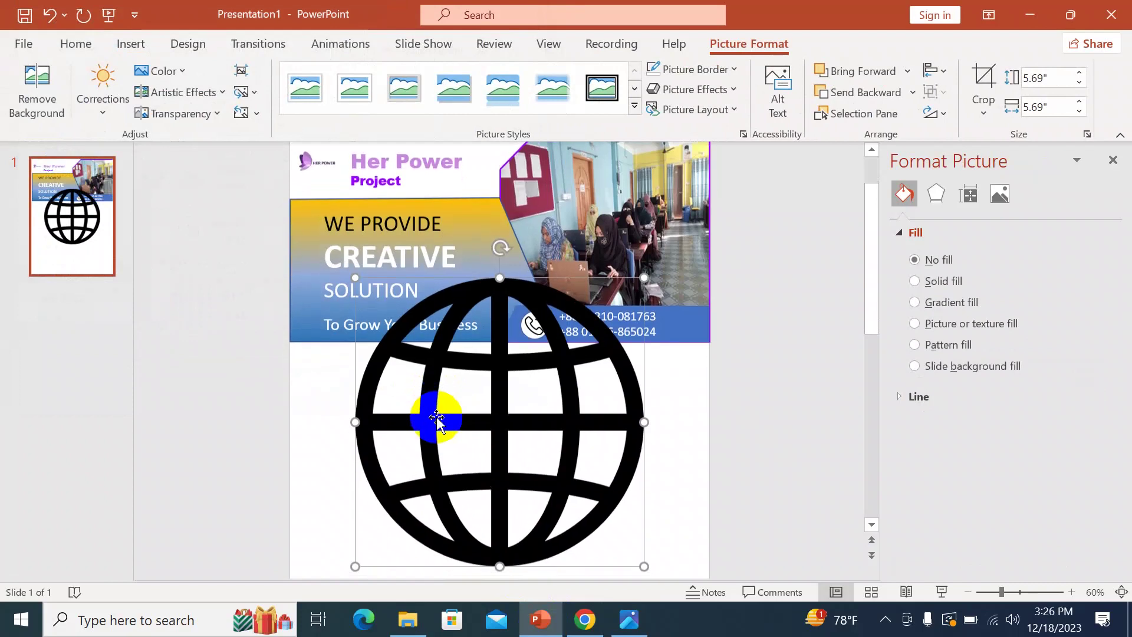
scroll(437, 417, down, 2)
drag(455, 252, 447, 337)
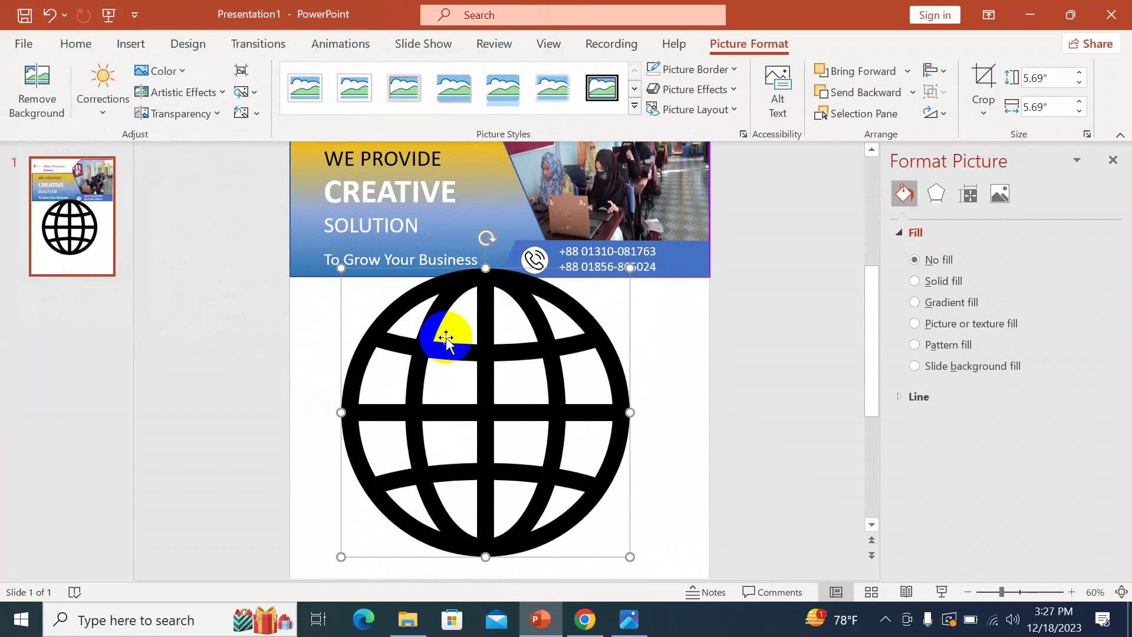
click(130, 52)
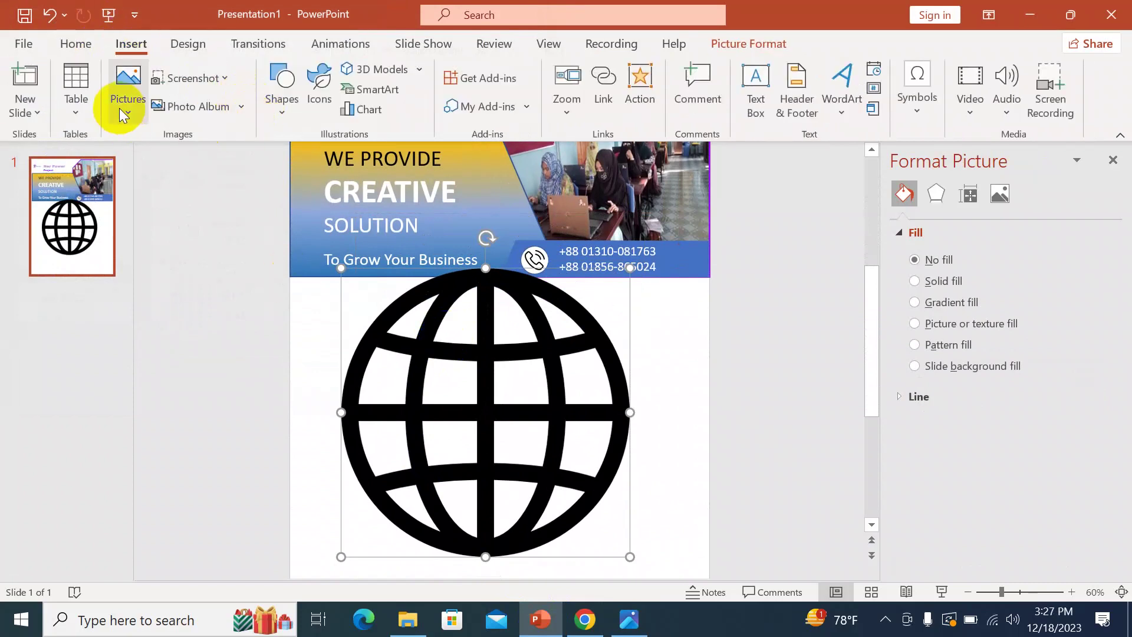
click(128, 106)
click(158, 167)
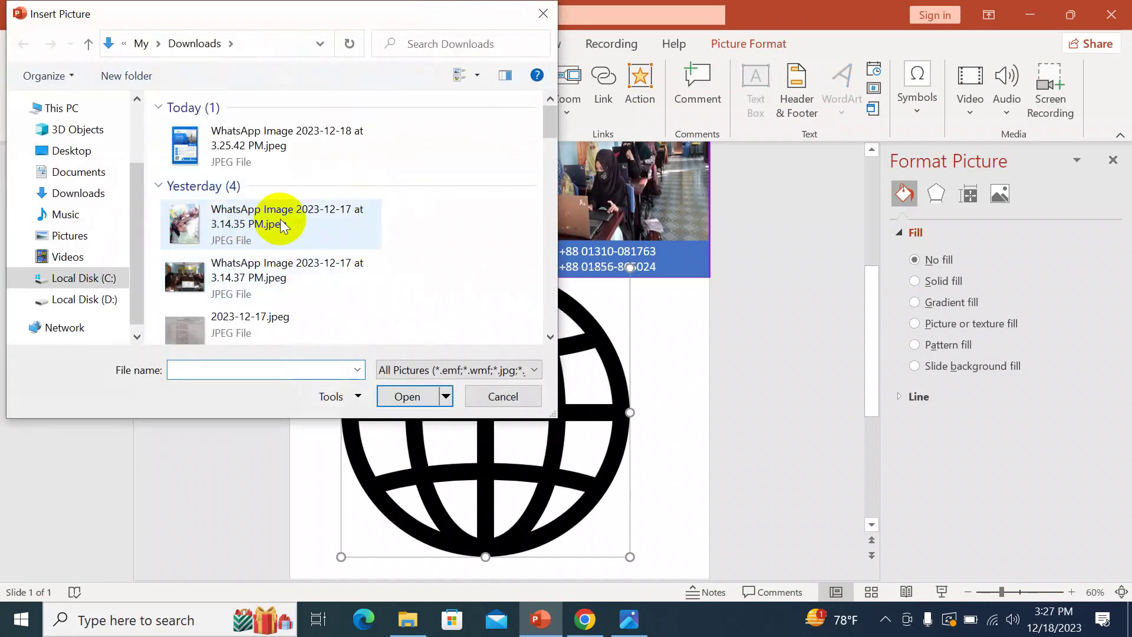
click(477, 74)
click(531, 51)
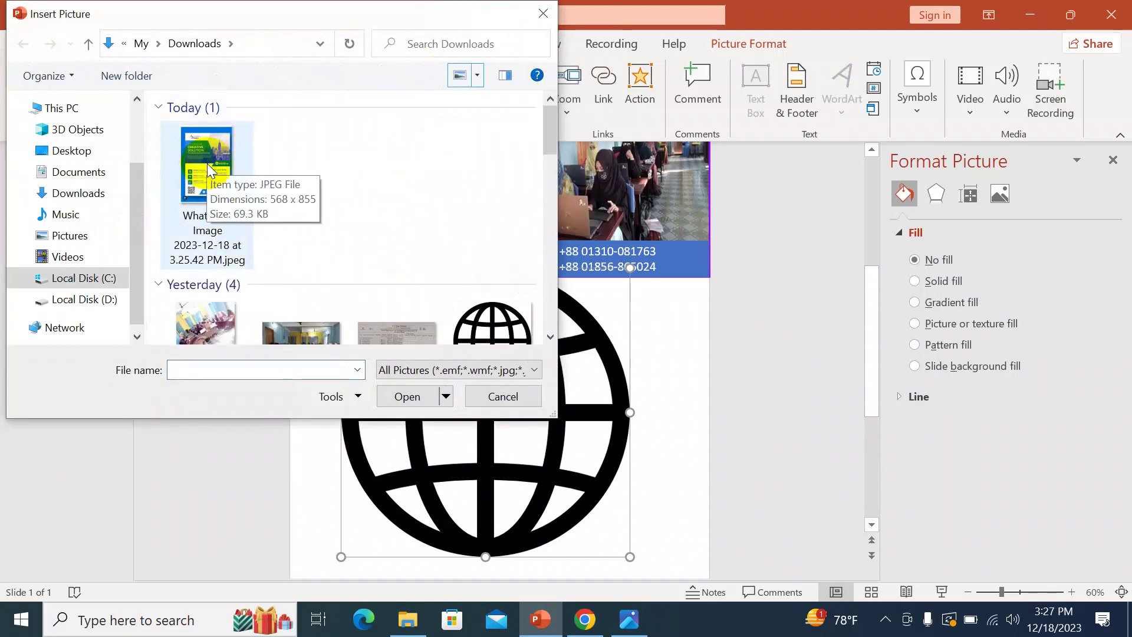
click(477, 75)
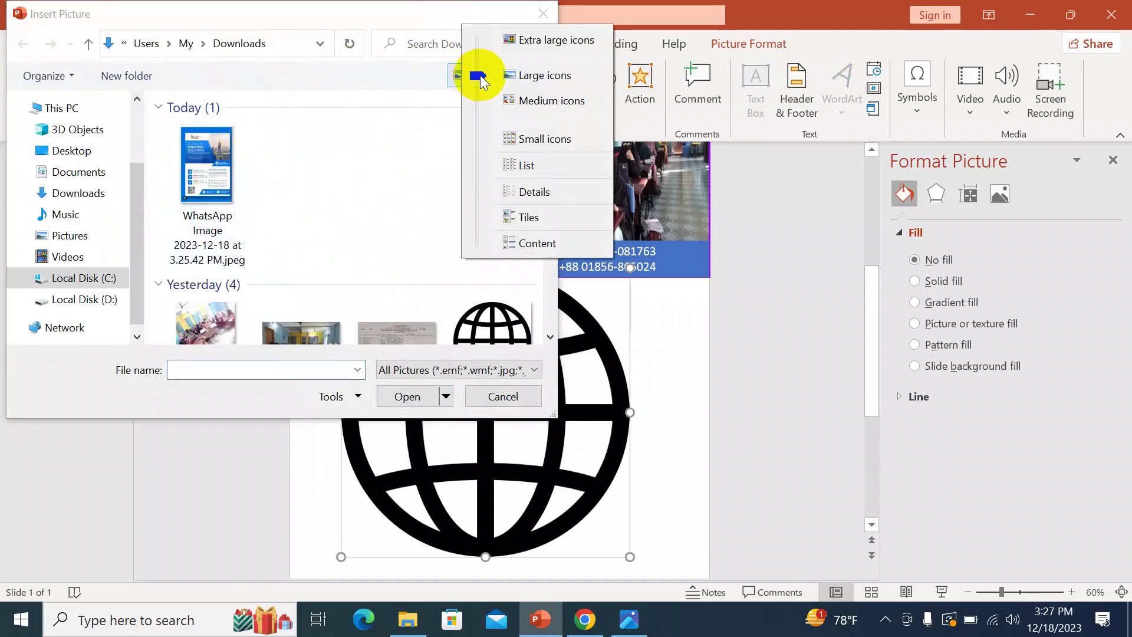
click(511, 140)
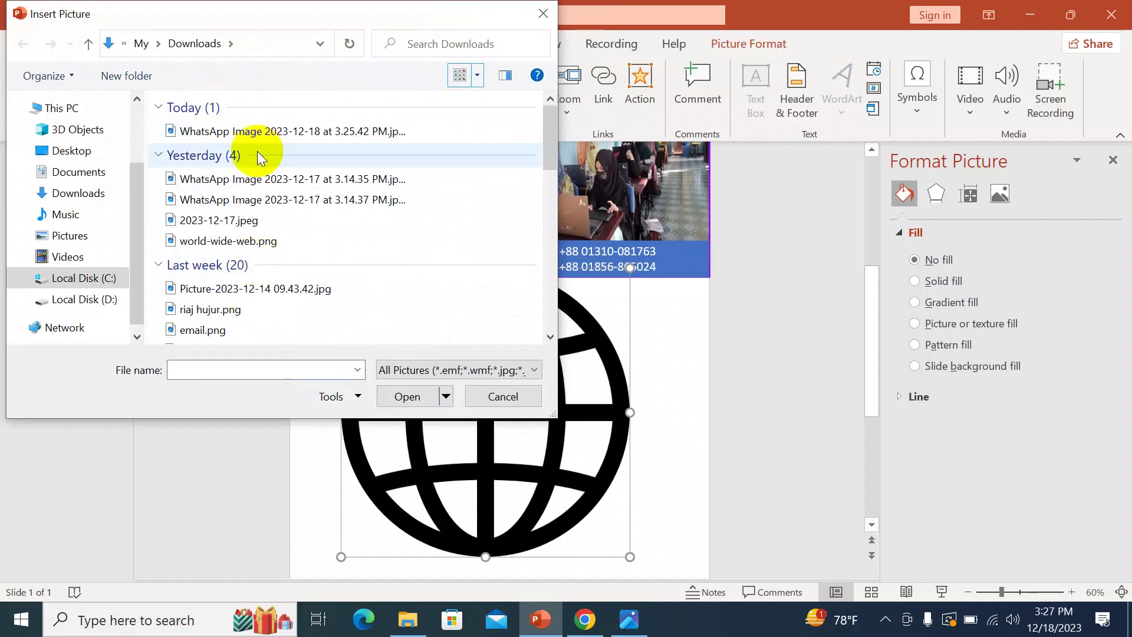
click(476, 75)
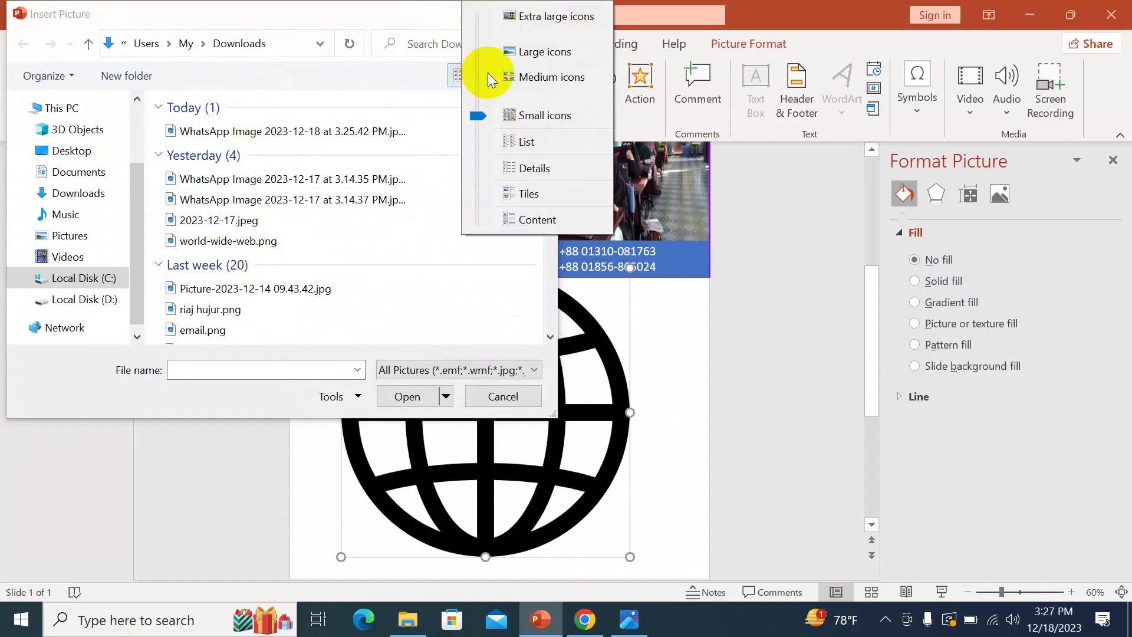
click(510, 52)
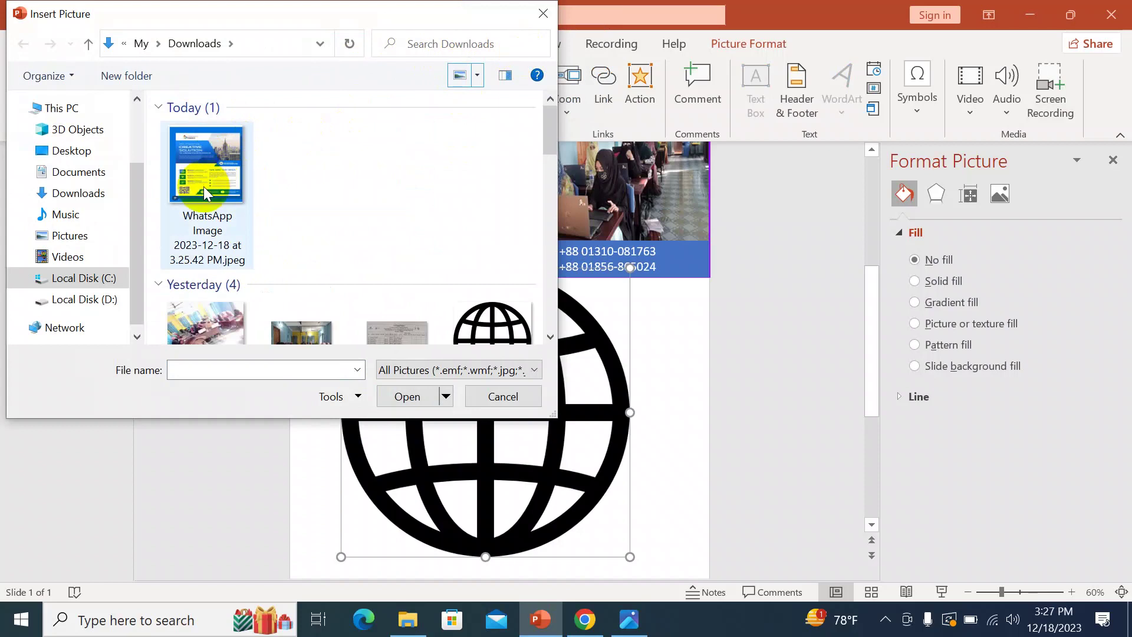
scroll(277, 206, down, 5)
scroll(278, 207, up, 2)
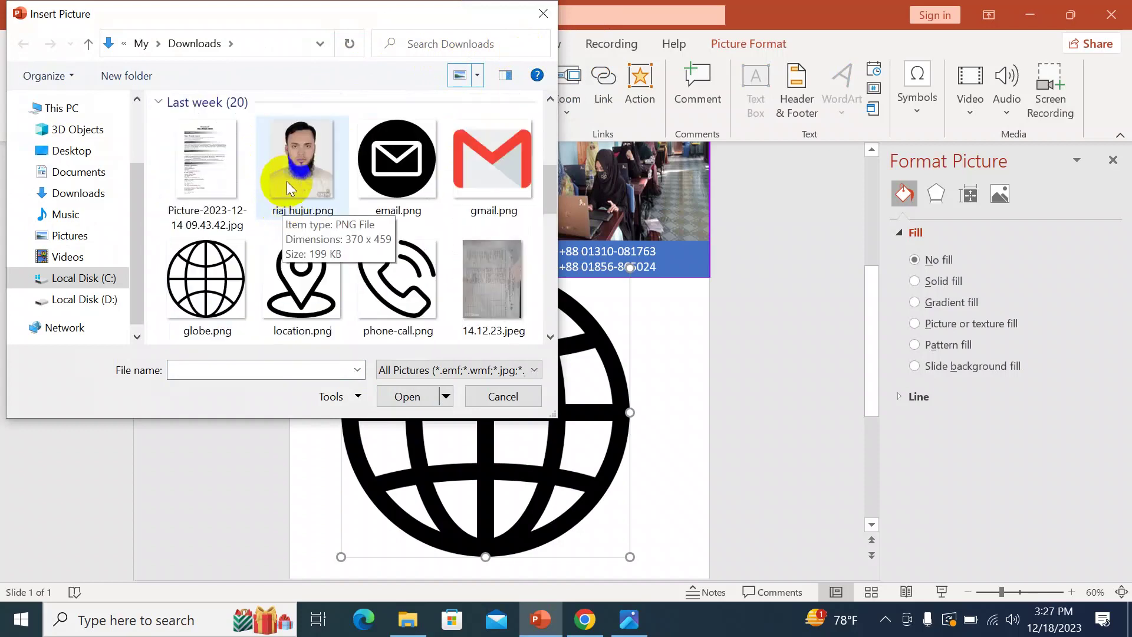
scroll(354, 265, down, 2)
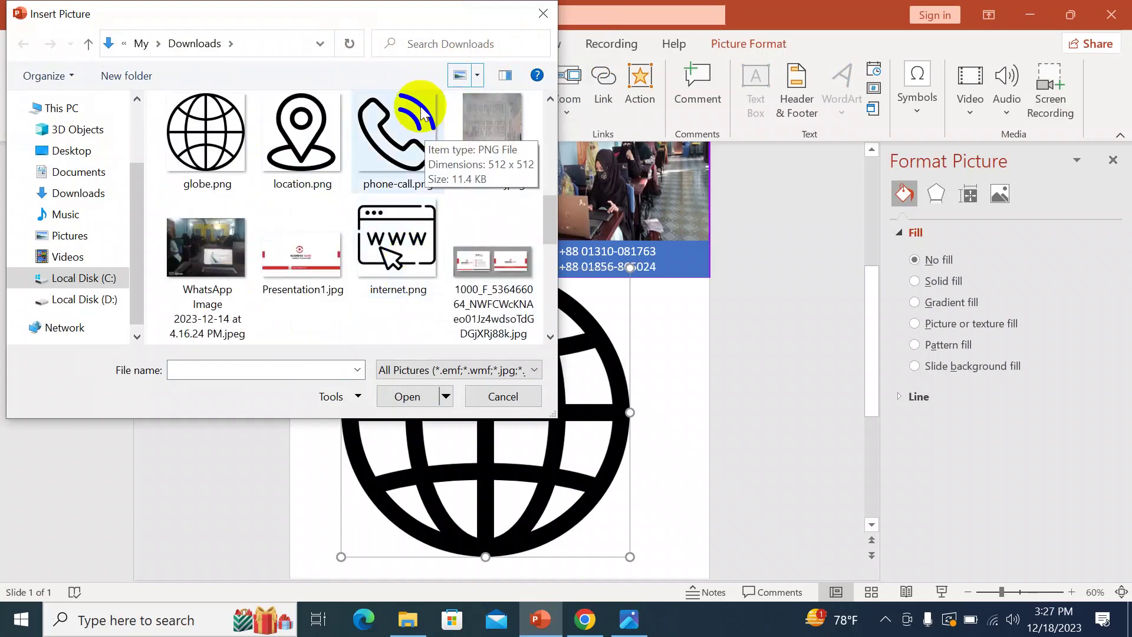
click(504, 395)
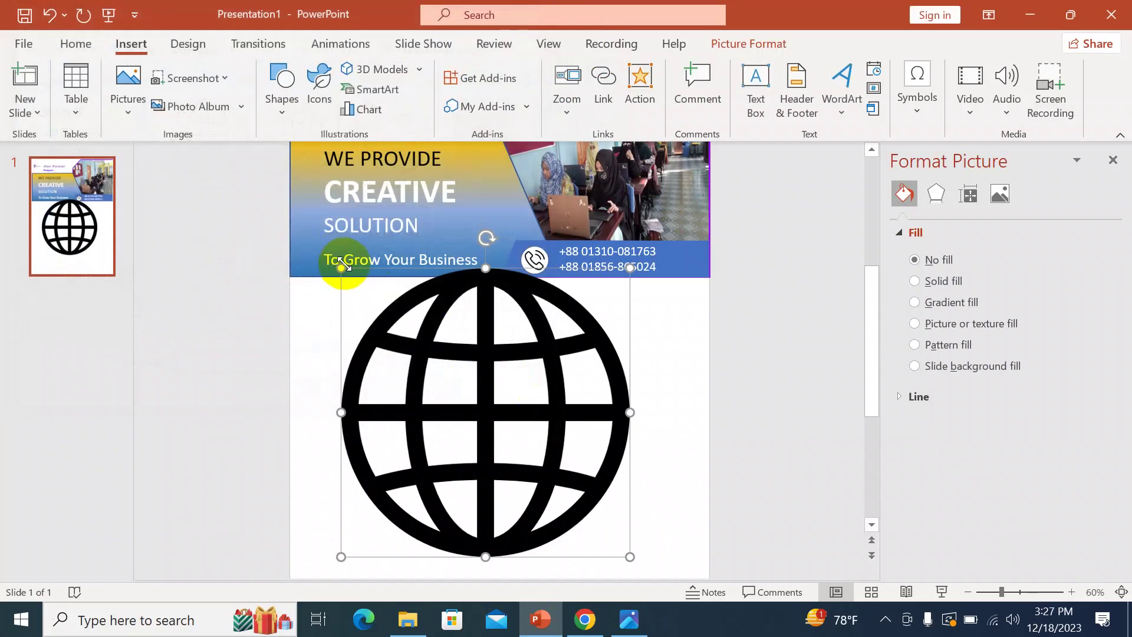
Step: Shrink the globe to a small icon under the banner's left side and check it against the reference
drag(343, 267, 539, 466)
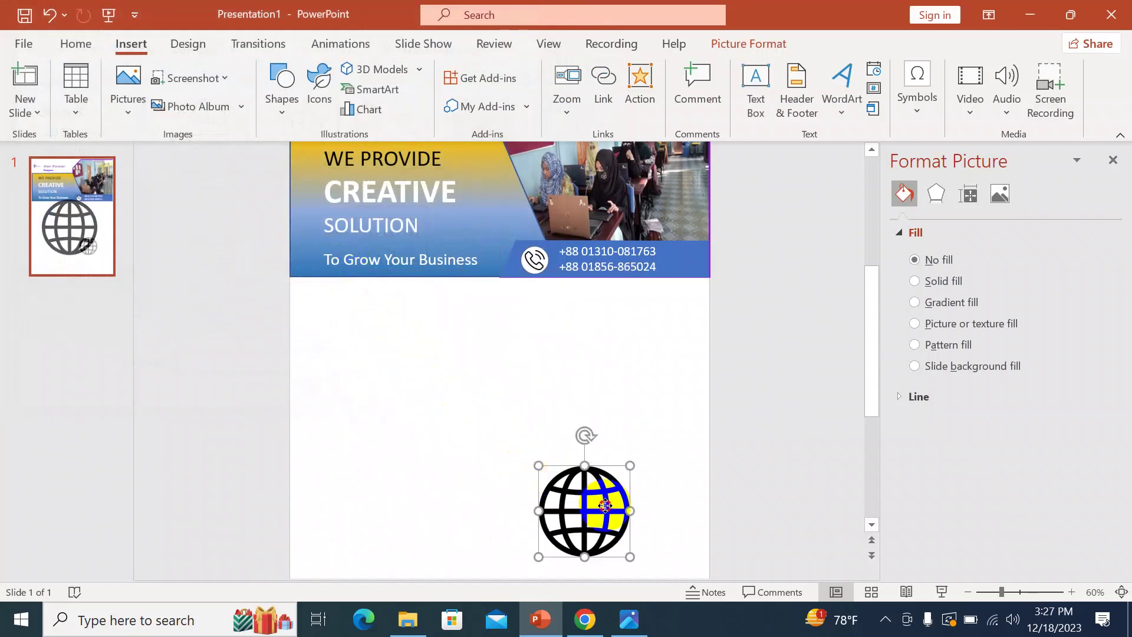
drag(605, 505, 381, 342)
mouse_move(315, 304)
mouse_down()
mouse_move(364, 354)
mouse_move(338, 347)
mouse_up()
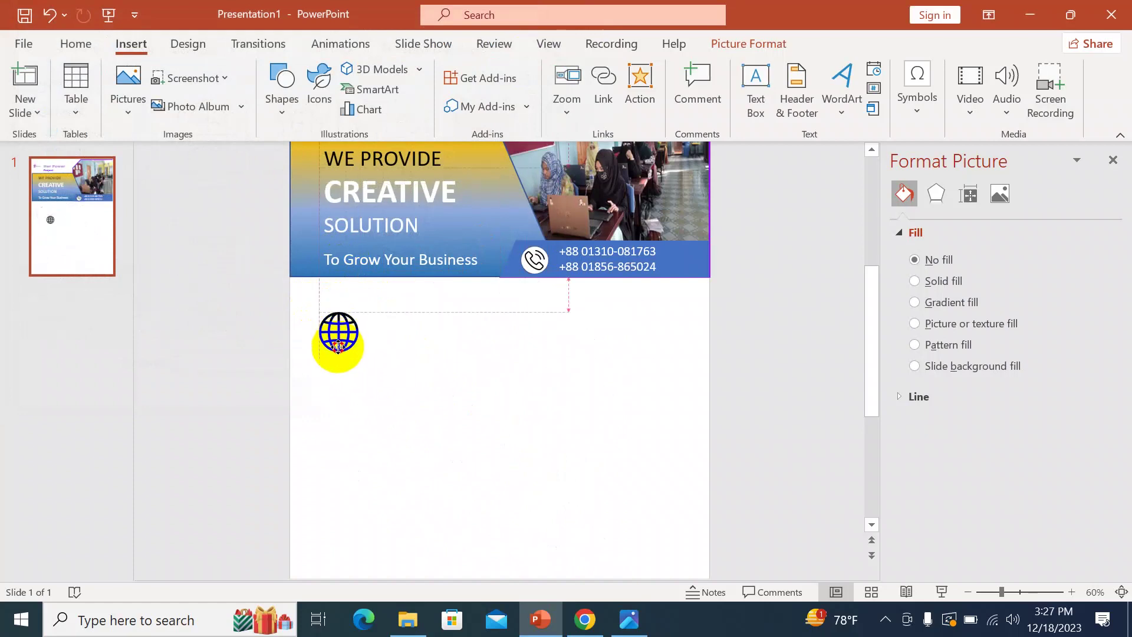
click(629, 619)
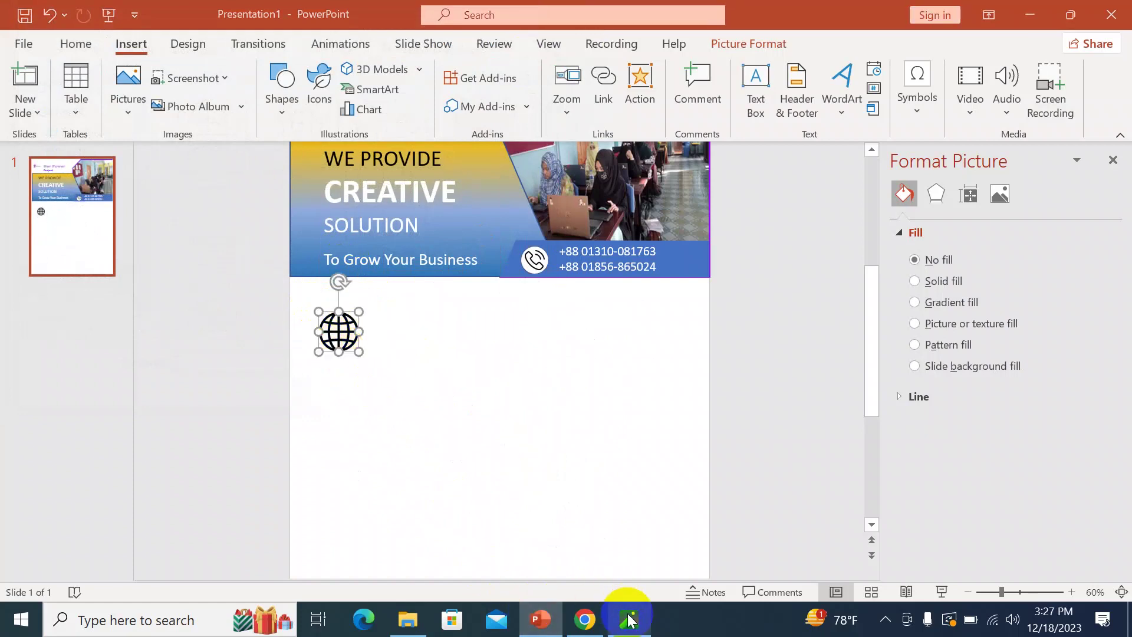
click(629, 619)
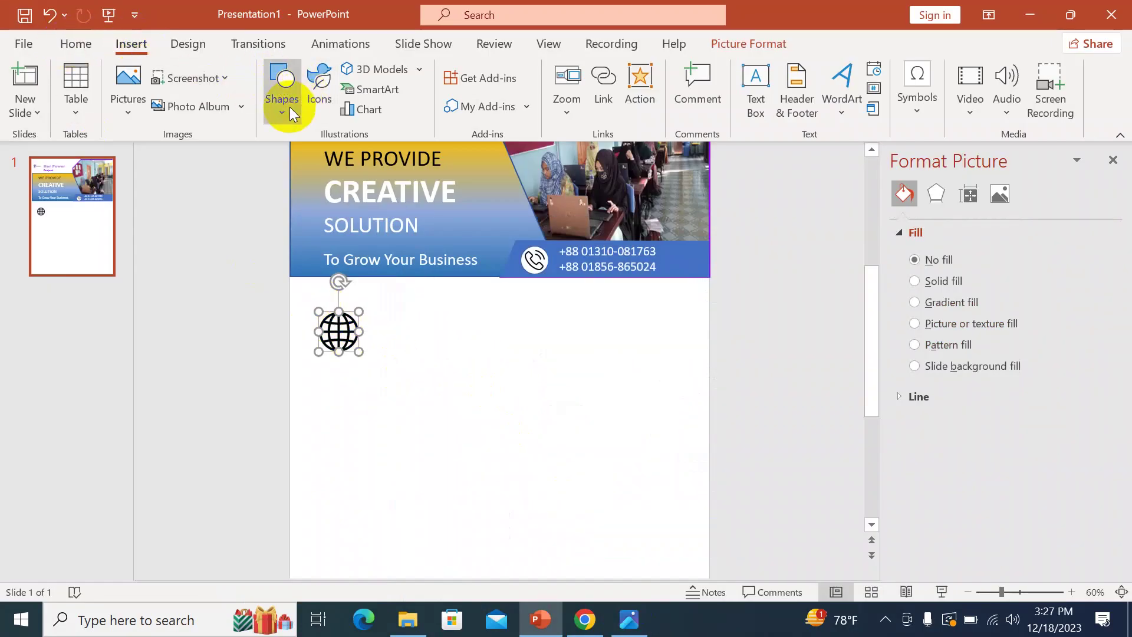
Step: Draw a blue rectangle over the globe and send it to the back
click(283, 81)
click(337, 165)
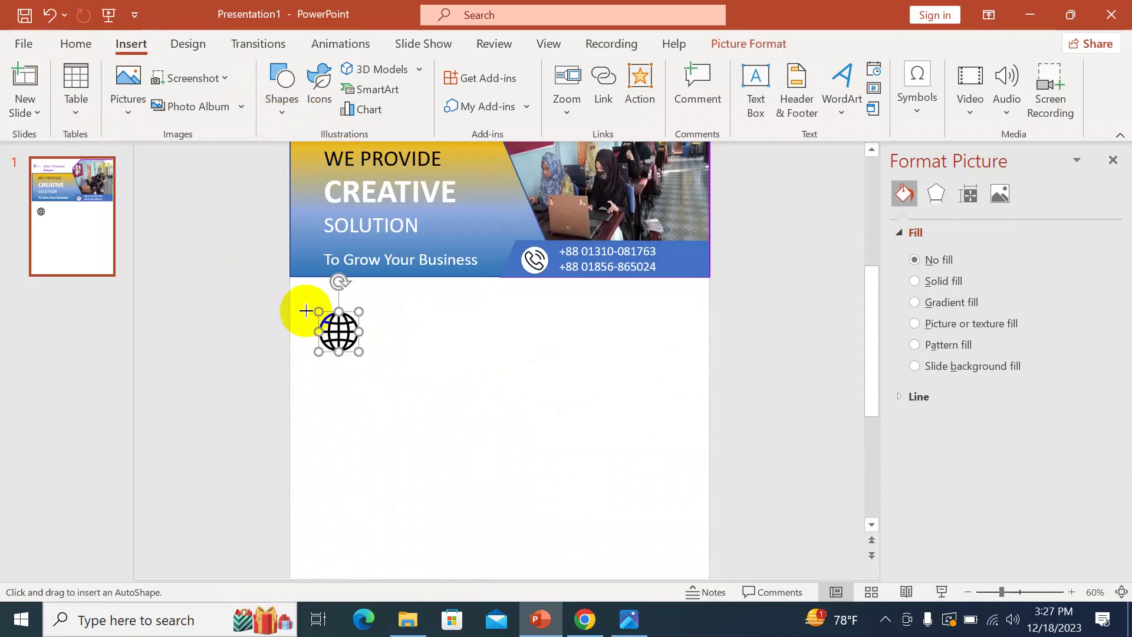
drag(309, 302, 376, 363)
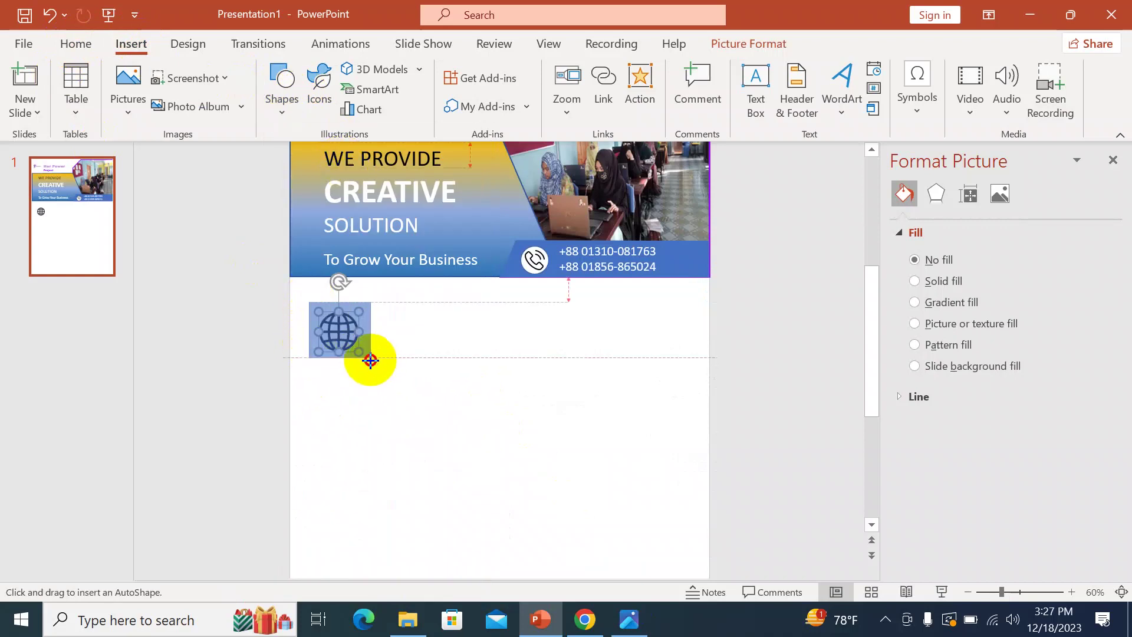
drag(370, 360, 370, 357)
right_click(346, 329)
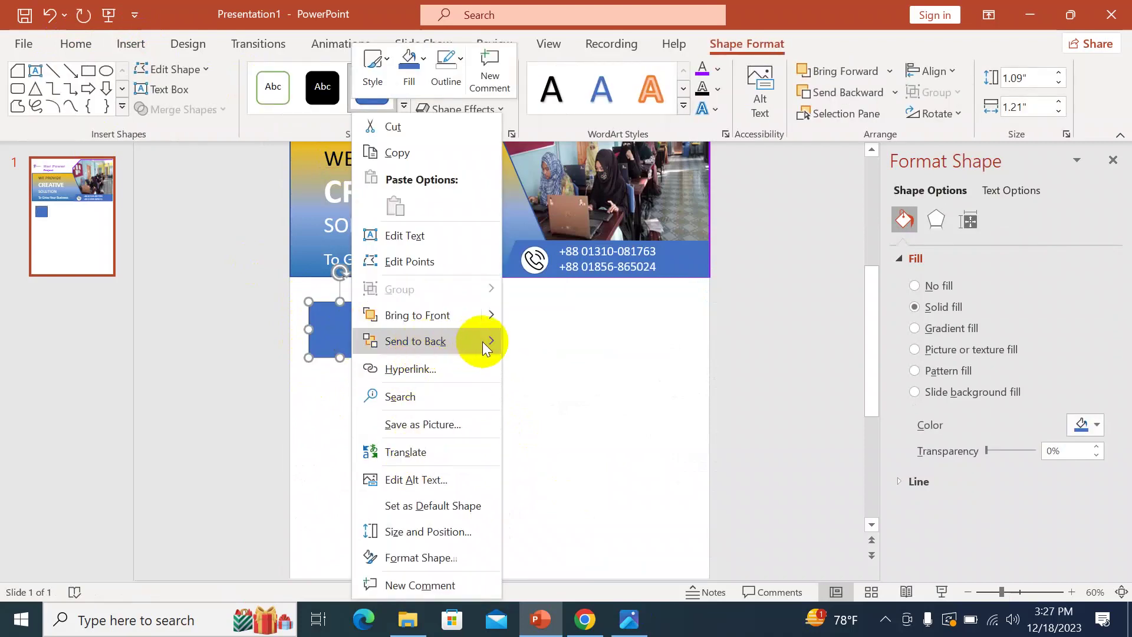
mouse_move(415, 342)
click(561, 344)
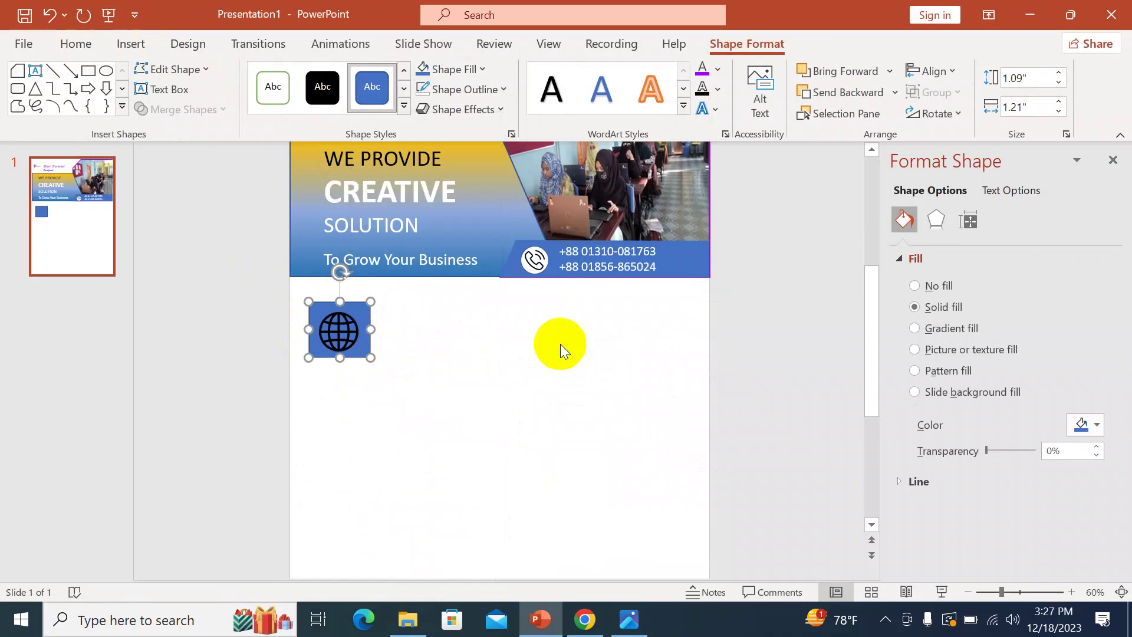
click(418, 359)
Step: Give the square behind the globe a pale blue-grey Shape Fill
click(338, 329)
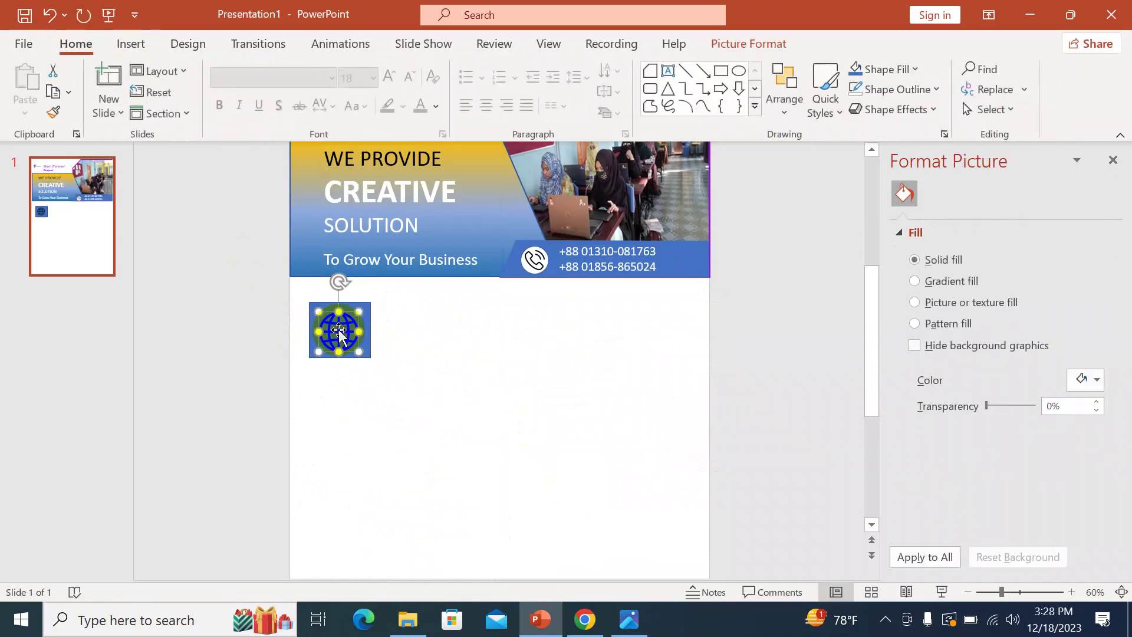
click(390, 322)
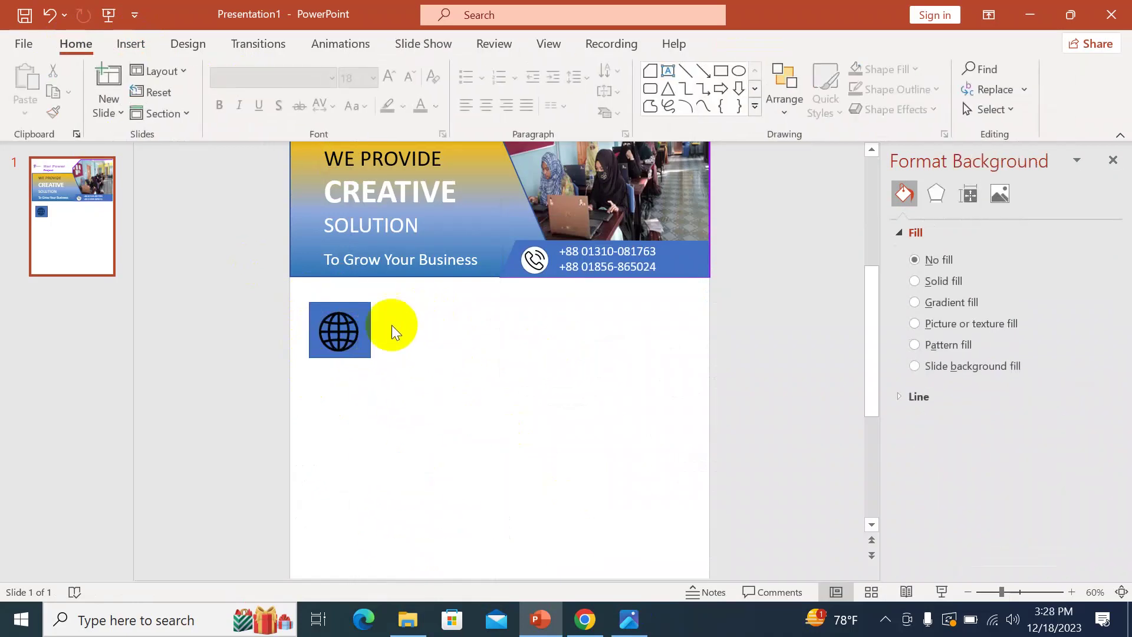
click(348, 306)
click(436, 107)
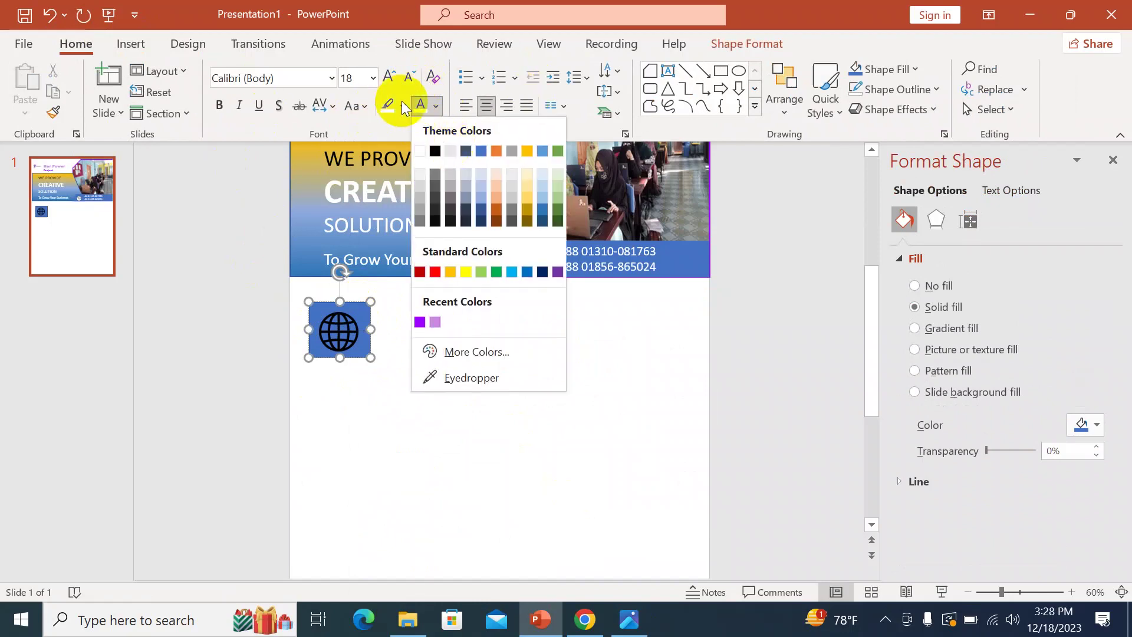
click(747, 44)
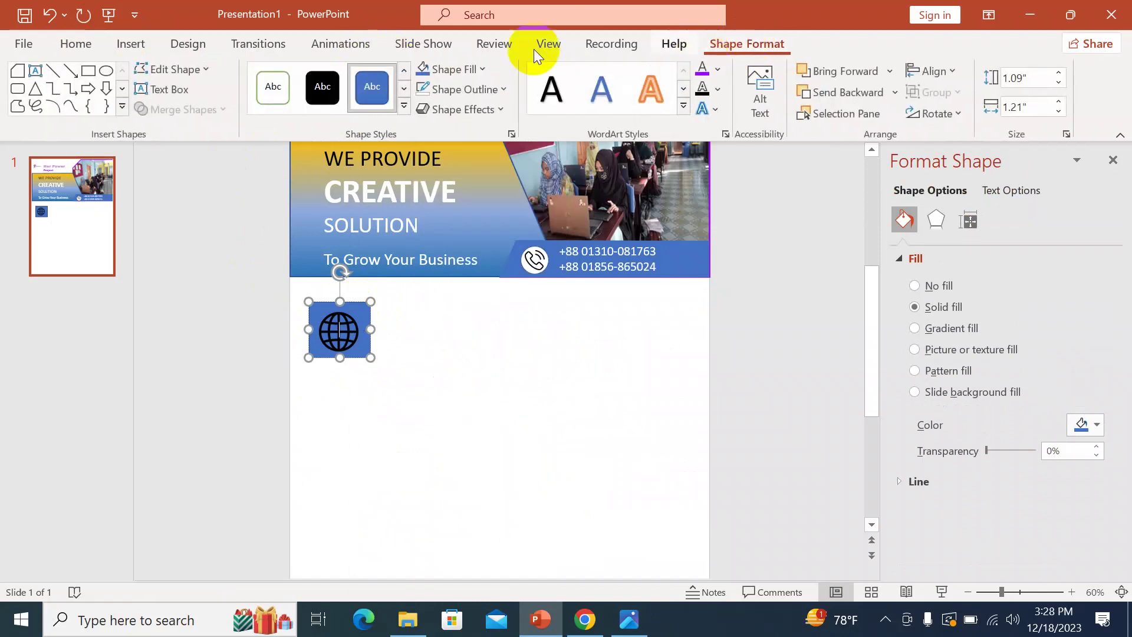
click(476, 72)
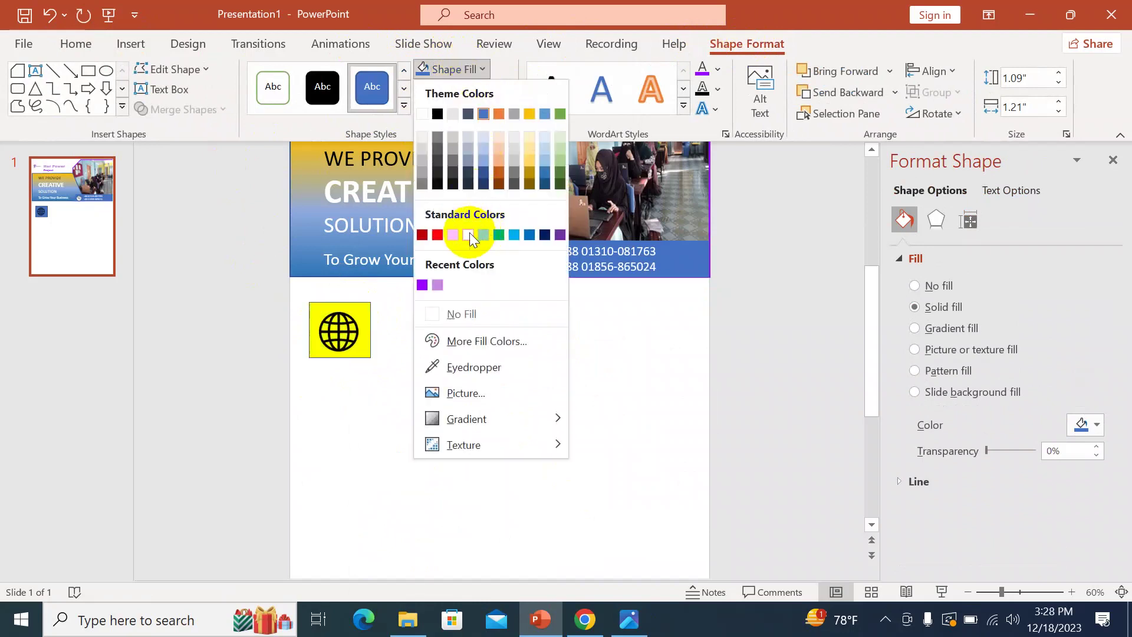
click(485, 136)
Step: Select the globe and its square together and shrink them to a smaller size
click(378, 358)
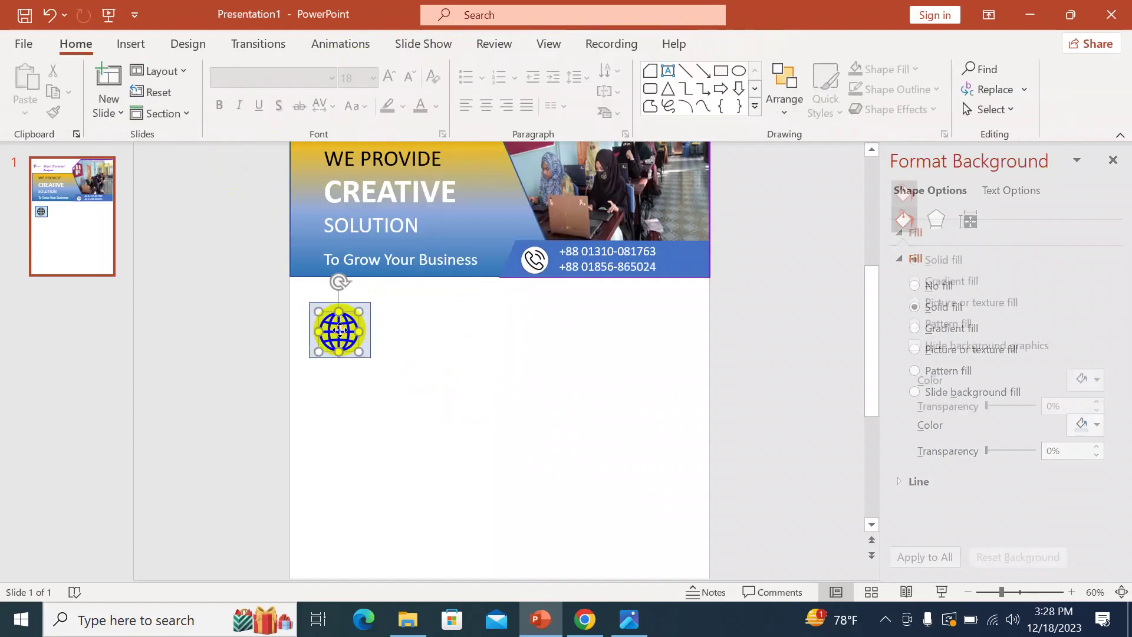
drag(411, 387, 298, 285)
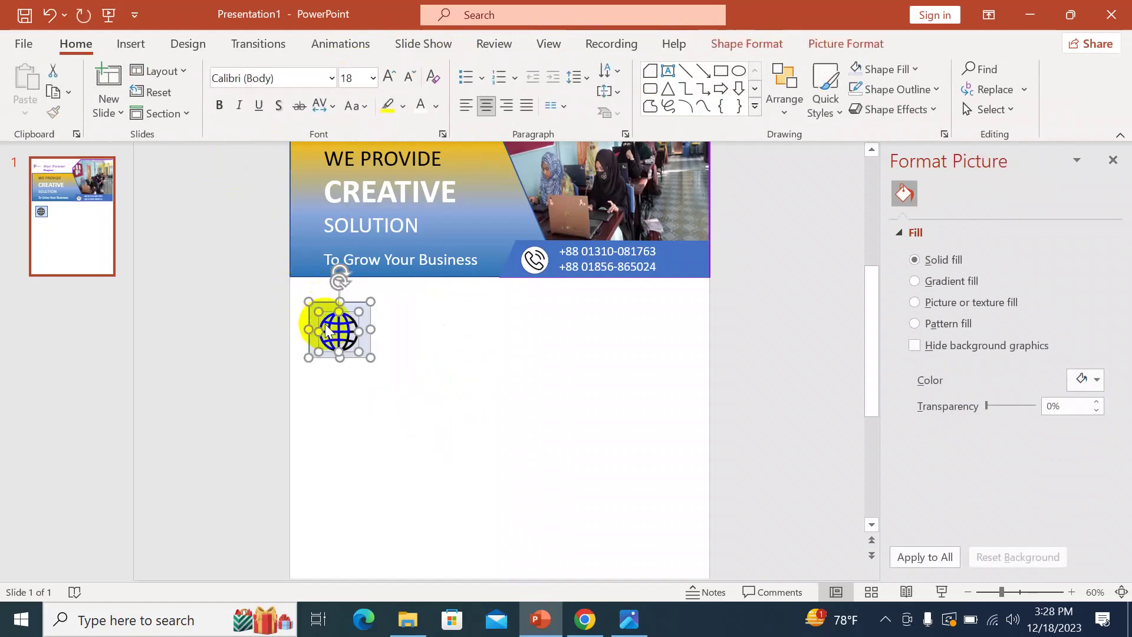
drag(373, 361, 351, 334)
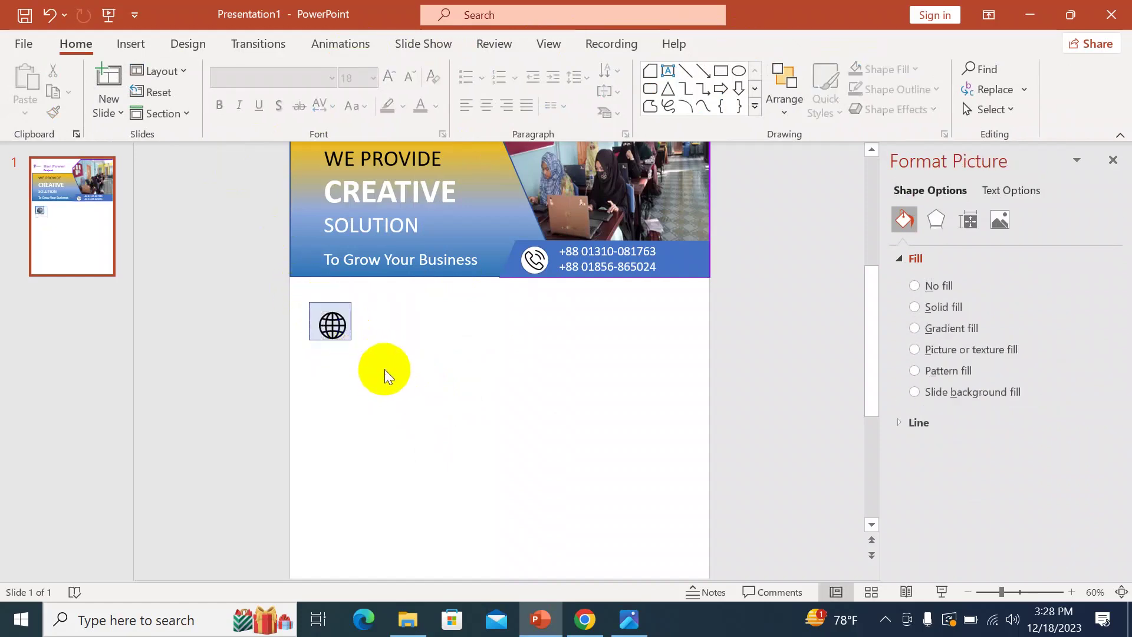
Step: Move the boxed globe icon slightly right and down into position
click(384, 371)
click(339, 334)
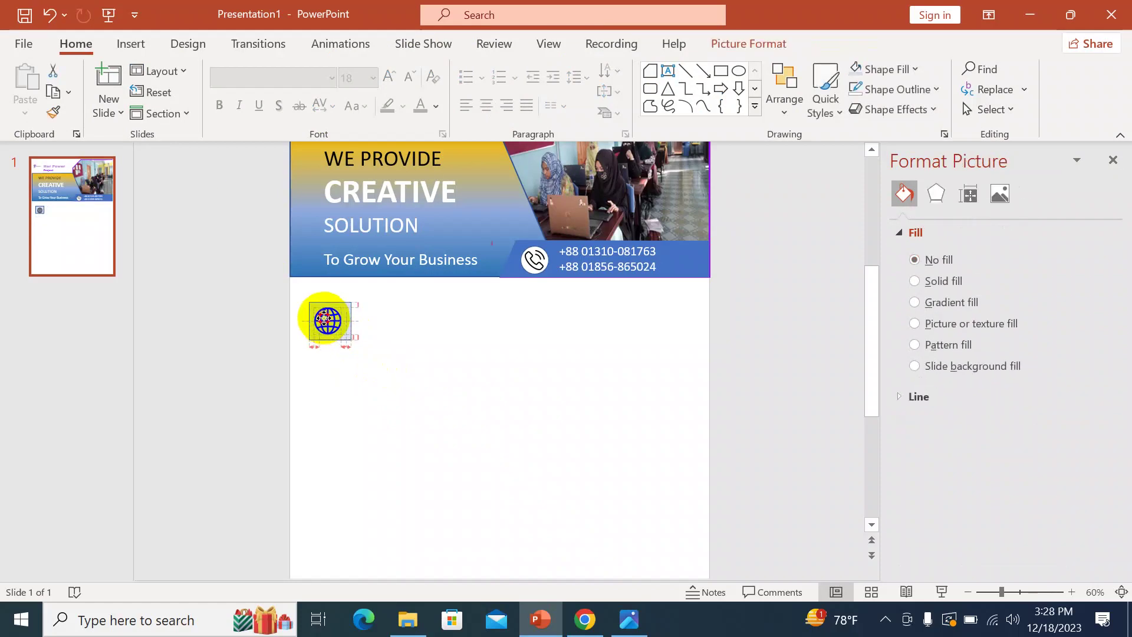
click(350, 368)
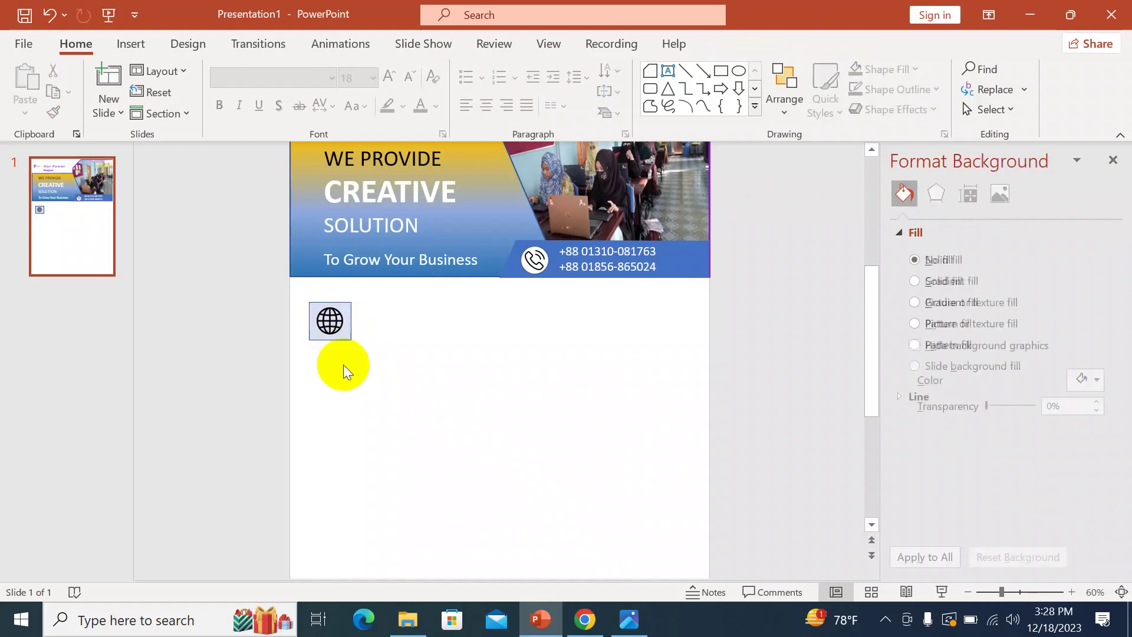
drag(297, 291, 419, 396)
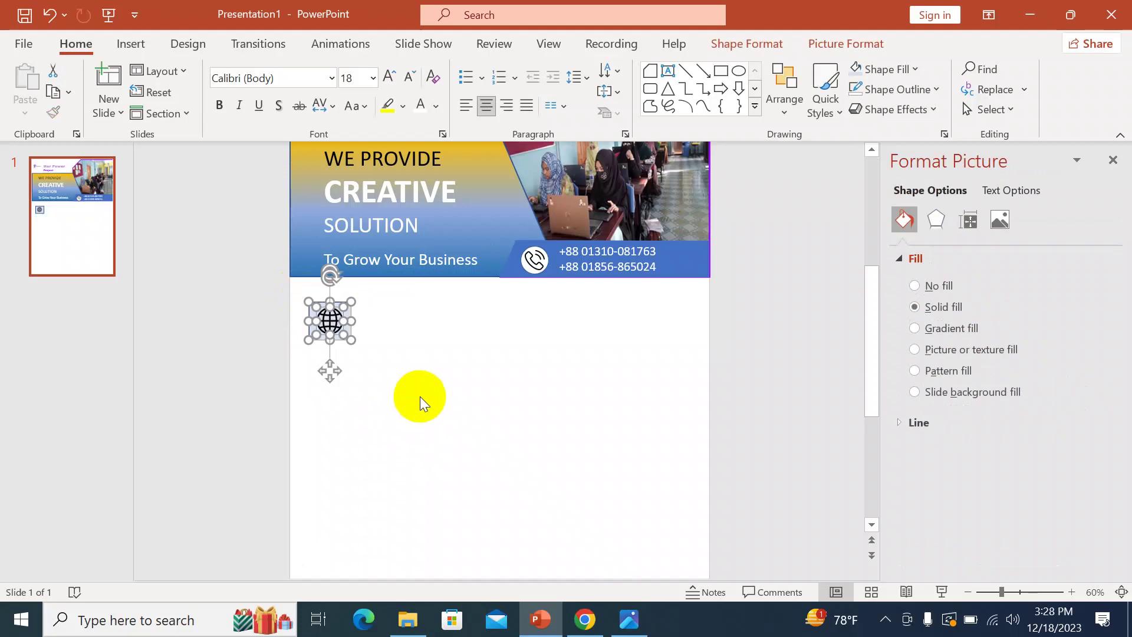
click(412, 397)
mouse_move(330, 321)
mouse_down()
mouse_move(345, 329)
mouse_move(340, 391)
mouse_up()
click(367, 387)
Step: Duplicate the boxed globe with Ctrl+D to stack copies below, then compare with the reference
click(340, 329)
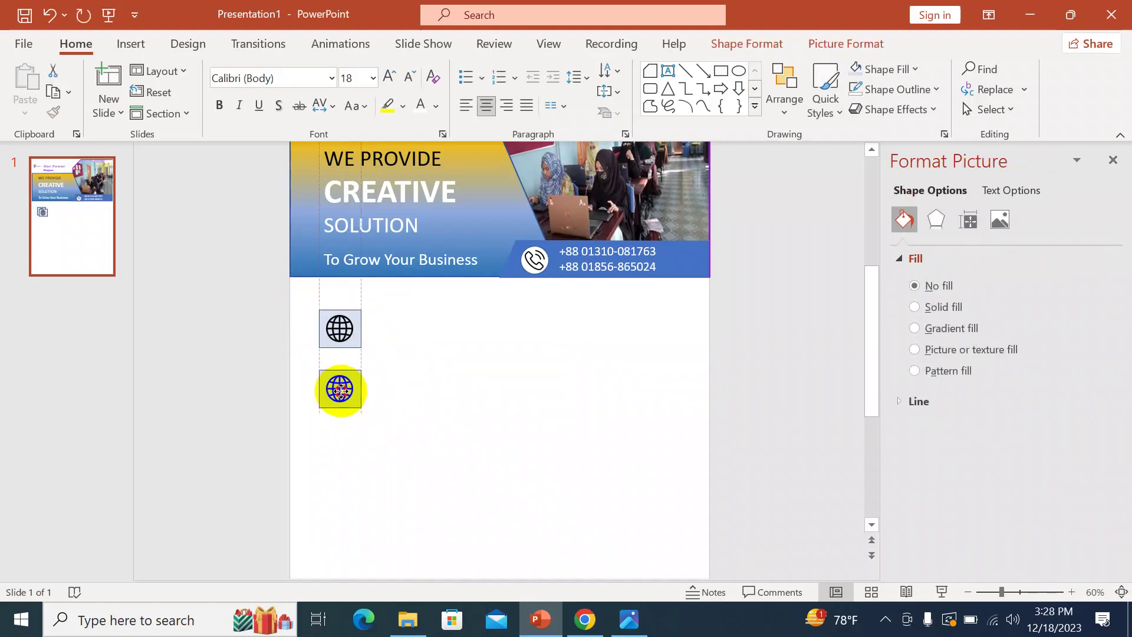
key(ctrl+d)
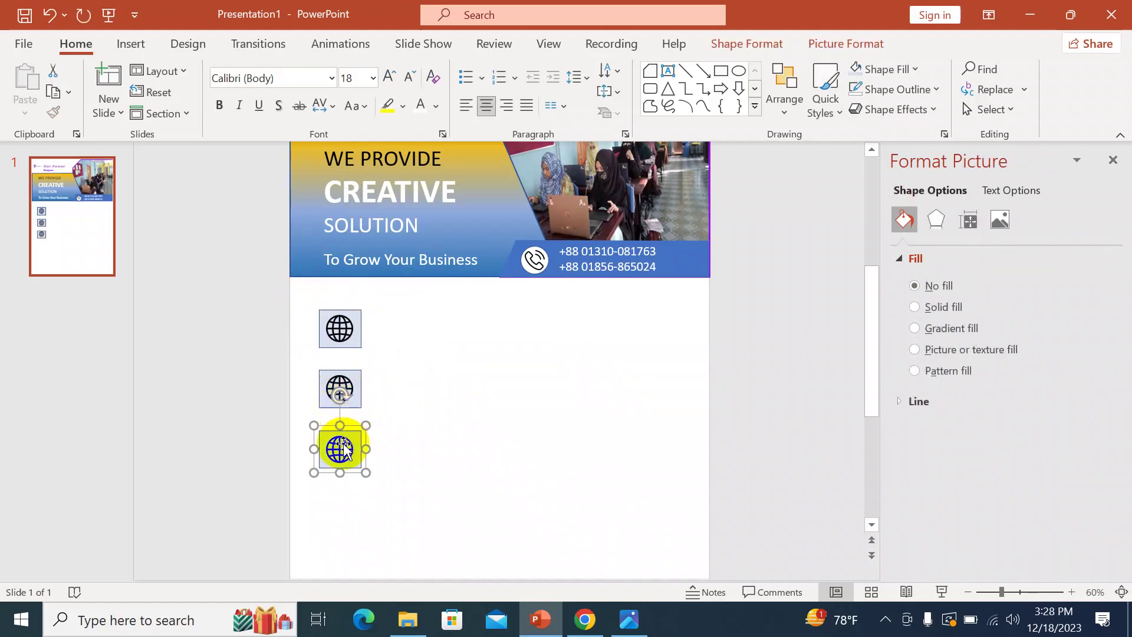
click(464, 417)
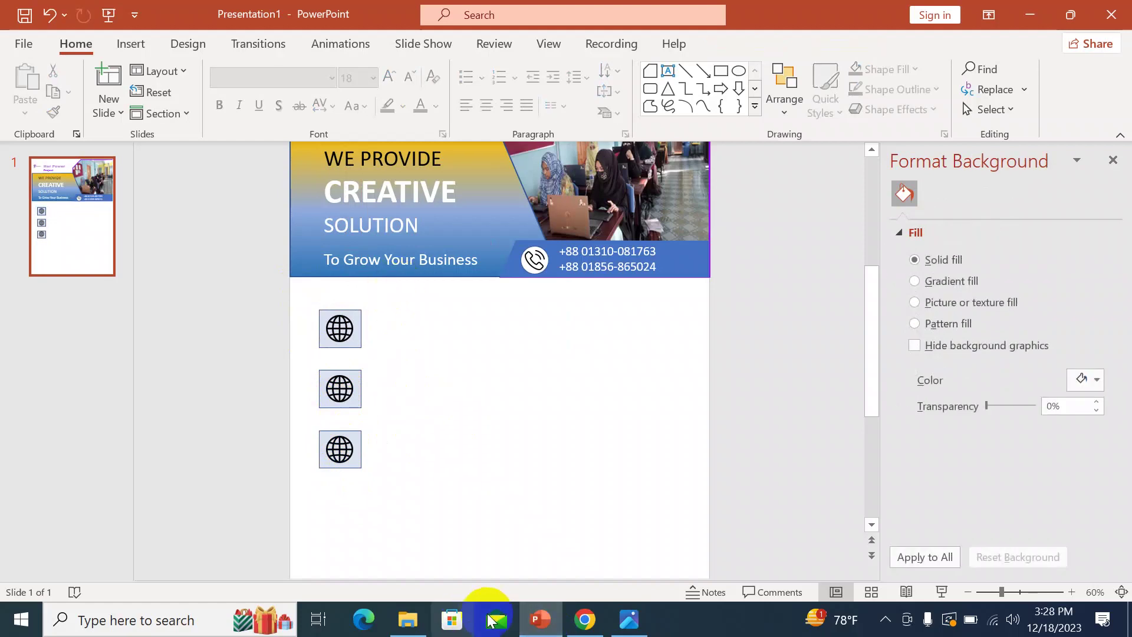
click(629, 619)
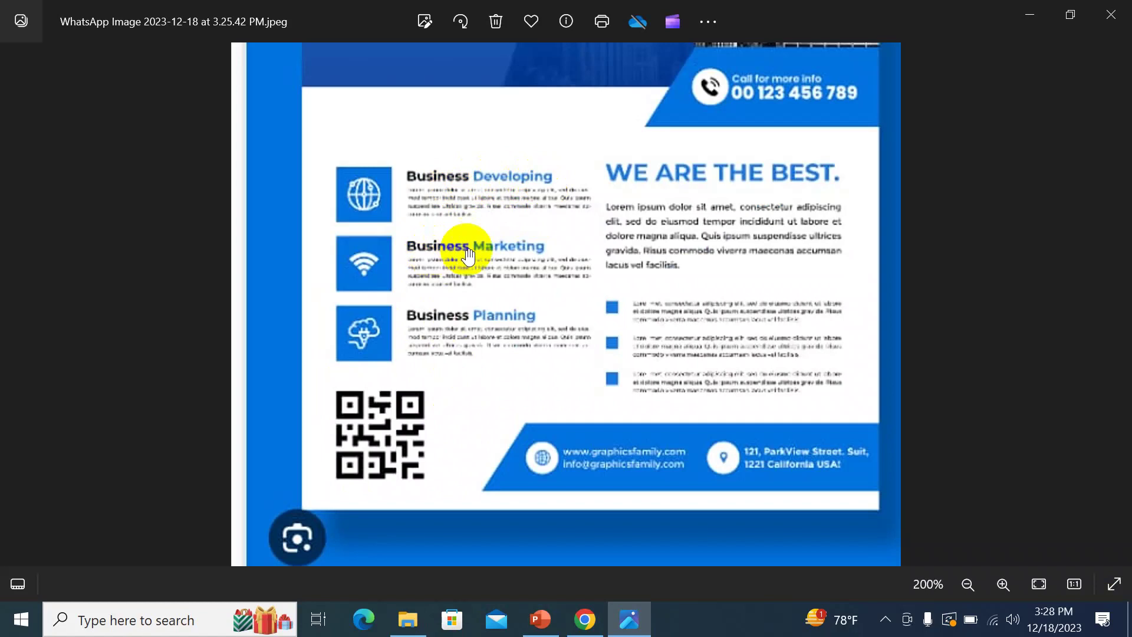
click(559, 586)
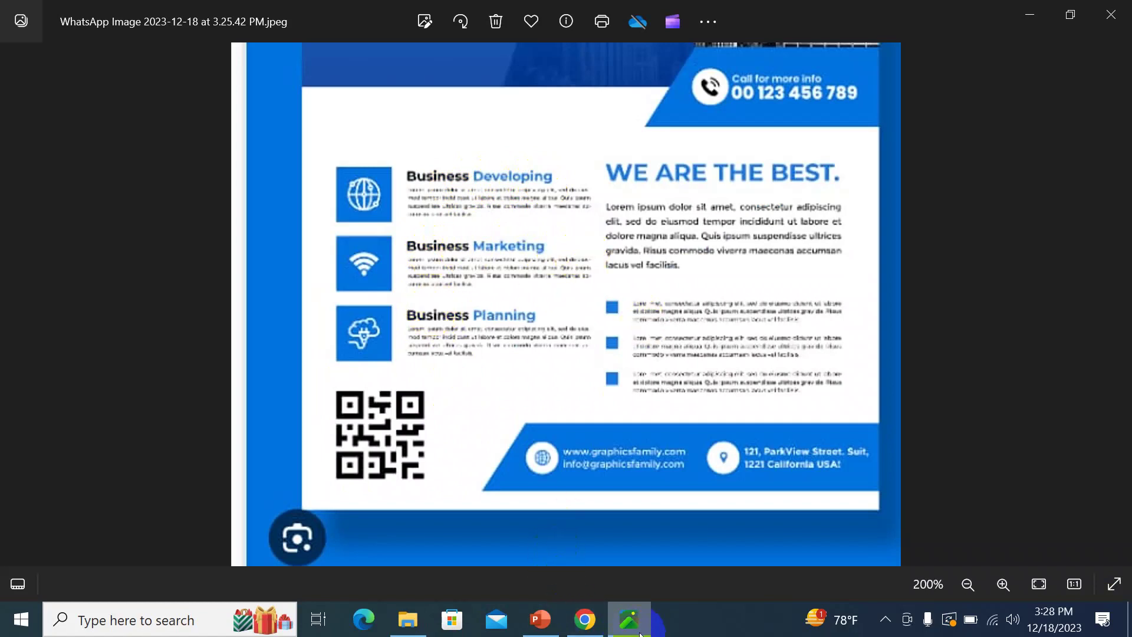
click(629, 620)
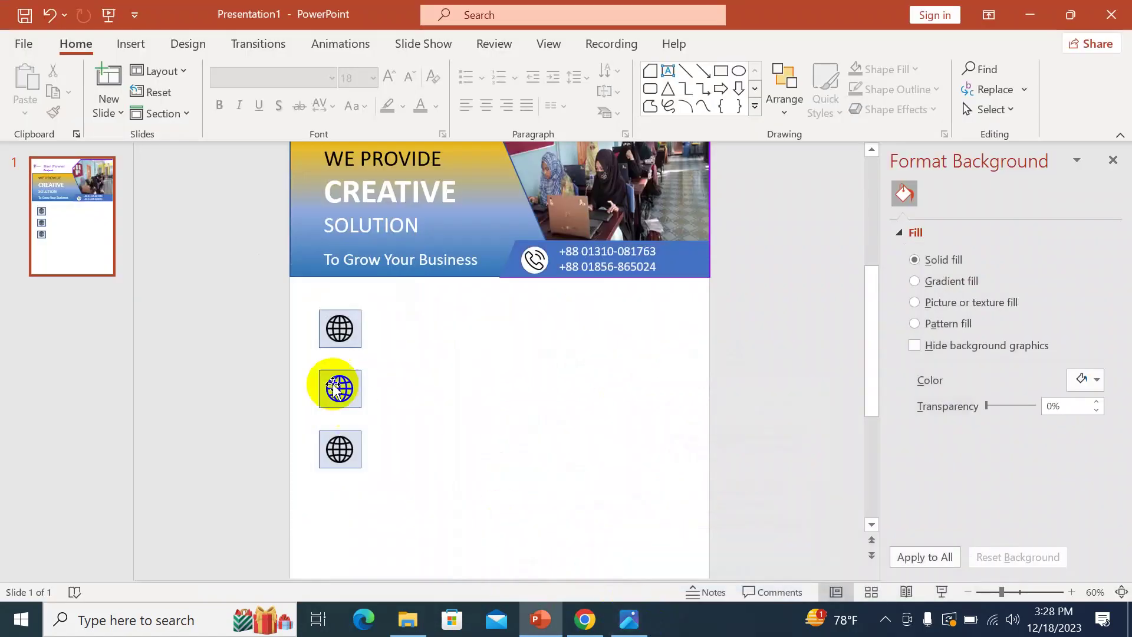
Step: Draw a text box right of the top globe and type 'Business Developing'
click(134, 47)
click(758, 106)
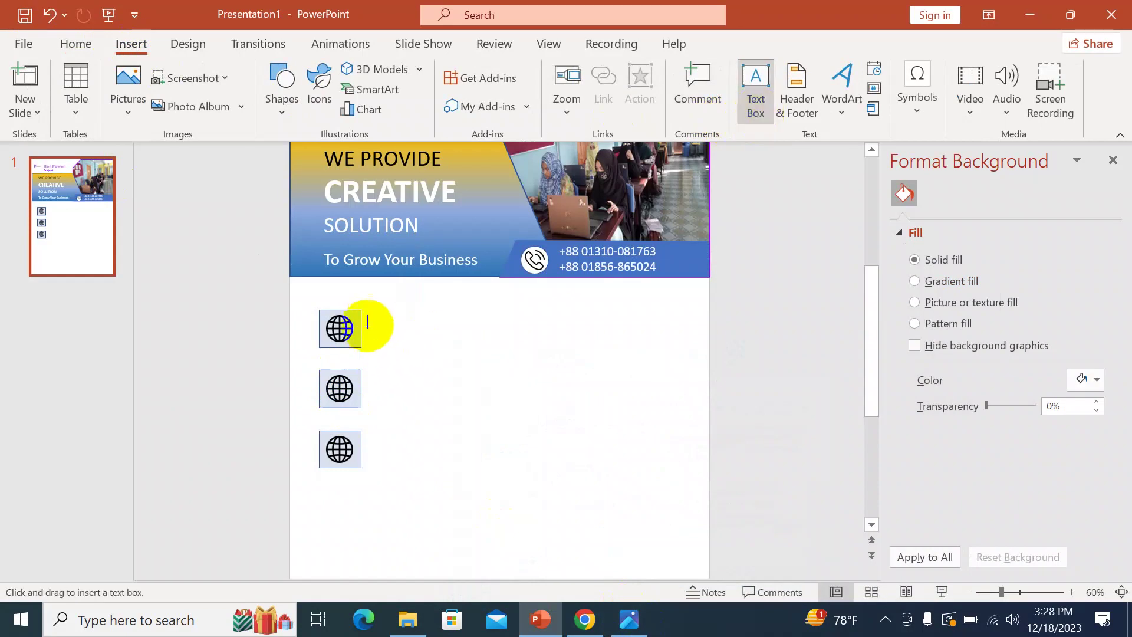
mouse_move(370, 310)
mouse_down()
mouse_move(517, 359)
mouse_move(524, 351)
mouse_up()
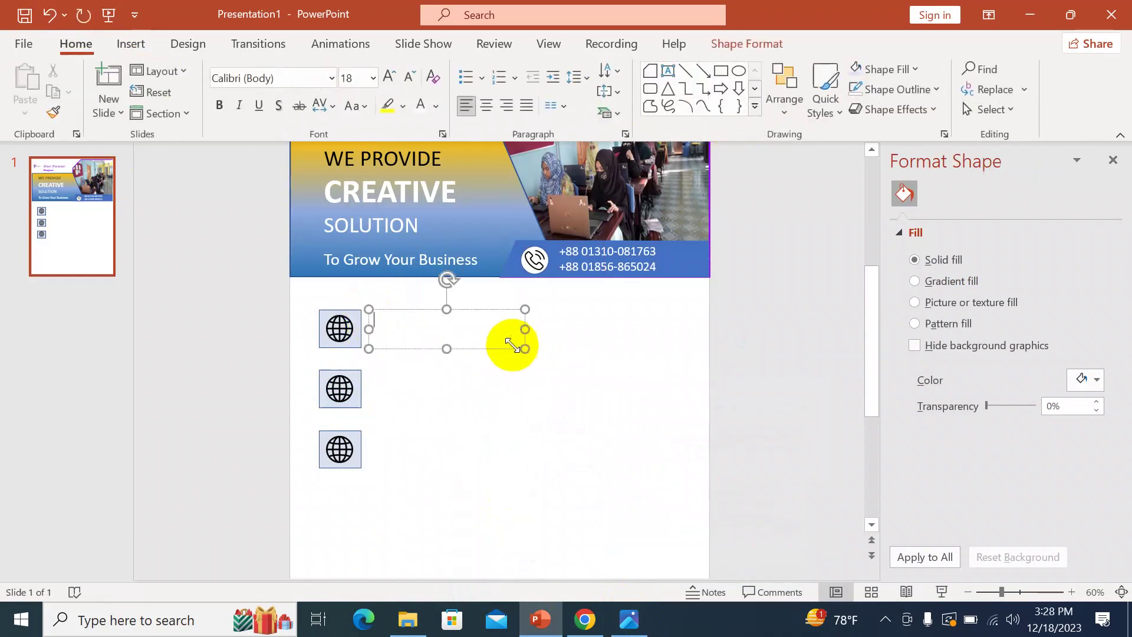
text(Business Developing)
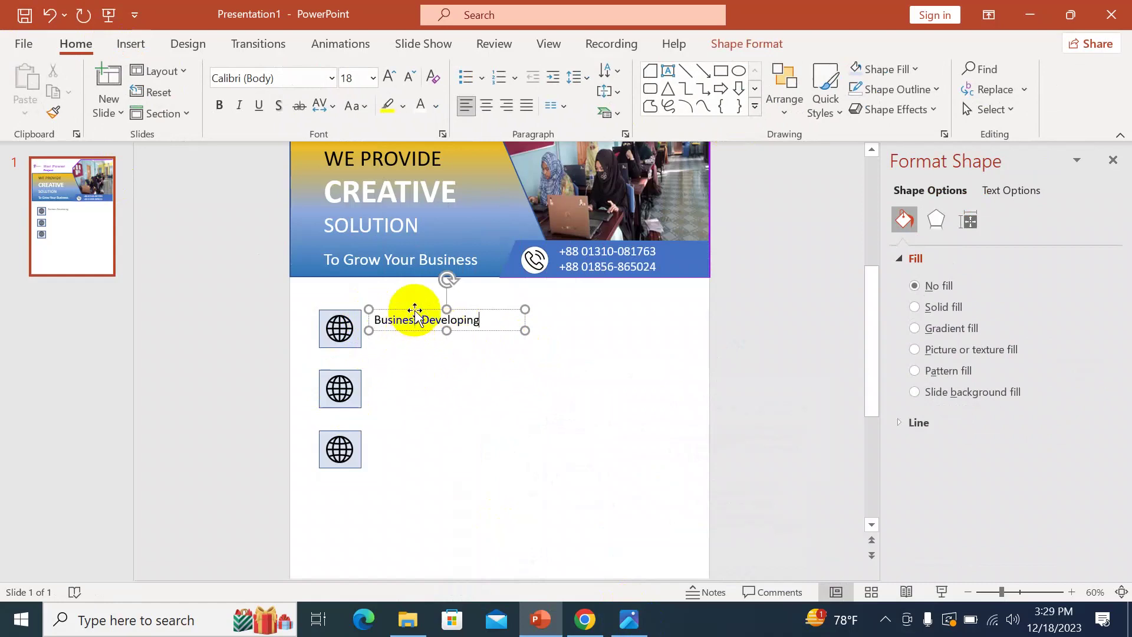
click(629, 619)
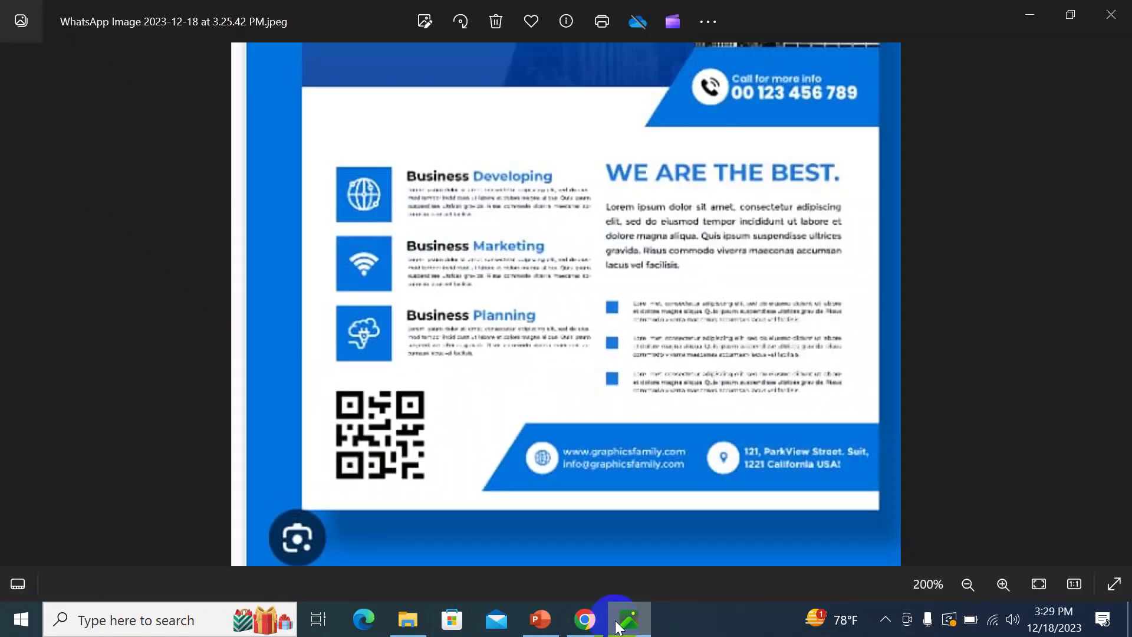
click(617, 626)
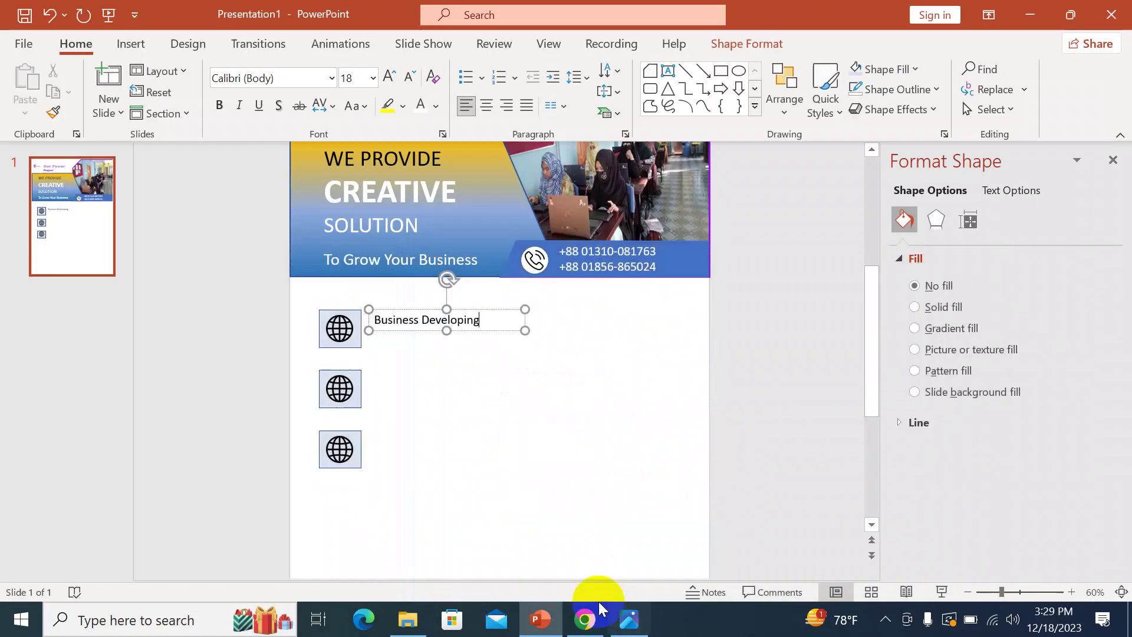
drag(420, 320, 352, 319)
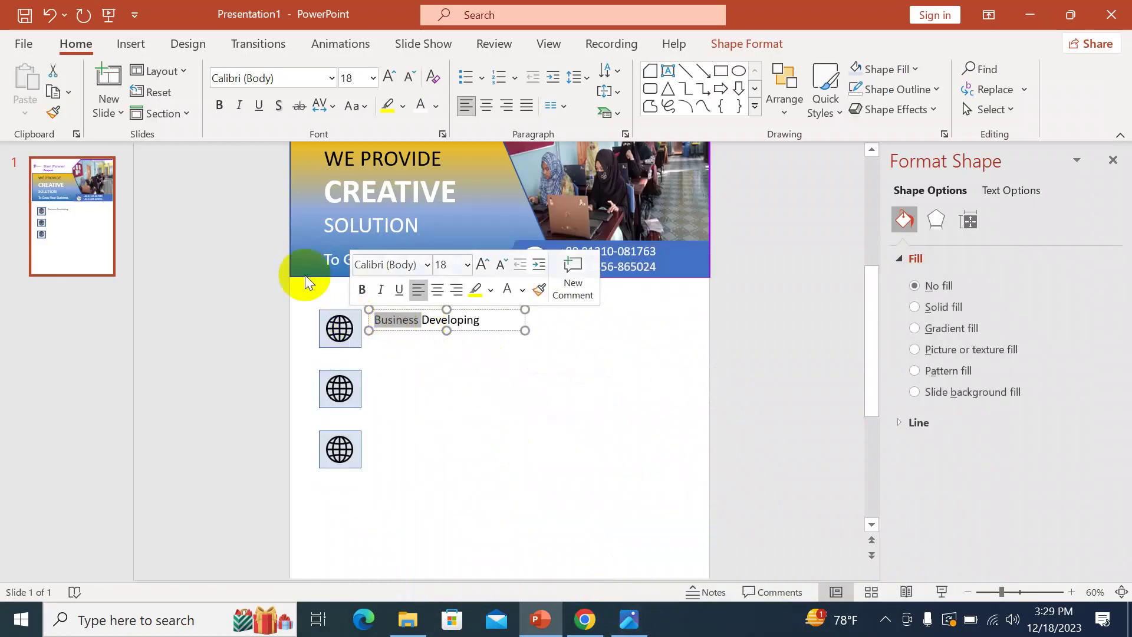
Step: Make the word 'Business' bold Arial Black, undoing an accidental text box move
click(219, 105)
click(333, 79)
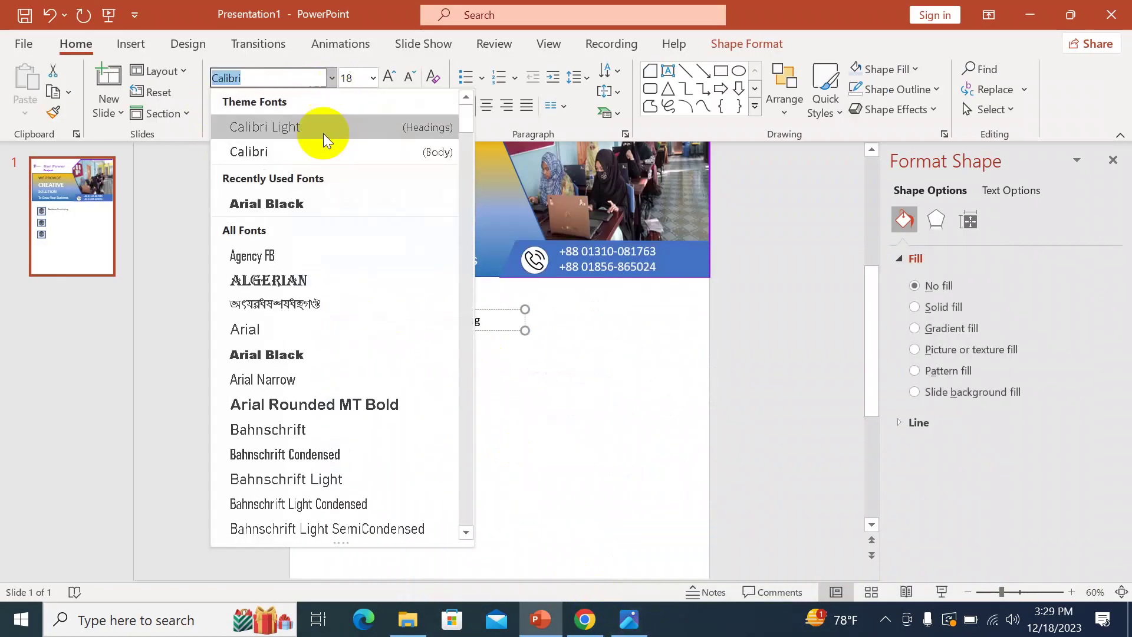
click(300, 206)
click(502, 322)
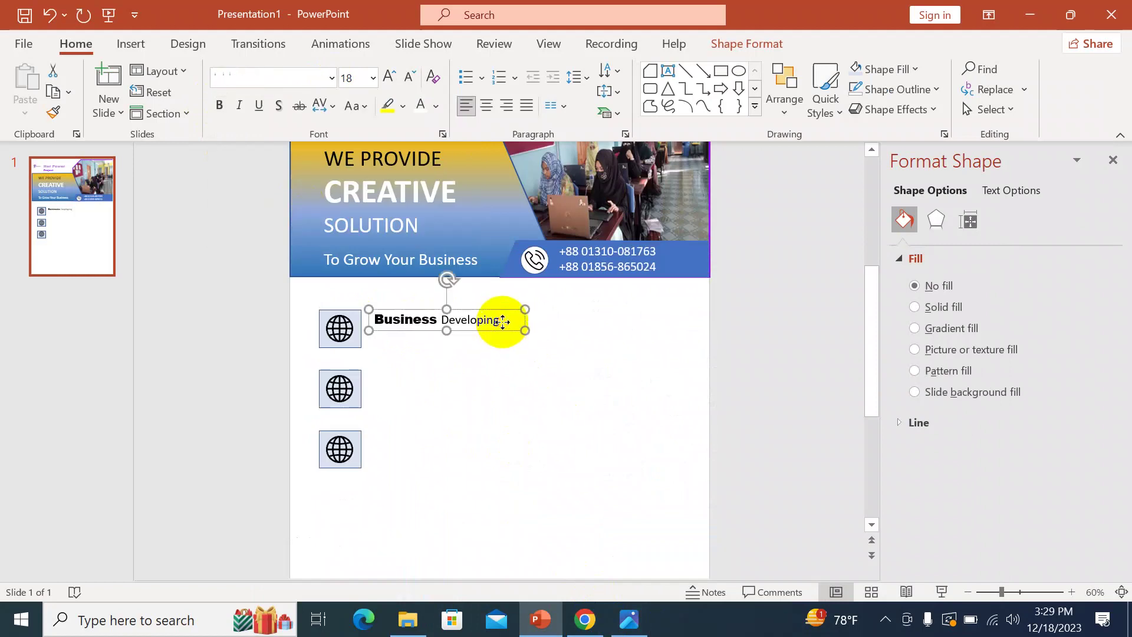
drag(500, 321, 442, 320)
key(ctrl+z)
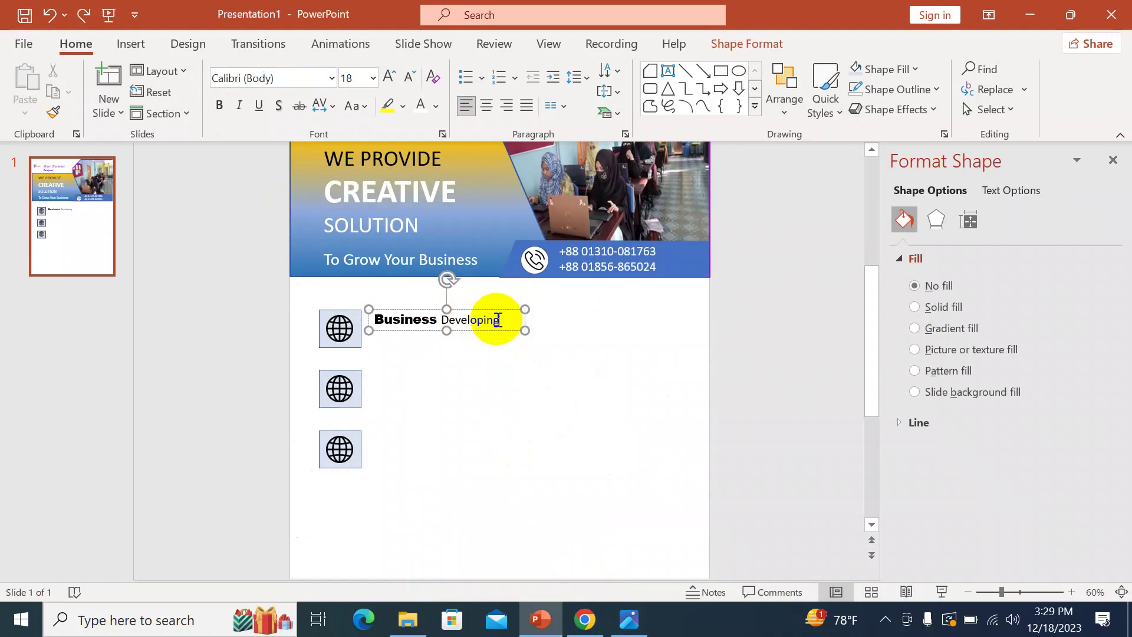
Step: Make 'Developing' blue, bold Arial Black, then bring up the browser
double_click(486, 320)
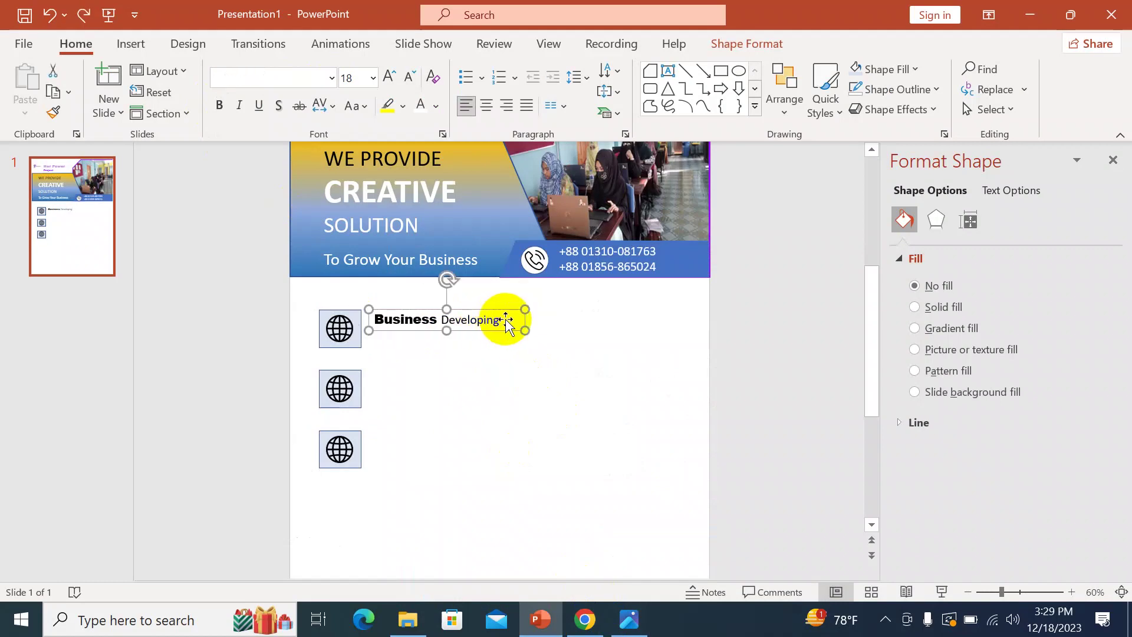
drag(497, 323, 442, 323)
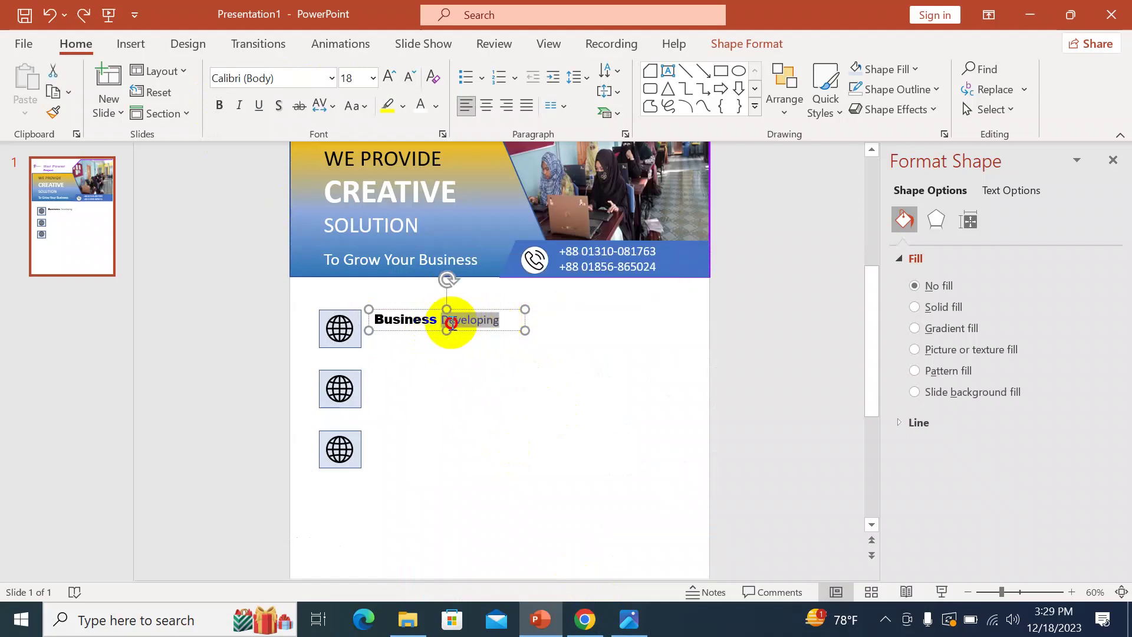
click(437, 111)
click(483, 154)
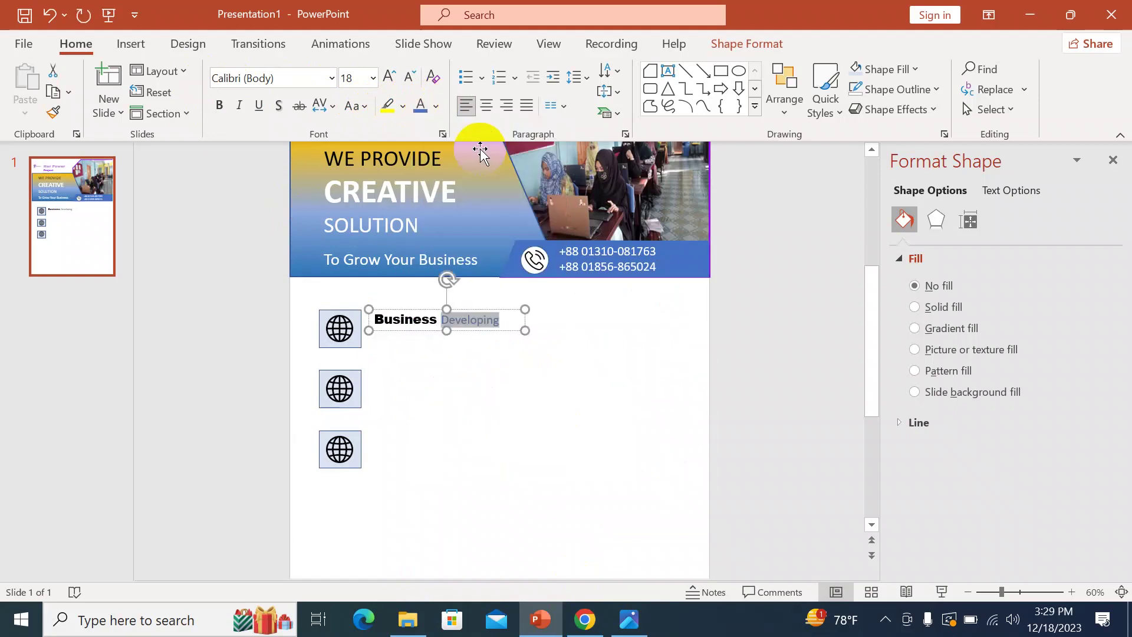
click(223, 108)
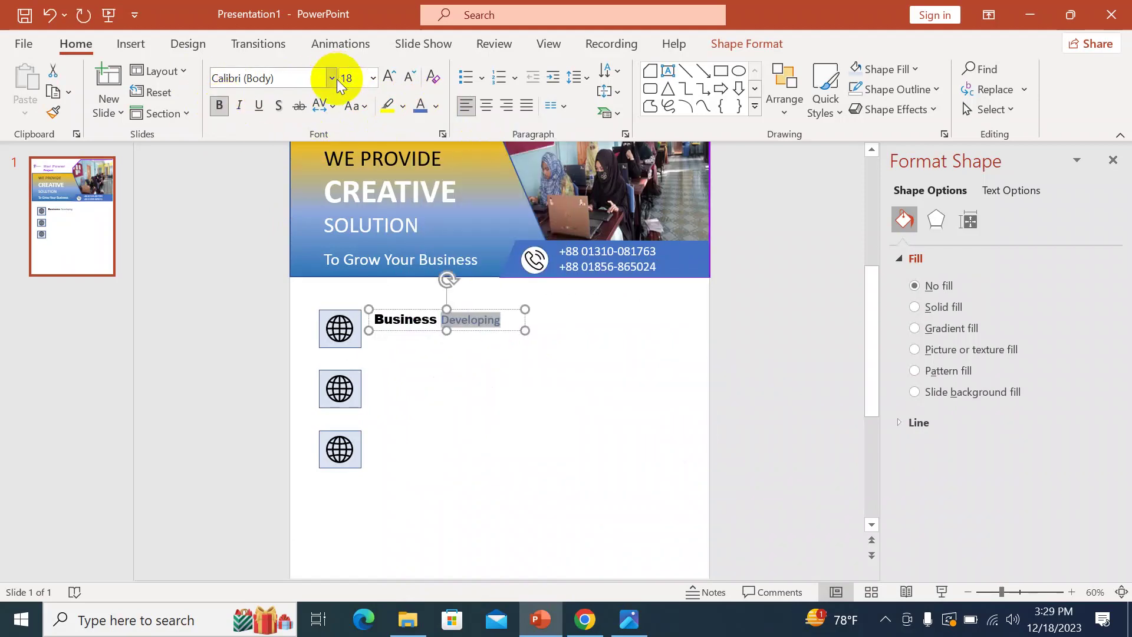
click(332, 81)
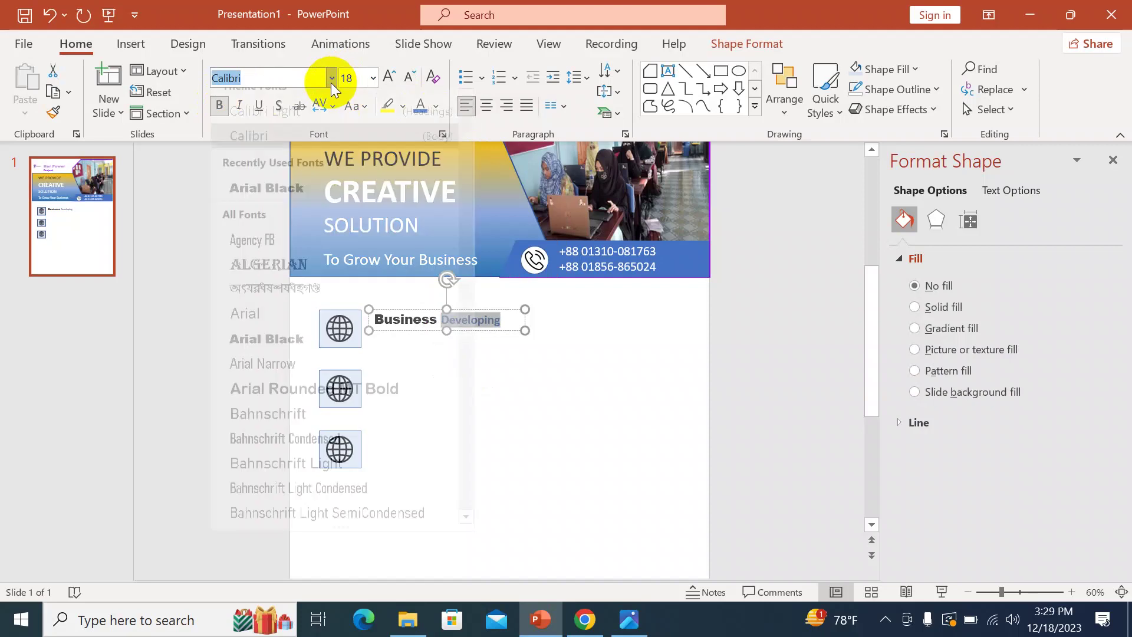
click(301, 207)
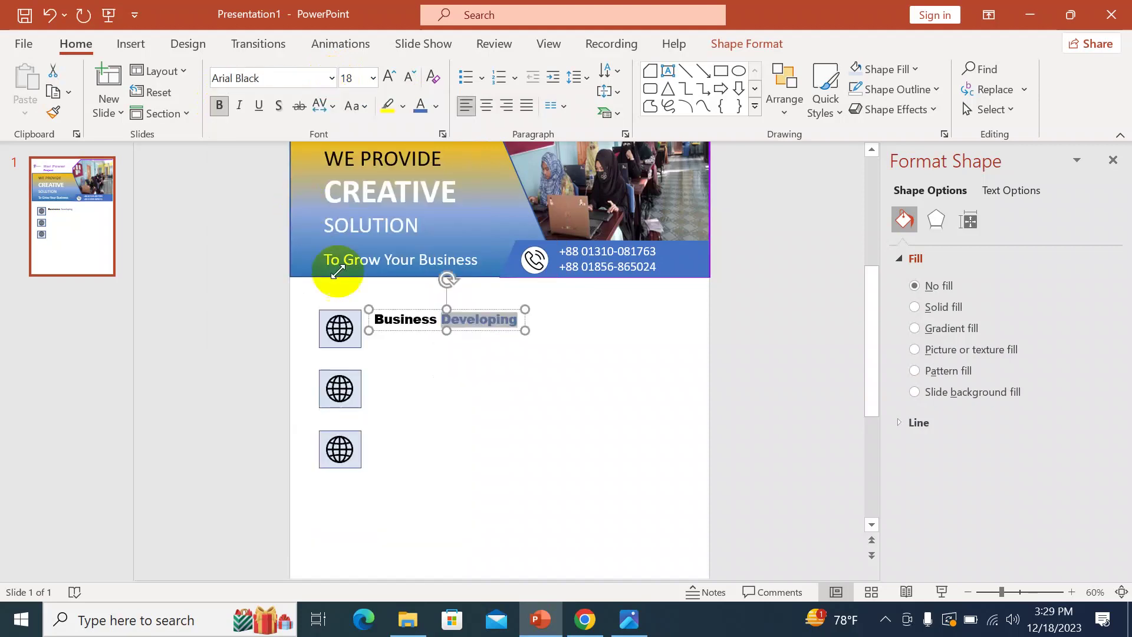
click(448, 363)
click(516, 319)
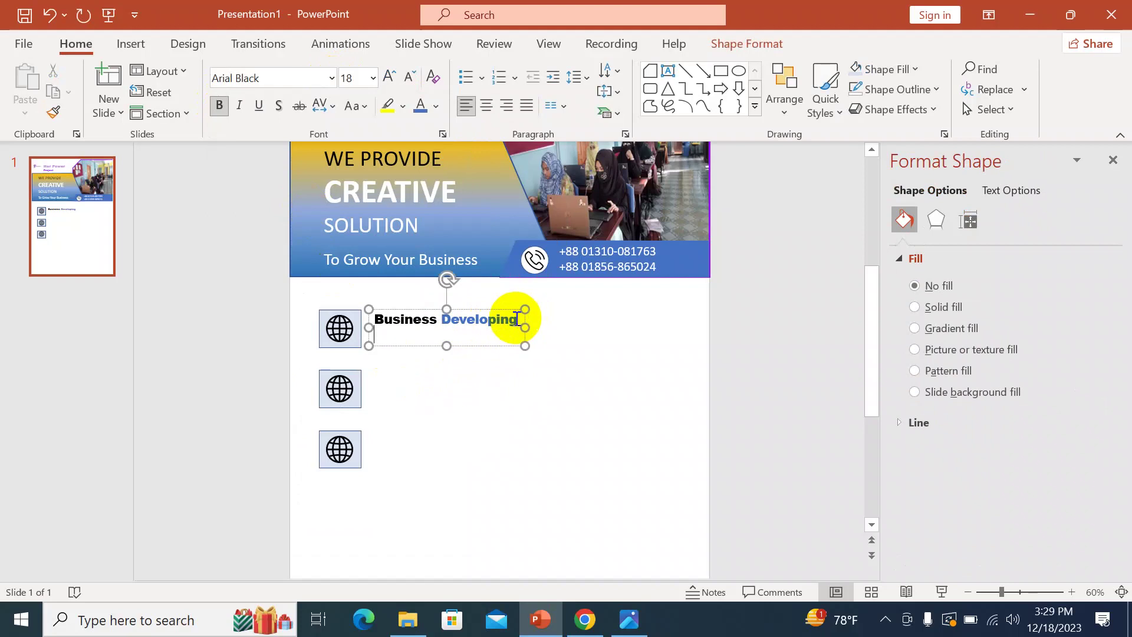
click(585, 619)
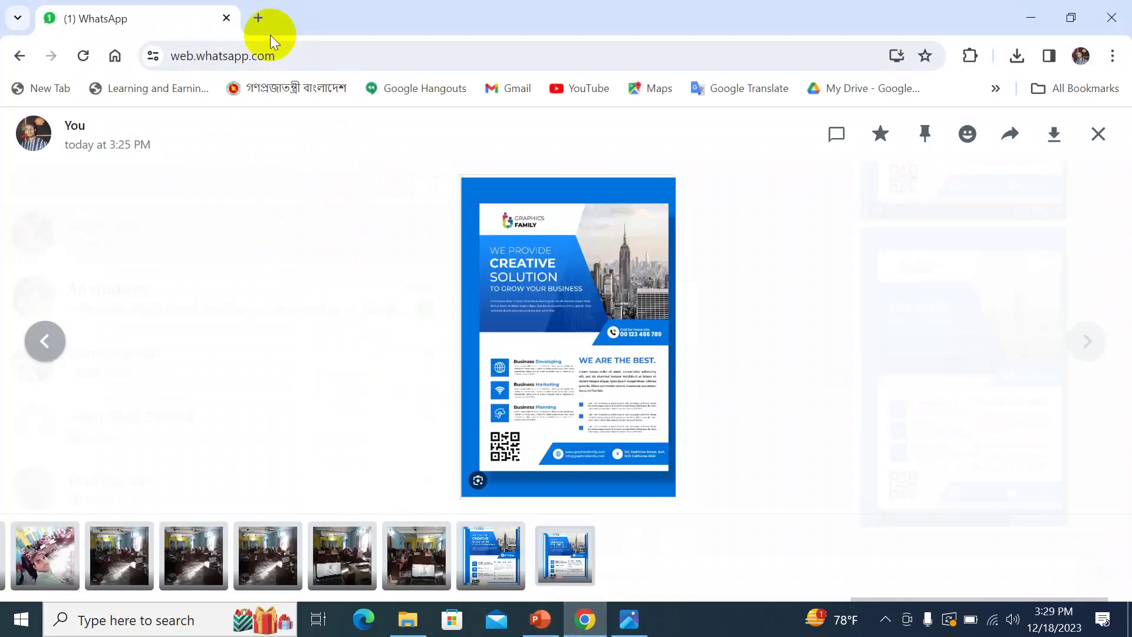
Step: Search Google for 'lorem ipsum' in a new tab and open the lipsum.com result
click(259, 17)
text(l)
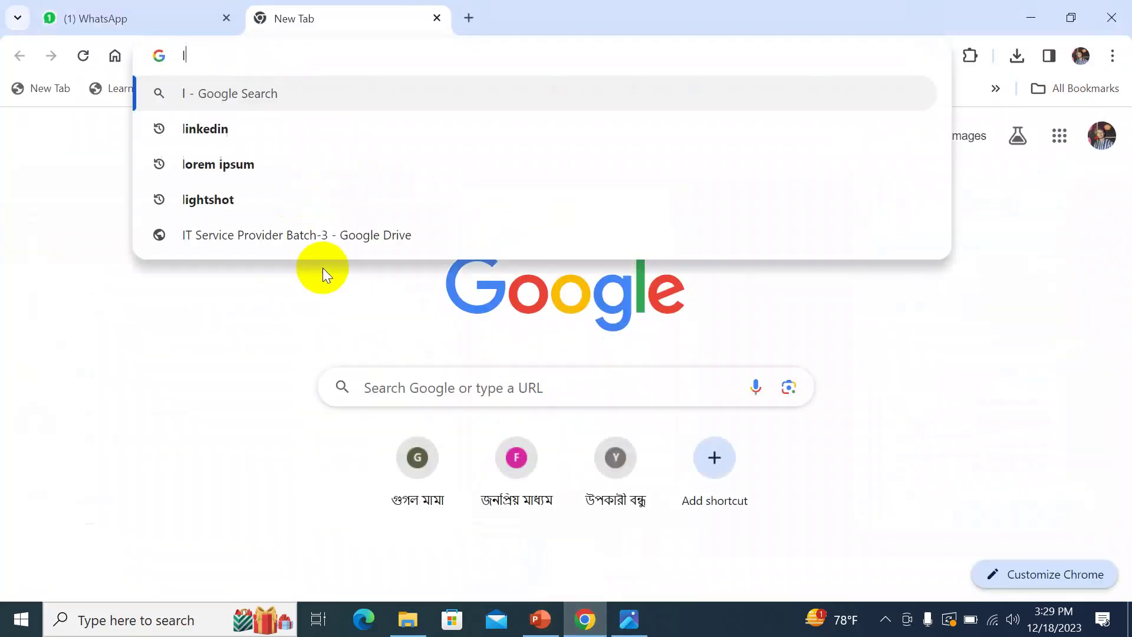
text(orem ipsum)
key(Return)
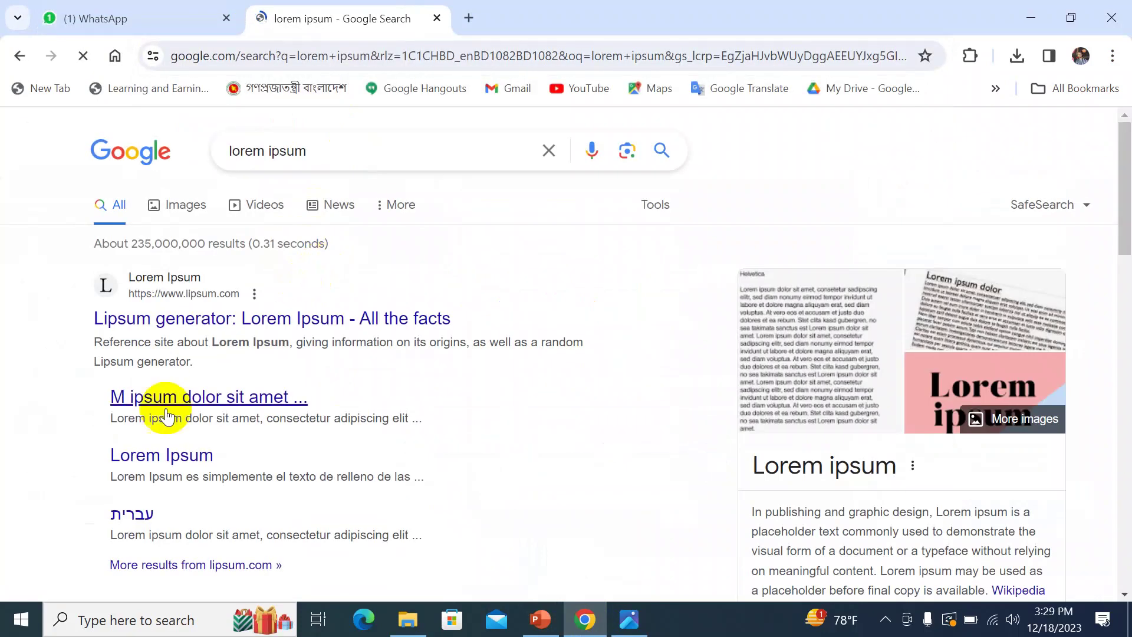
click(221, 321)
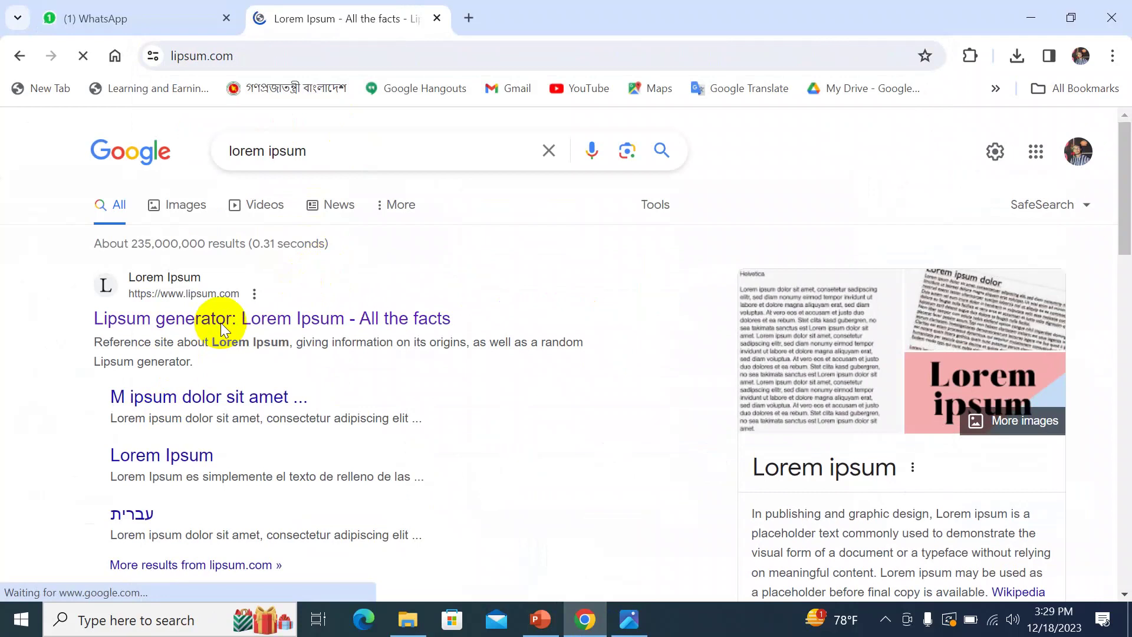
Step: Select the first Lorem Ipsum sentence, then place the caret on the heading's empty second line in PowerPoint
scroll(392, 467, down, 5)
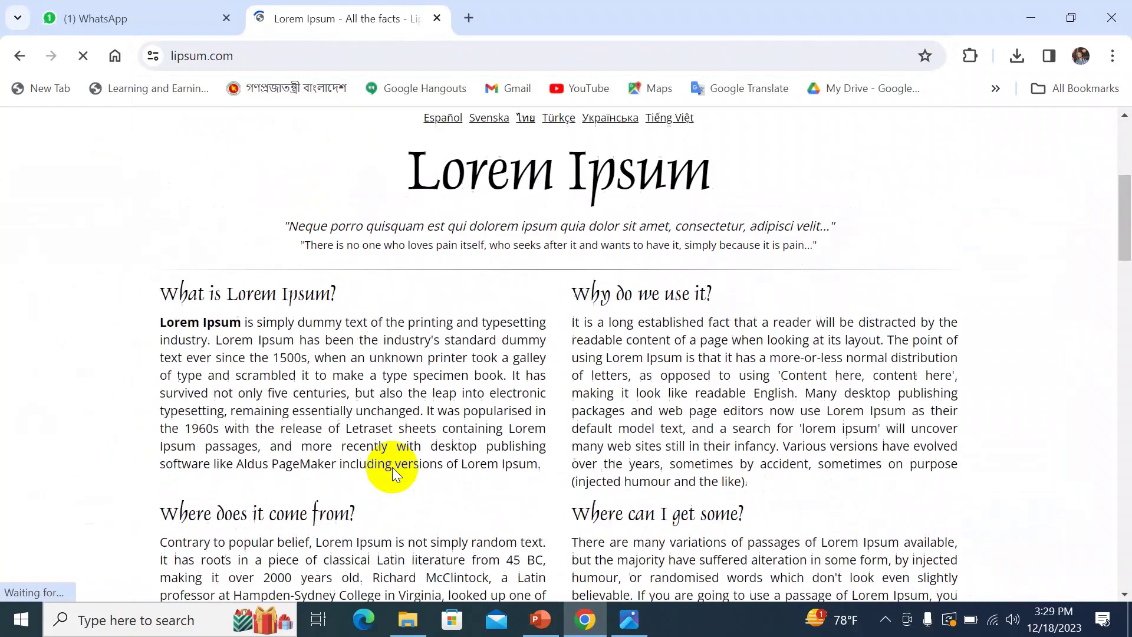
scroll(391, 467, down, 2)
mouse_move(165, 192)
mouse_down()
mouse_move(429, 204)
mouse_move(212, 207)
mouse_up()
key(ctrl+c)
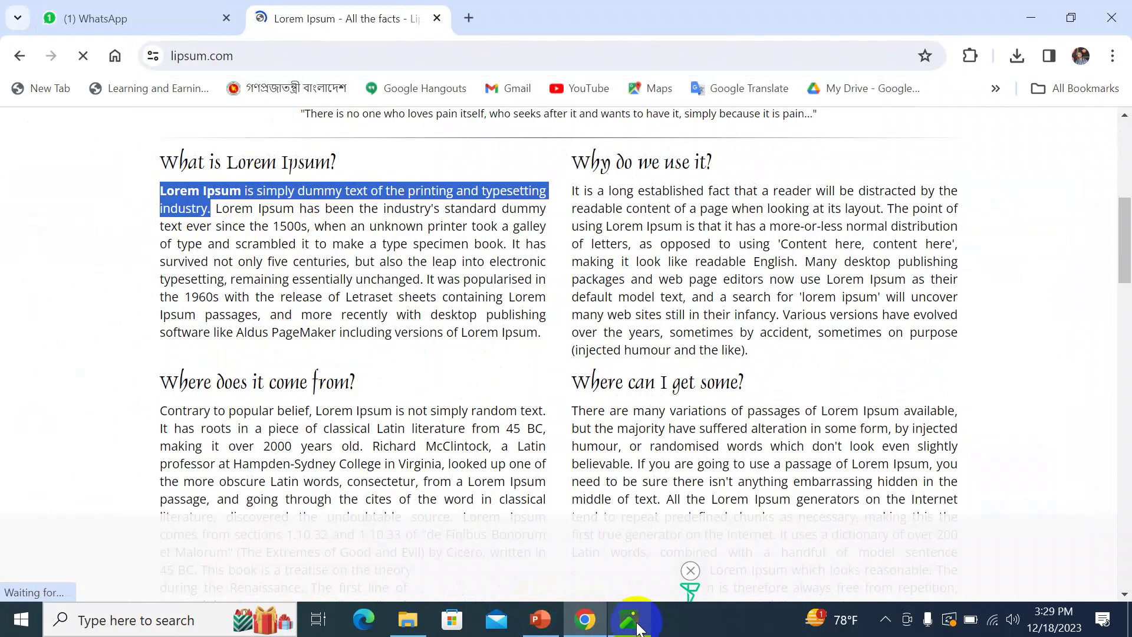
click(550, 629)
click(437, 335)
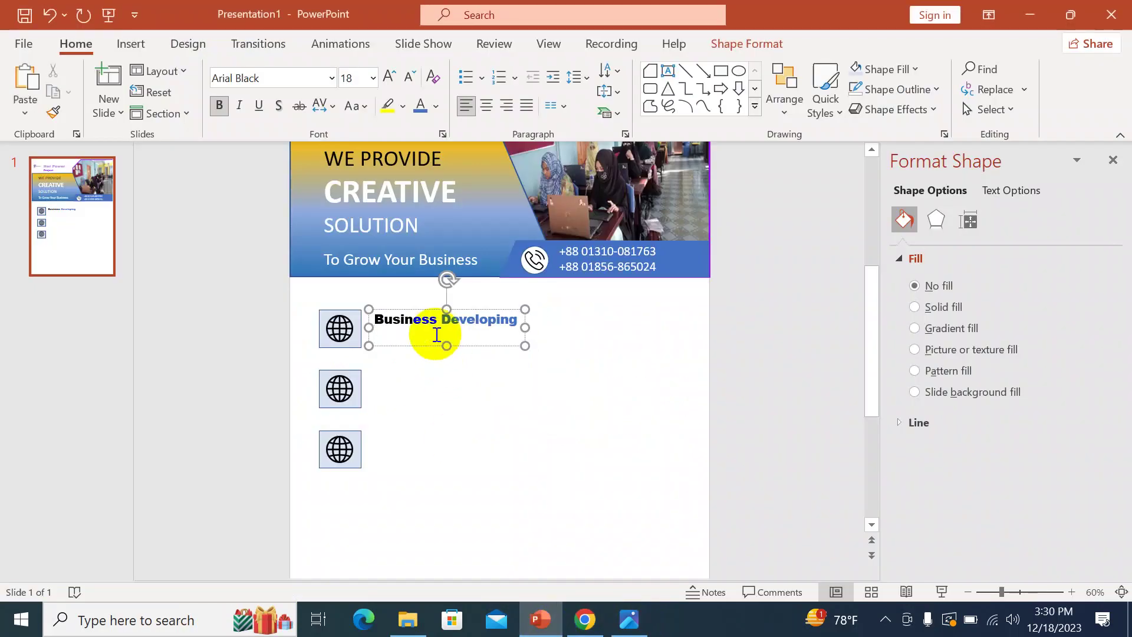
Step: Paste the Lorem Ipsum sentence under the heading and reduce it to 12 pt
key(ctrl+v)
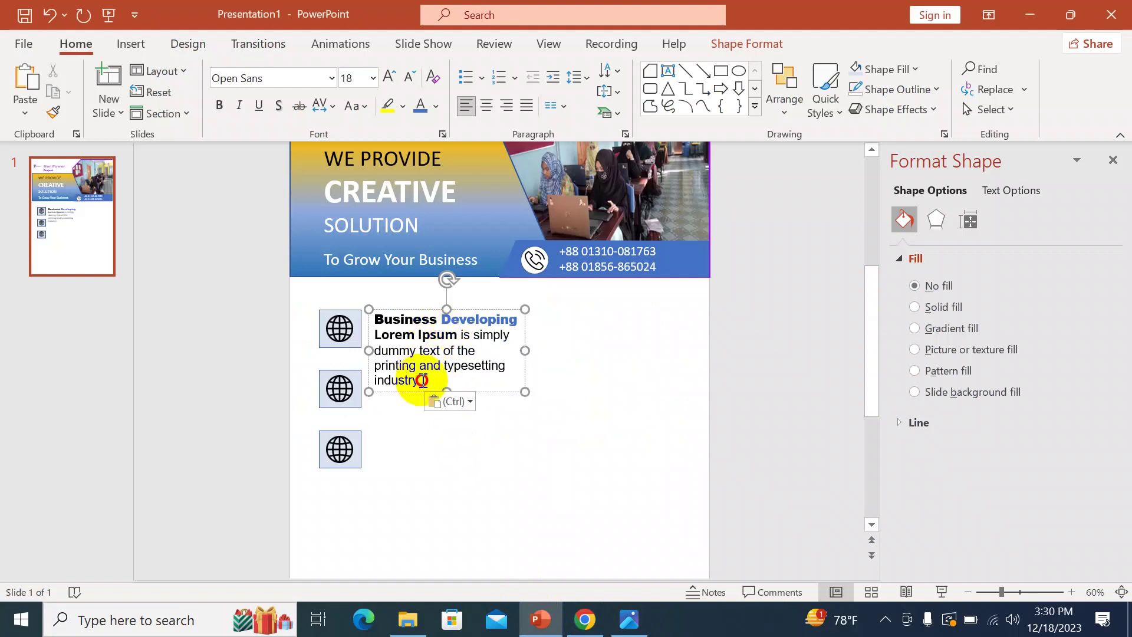
drag(422, 380, 374, 333)
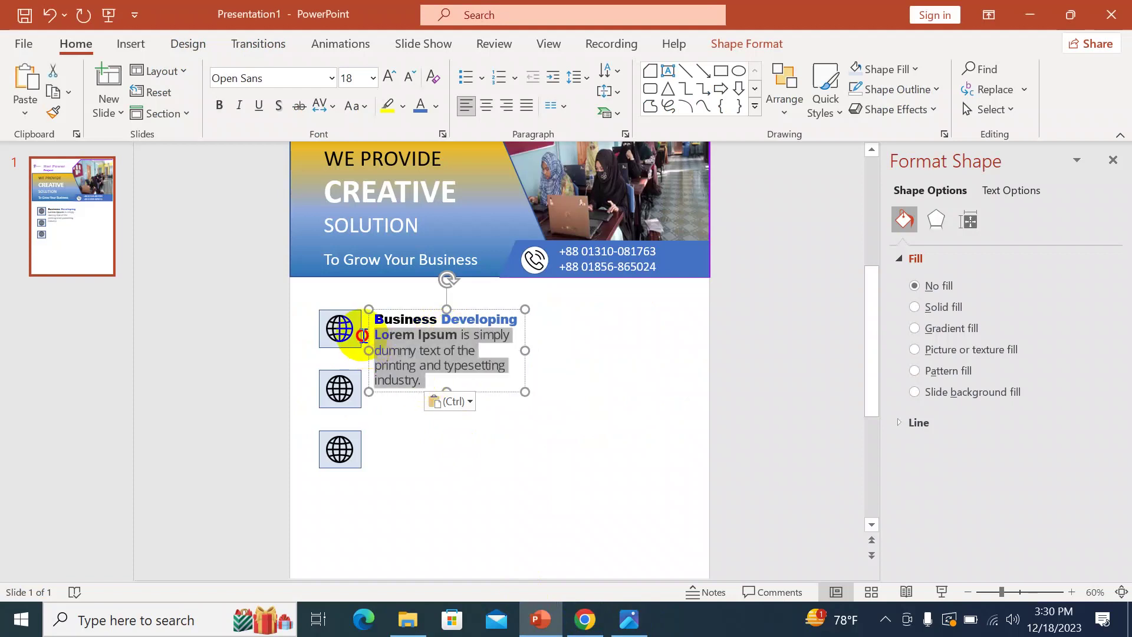
click(407, 84)
click(408, 84)
click(409, 83)
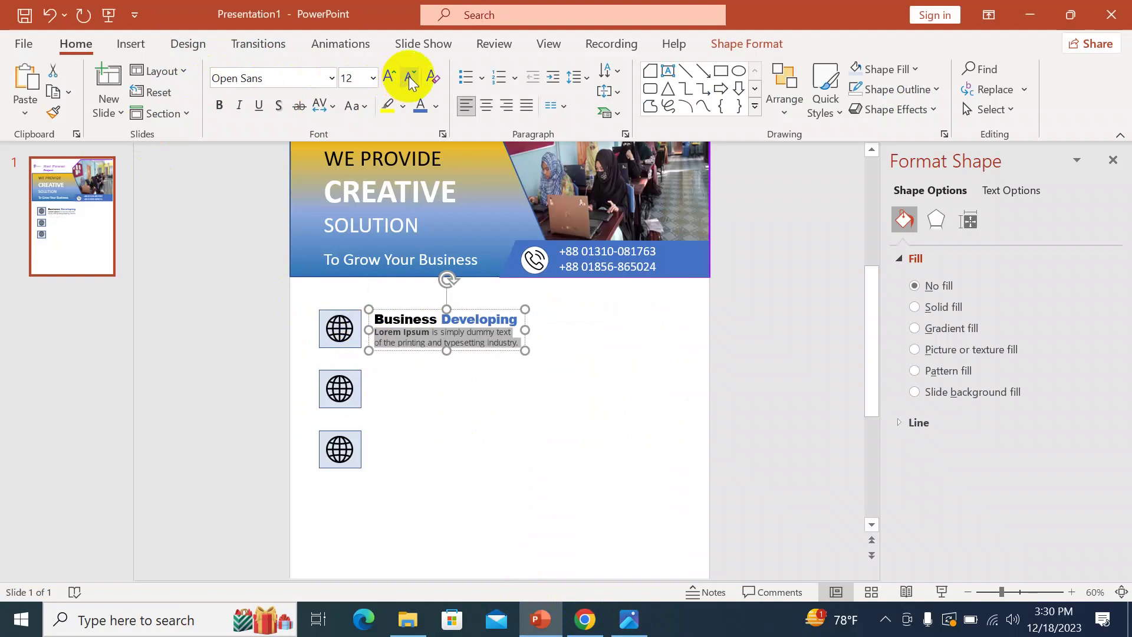
click(477, 342)
Step: Duplicate the heading text box twice, aligning copies beside the second and third globes
click(485, 360)
click(472, 304)
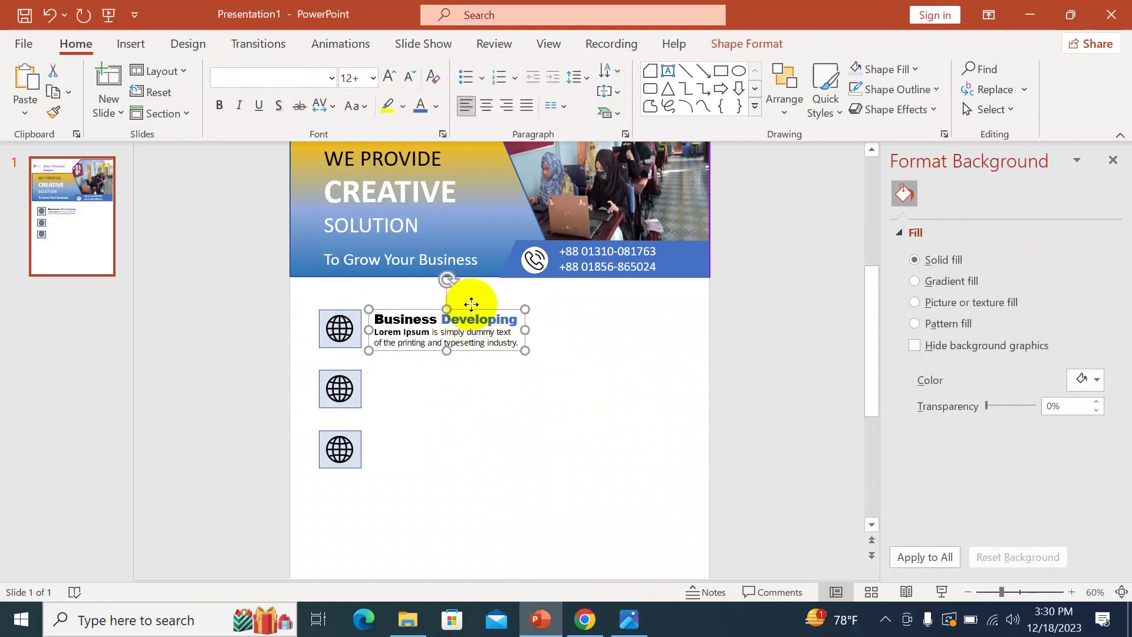
key(ctrl+d)
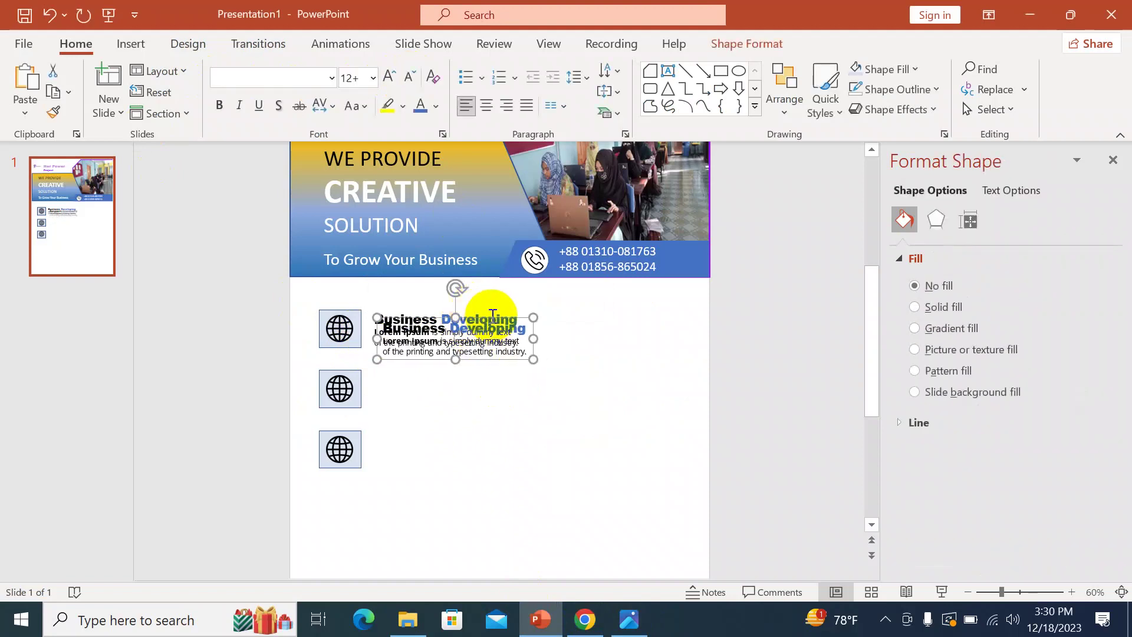
drag(493, 319, 484, 370)
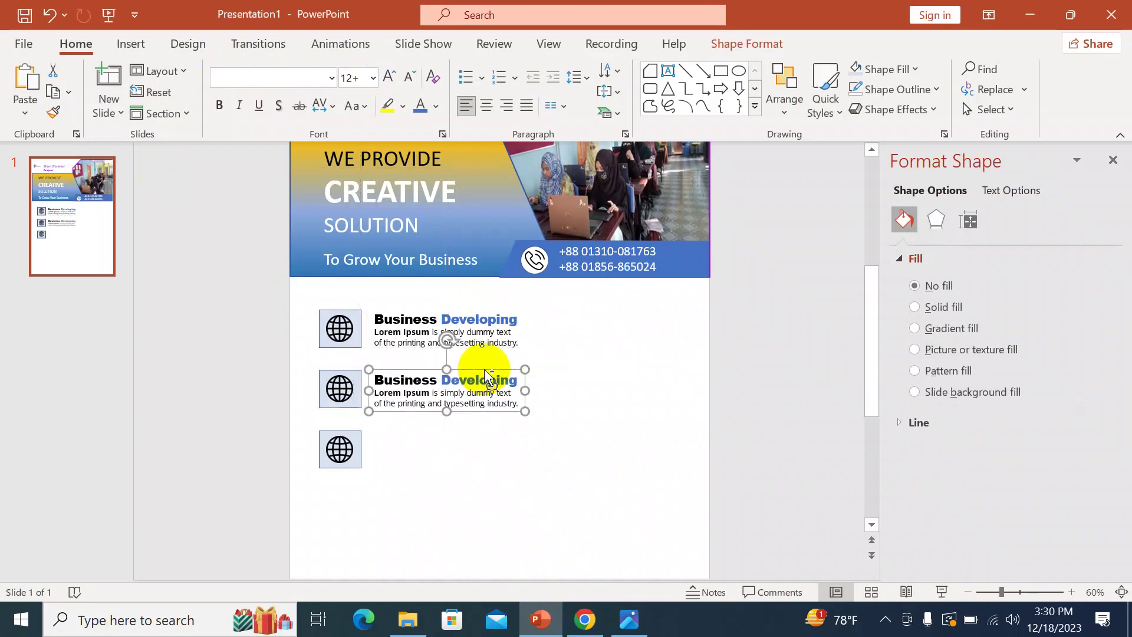
key(ctrl+d)
drag(462, 427, 458, 434)
click(572, 380)
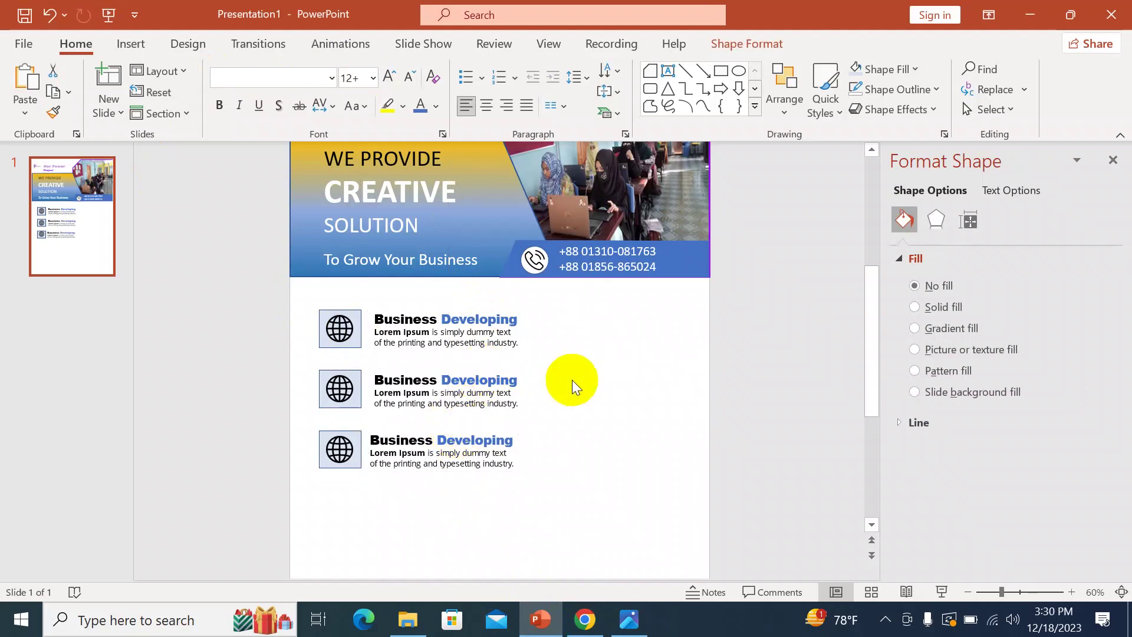
Step: Replace 'Developing' with 'Planing' in the second heading and 'Marketing' in the third
click(481, 319)
double_click(510, 380)
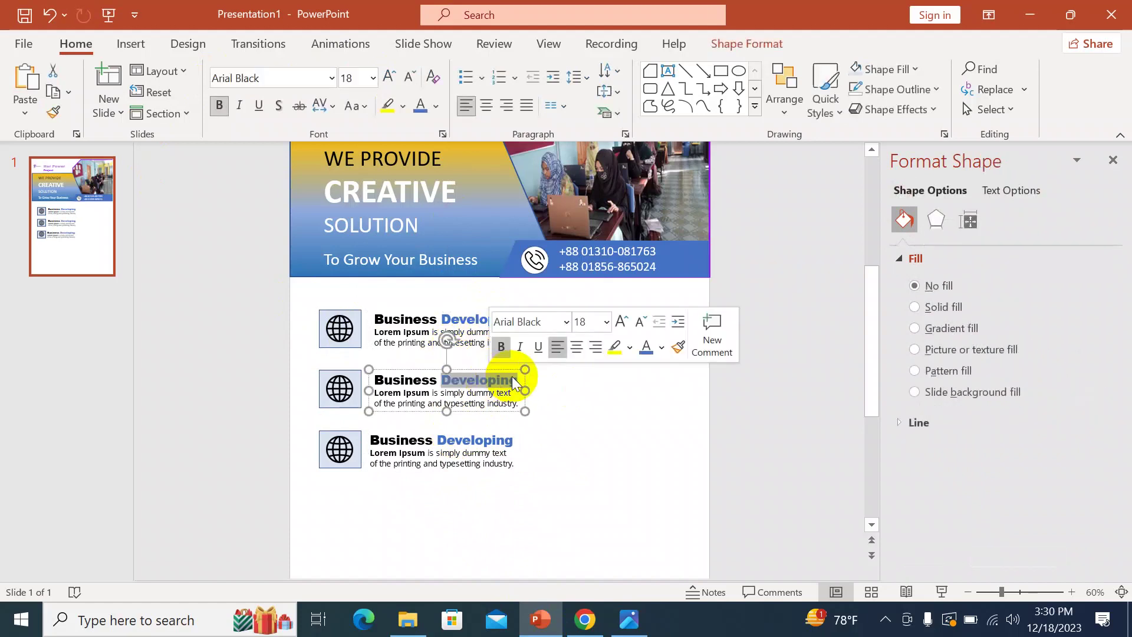
text(Plan)
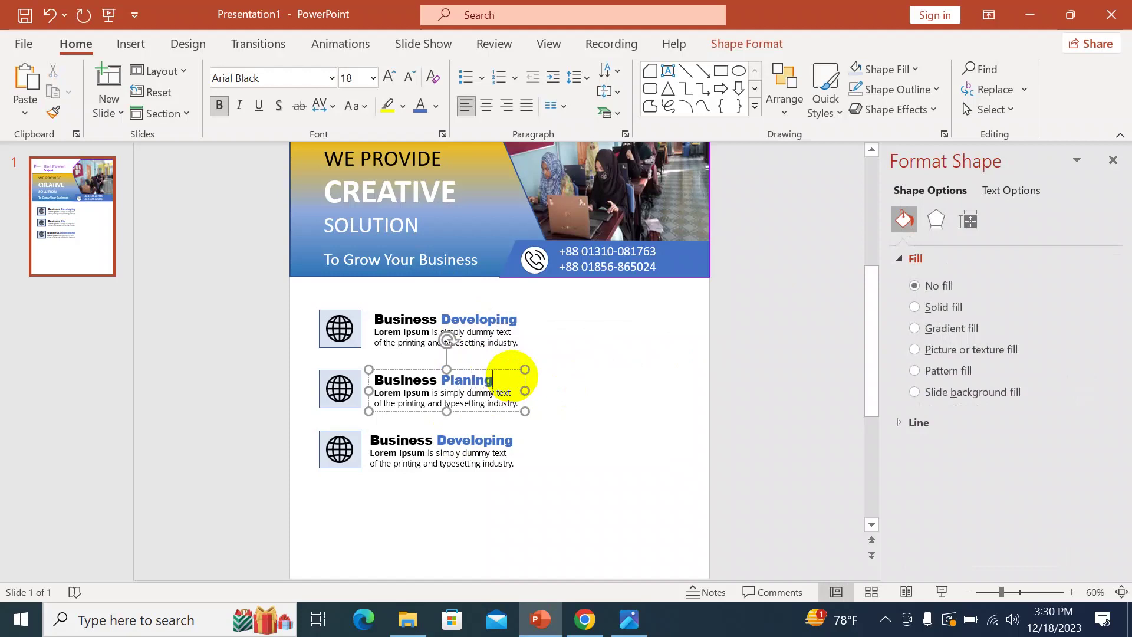
click(454, 440)
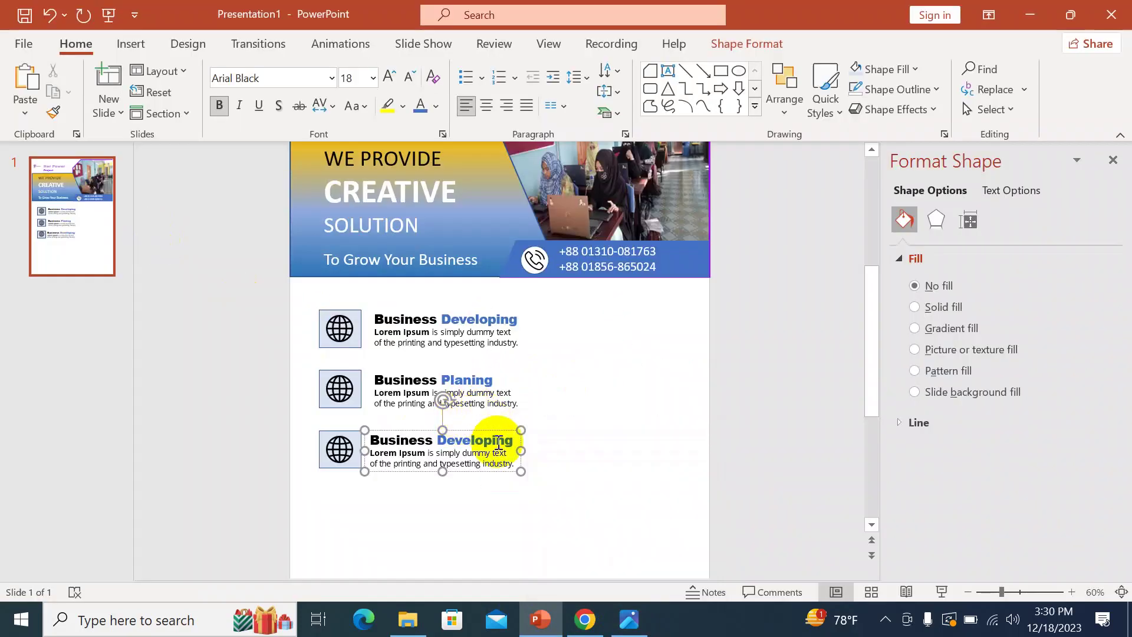
click(497, 441)
drag(513, 440, 438, 440)
text(Market)
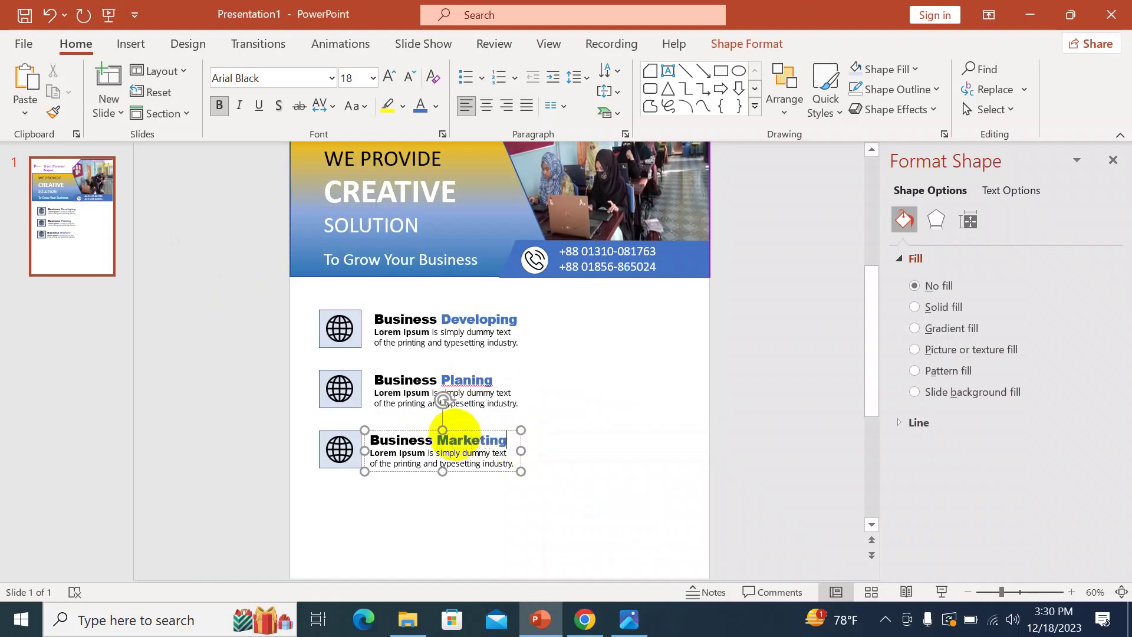
click(574, 423)
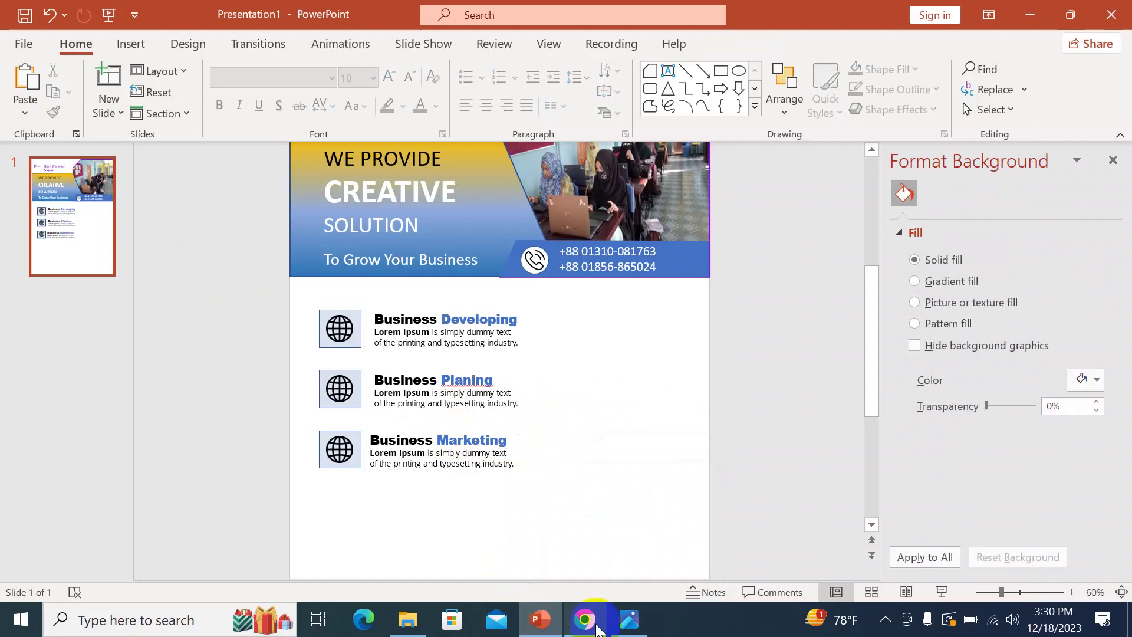
Step: Shift the three globes and their heading text boxes together slightly left, keeping them aligned
click(632, 630)
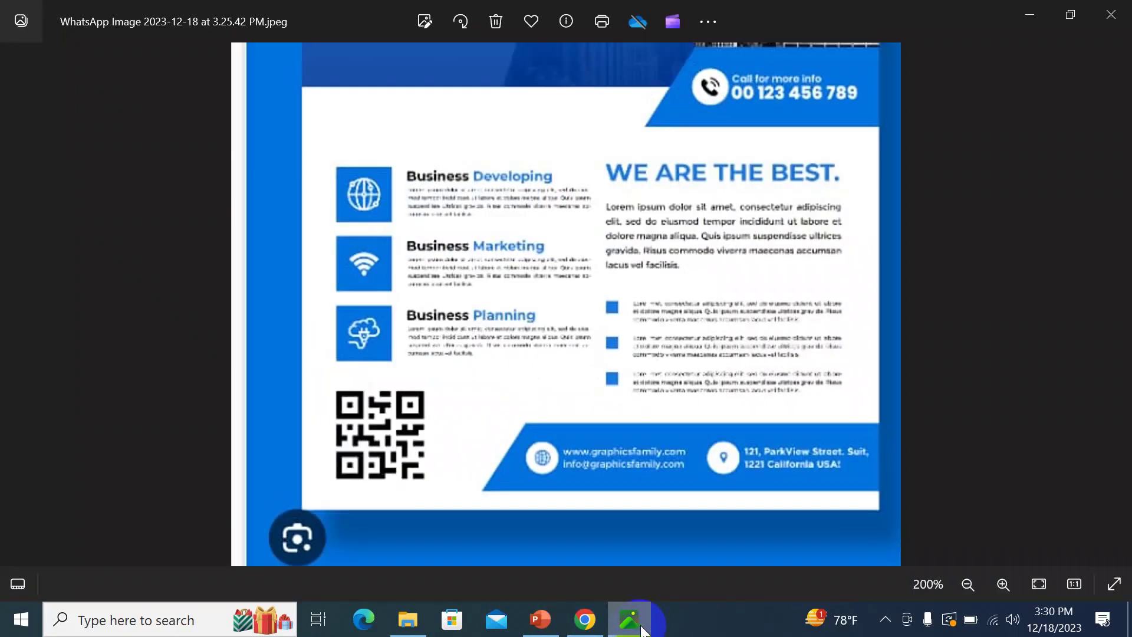
click(642, 630)
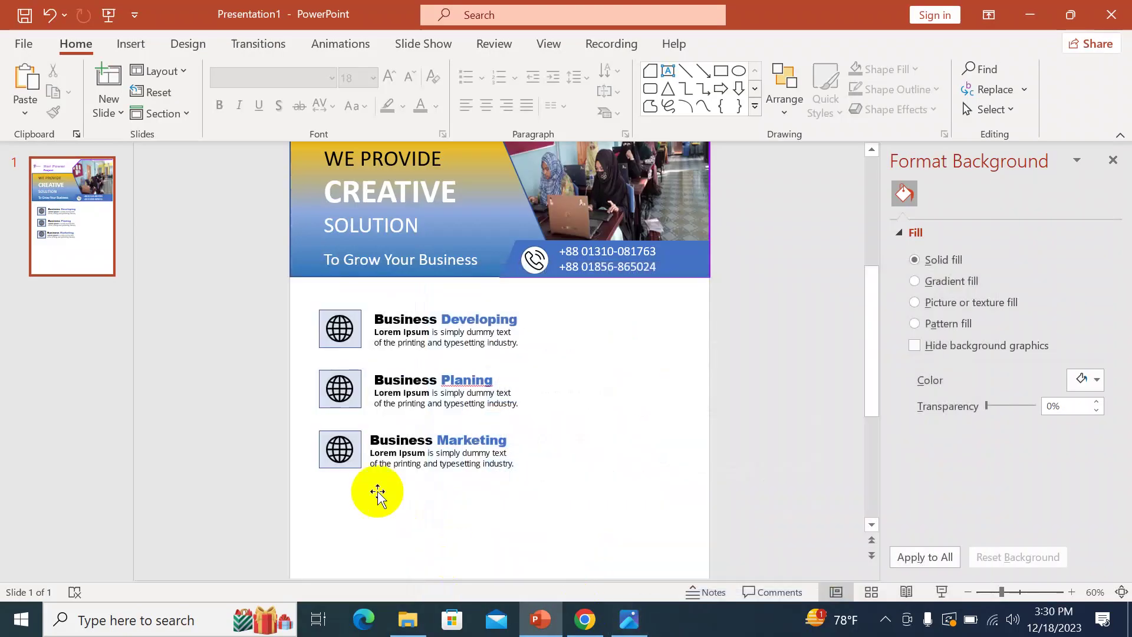
click(381, 334)
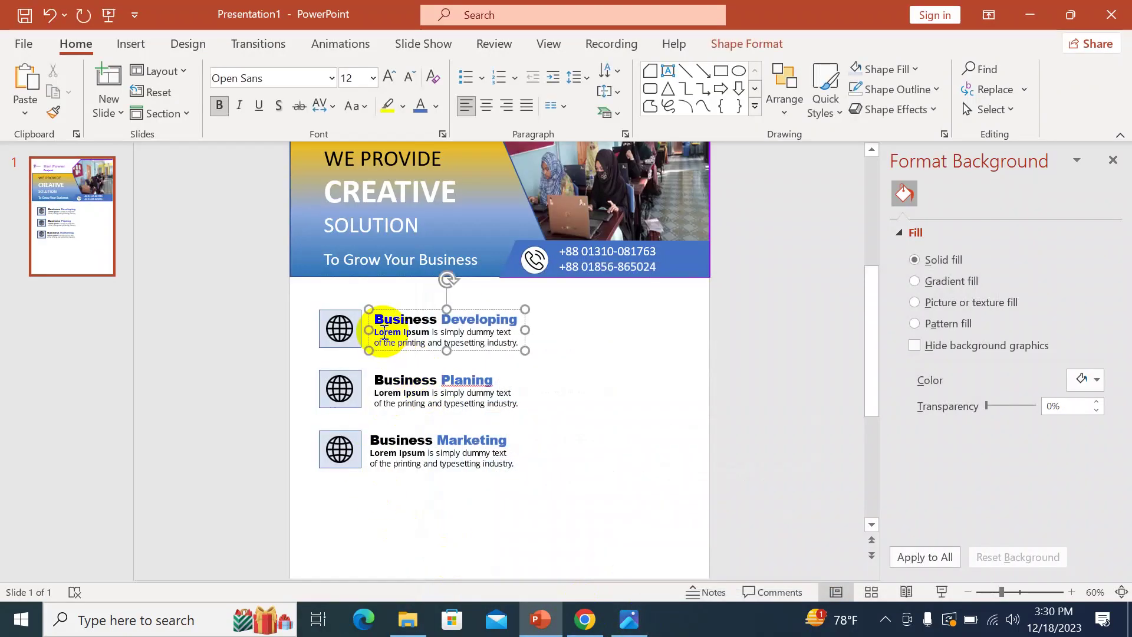
shift+click(338, 328)
shift+click(339, 386)
shift+click(392, 382)
shift+click(340, 449)
shift+click(401, 448)
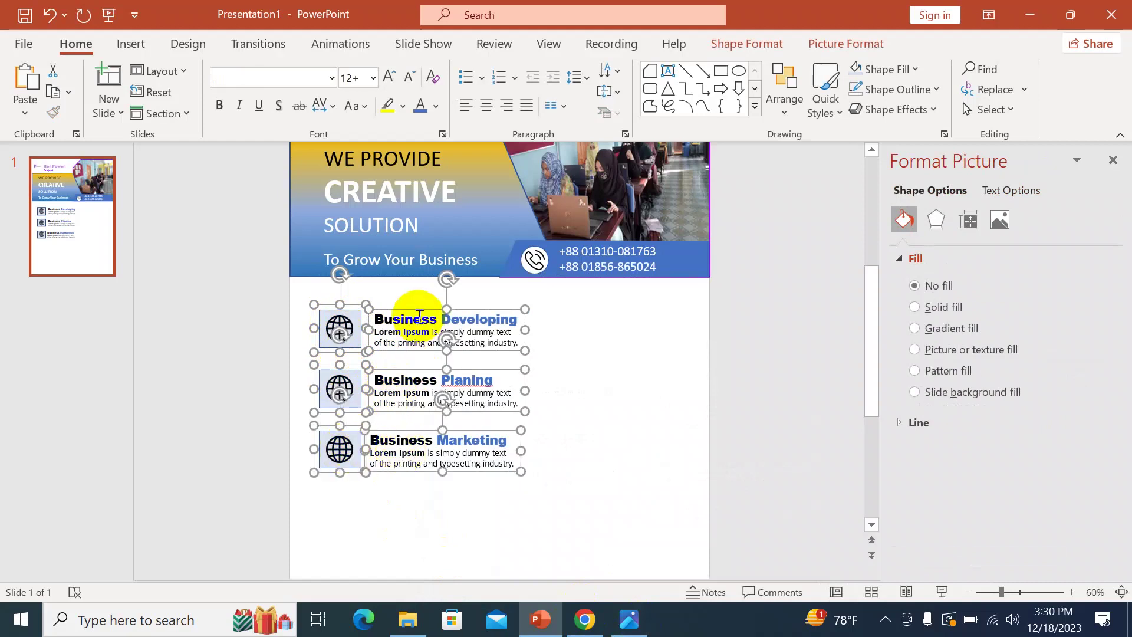
drag(418, 309, 397, 312)
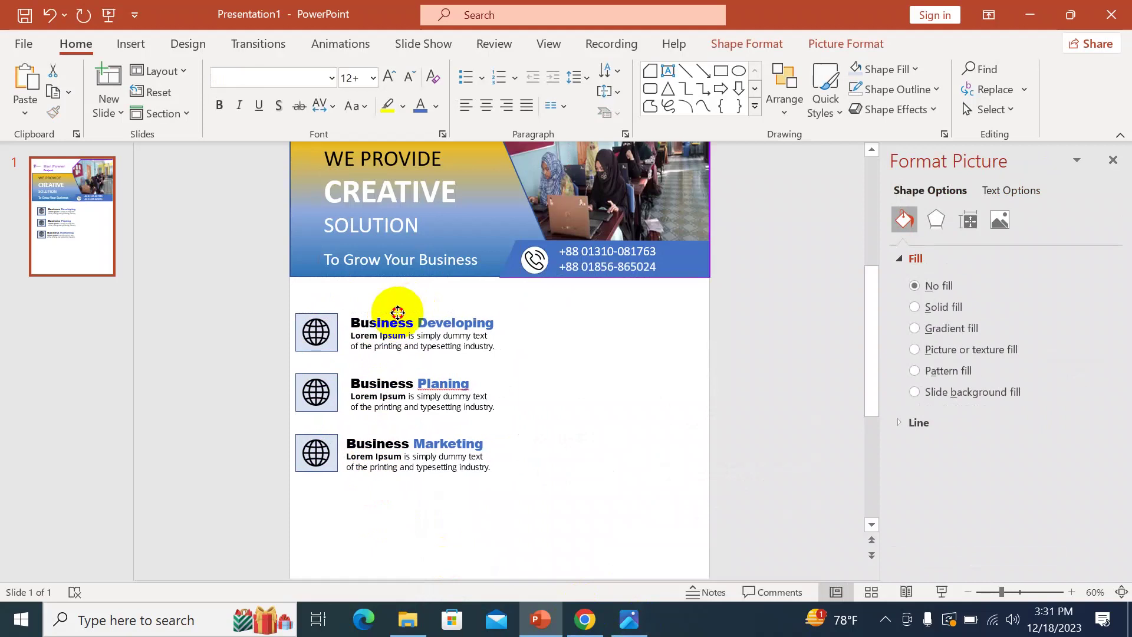
drag(397, 312, 401, 313)
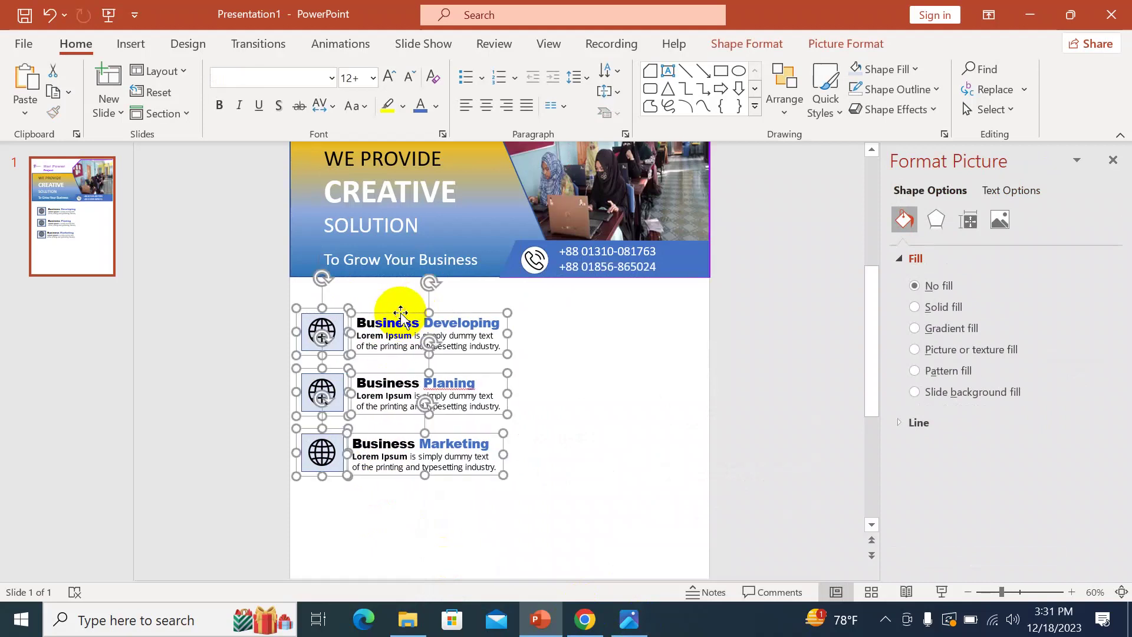
click(488, 509)
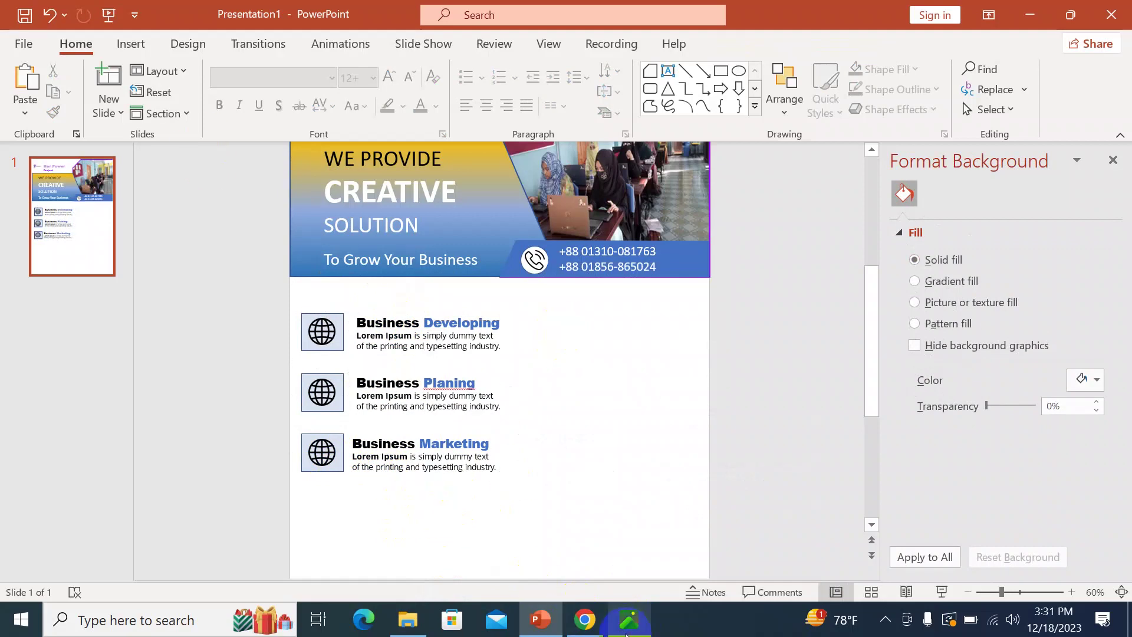
click(408, 322)
Step: Duplicate the Business Developing box to the right, retitle it 'We Are The Best' and paste Lorem Ipsum four times
key(ctrl+d)
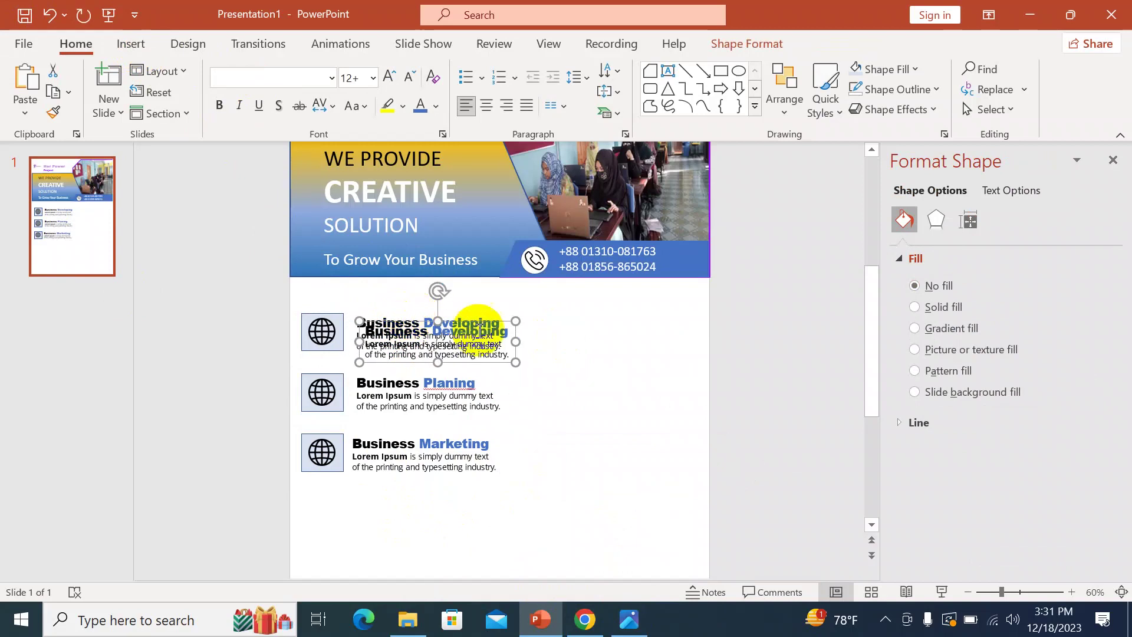
drag(492, 322, 662, 312)
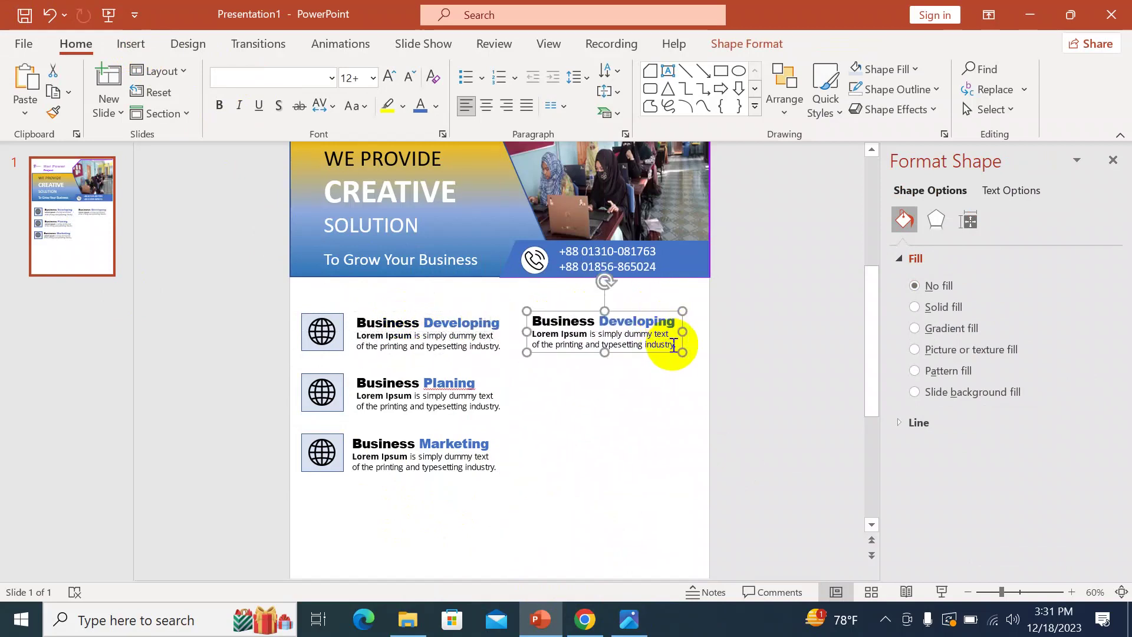
drag(673, 345, 527, 319)
text(We)
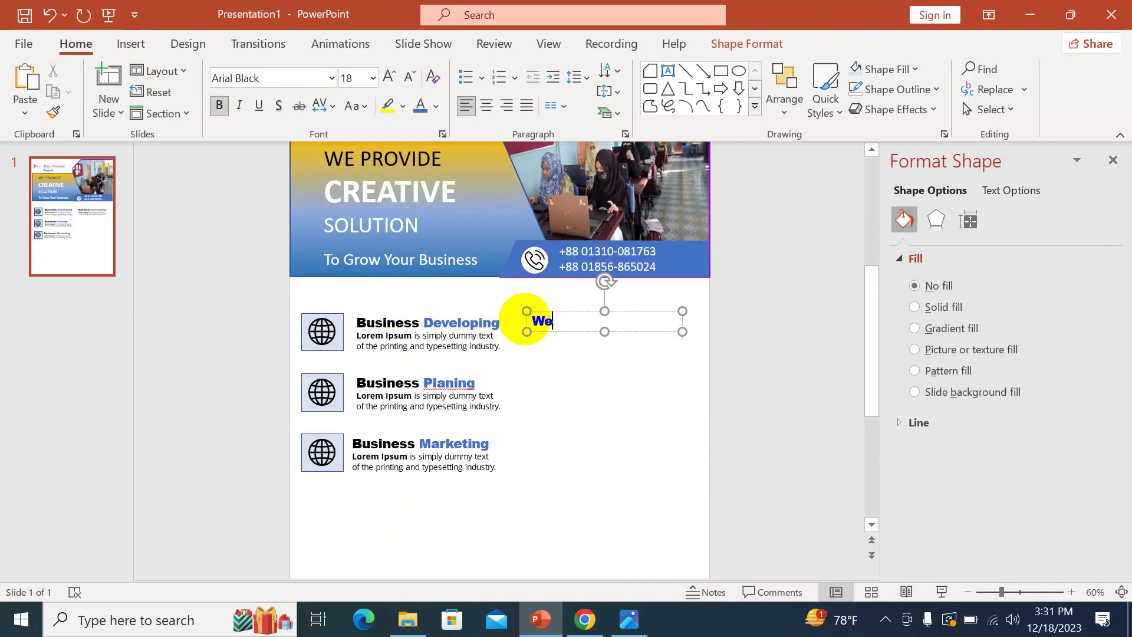
text(The Best.)
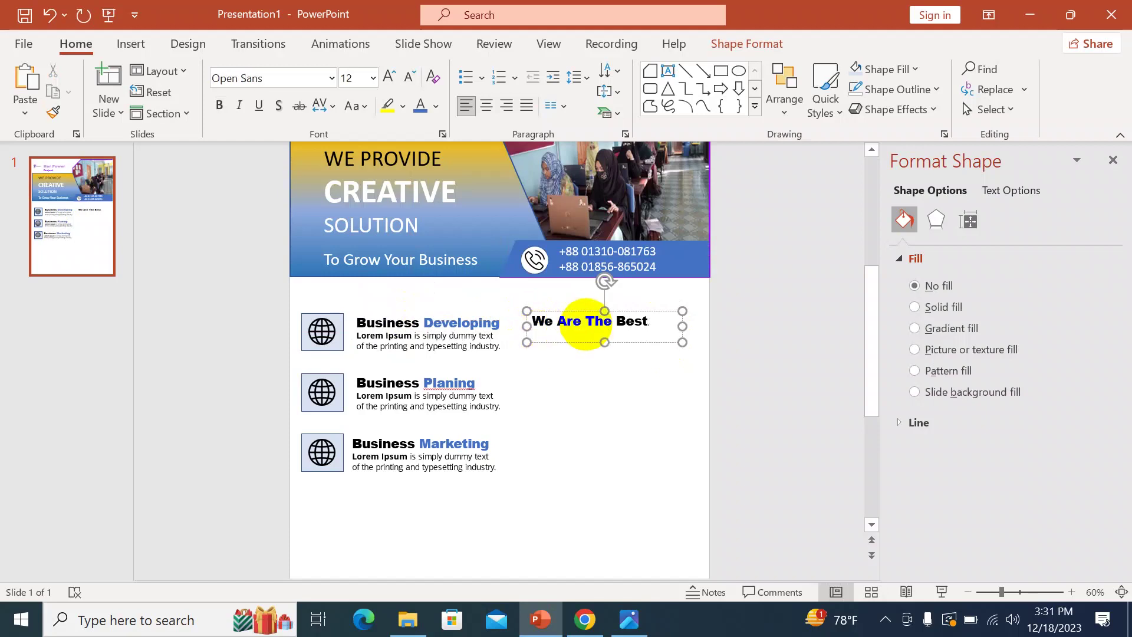
text(Lorem Ipsum is simply dummy text of the printing and typesetting industry.)
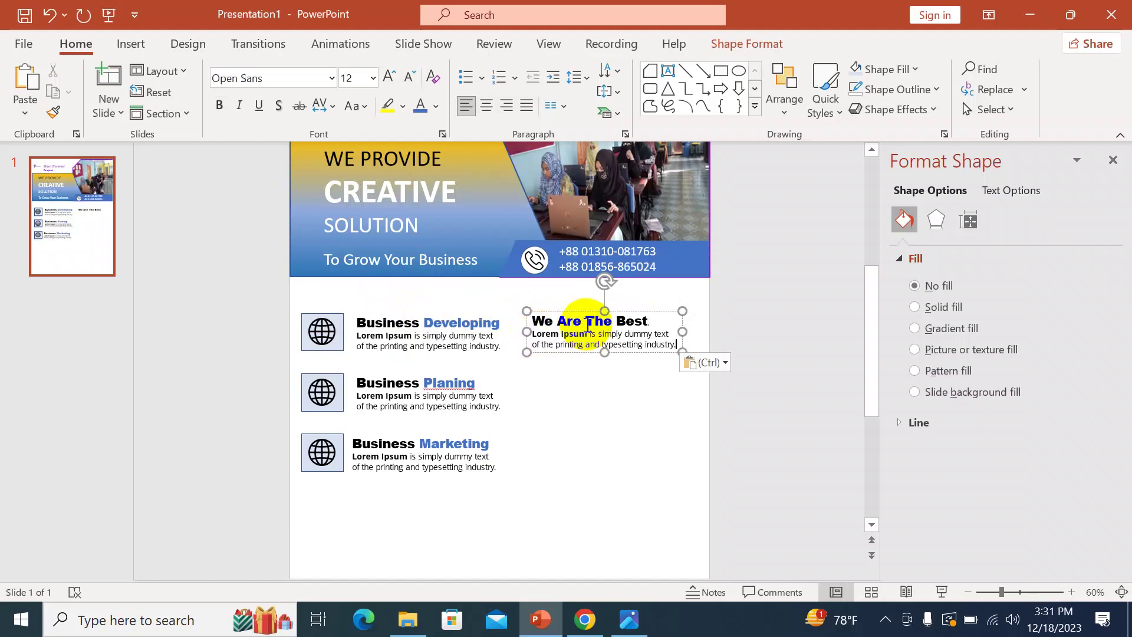
click(670, 344)
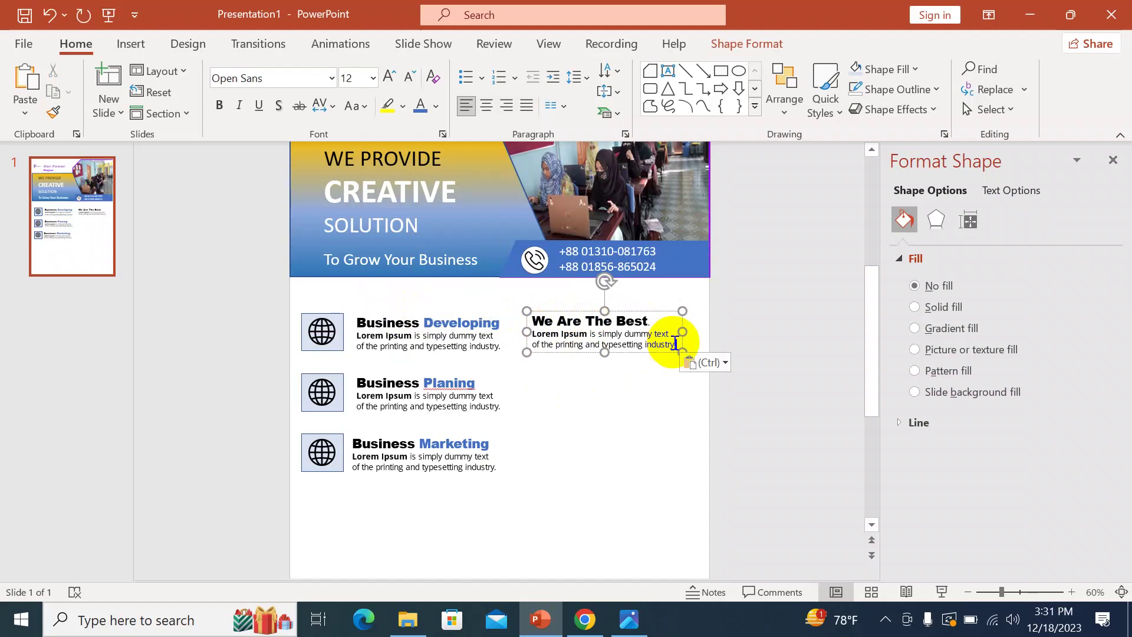
text(Lorem Ipsum is simply dummy text of the printing and typesetting industry.)
key(ctrl+v)
key(ctrl+v)
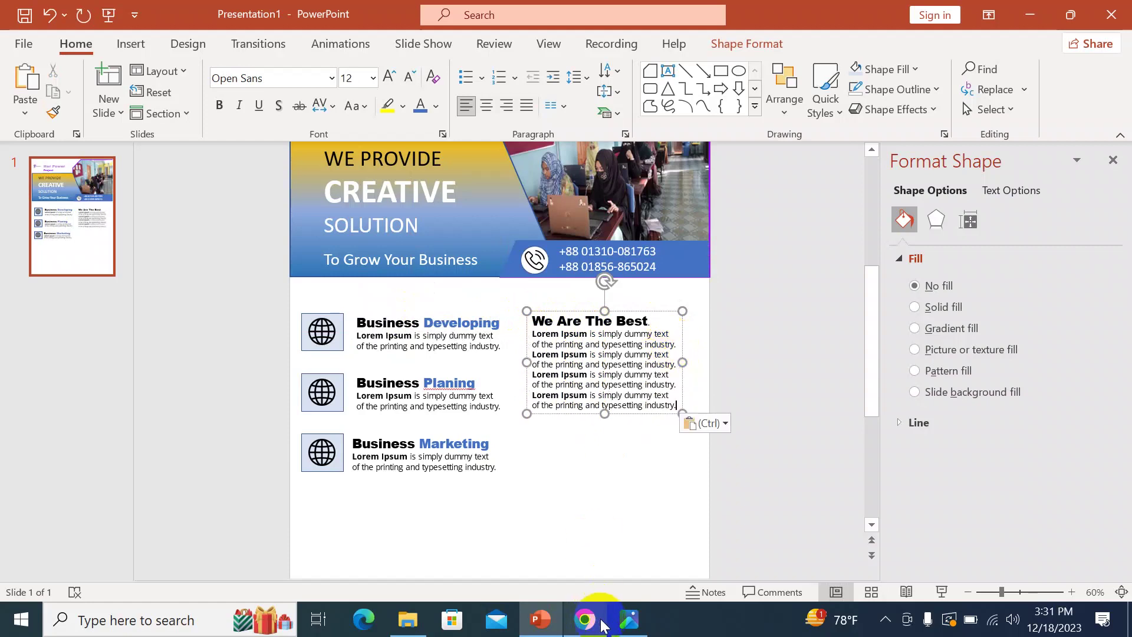
click(629, 620)
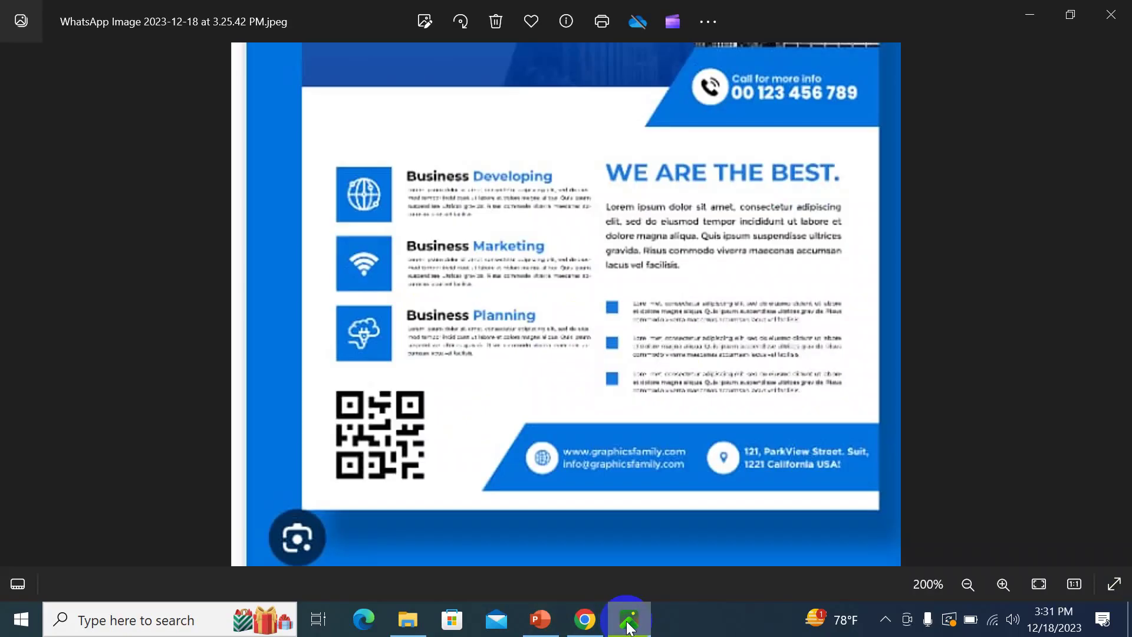
Step: Make the 'We Are The Best' heading 14 pt blue, widen its box and justify the body text
click(628, 621)
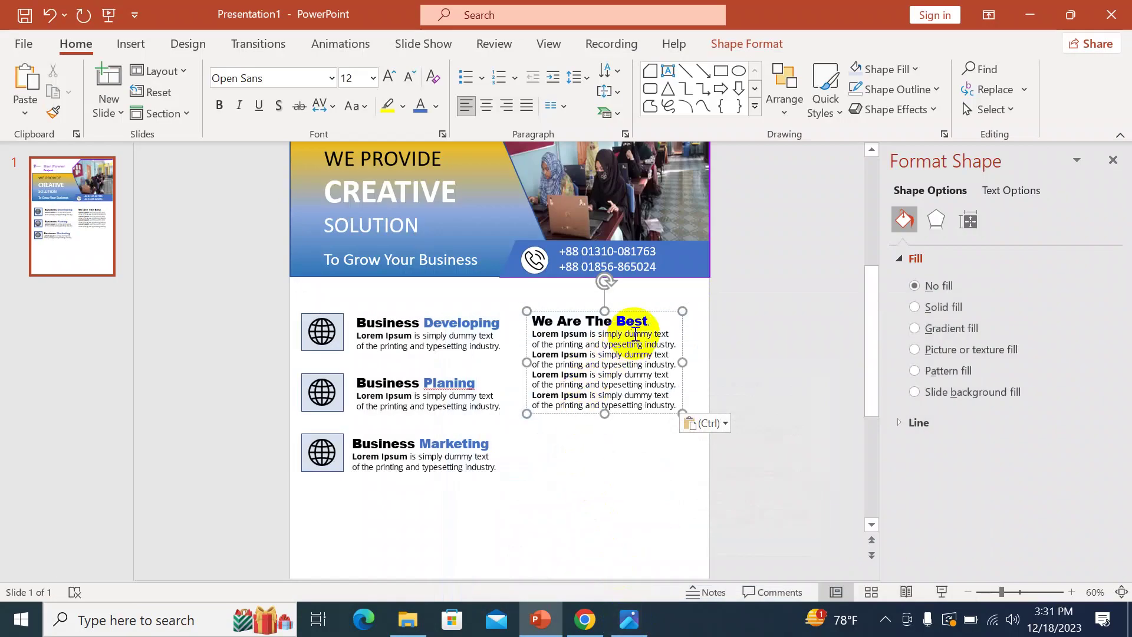
drag(649, 320, 514, 318)
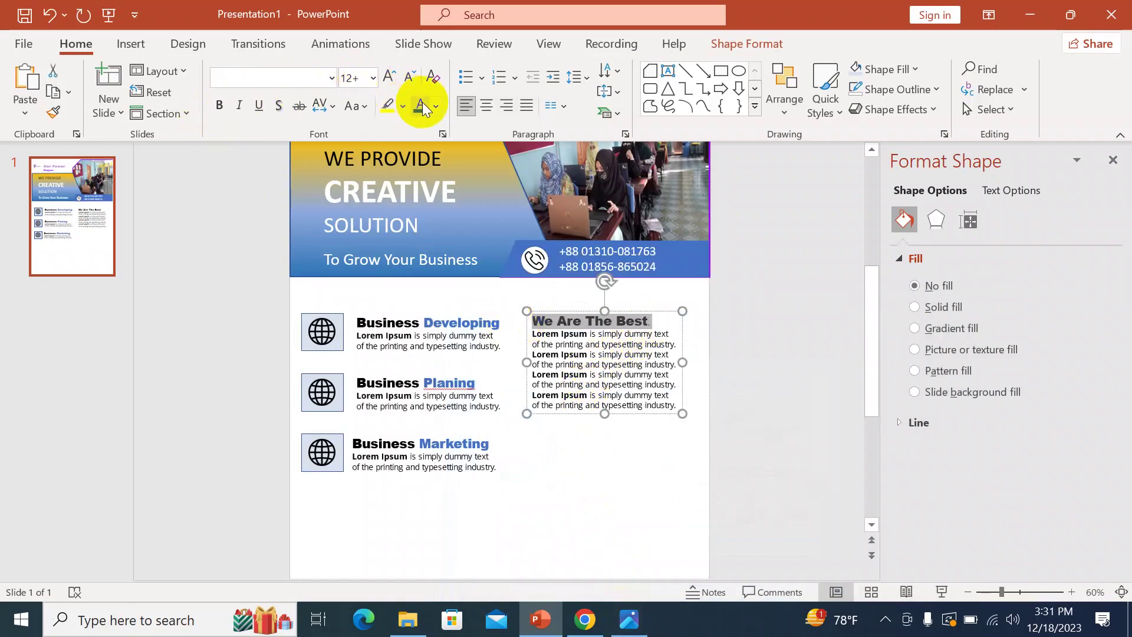
click(389, 77)
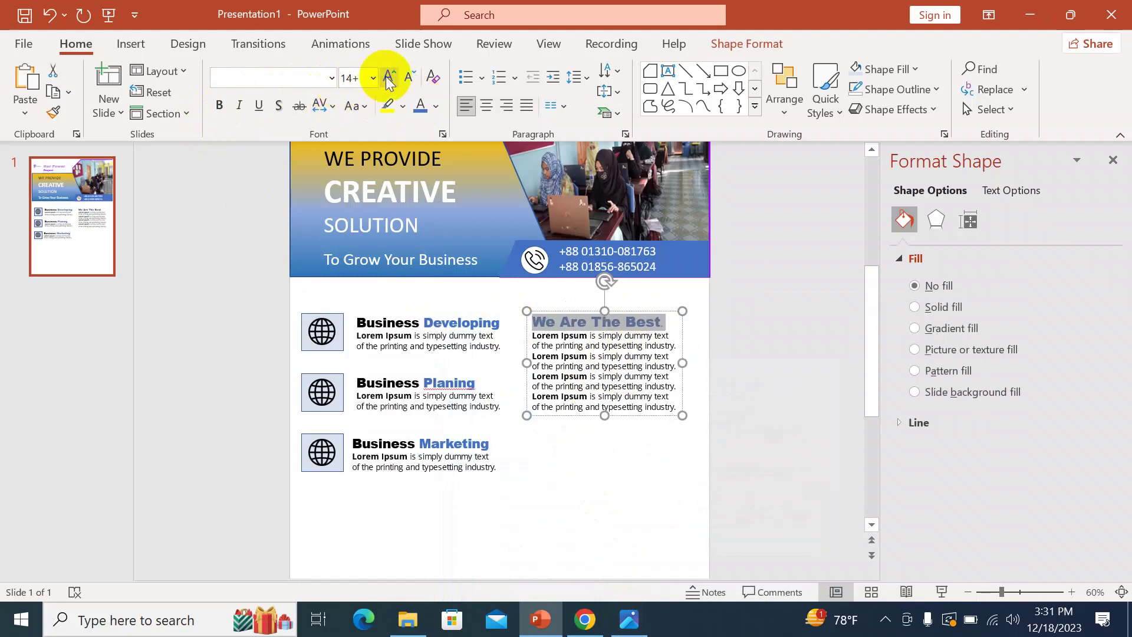
drag(683, 375, 699, 376)
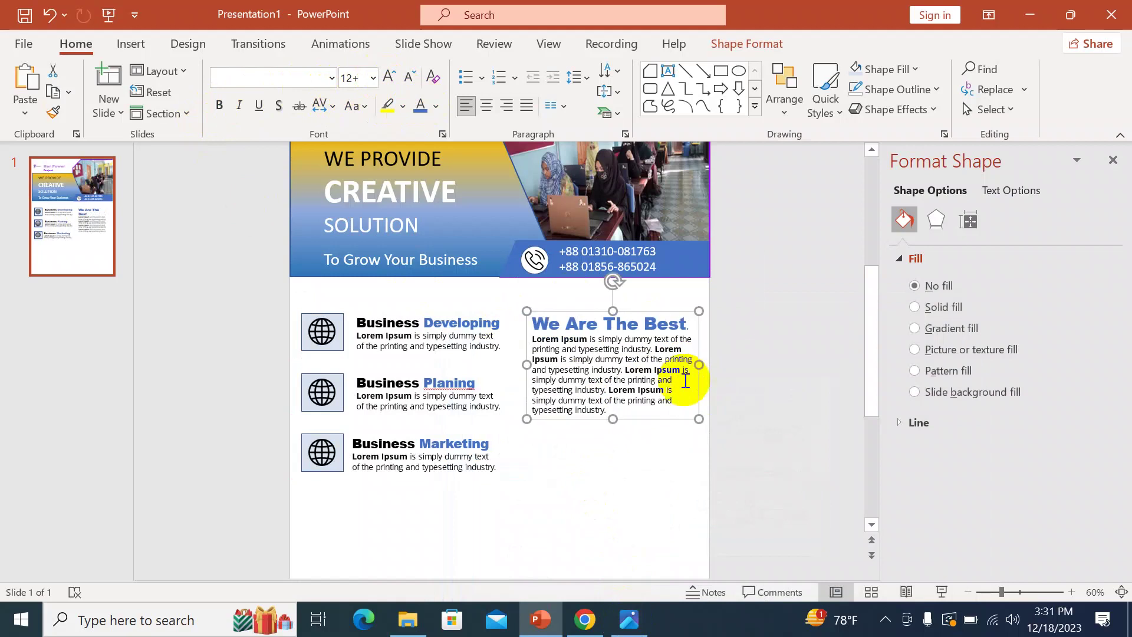
drag(608, 411, 521, 345)
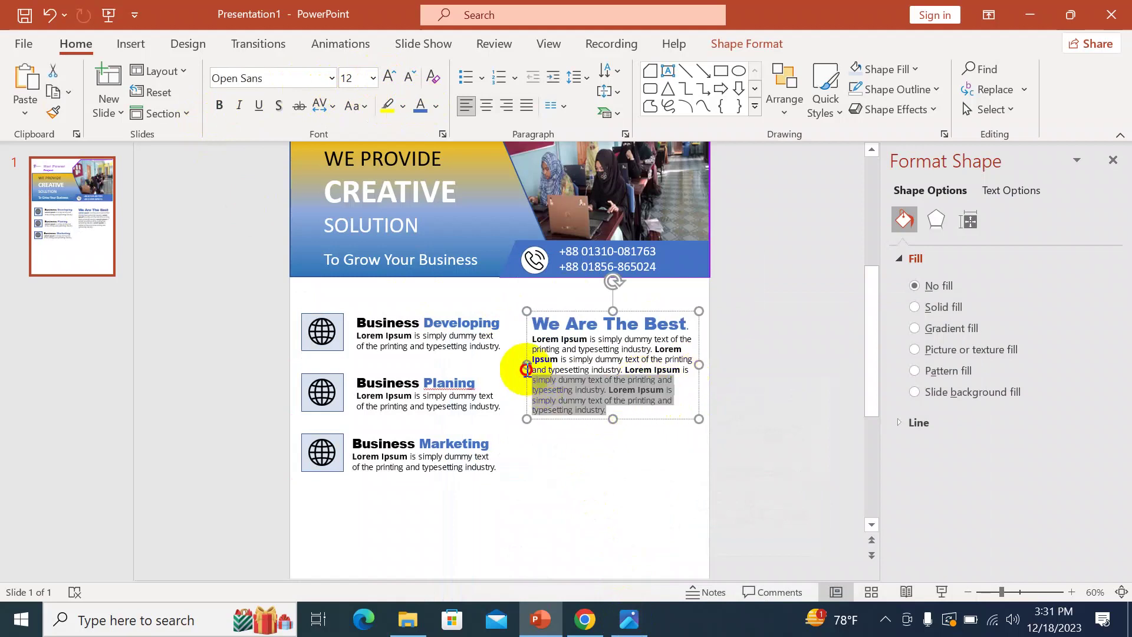
click(526, 105)
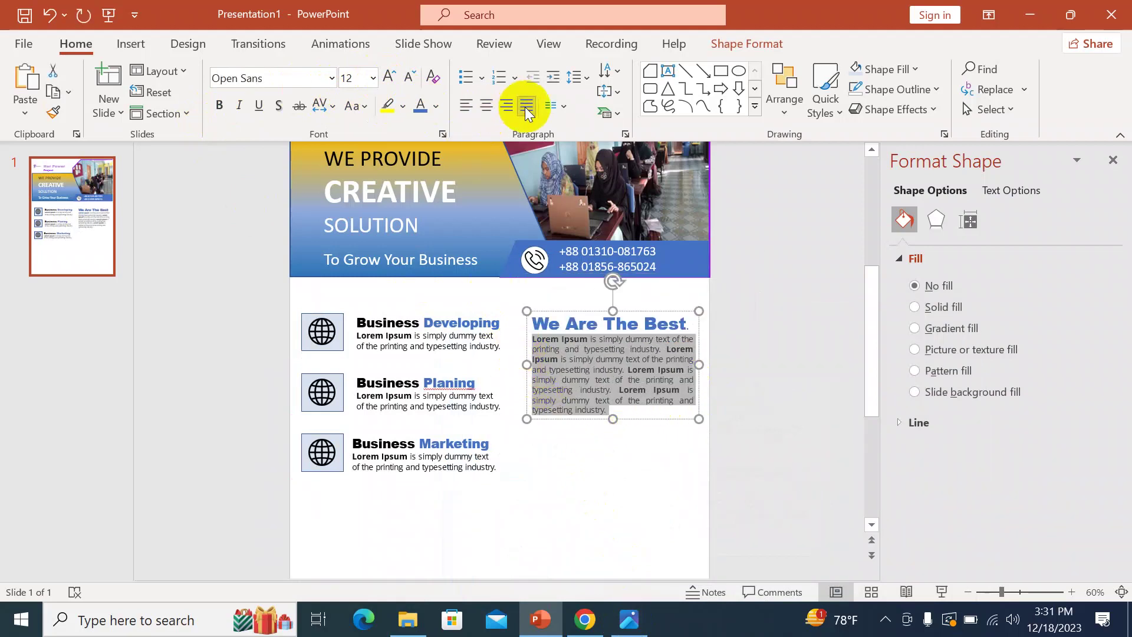
click(623, 370)
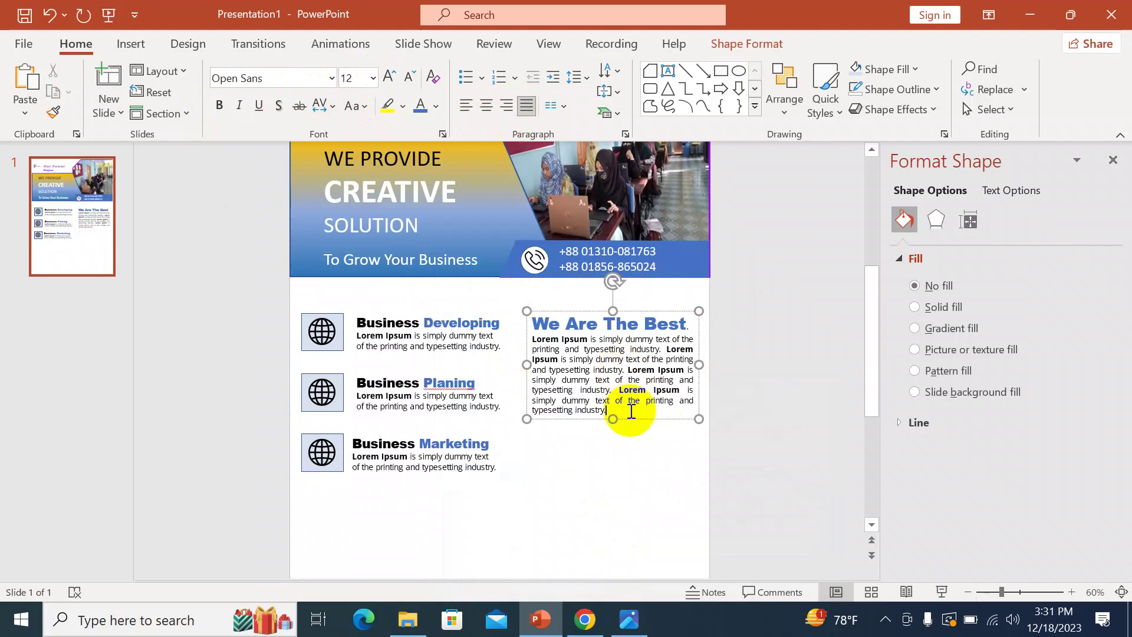
Step: Move the 'We Are The Best' text box up toward the banner
click(625, 624)
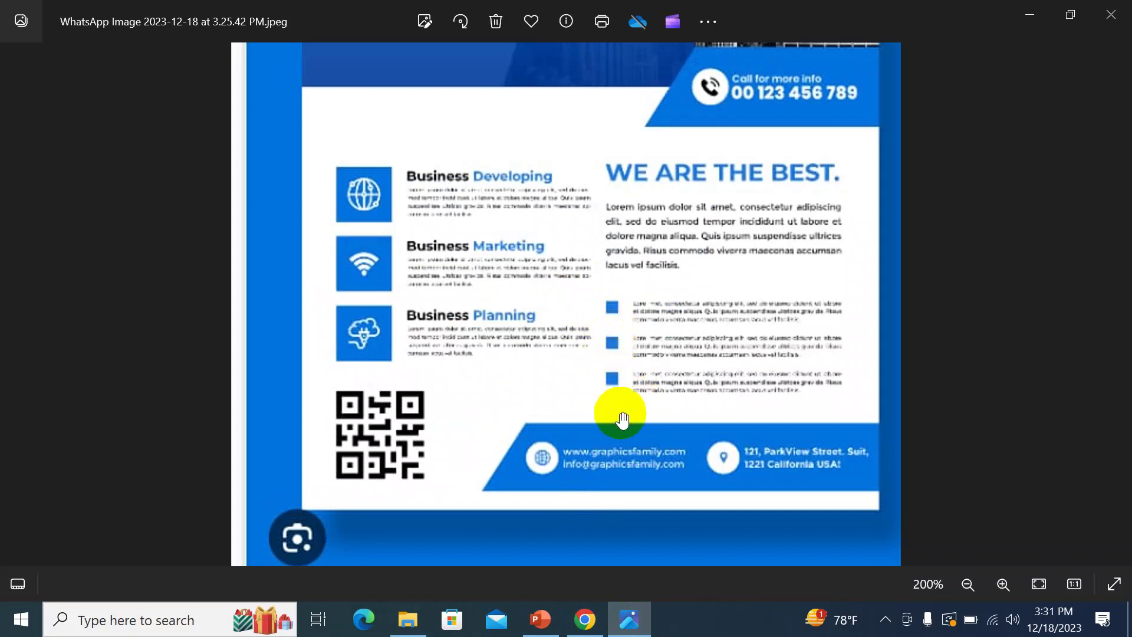
click(631, 629)
mouse_move(629, 620)
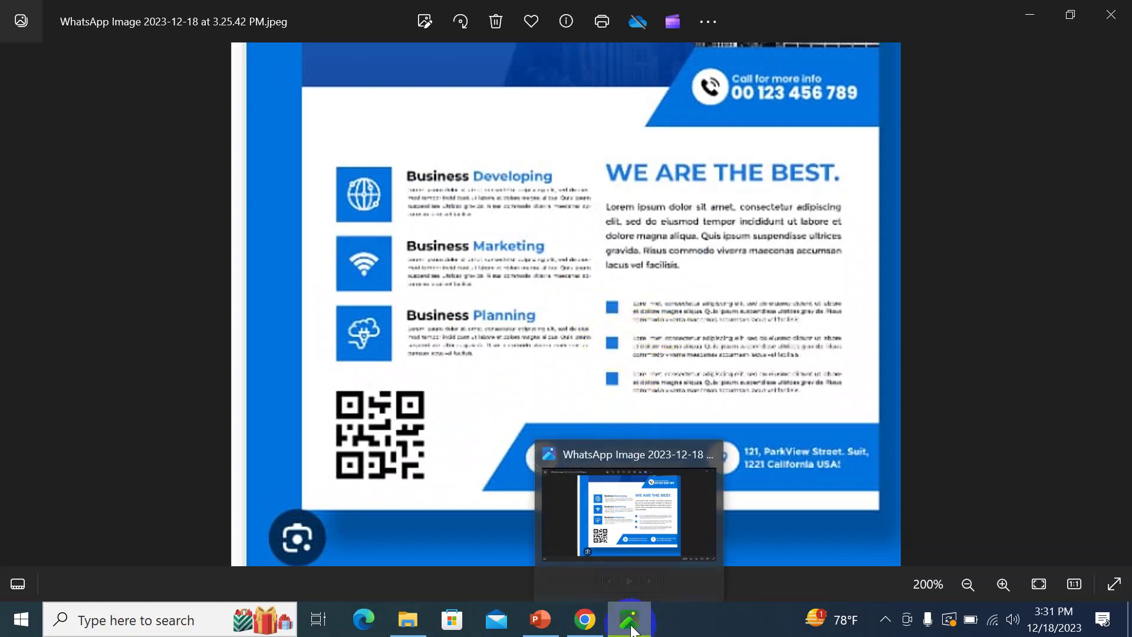
click(613, 512)
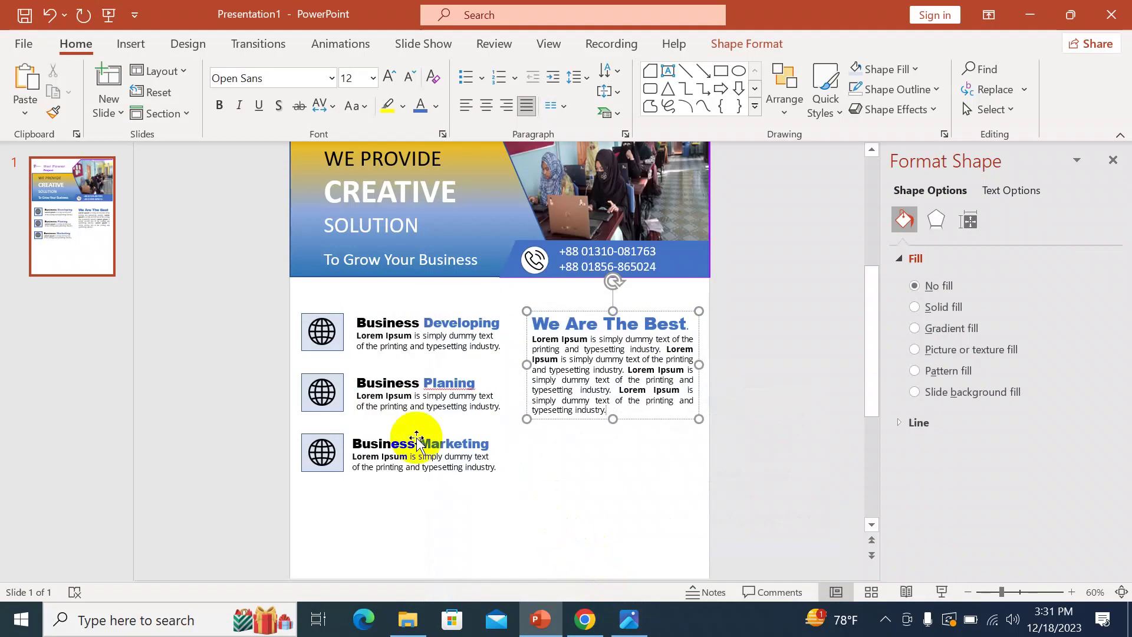
click(589, 468)
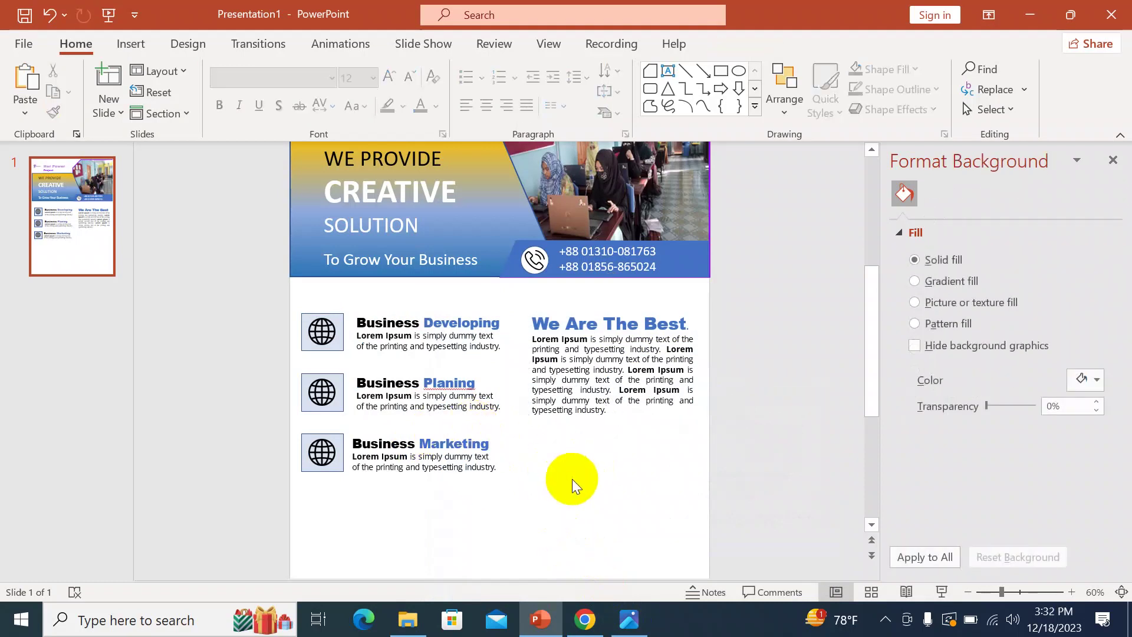
click(570, 389)
drag(575, 312, 576, 289)
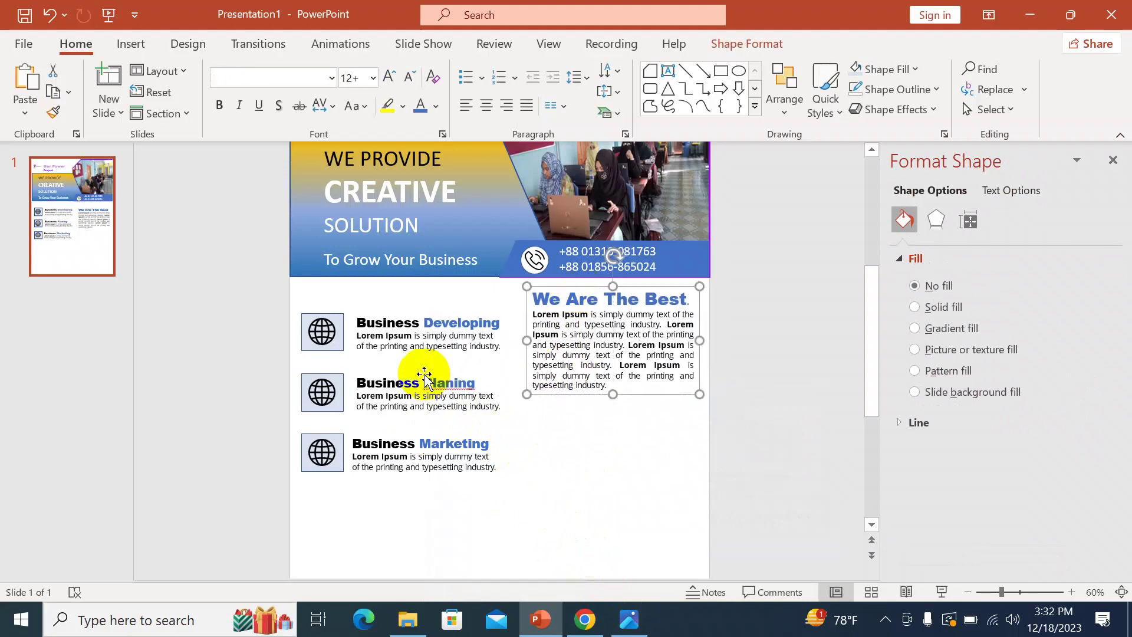
Step: Try moving the service icons and text boxes up, then undo that move
shift+click(322, 331)
shift+click(328, 401)
shift+click(324, 449)
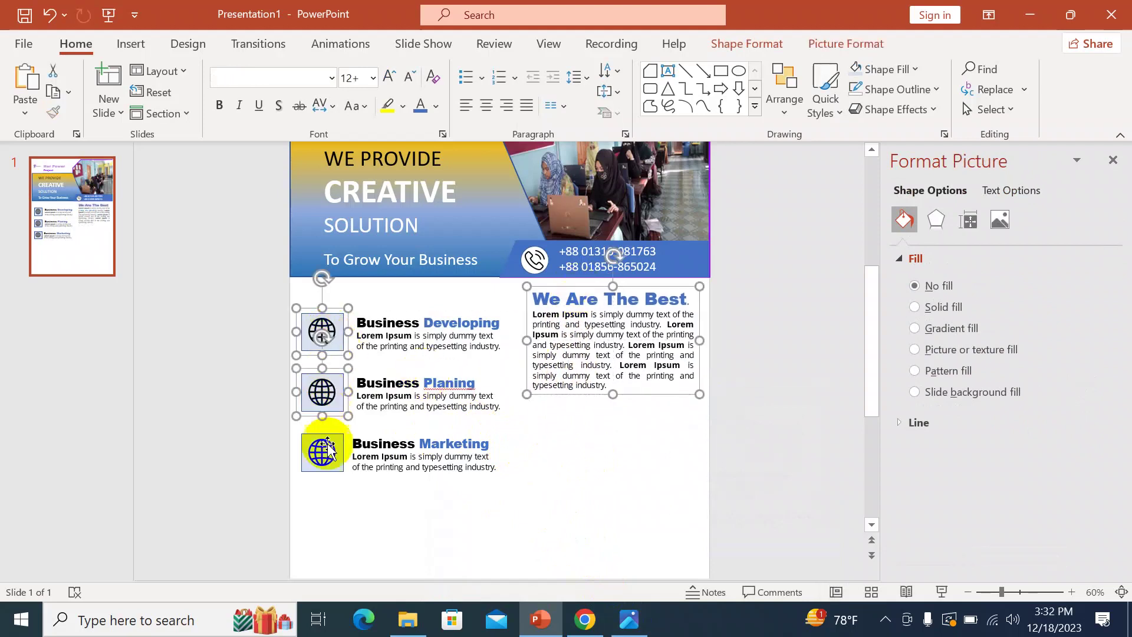
shift+click(379, 451)
shift+click(393, 387)
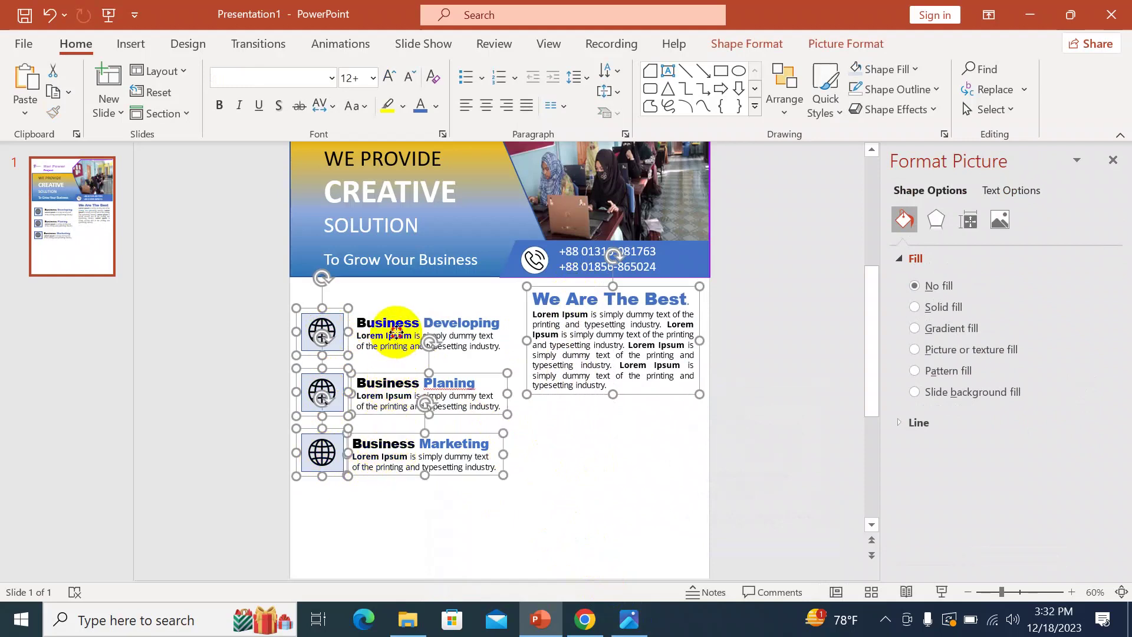
shift+click(389, 309)
drag(393, 313, 395, 304)
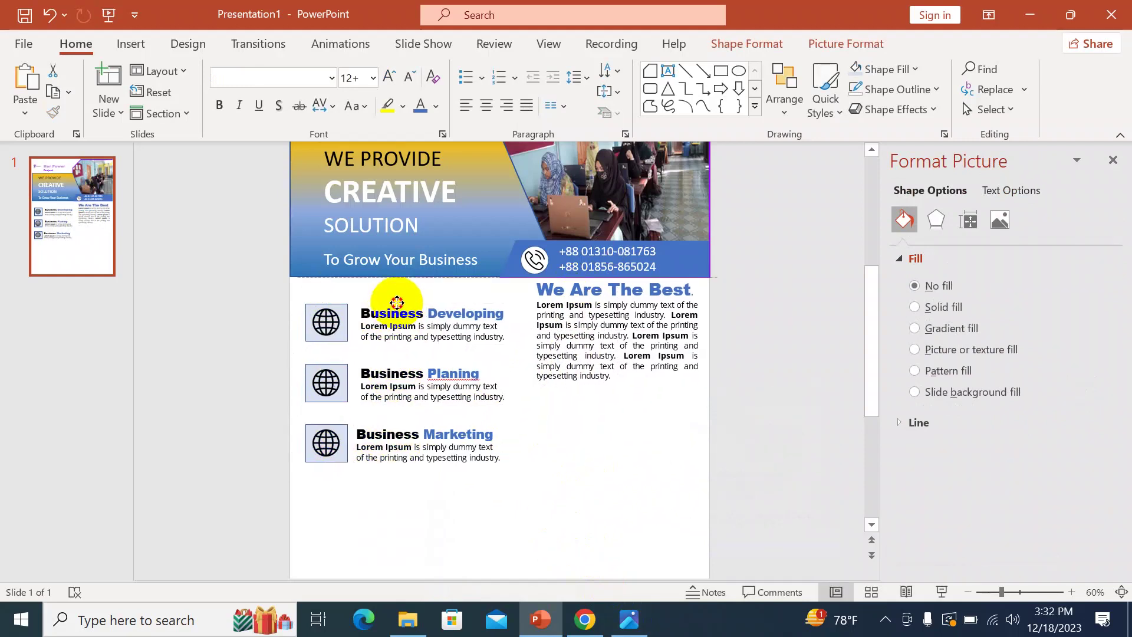
key(ctrl+z)
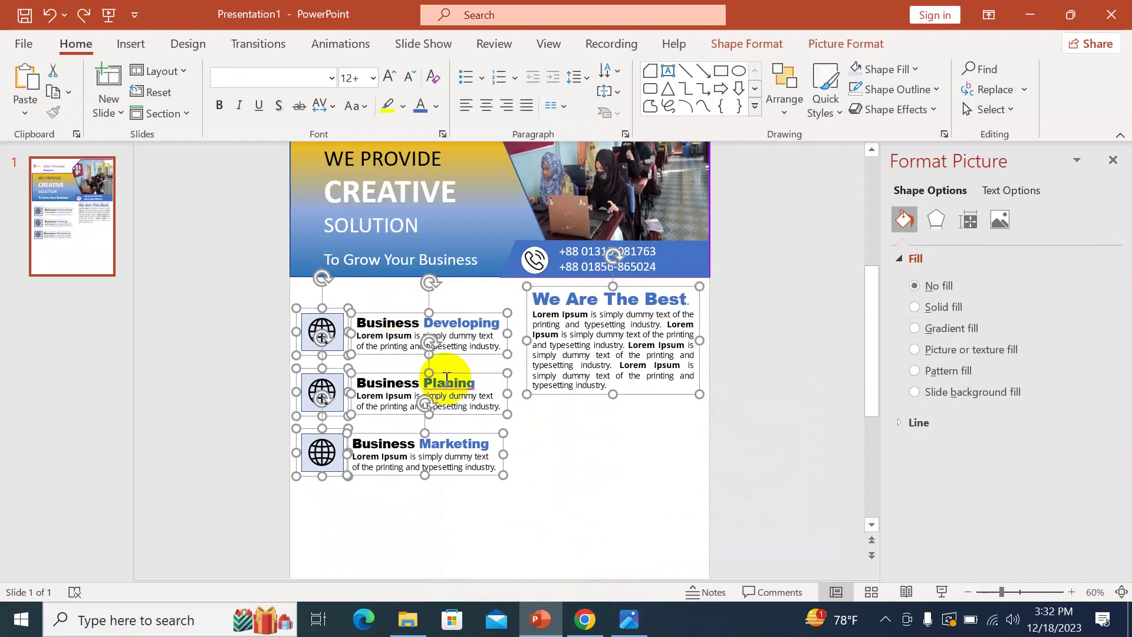
Step: Move the three globes with their Business Developing, Planing and Marketing boxes up under the banner
click(564, 453)
click(333, 331)
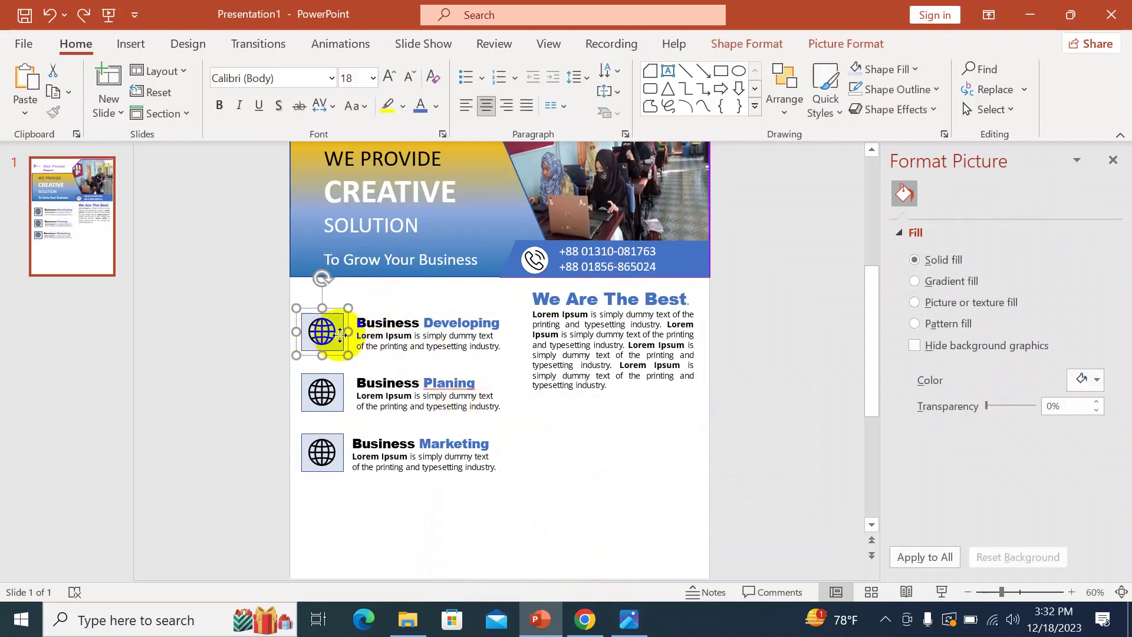
shift+click(367, 334)
shift+click(324, 377)
shift+click(389, 390)
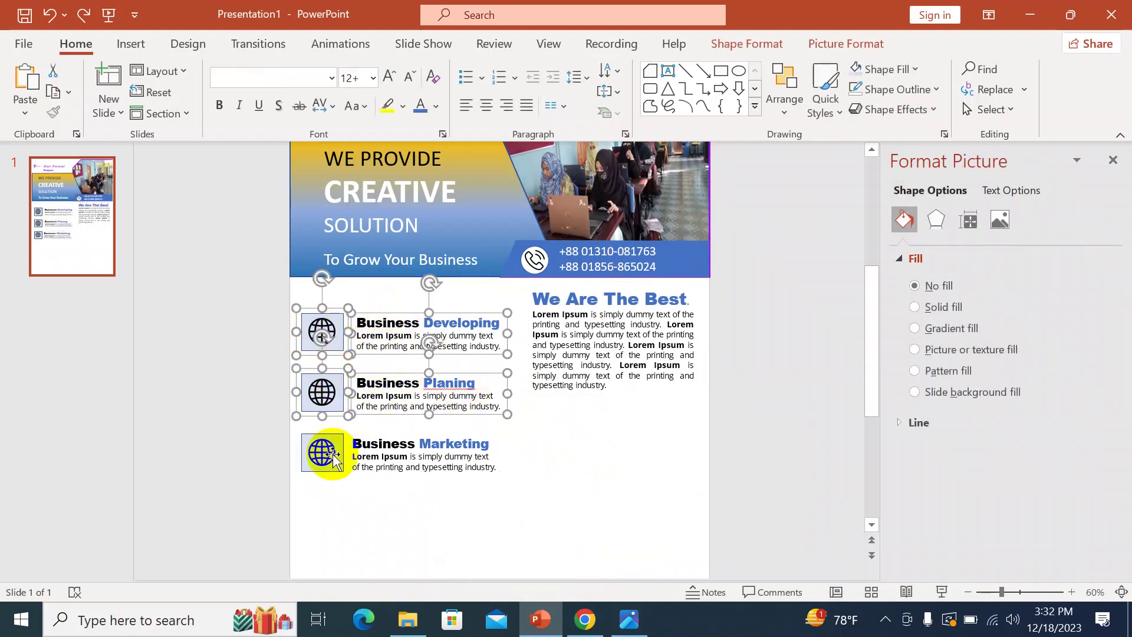
shift+click(322, 451)
shift+click(376, 466)
drag(386, 313, 387, 292)
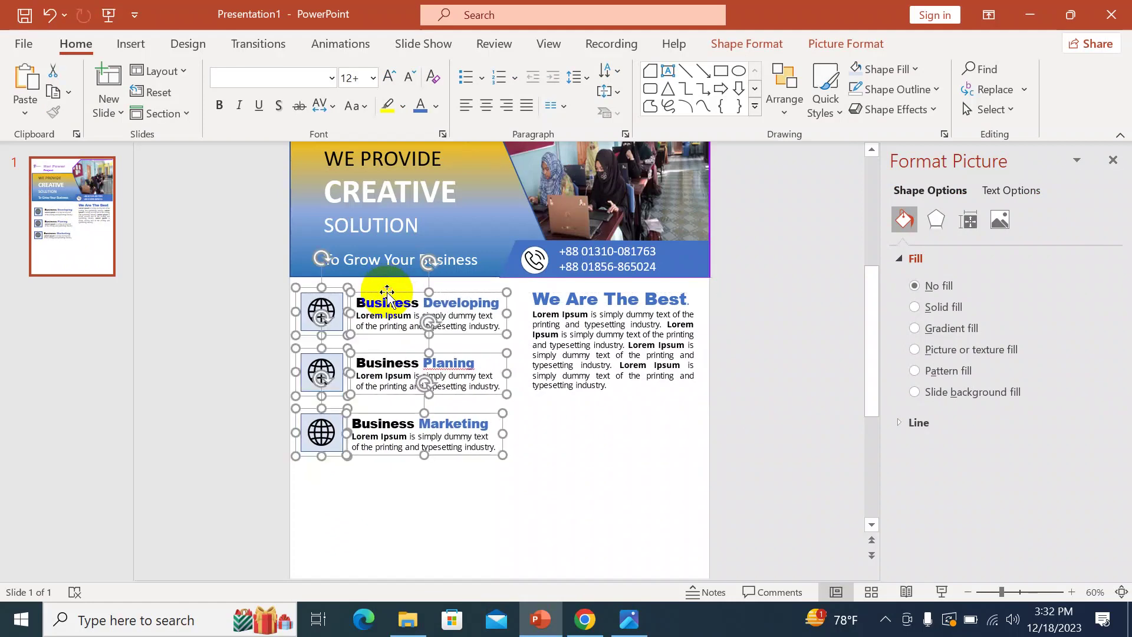
click(450, 488)
Step: Delete the last sentence of the 'We Are The Best' body text
click(573, 366)
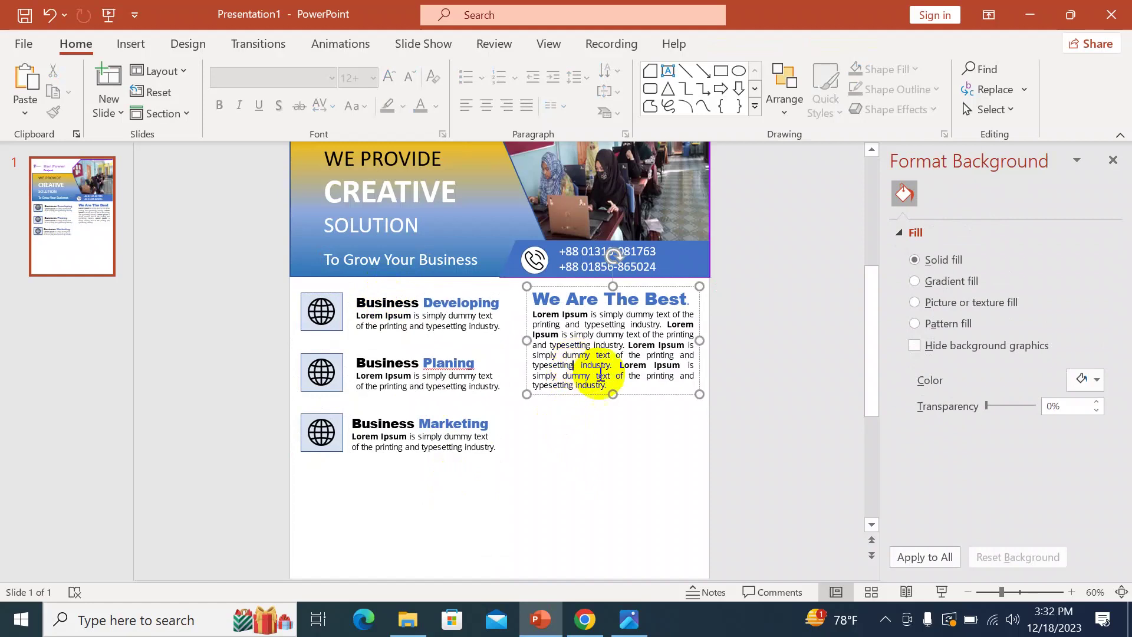
mouse_move(604, 383)
mouse_down()
mouse_move(545, 365)
mouse_move(611, 366)
mouse_up()
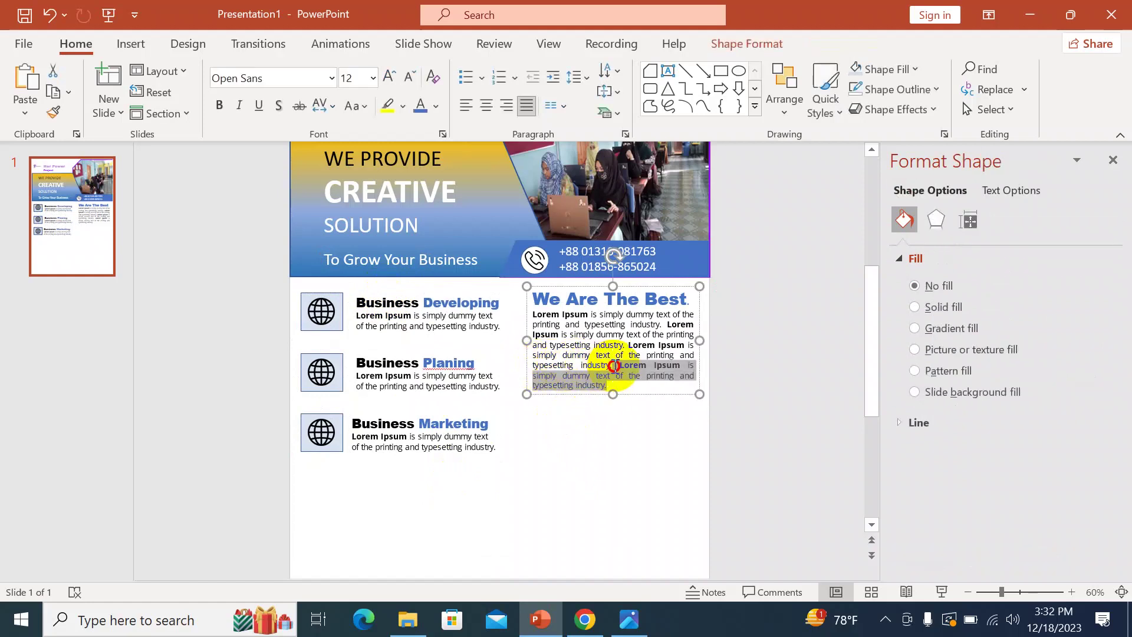
key(Delete)
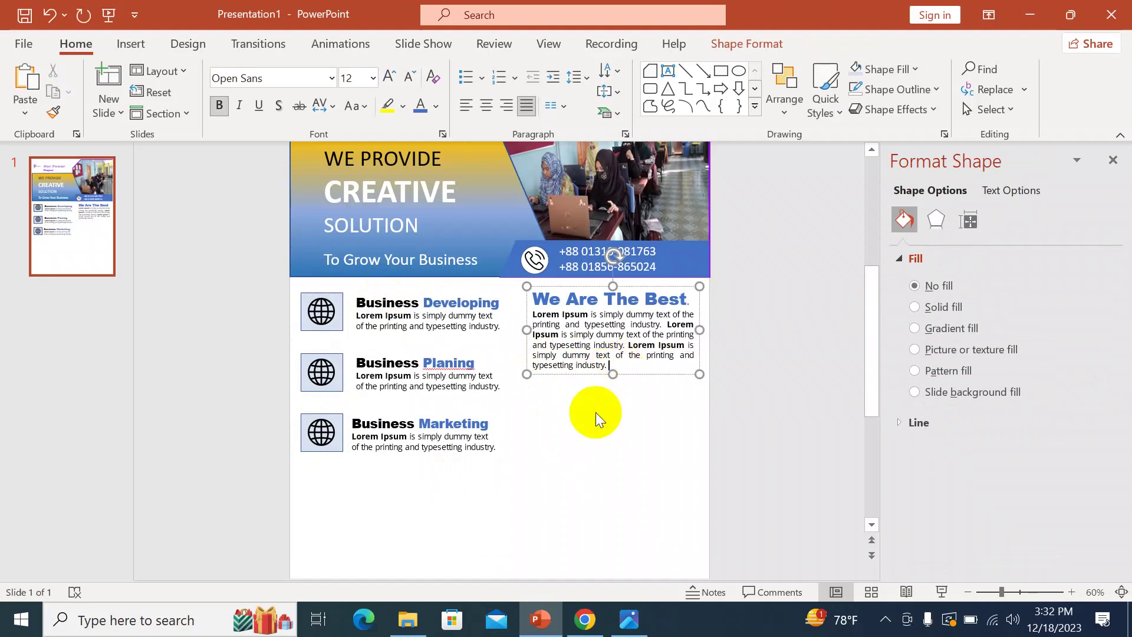
click(596, 413)
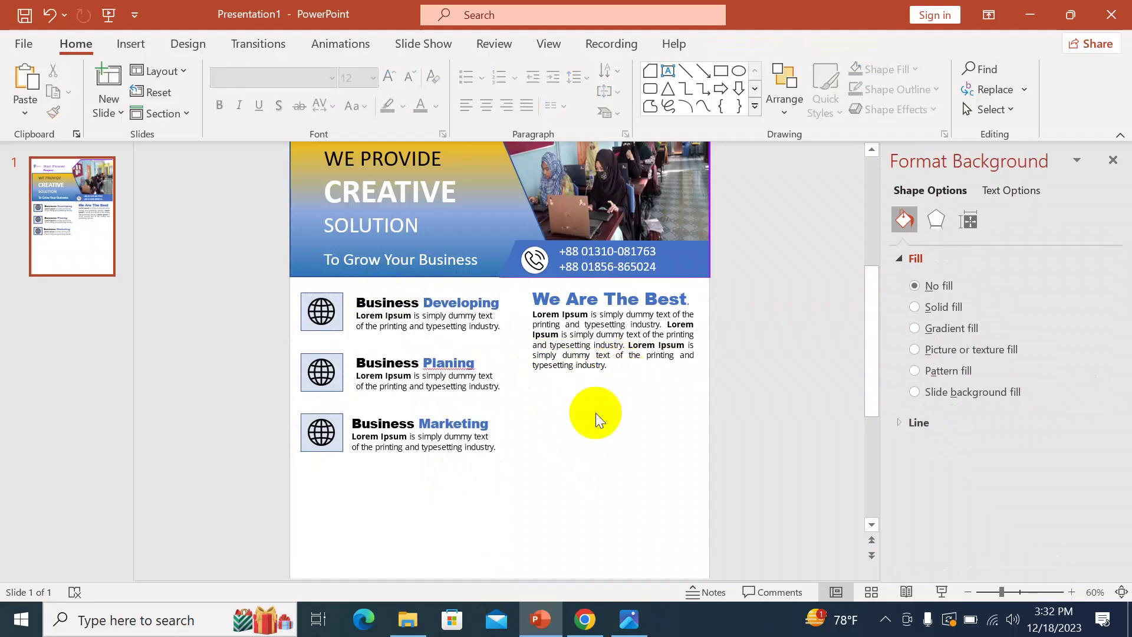
Step: Draw a small blue square below the 'We Are The Best' text and copy it beneath
click(131, 44)
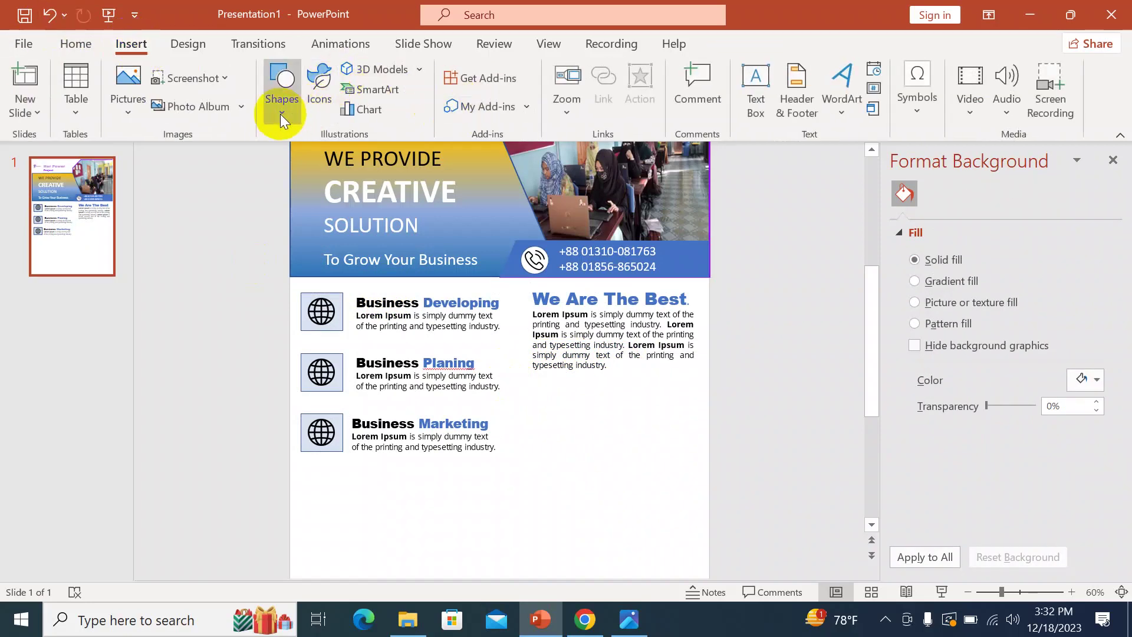
click(280, 106)
click(344, 161)
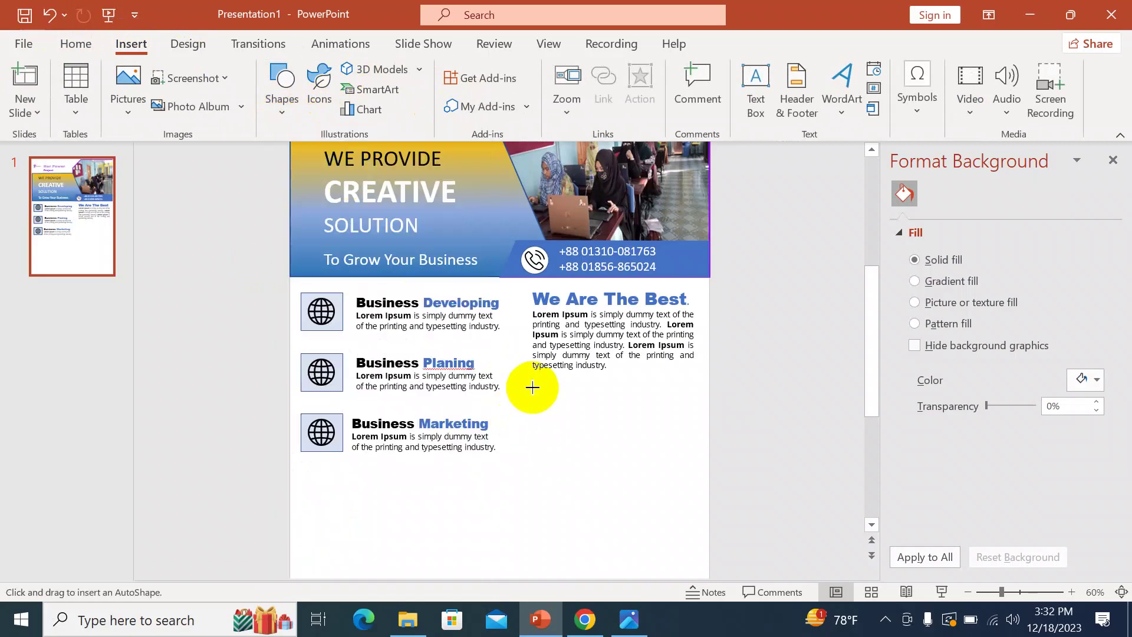
drag(533, 386, 548, 402)
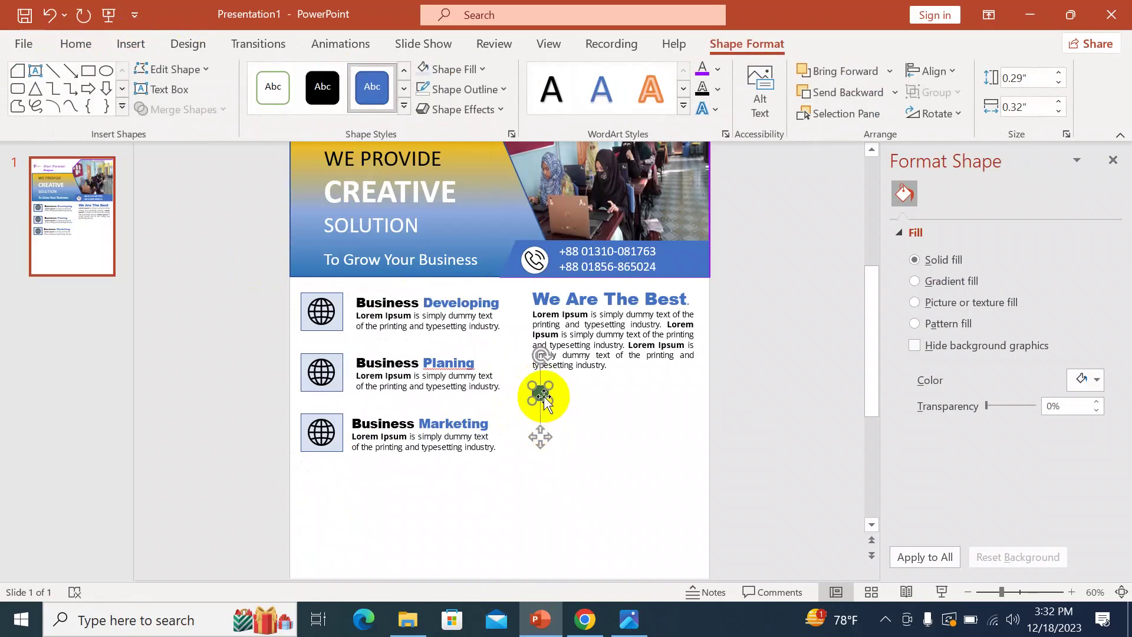
click(551, 420)
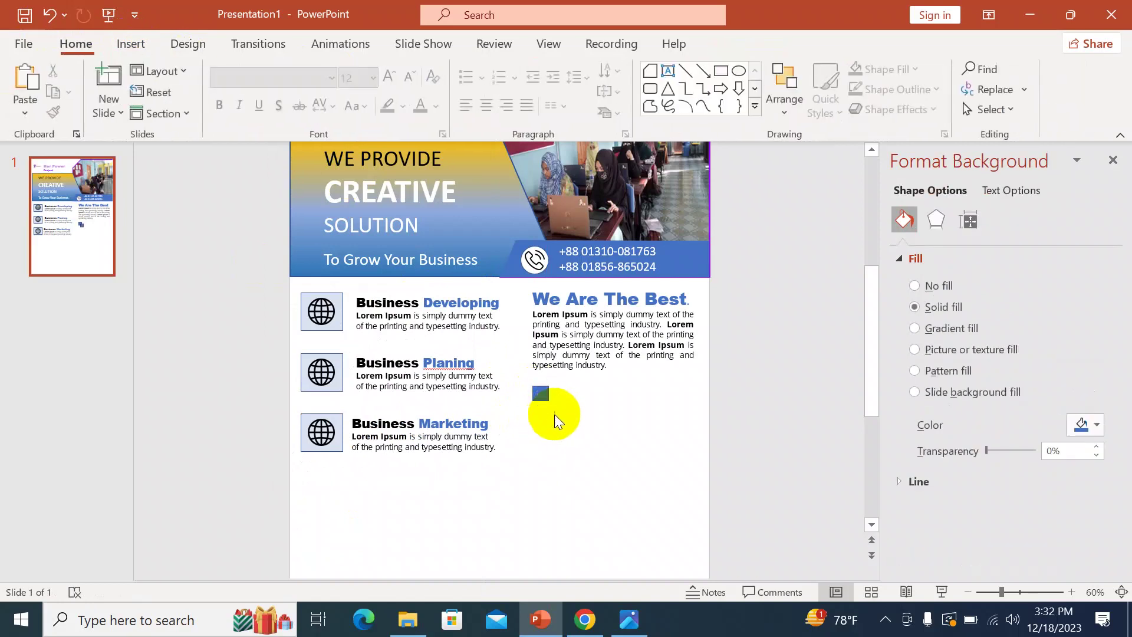
click(548, 397)
drag(547, 397, 542, 458)
Step: Select all three stacked squares and nudge them up together
click(597, 437)
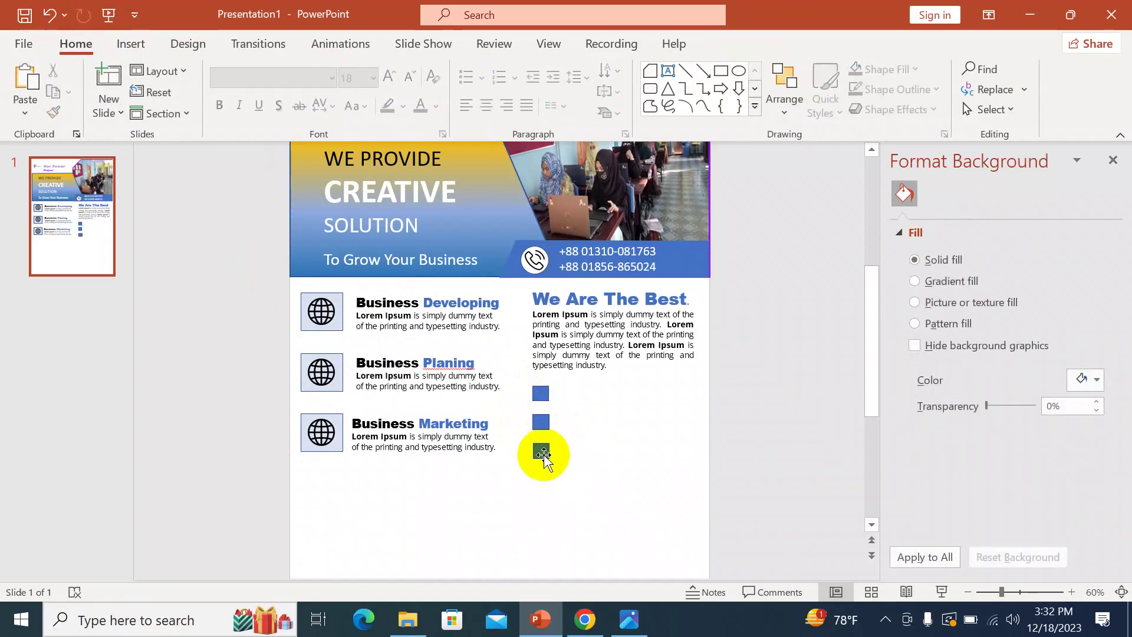
click(538, 395)
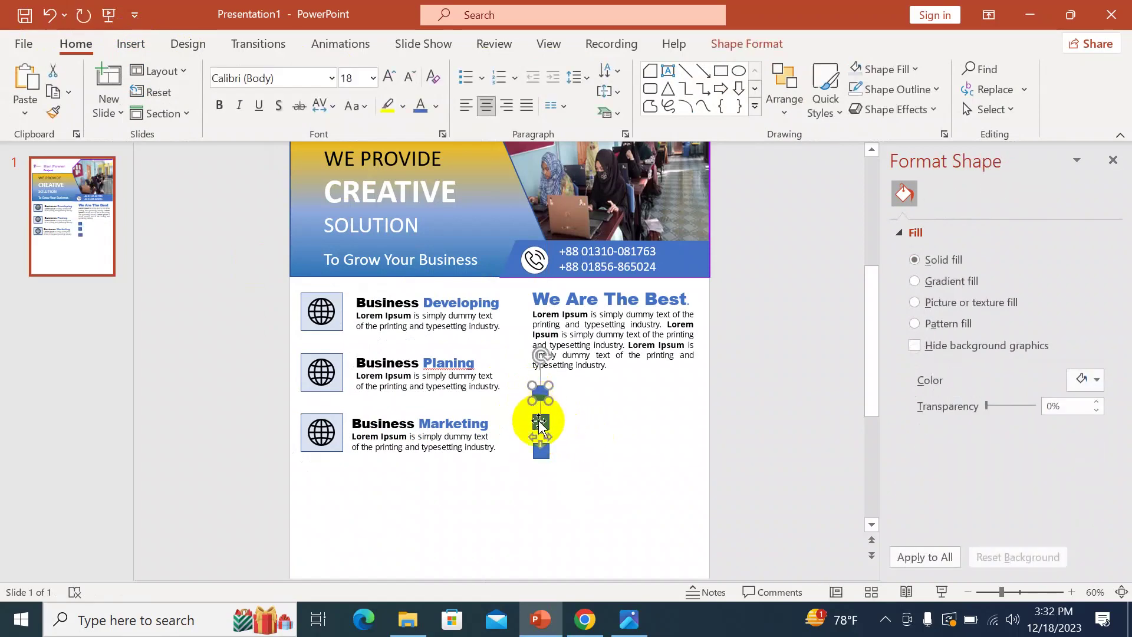
shift+click(540, 422)
shift+click(542, 452)
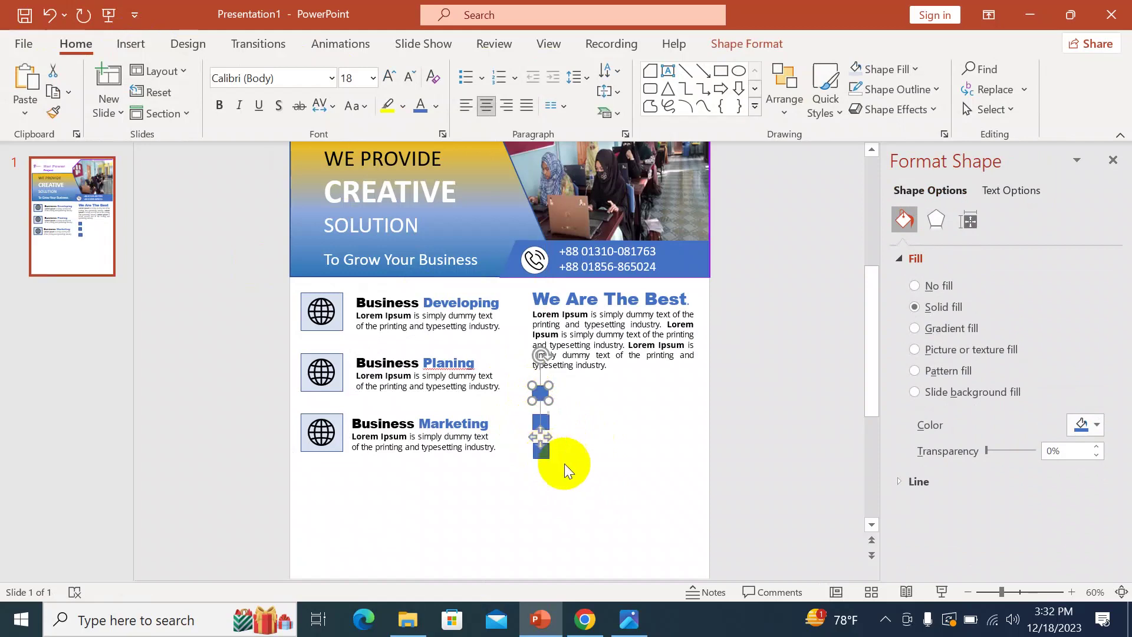
click(565, 464)
click(538, 452)
shift+click(543, 424)
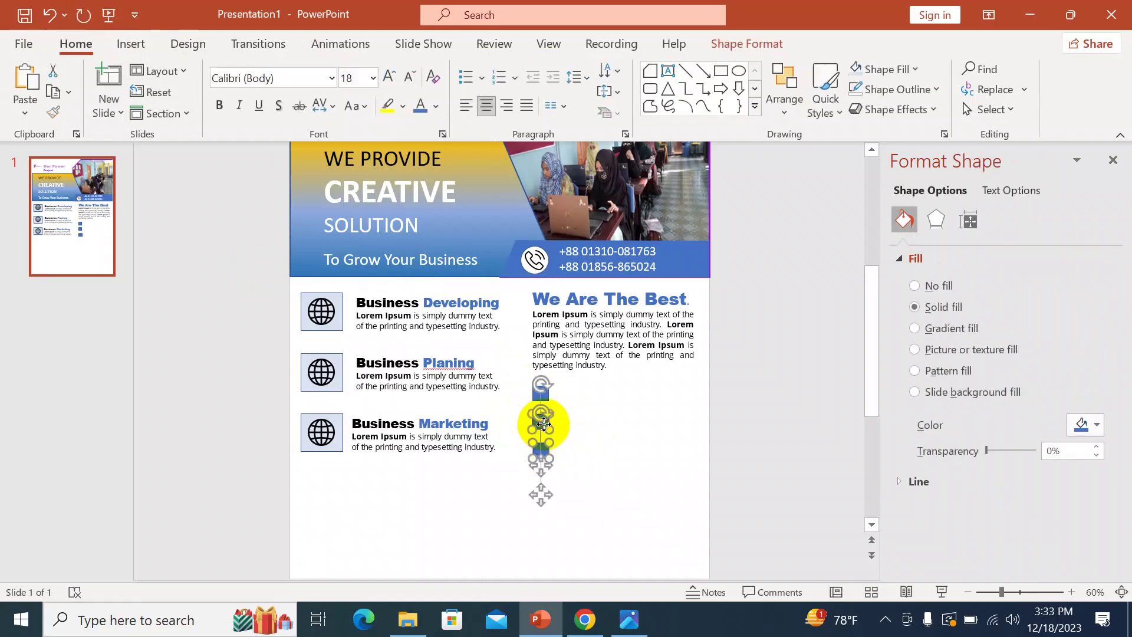
shift+click(541, 394)
key(Up)
key(Up)
click(589, 416)
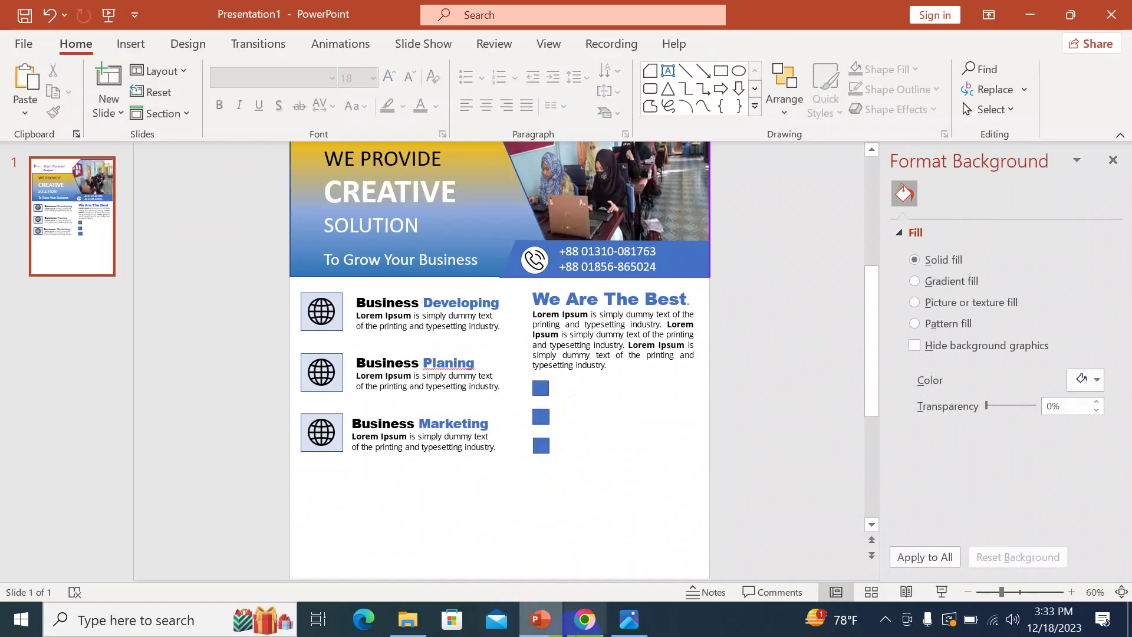
click(629, 625)
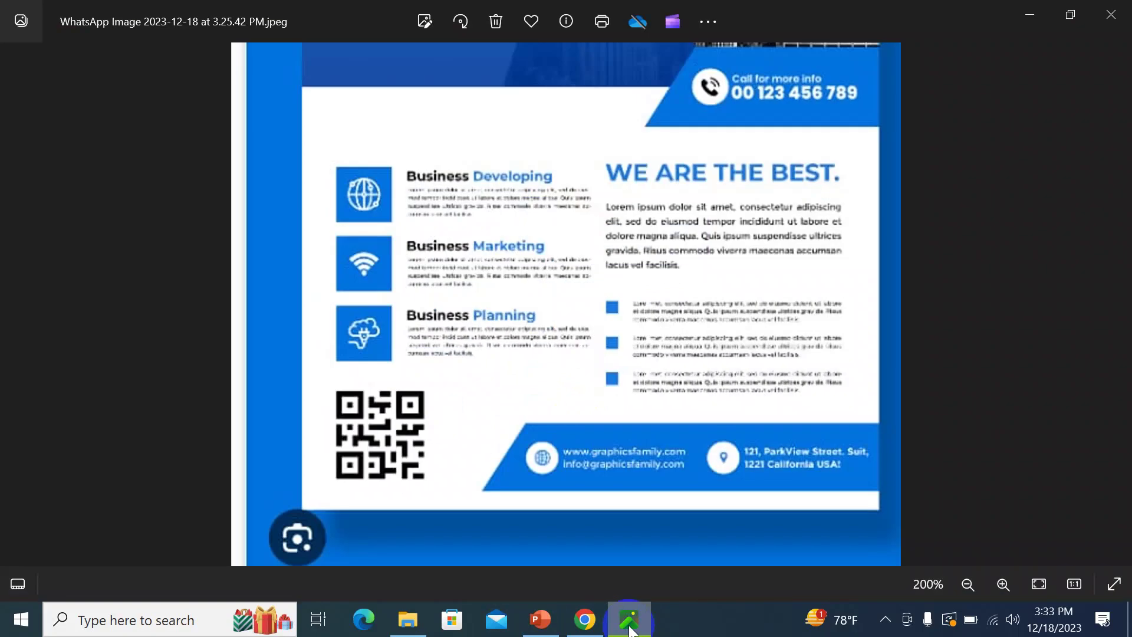
Step: At 100% zoom, copy the text box, trim it to one Lorem Ipsum sentence beside the first square
click(629, 625)
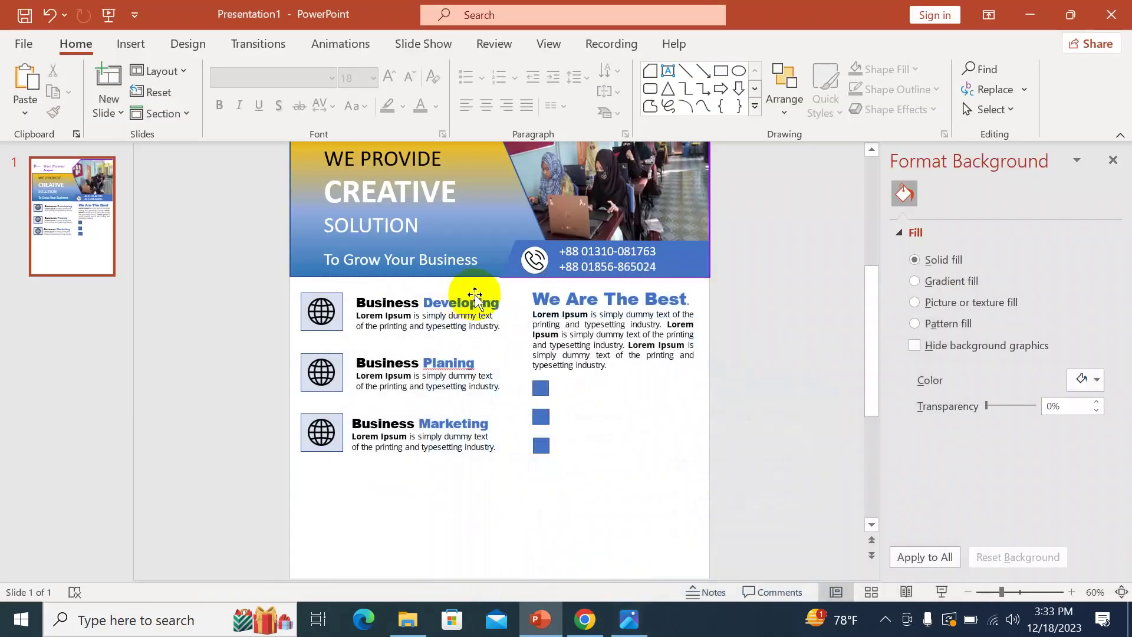
click(1072, 592)
click(1072, 592)
click(1072, 592)
click(1072, 592)
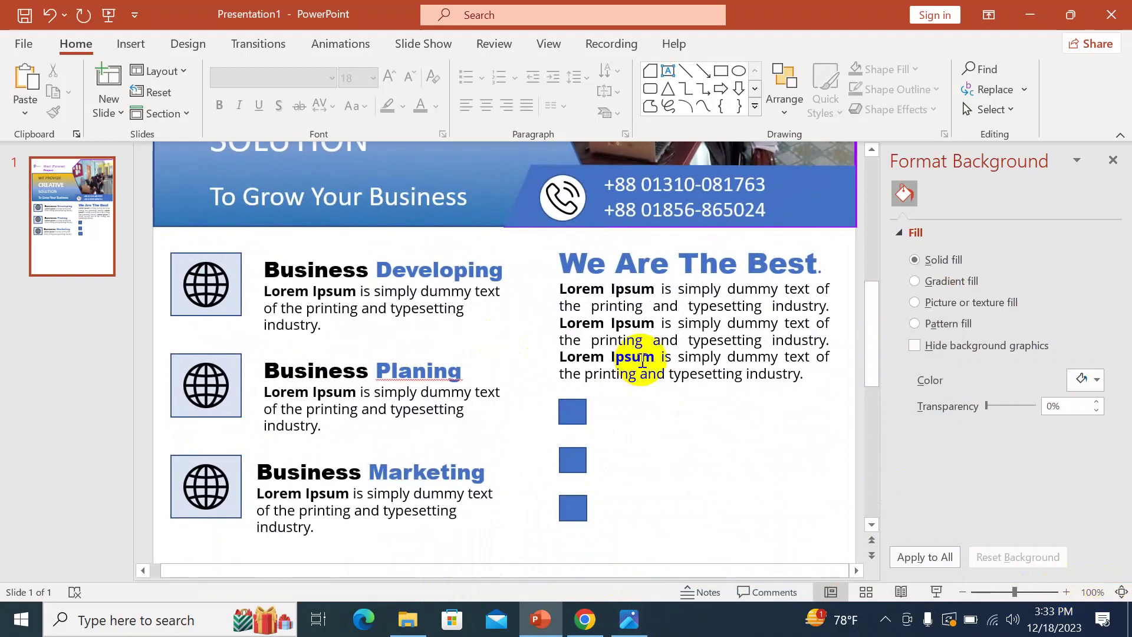
click(643, 365)
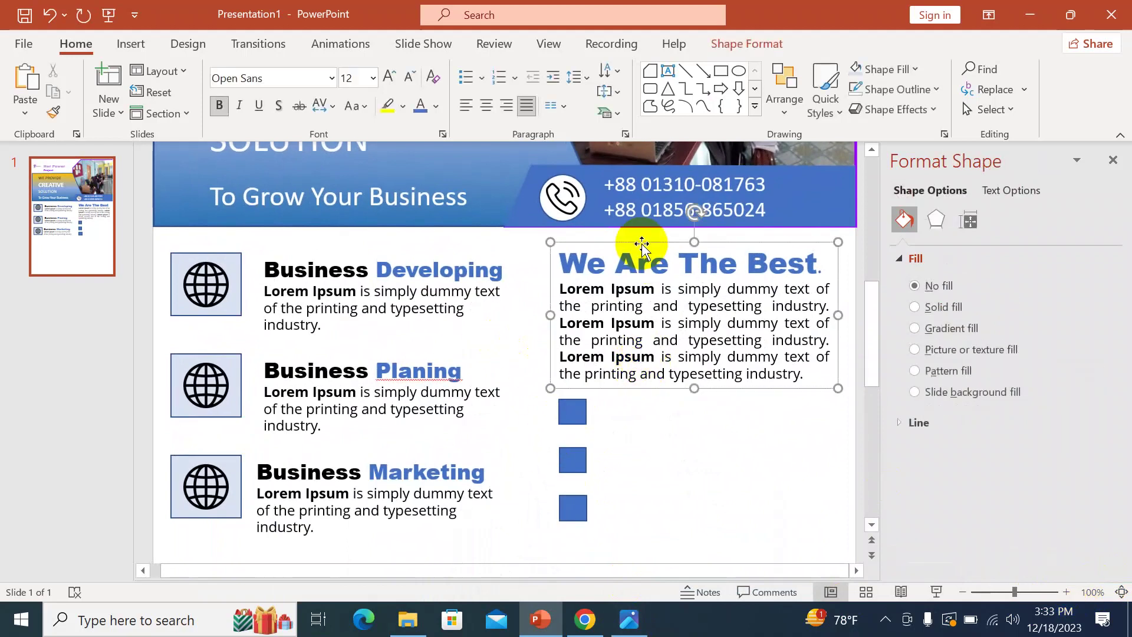
mouse_move(643, 243)
mouse_down()
mouse_move(731, 262)
mouse_move(768, 382)
mouse_up()
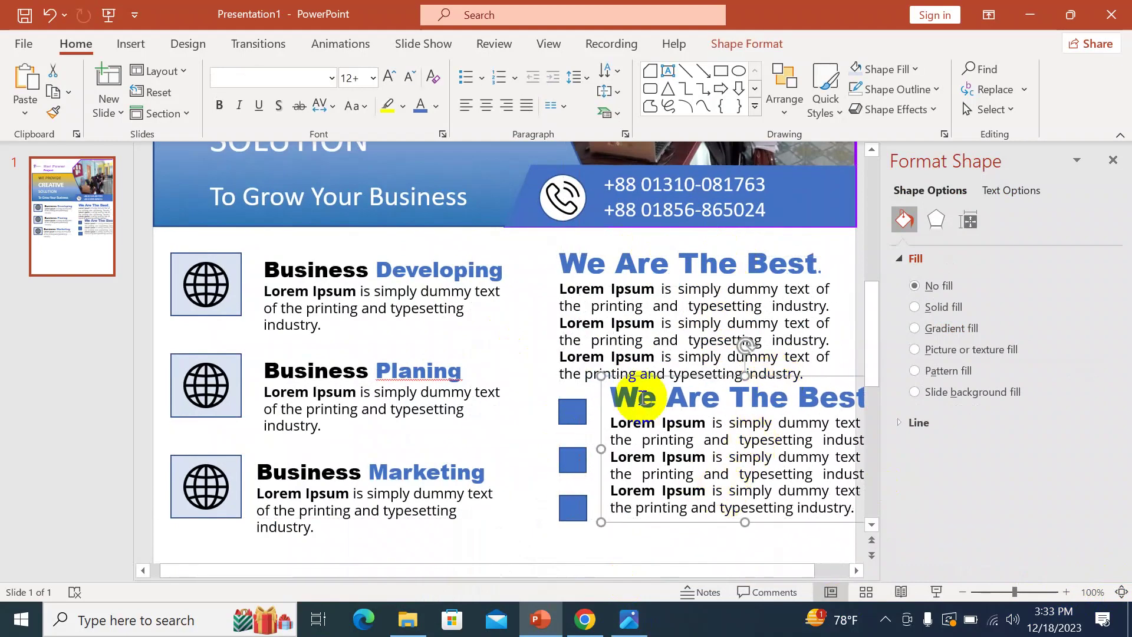
drag(642, 396, 832, 413)
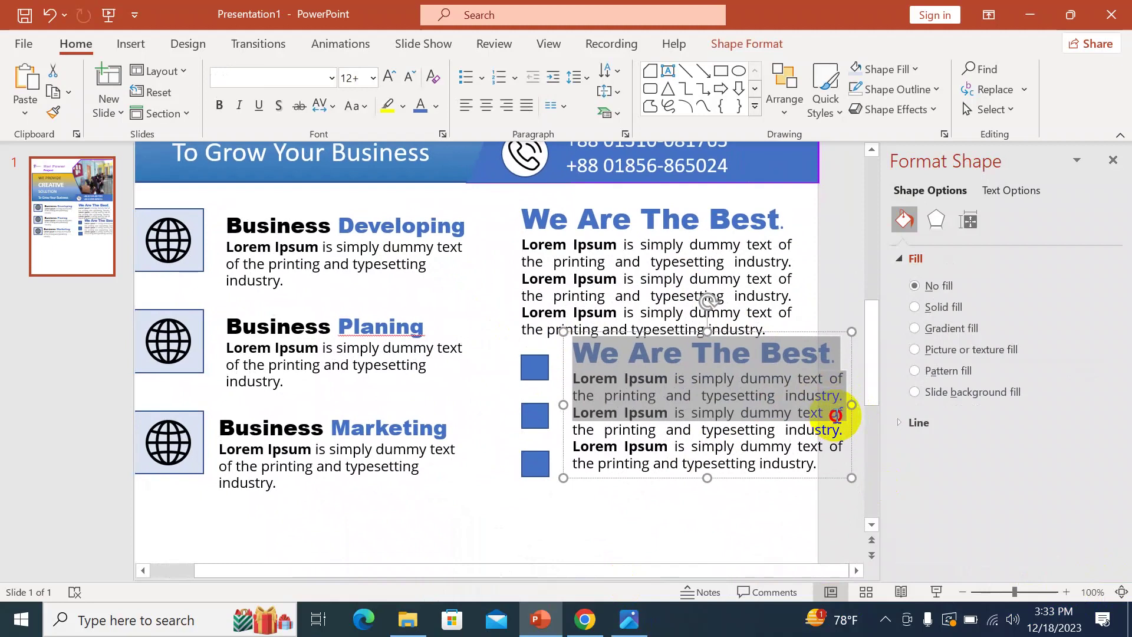
drag(836, 416, 841, 402)
key(Delete)
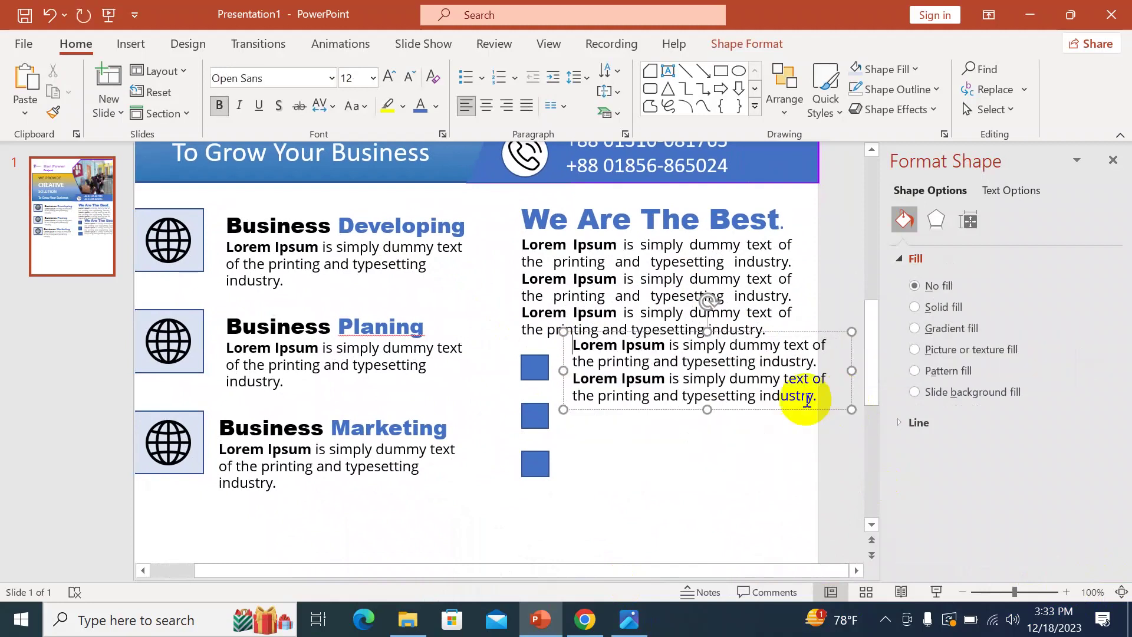
drag(821, 394, 560, 404)
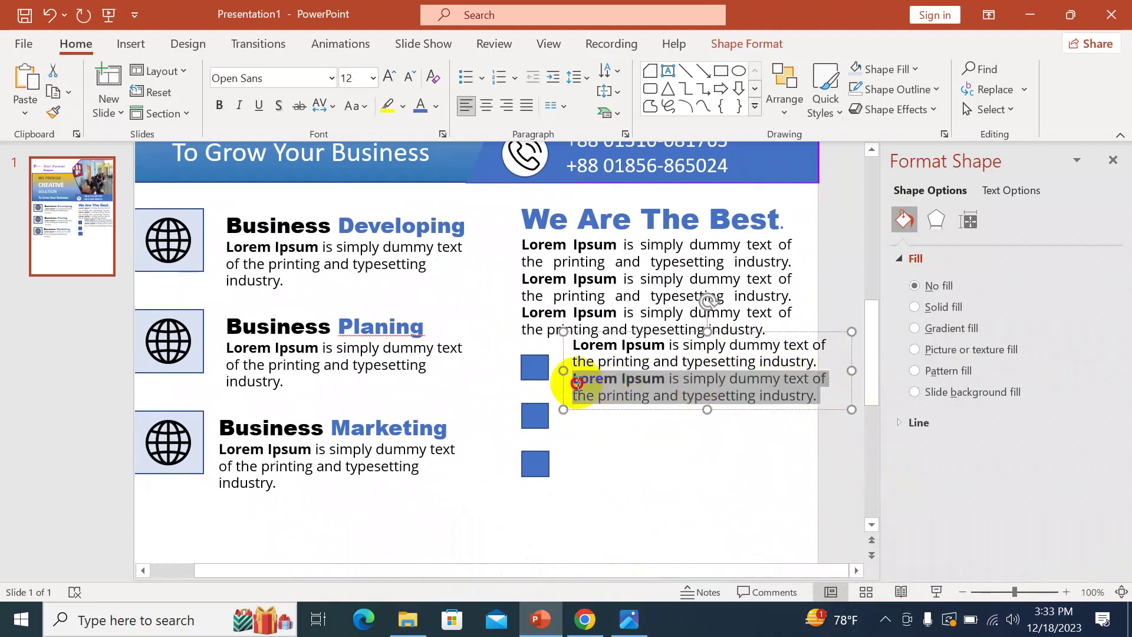
key(Delete)
drag(760, 331, 759, 347)
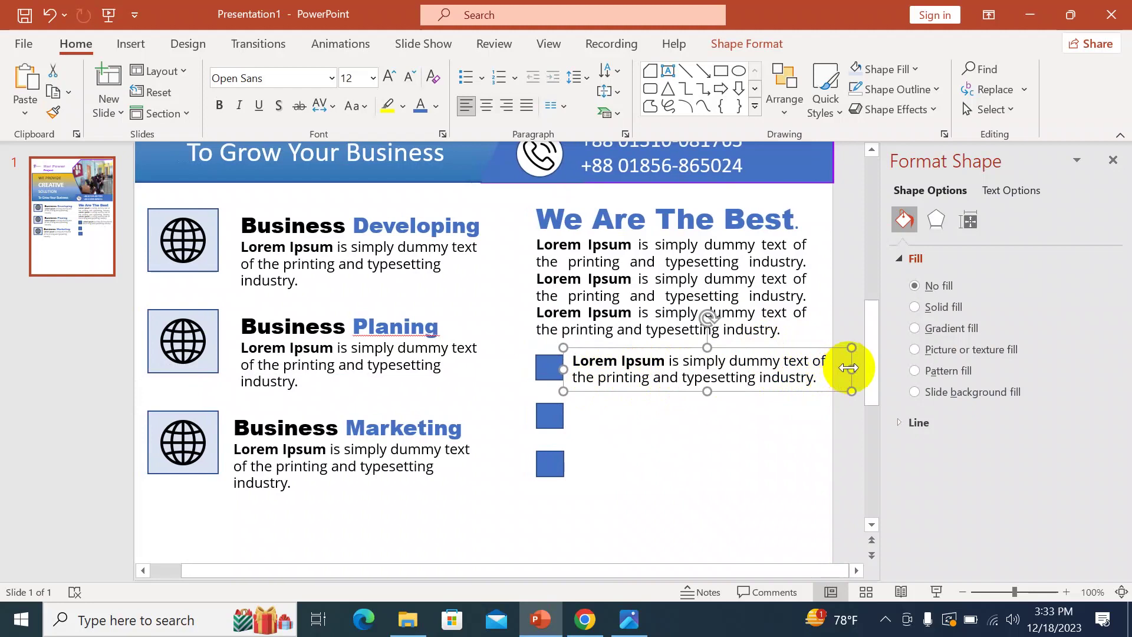
Step: Set that sentence to 11 pt, justify it and narrow its box to fit
drag(817, 379, 575, 360)
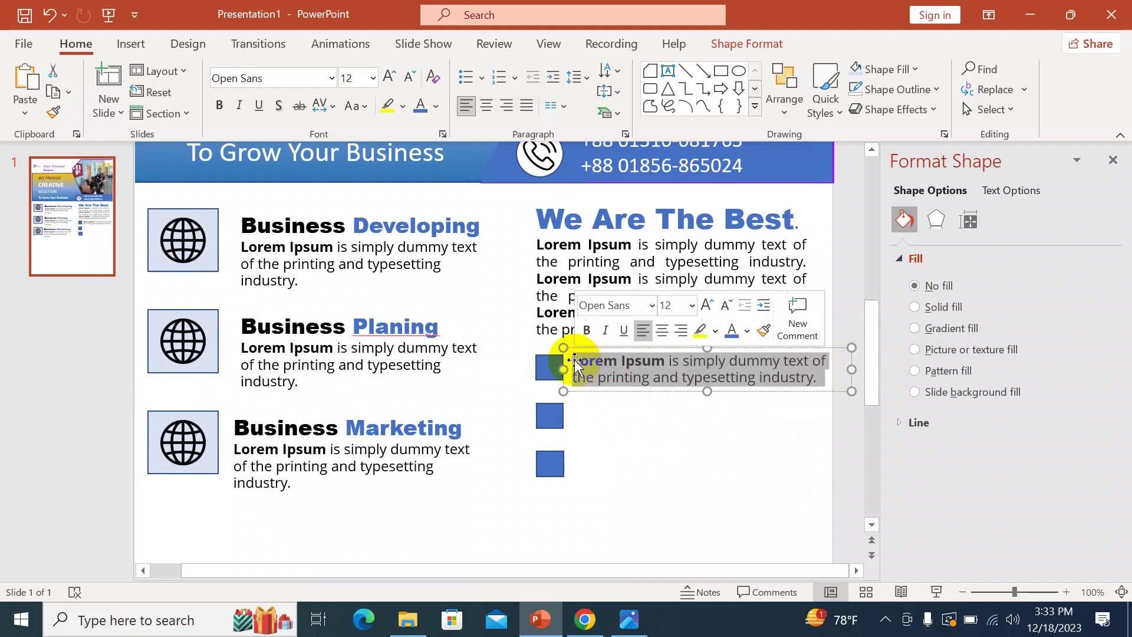
click(409, 78)
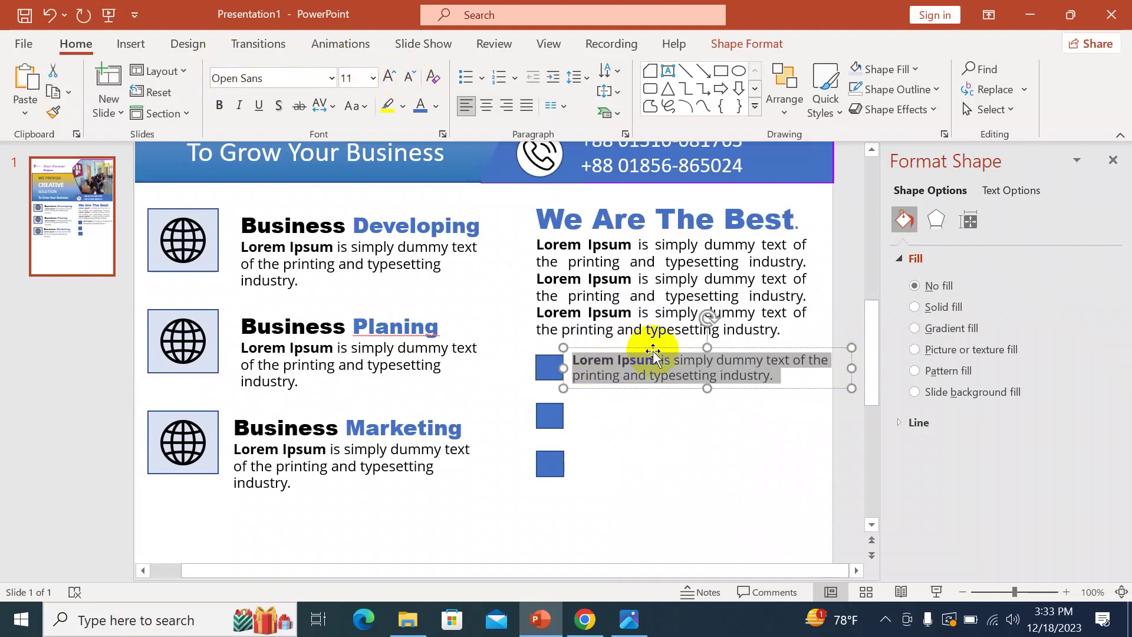
click(527, 105)
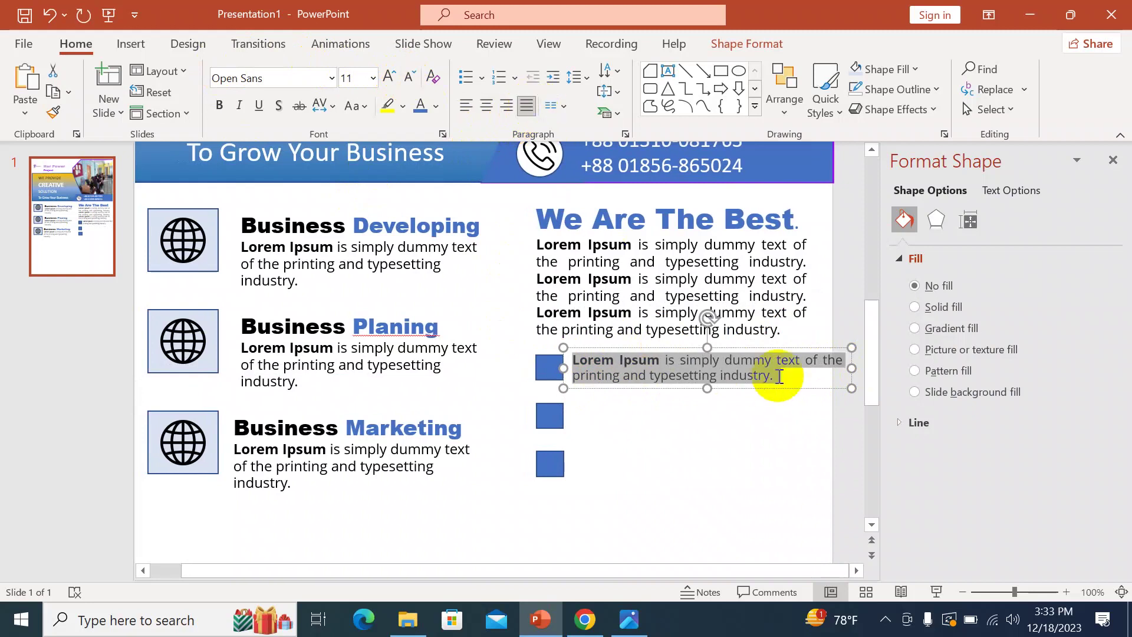
drag(851, 367, 834, 367)
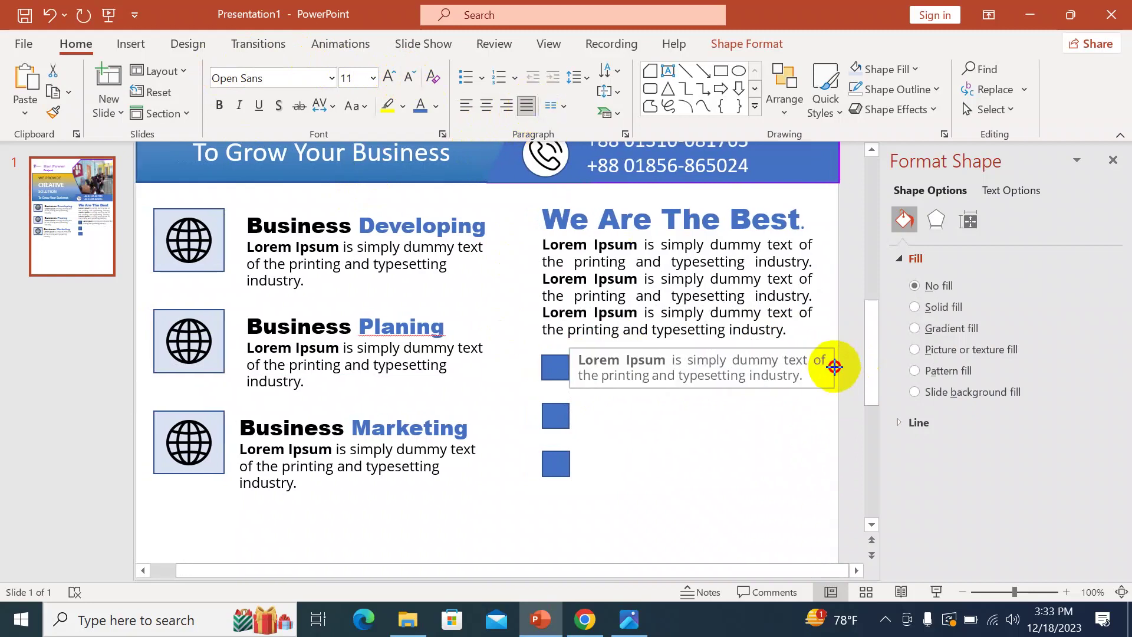
click(702, 412)
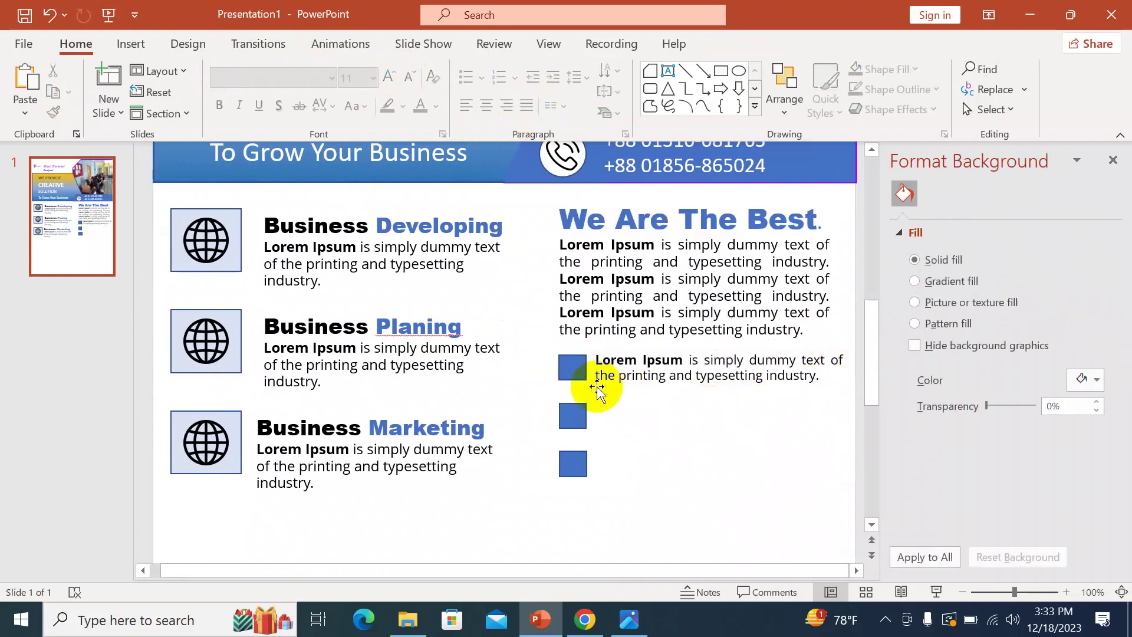
Step: Copy the sentence box beside the second and third squares and even out their spacing
click(756, 378)
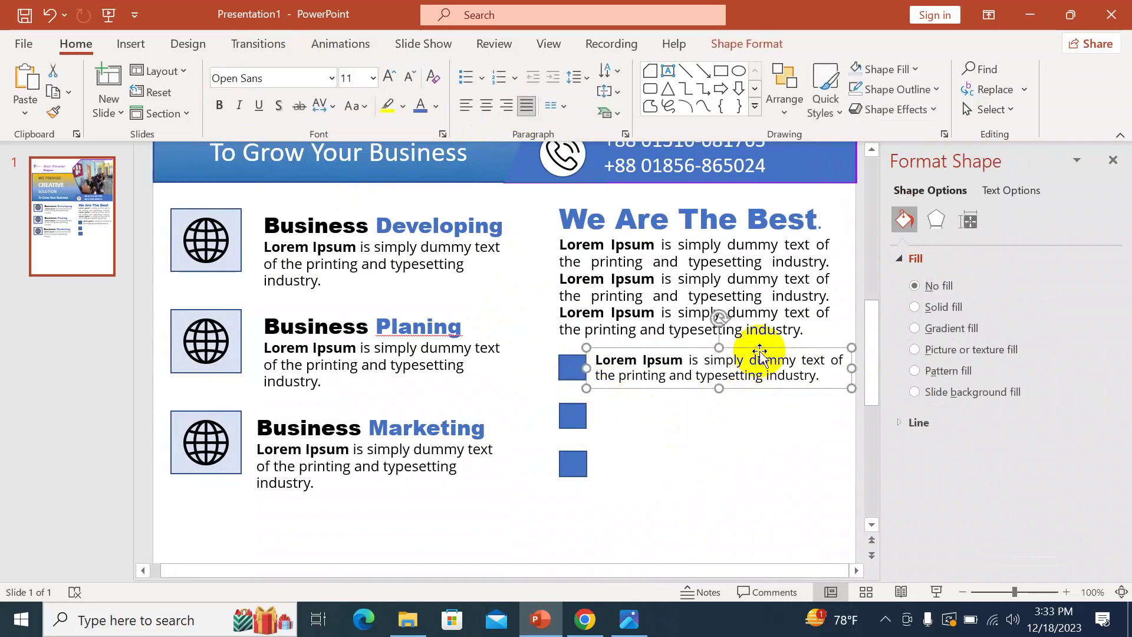
key(ctrl+z)
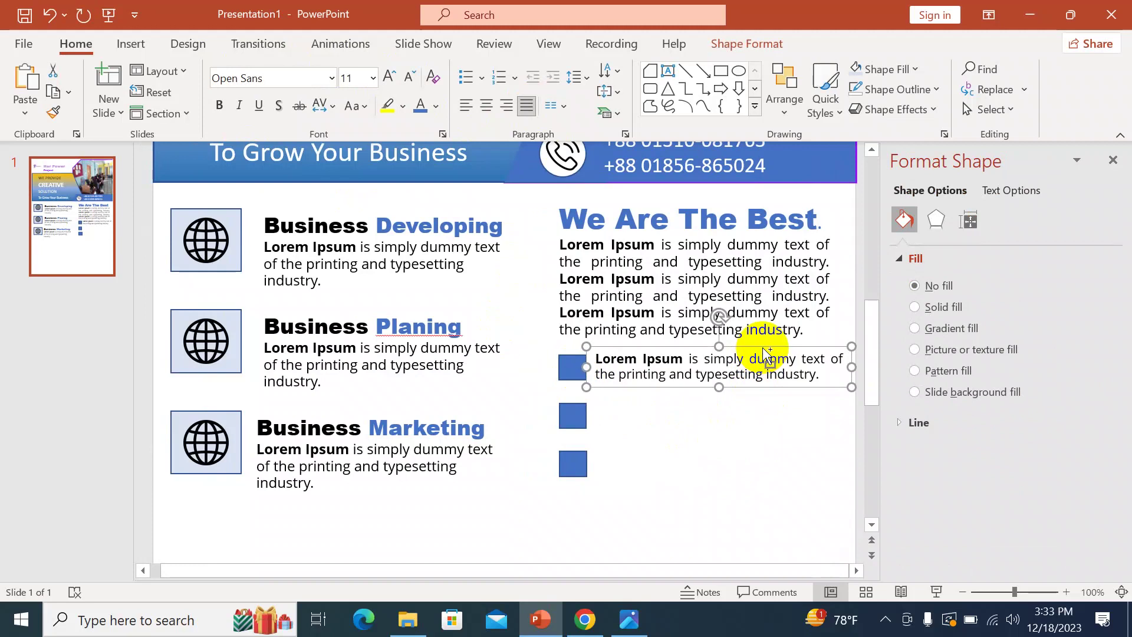
drag(765, 353, 790, 336)
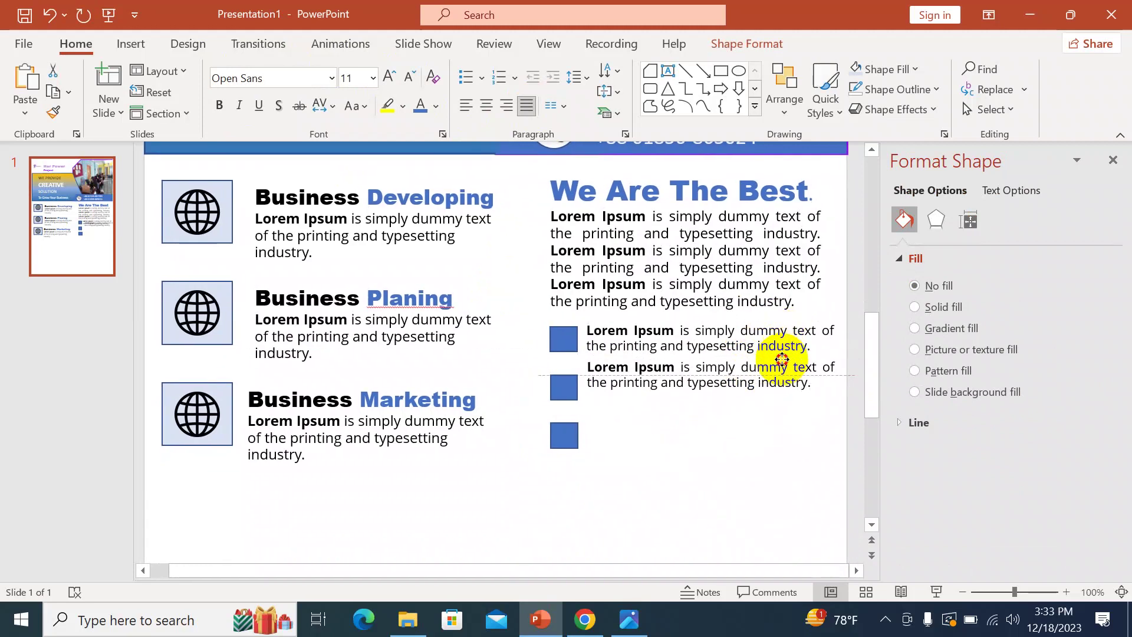
drag(790, 336, 782, 372)
key(ctrl+d)
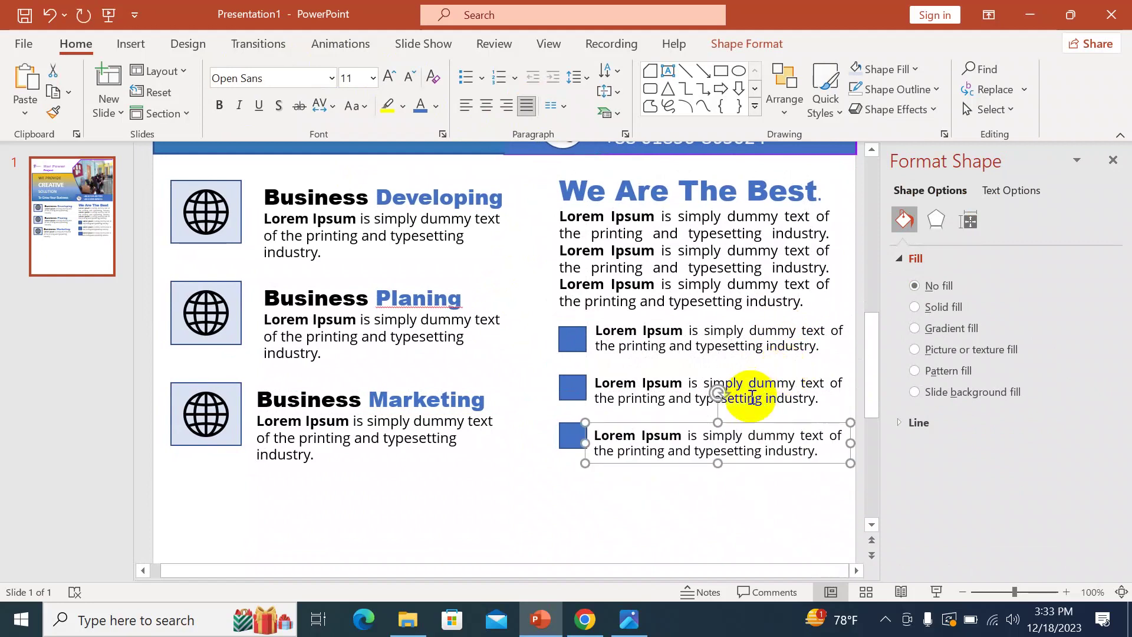
drag(752, 440, 754, 421)
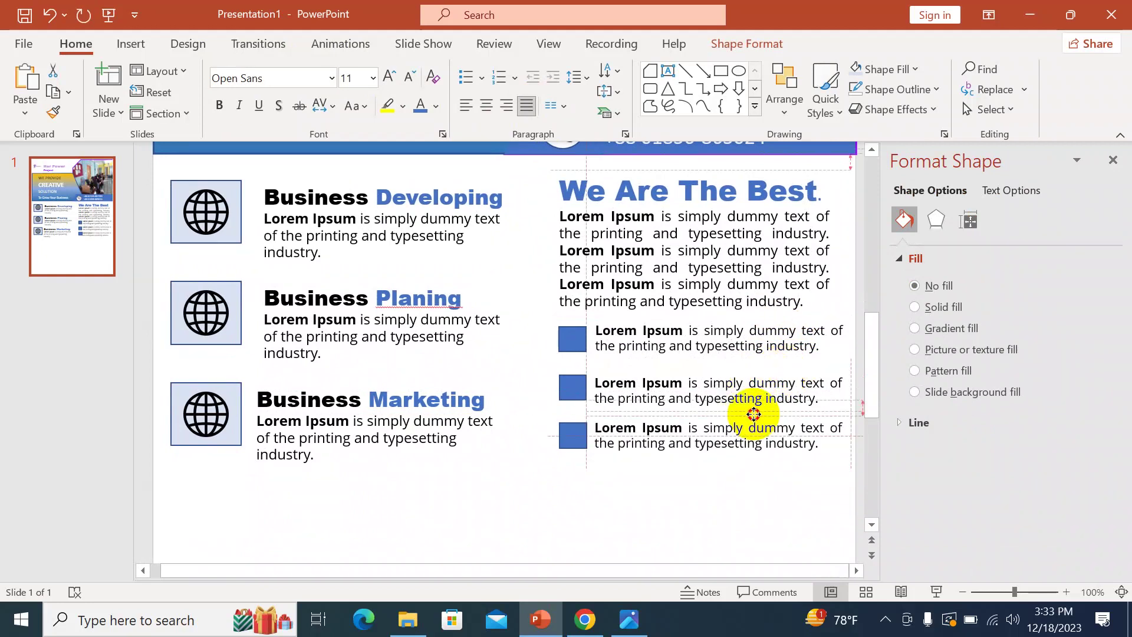
drag(753, 415, 754, 417)
click(727, 502)
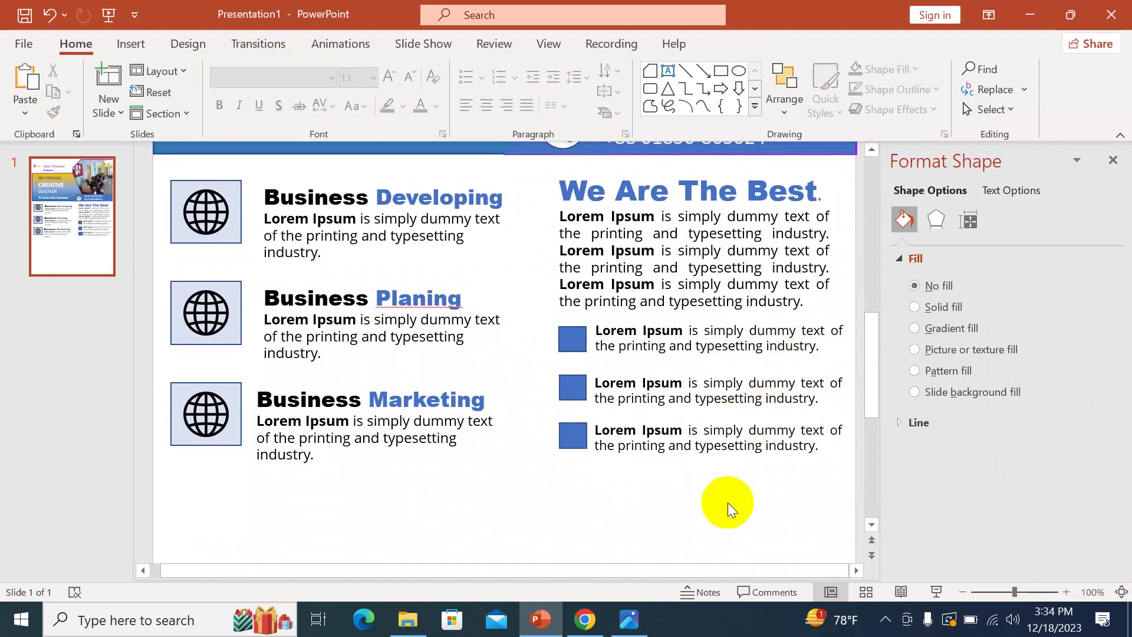
click(962, 592)
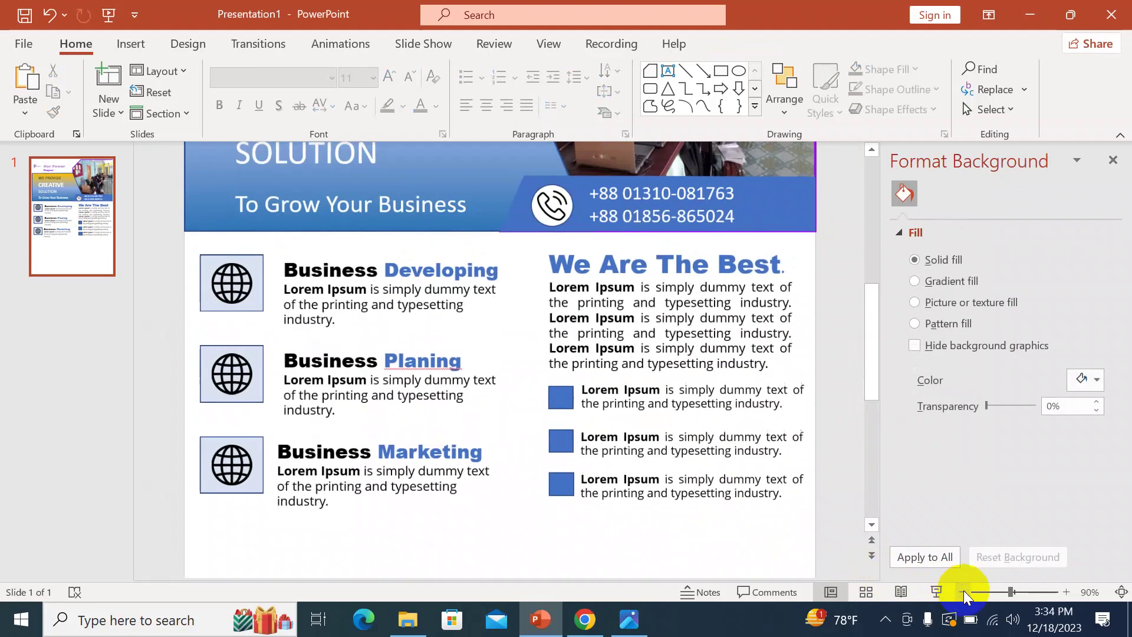
click(962, 592)
scroll(590, 483, down, 3)
scroll(562, 472, down, 1)
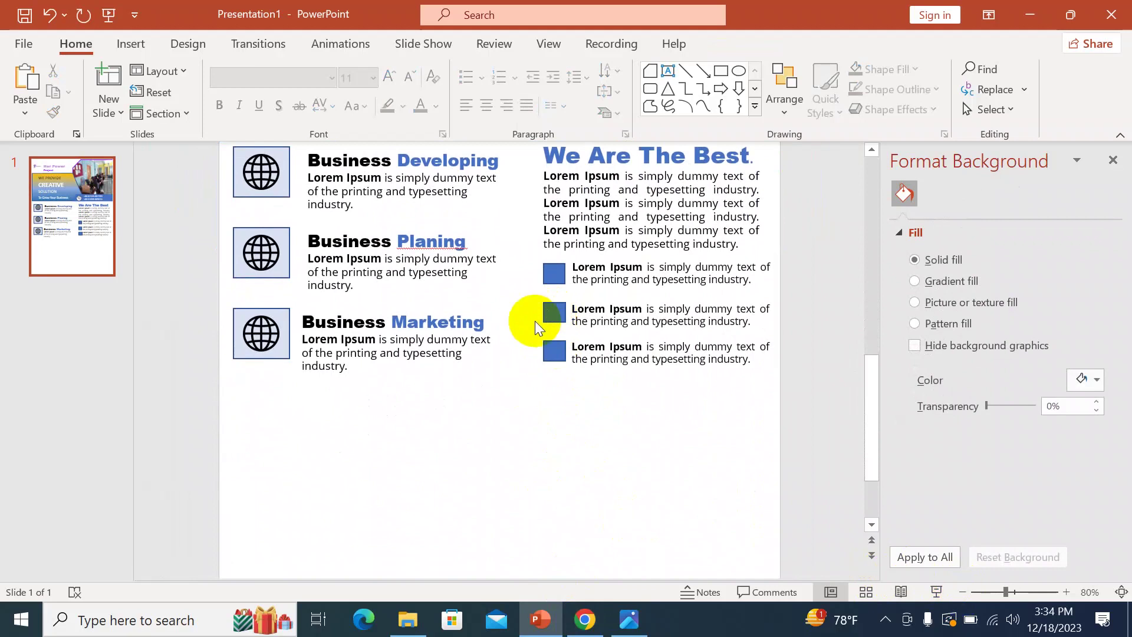
click(629, 619)
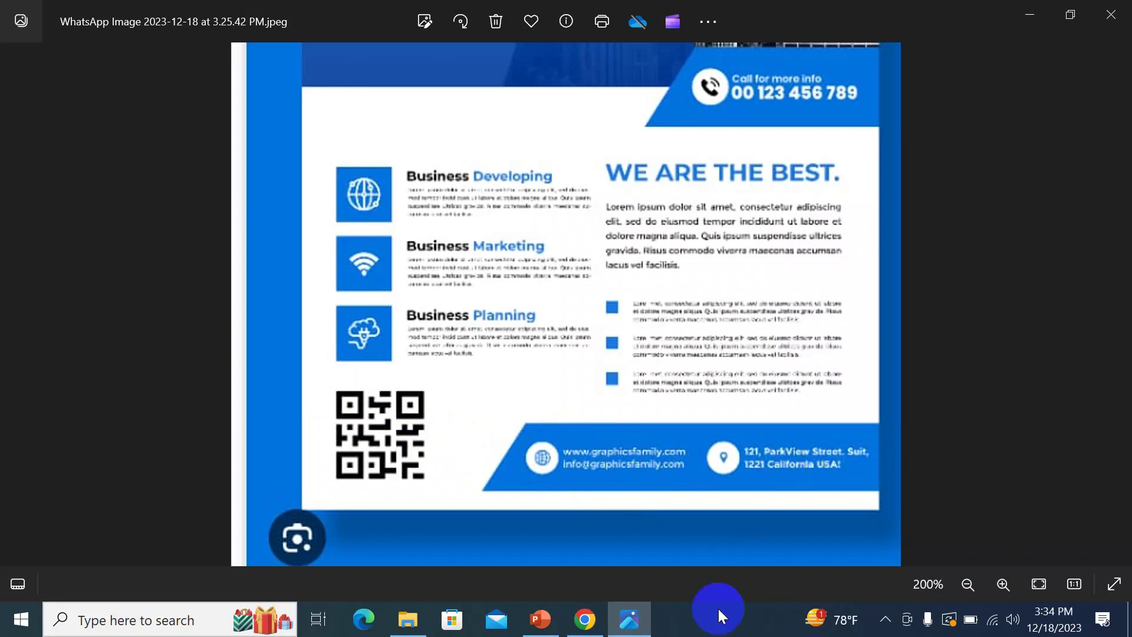
drag(718, 609, 644, 624)
click(635, 625)
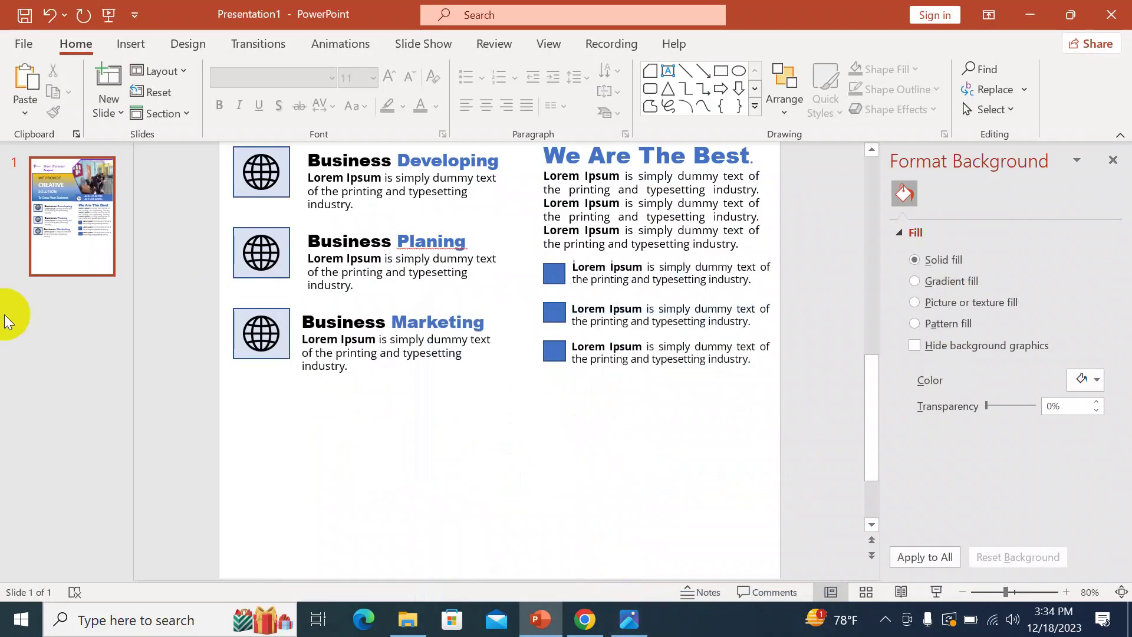
Step: Draw a blue rectangle across the slide bottom and resize it, widening it to the left
click(126, 47)
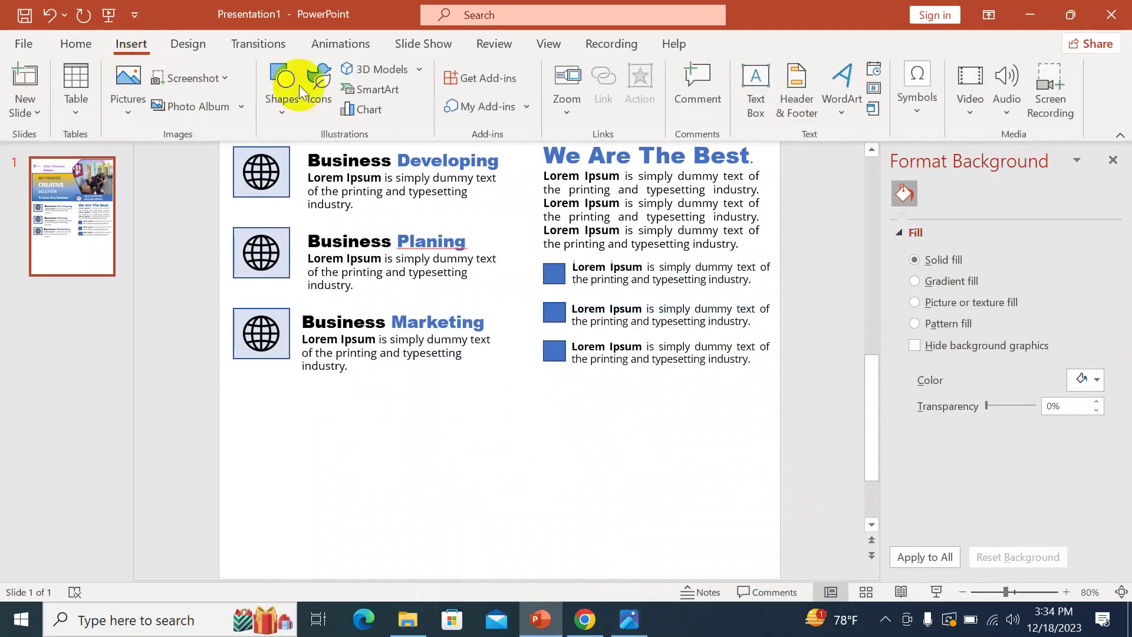
click(270, 108)
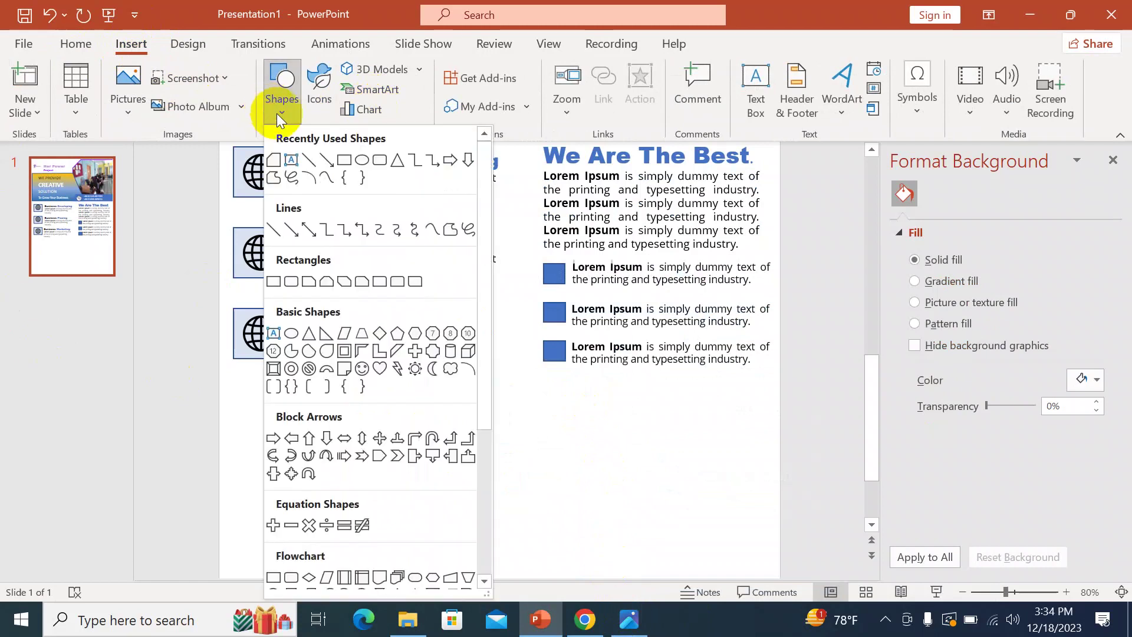
click(343, 161)
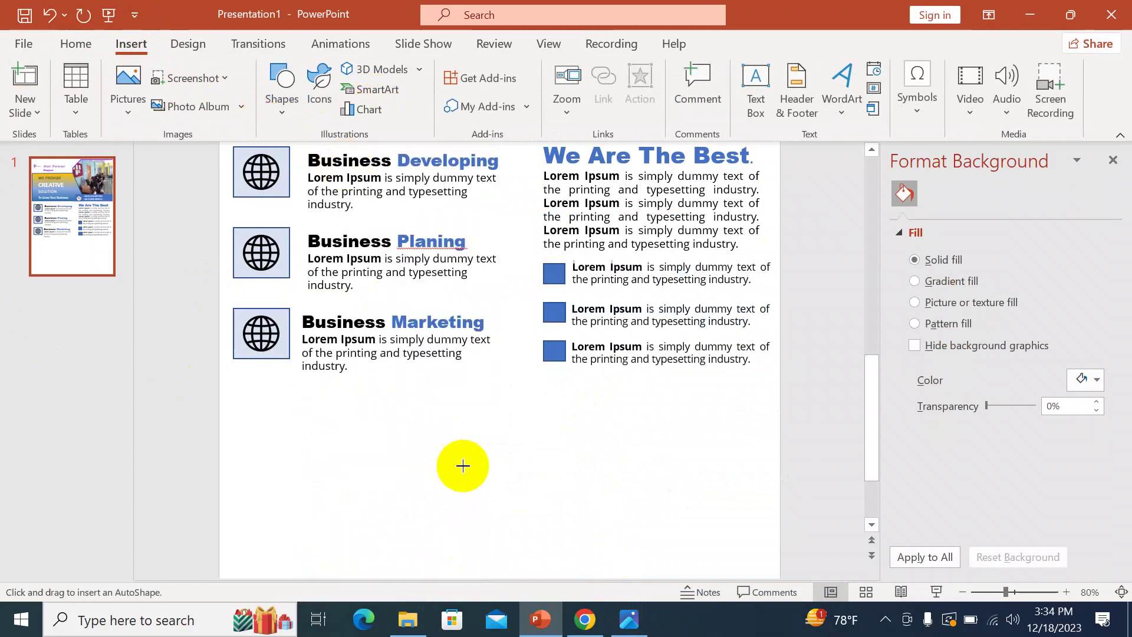
mouse_move(440, 450)
mouse_down()
mouse_move(535, 562)
mouse_move(791, 550)
mouse_move(780, 583)
mouse_up()
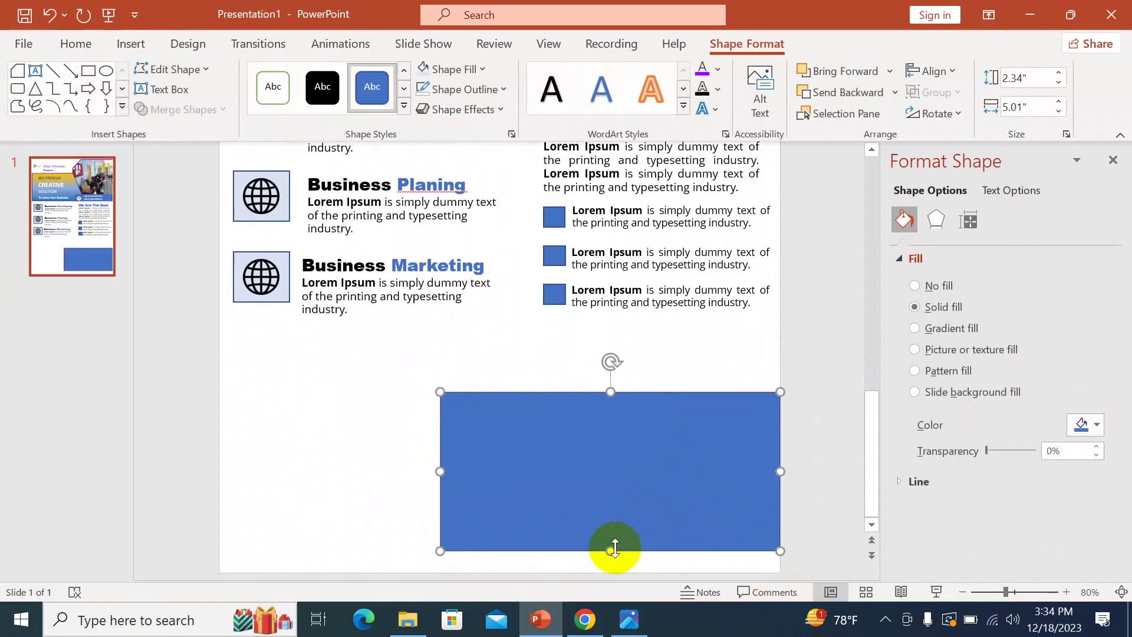
drag(610, 552, 609, 574)
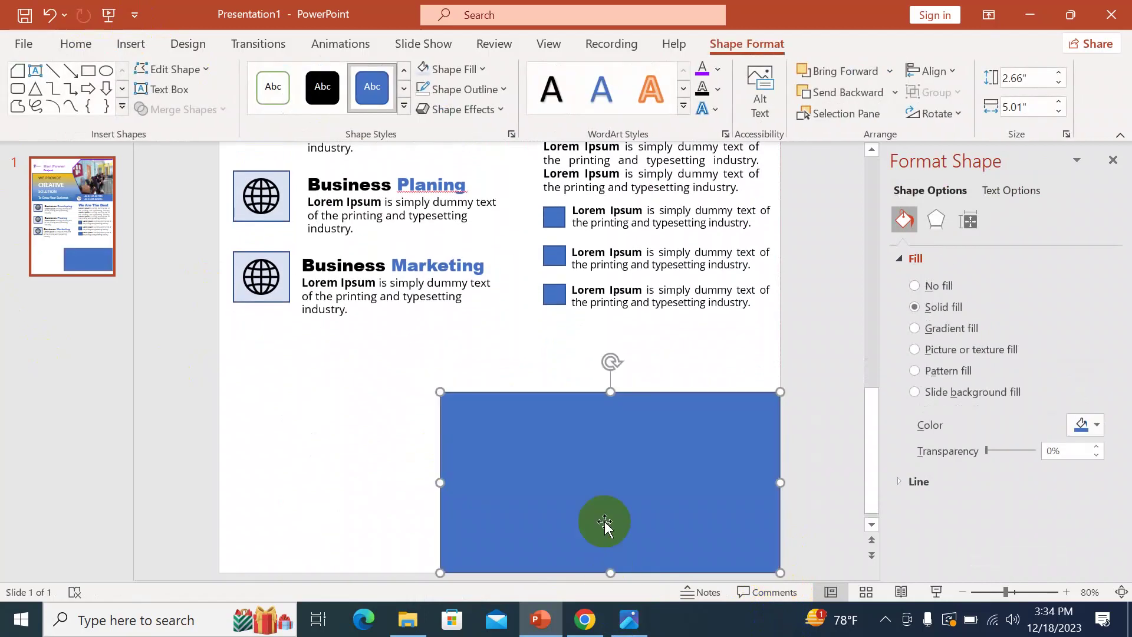
drag(609, 393, 609, 430)
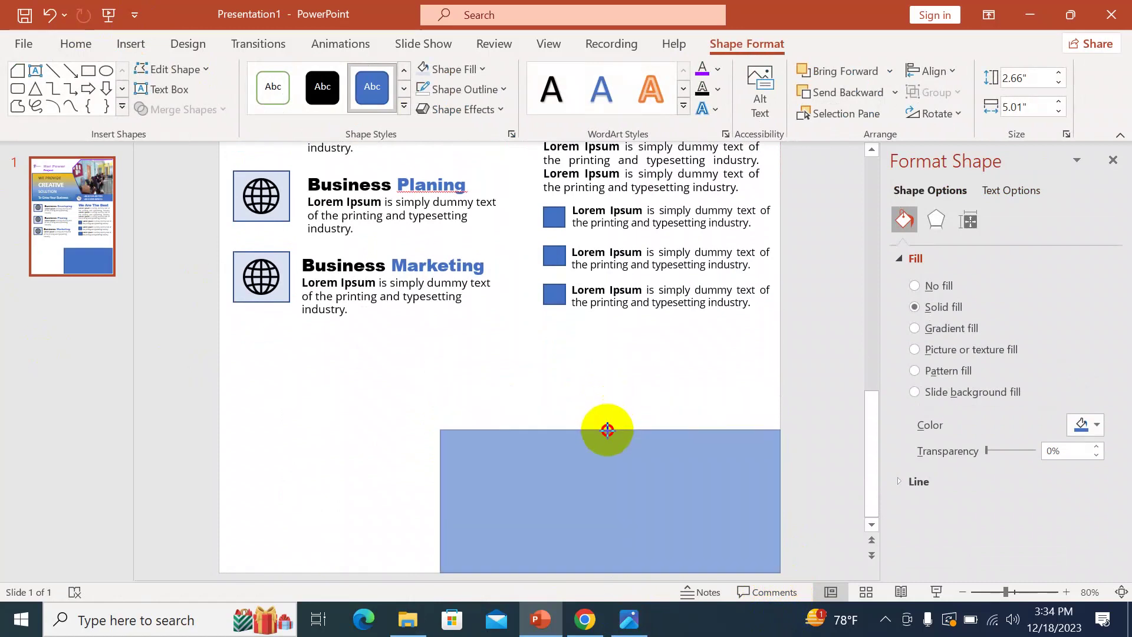
drag(440, 501, 385, 501)
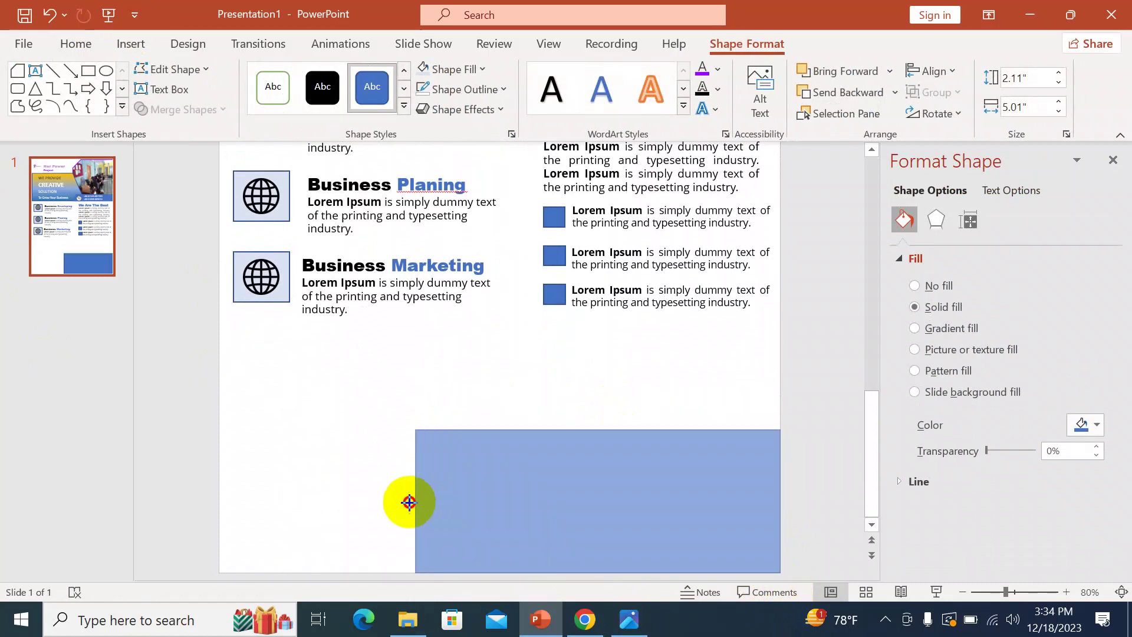
Step: Using Edit Points, drag the top-left corner right to slant the footer's left side
click(171, 69)
click(185, 116)
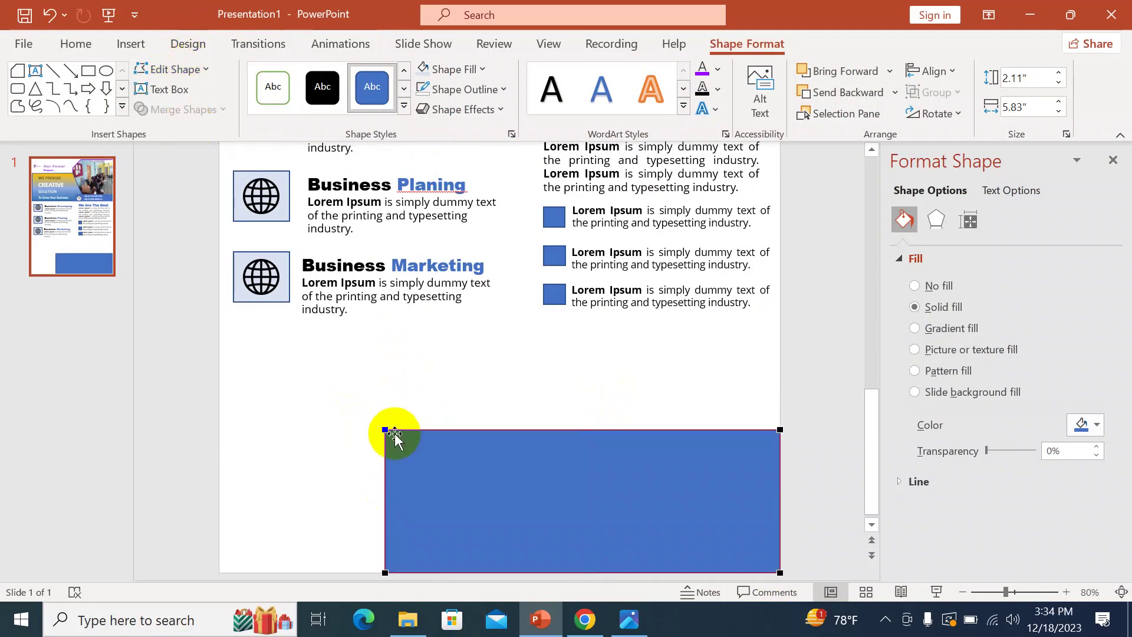
drag(387, 429, 478, 432)
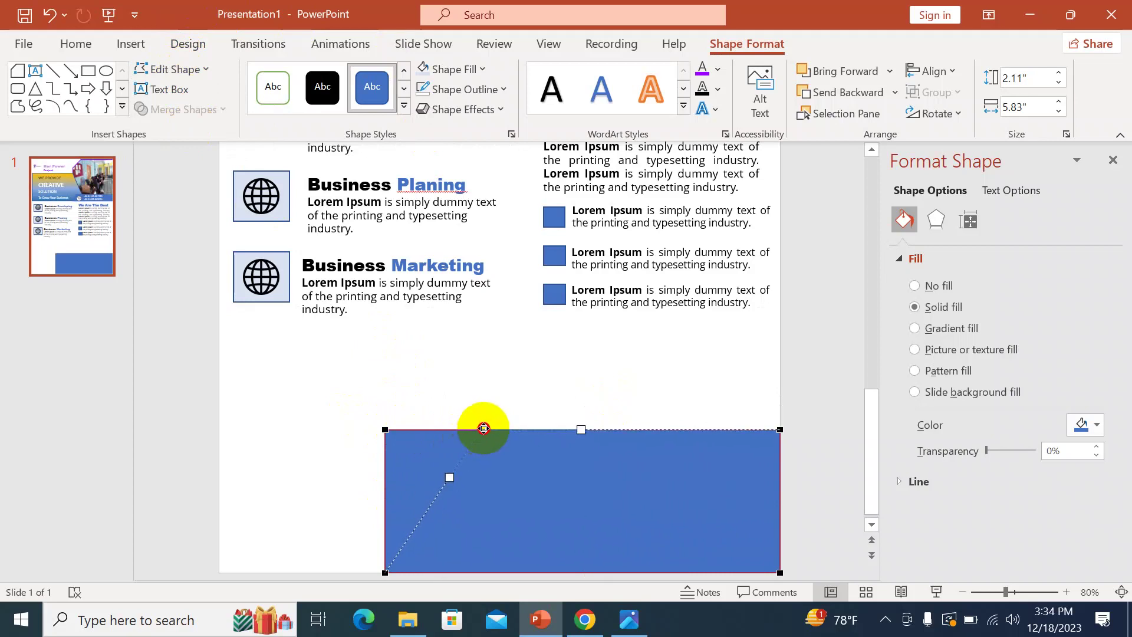
drag(484, 429, 482, 430)
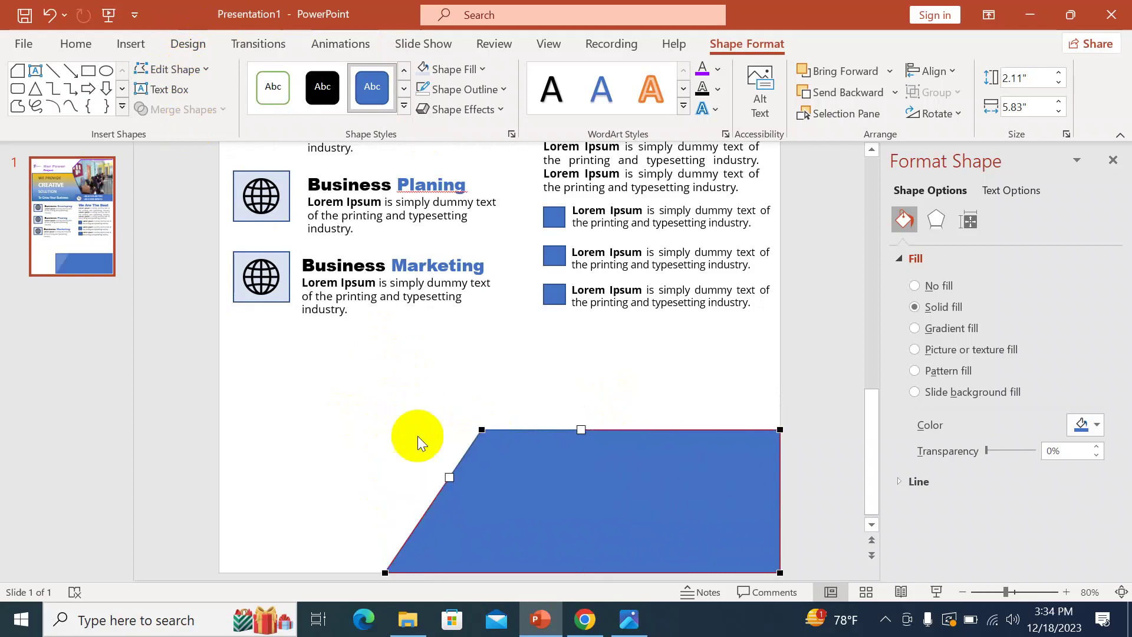
click(379, 377)
click(581, 457)
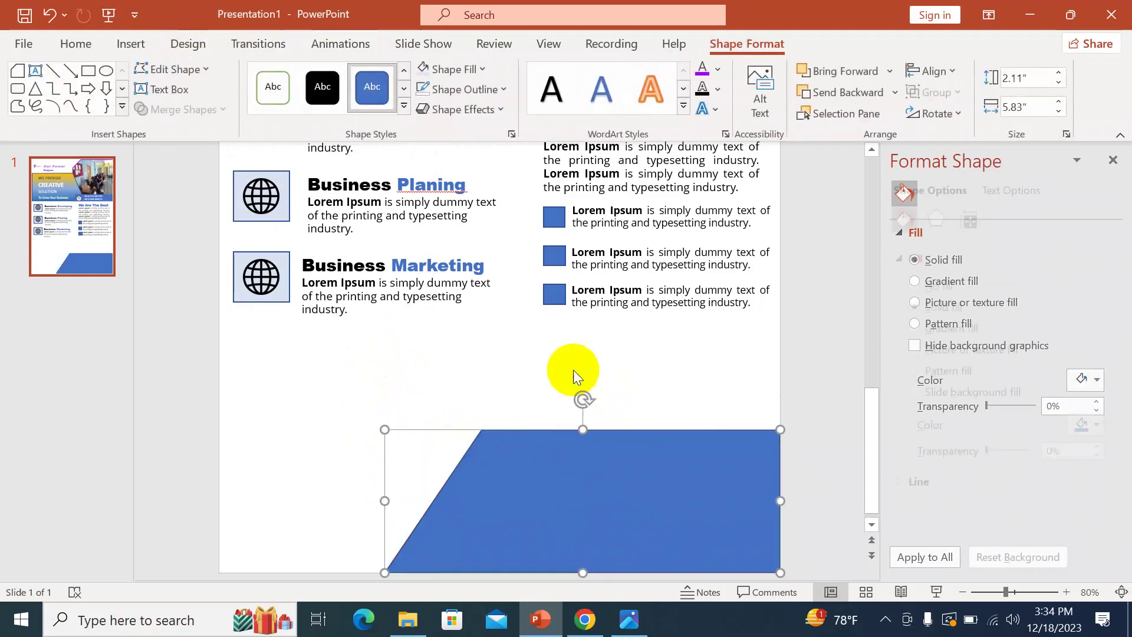
click(576, 340)
scroll(554, 330, up, 3)
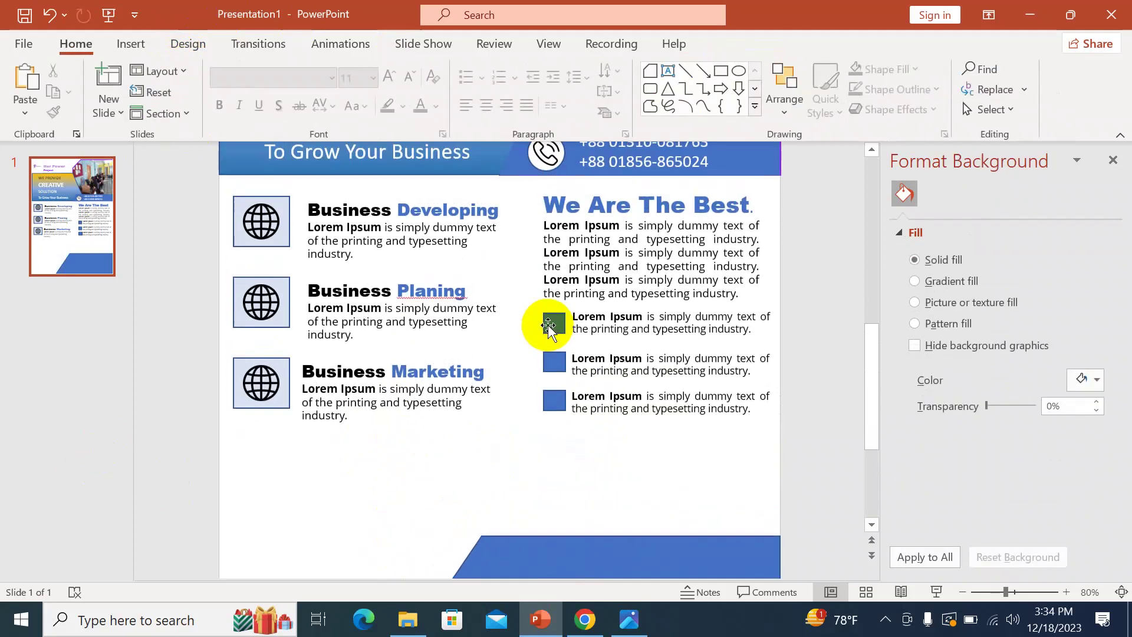
scroll(549, 324, down, 1)
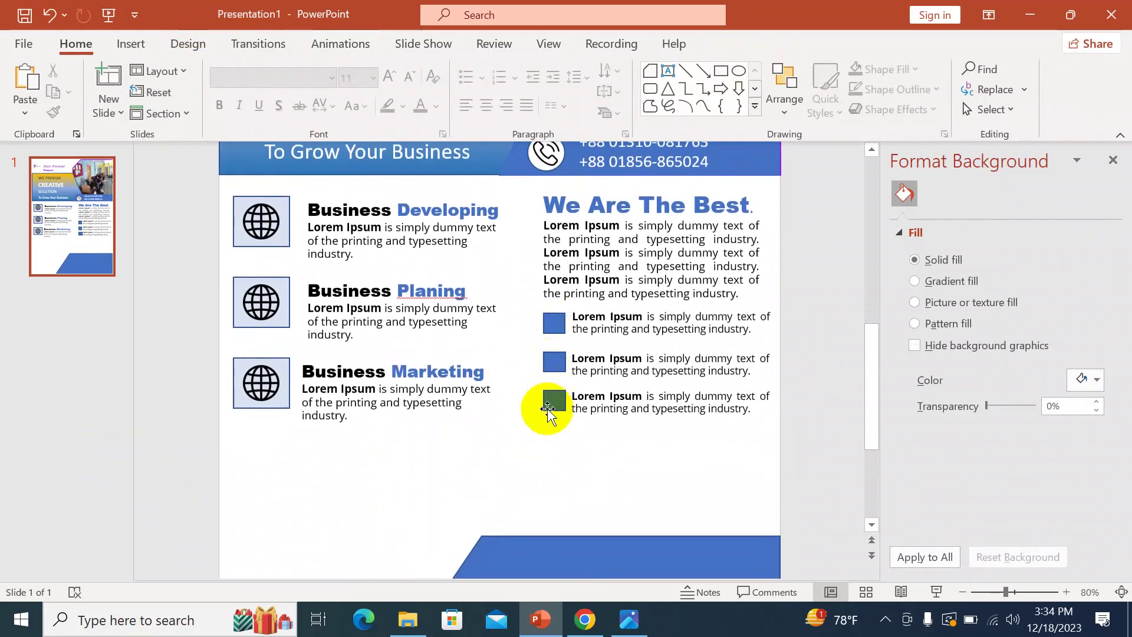
scroll(547, 410, down, 1)
scroll(547, 409, down, 1)
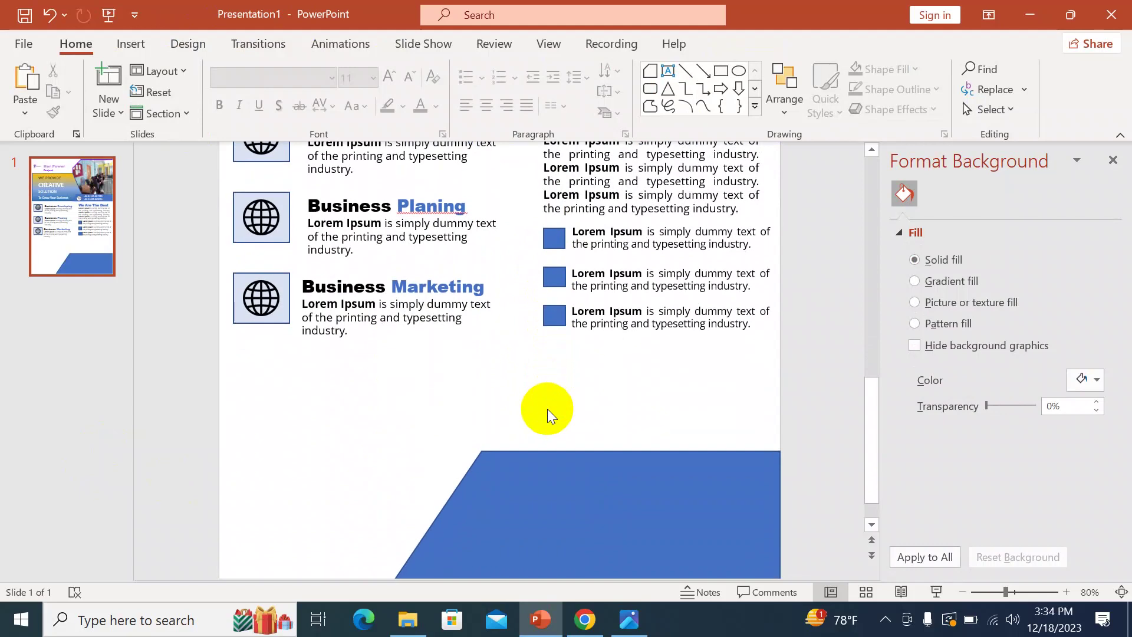
scroll(547, 409, down, 1)
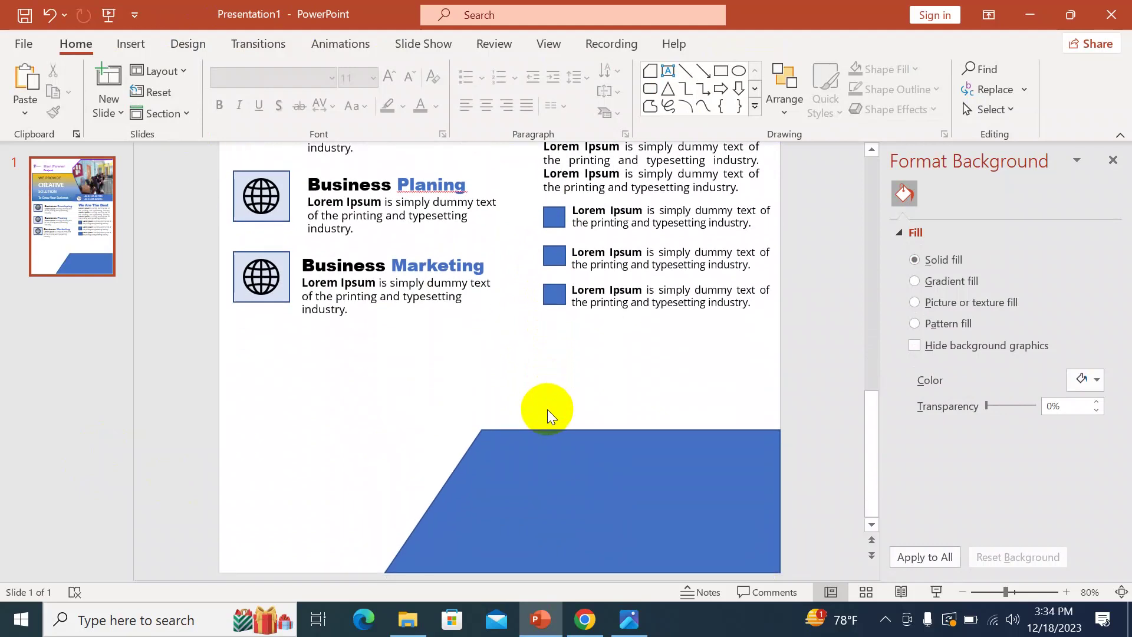
click(131, 47)
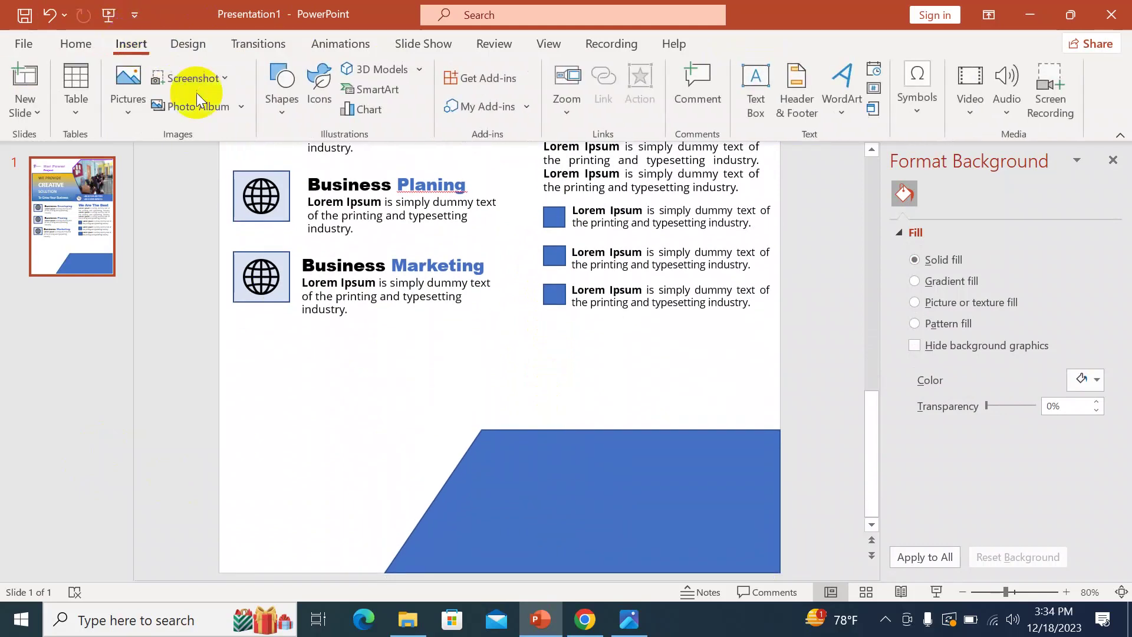
Step: Draw a rounded rectangle on the footer's top edge, filled light gray with no outline
click(289, 108)
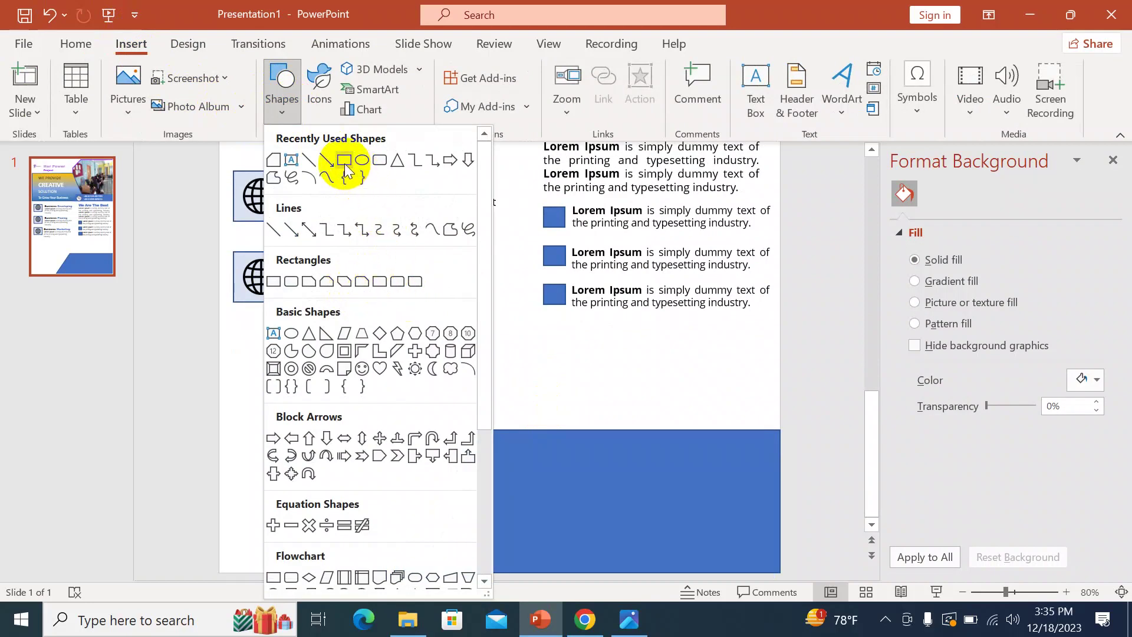
click(380, 160)
mouse_move(570, 391)
mouse_down()
mouse_move(596, 430)
mouse_move(727, 438)
mouse_up()
drag(651, 396, 652, 387)
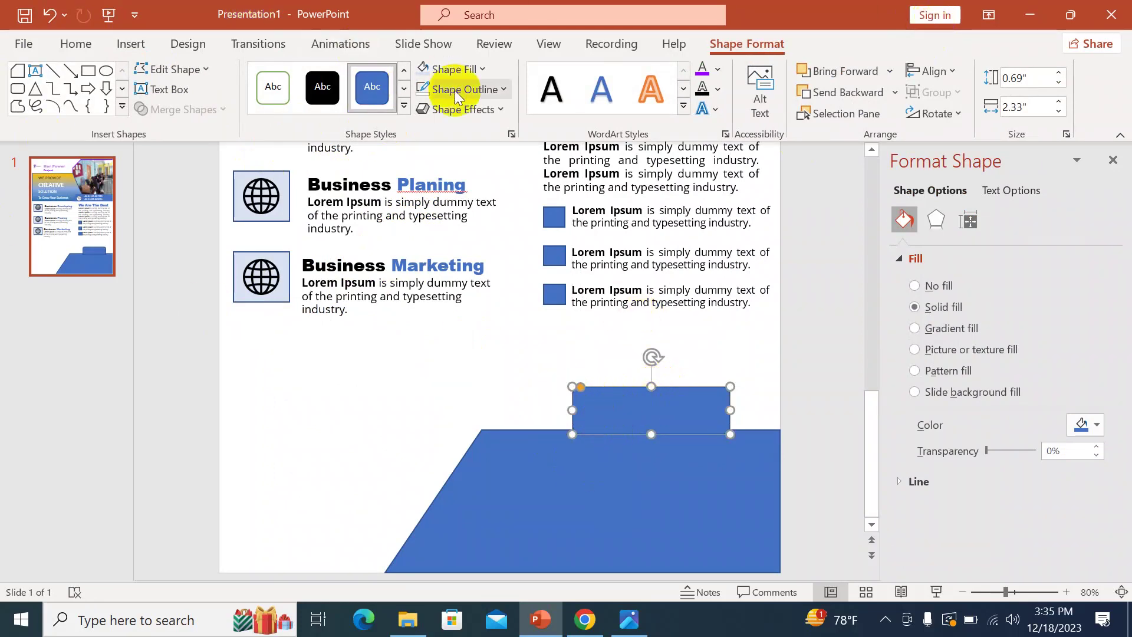
click(482, 72)
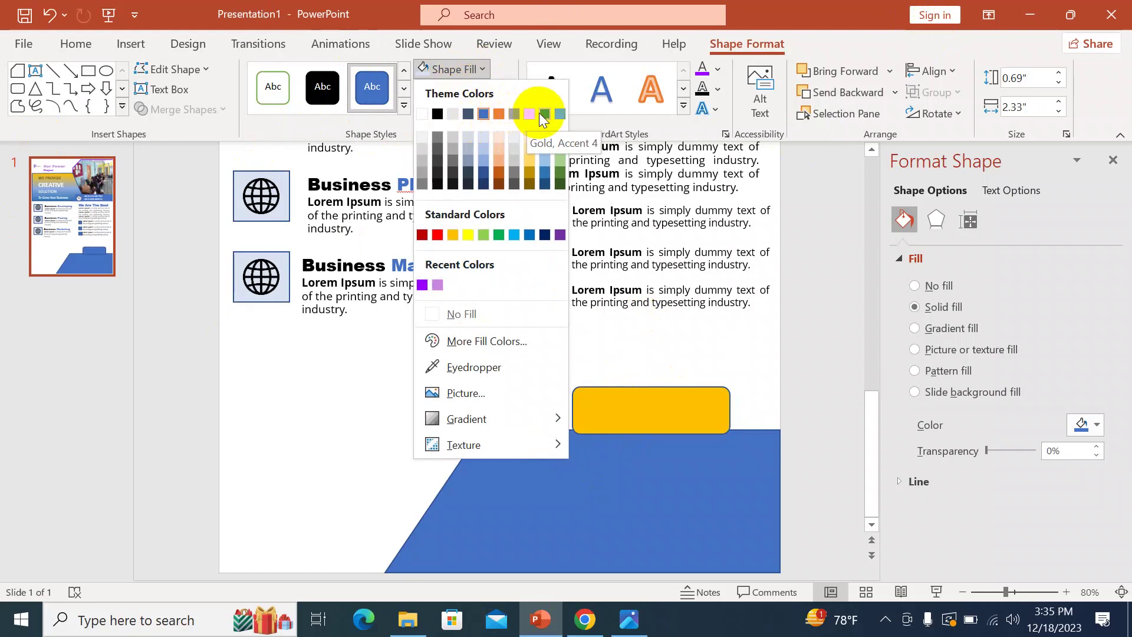
click(452, 113)
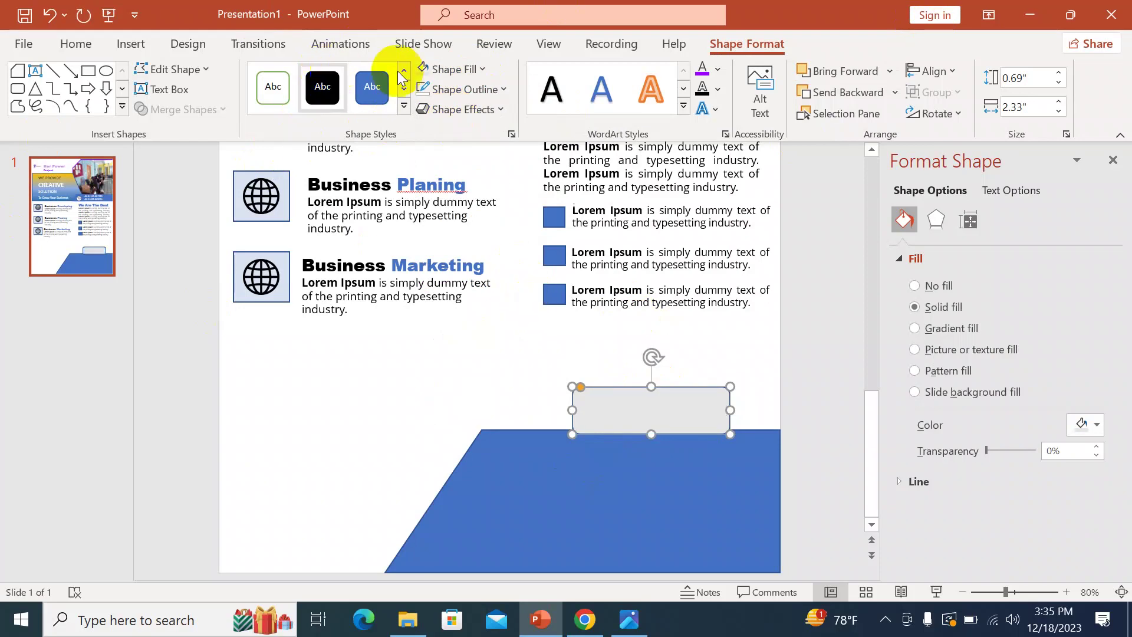
click(483, 89)
click(496, 339)
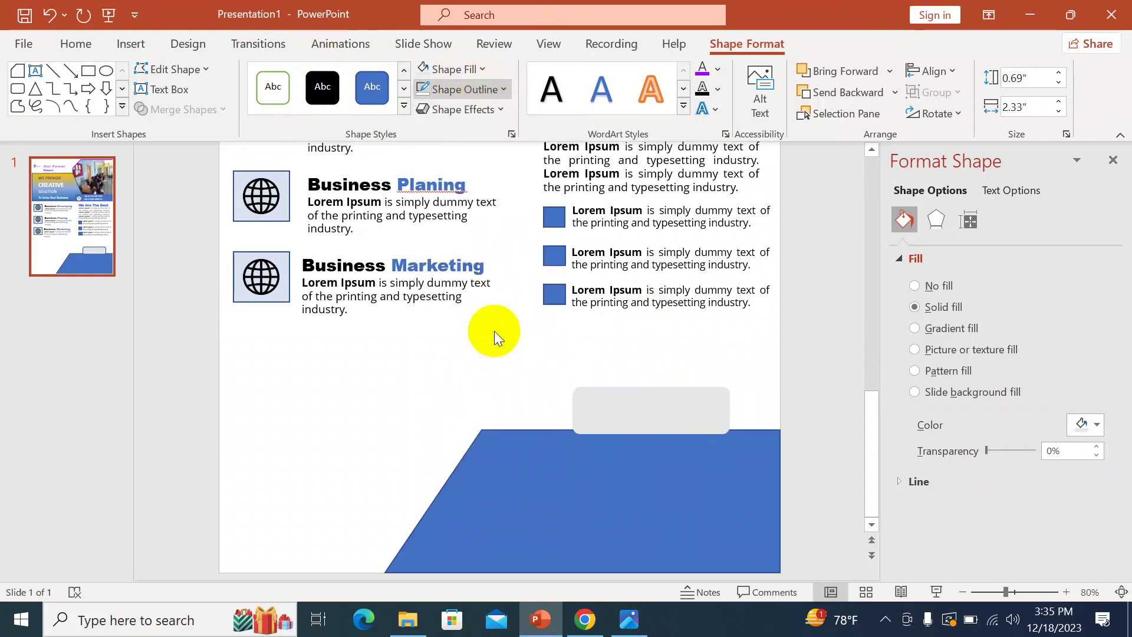
click(510, 374)
Step: Drag the corner handle to round the gray shape fully into a pill
click(625, 407)
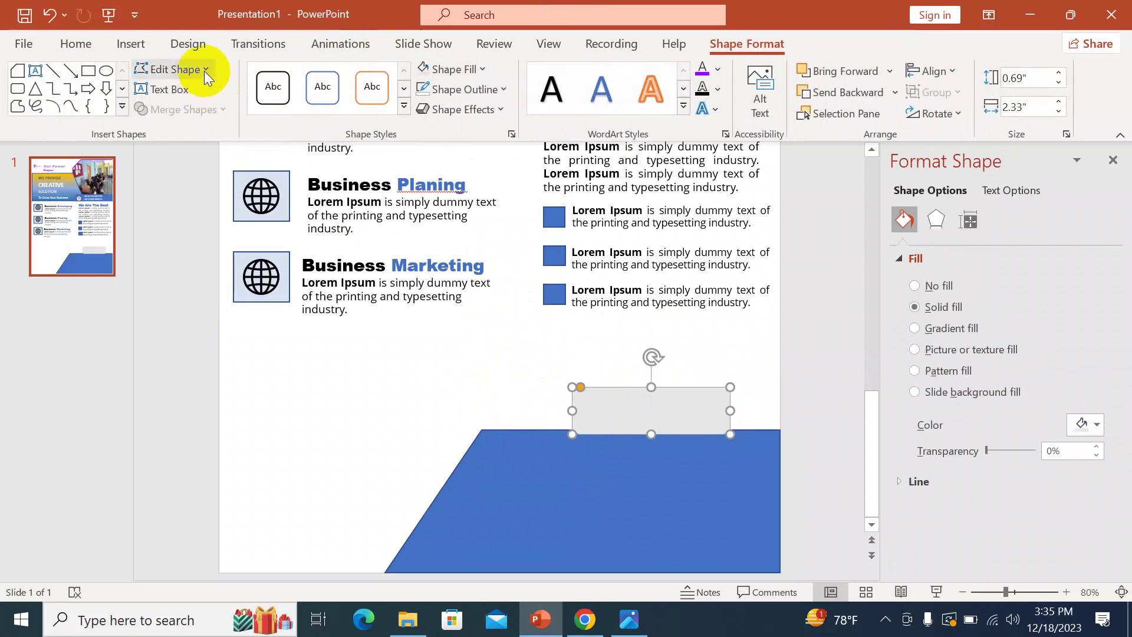
click(204, 71)
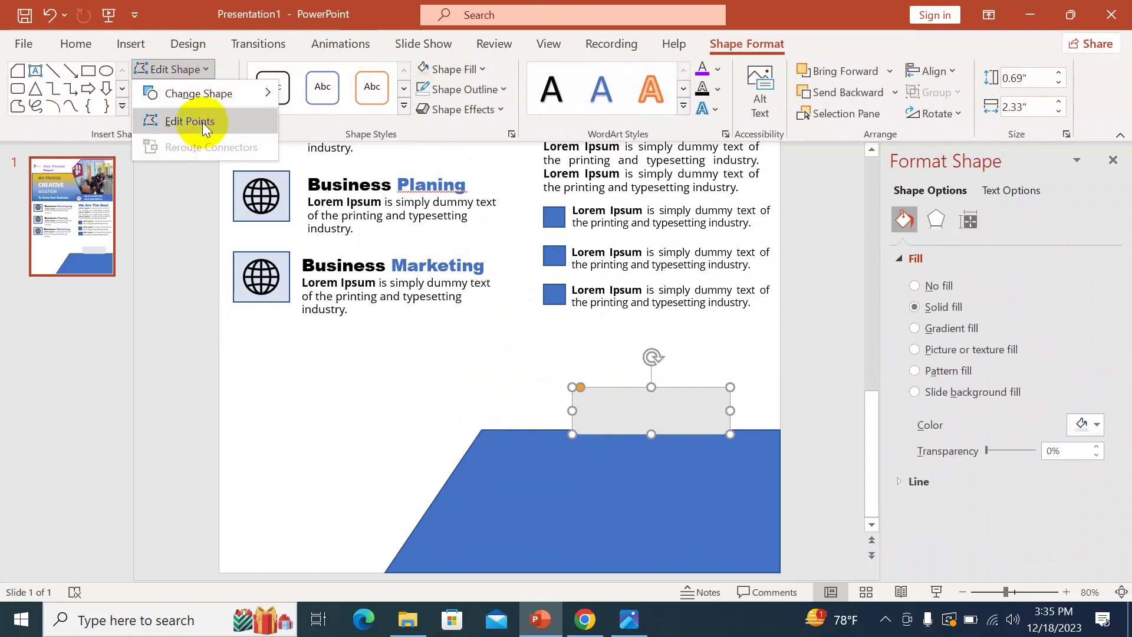
click(506, 380)
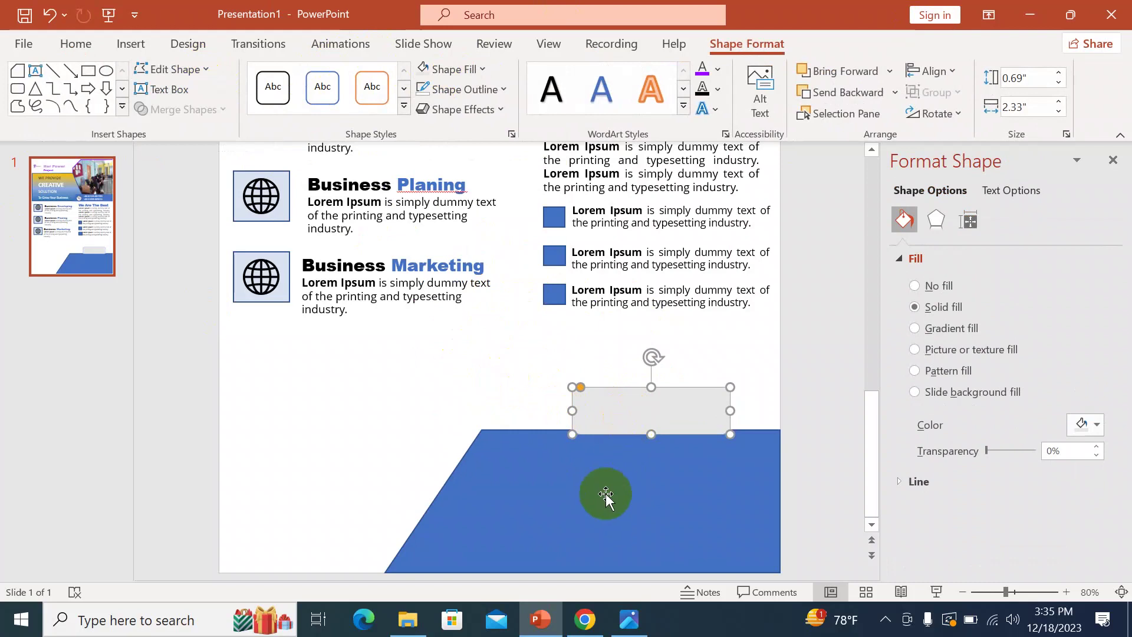
click(607, 493)
click(631, 413)
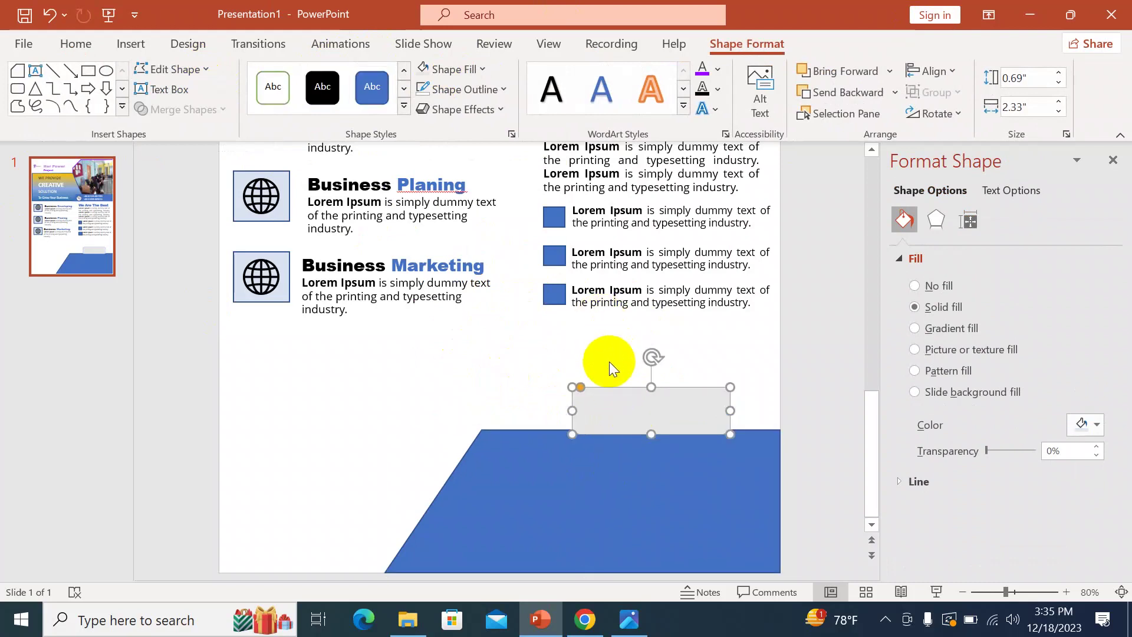
drag(581, 388, 652, 414)
click(544, 437)
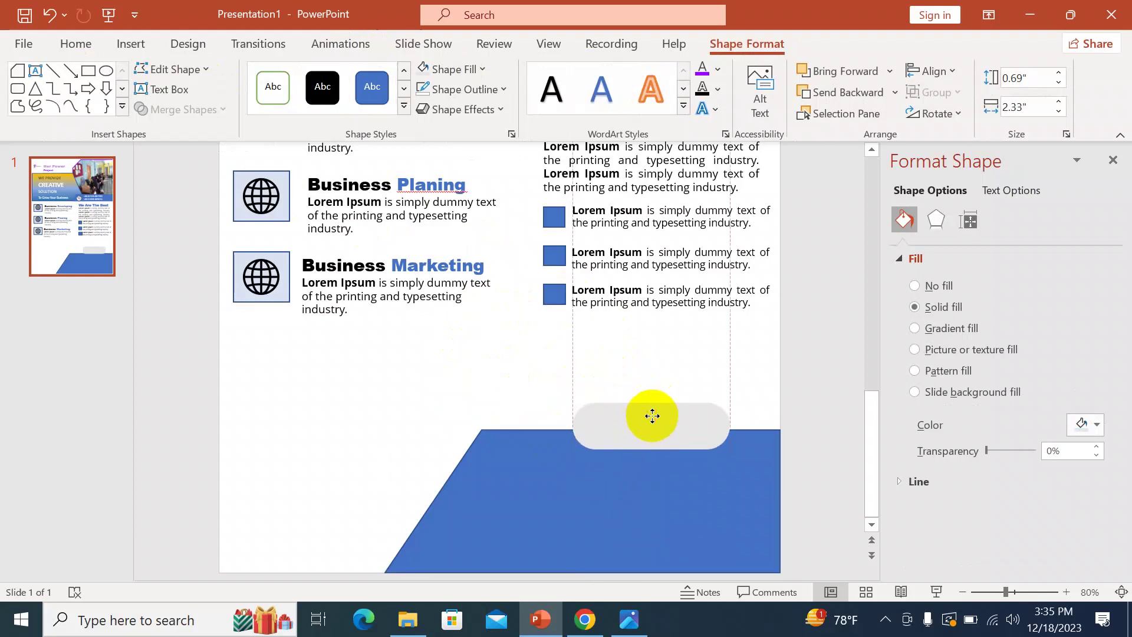
click(615, 338)
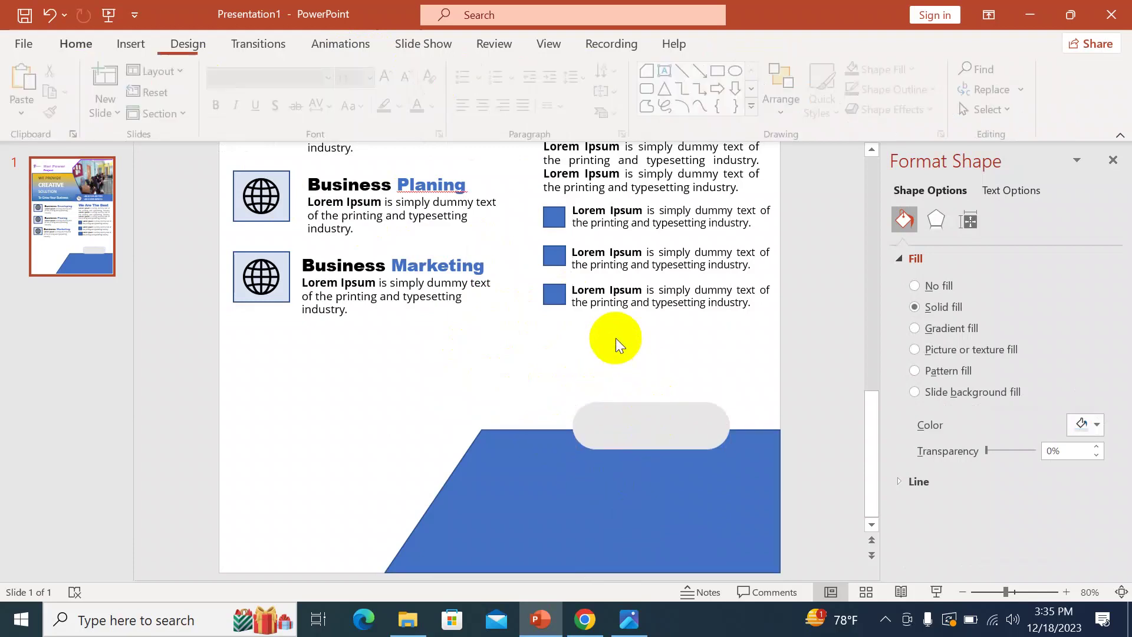
Step: Add a text box below the bullet list and type 'Contact US'
click(126, 44)
click(750, 109)
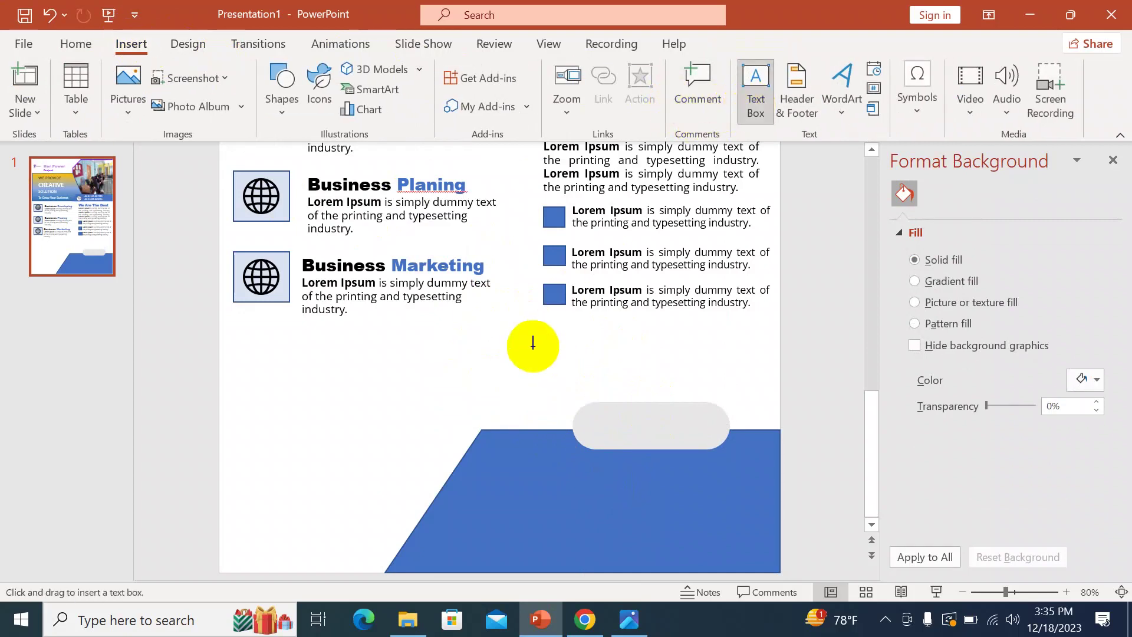
click(534, 348)
text(Contact)
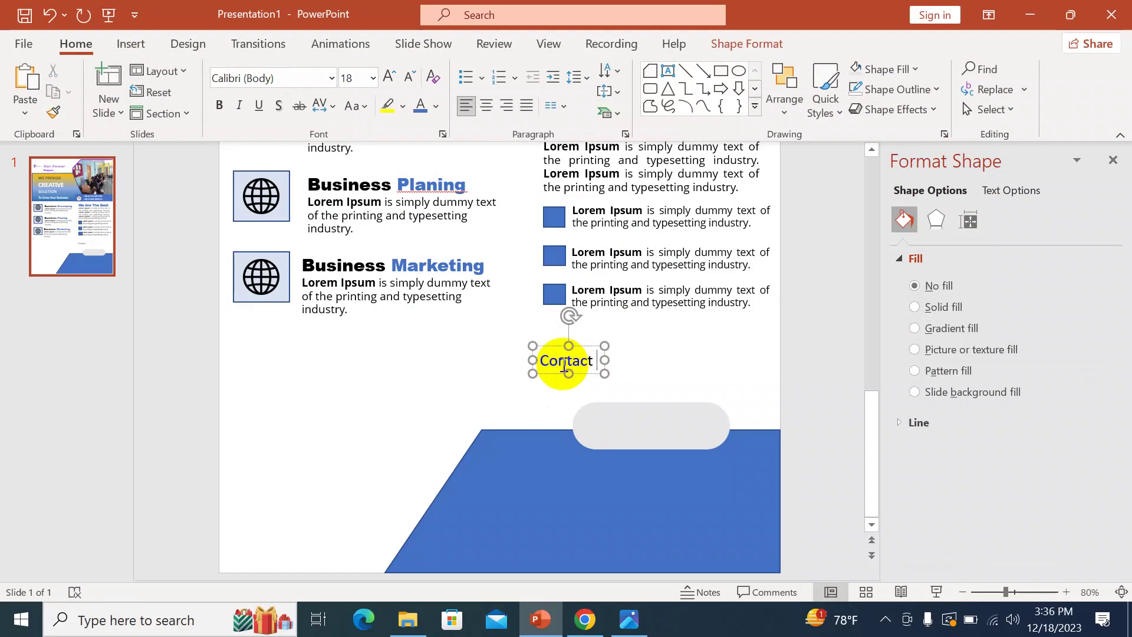
text(US)
Step: Format the label as bold Arial Black UPPERCASE and move it onto the grey pill shape
double_click(614, 361)
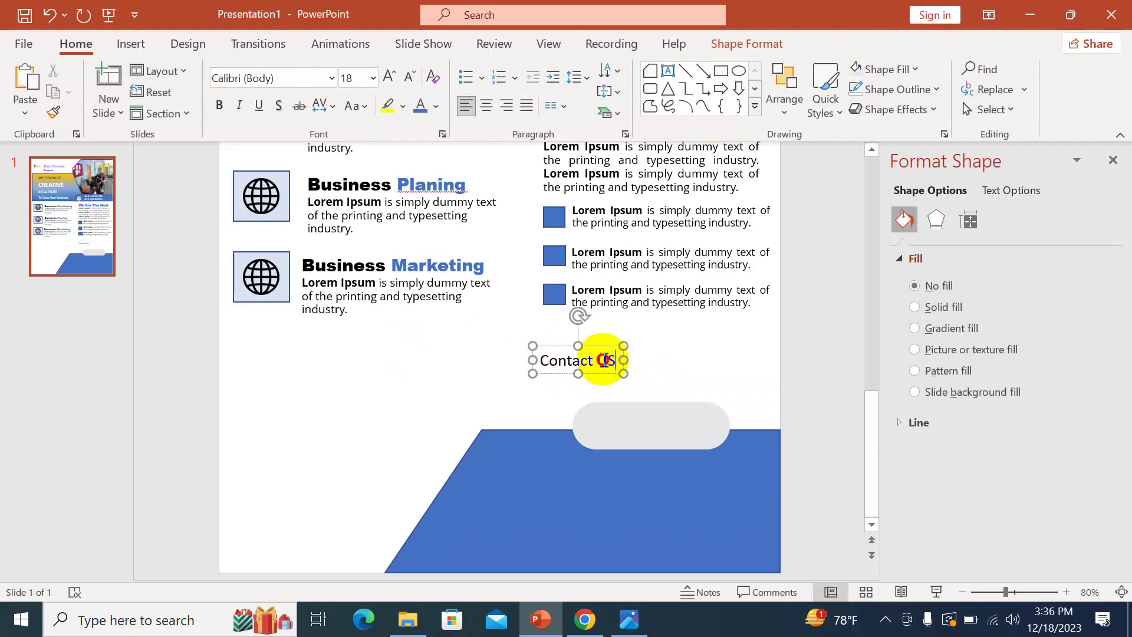
drag(605, 361, 501, 349)
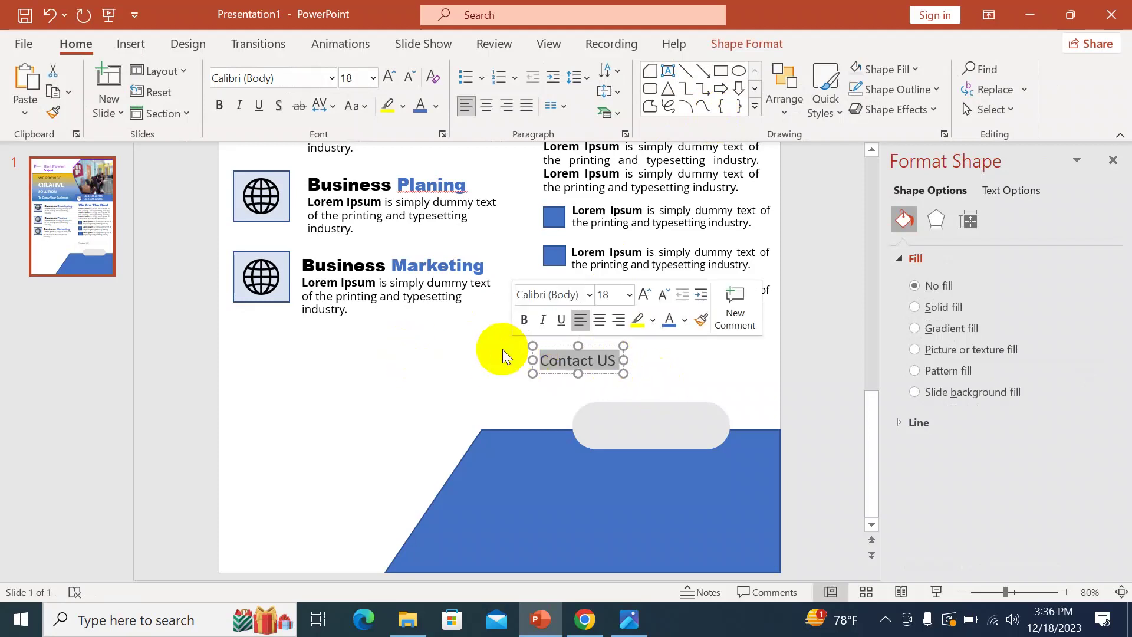
click(332, 79)
click(278, 204)
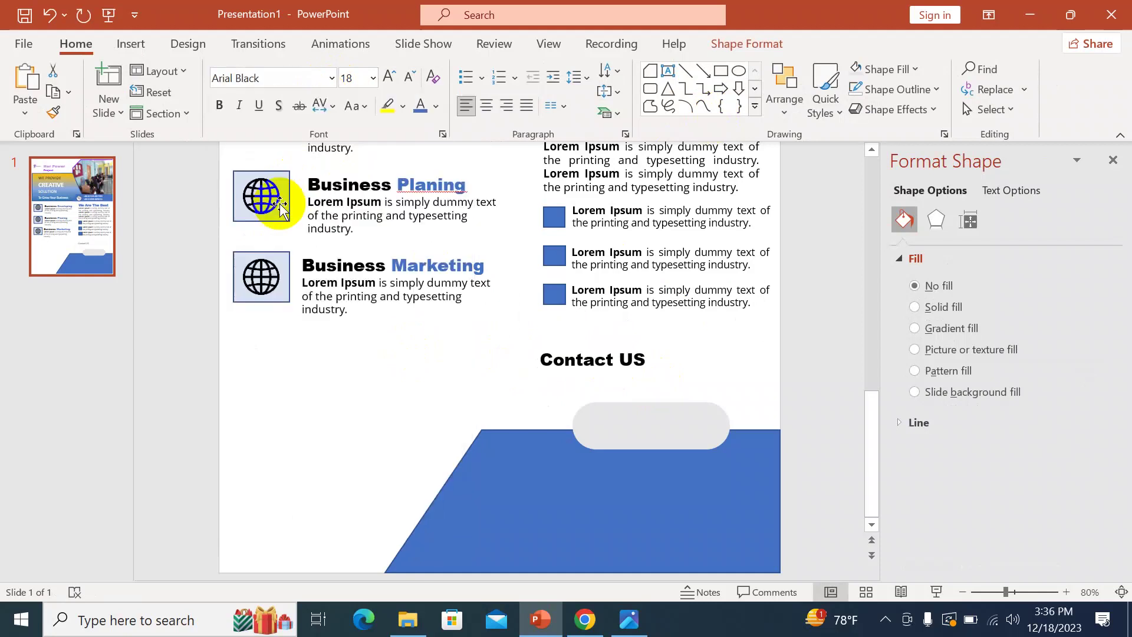
click(218, 107)
click(371, 106)
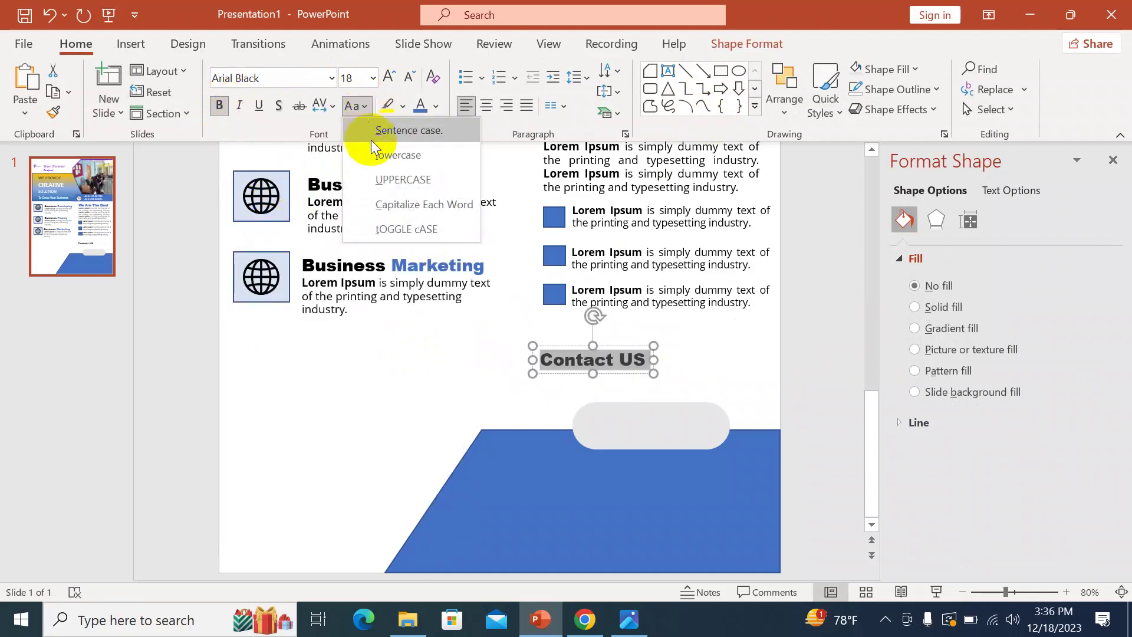
click(381, 178)
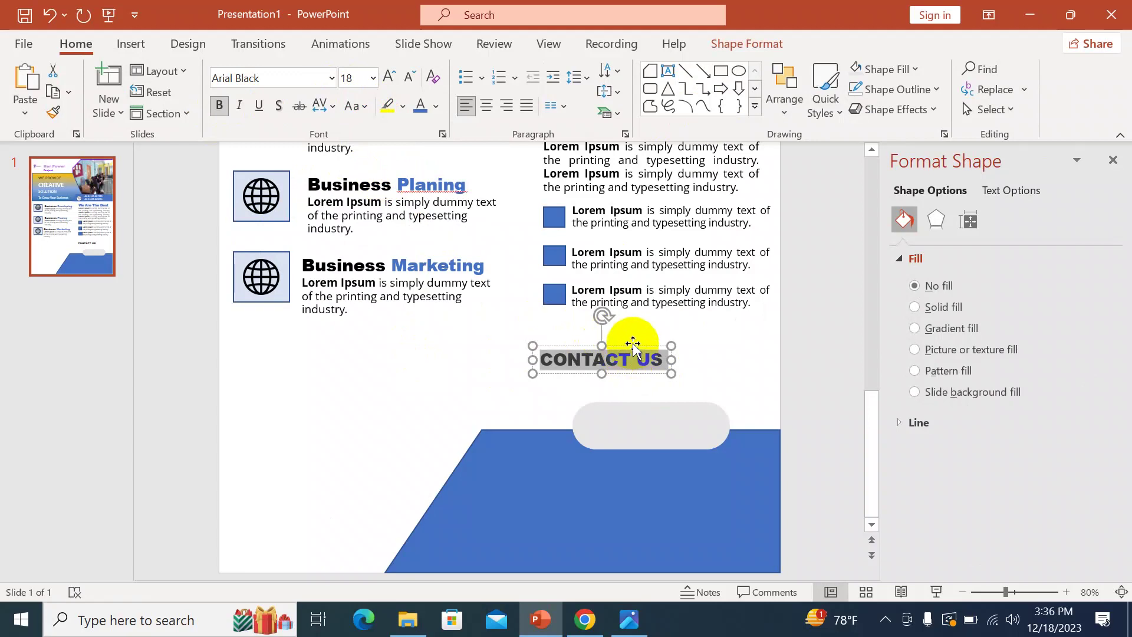
drag(632, 346, 679, 409)
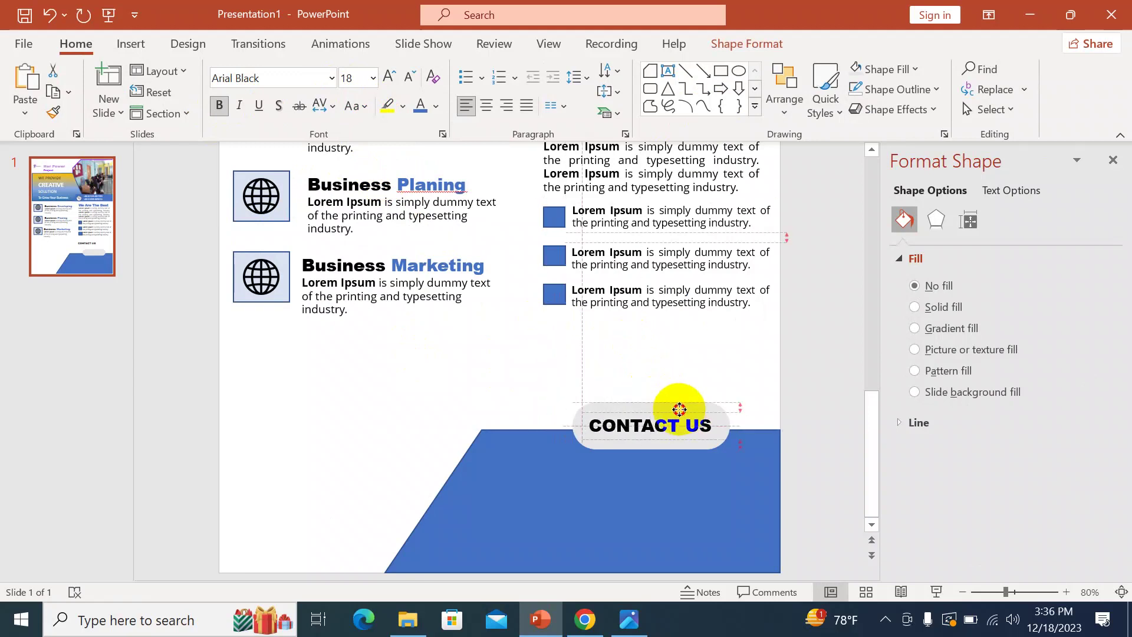
click(583, 349)
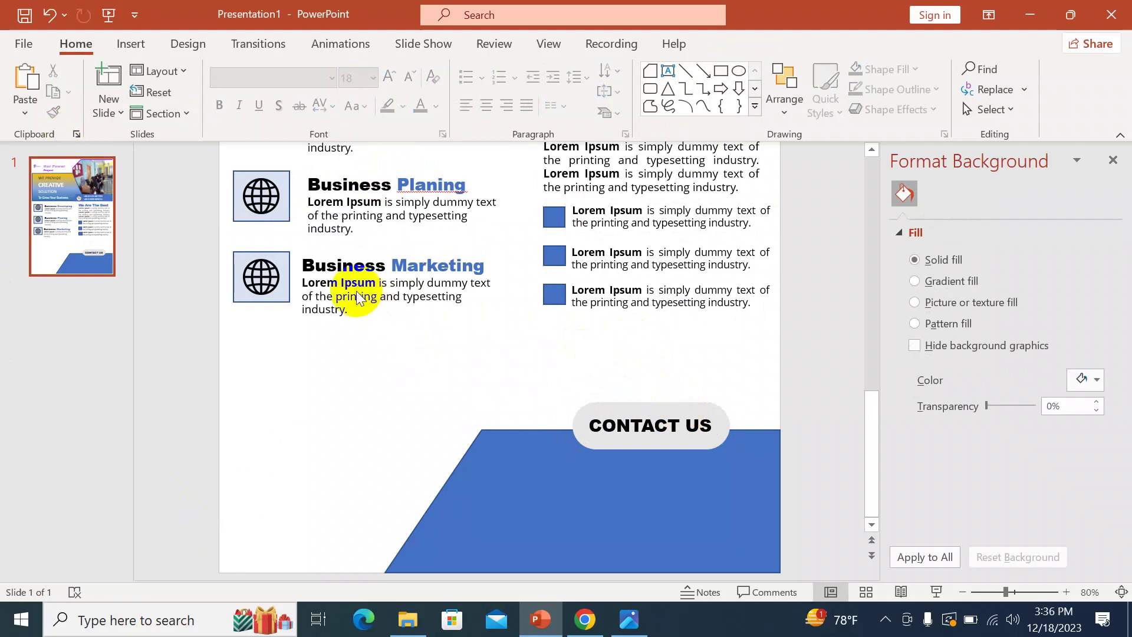
Step: Insert location.png and shrink it to a 0.57-inch pin on the footer's left side
click(125, 46)
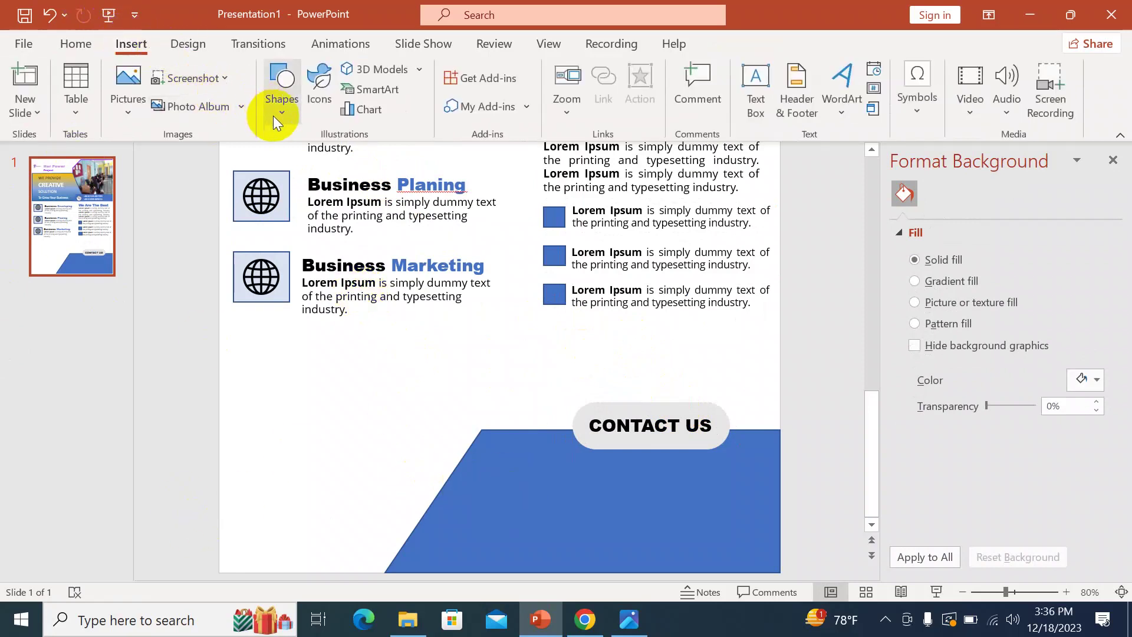
click(128, 97)
click(154, 168)
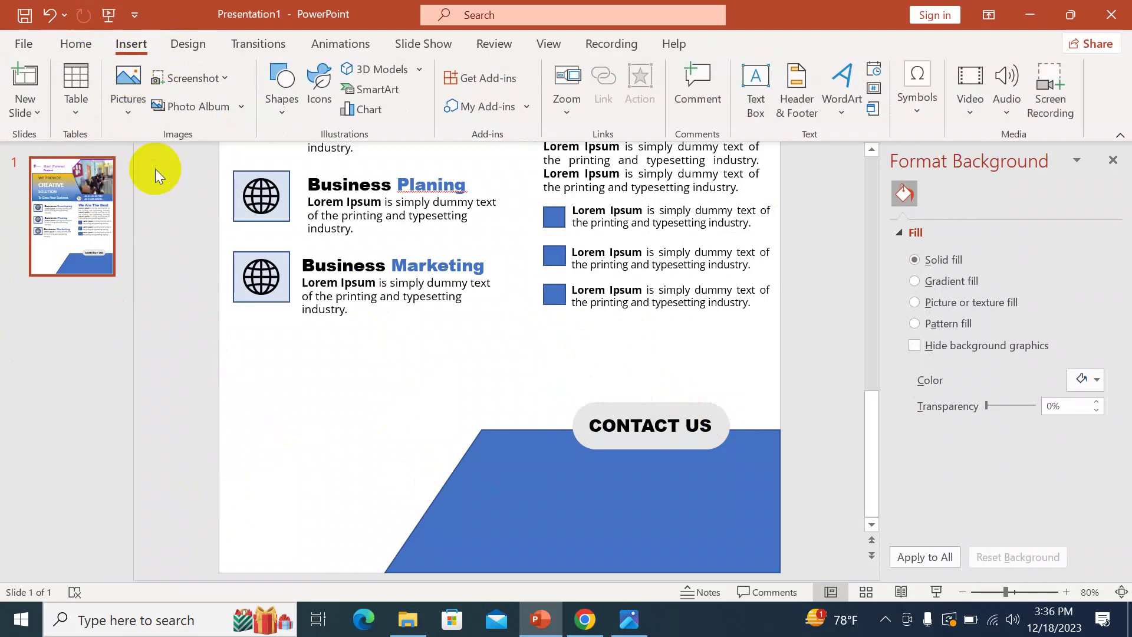
scroll(285, 224, down, 2)
scroll(292, 229, down, 3)
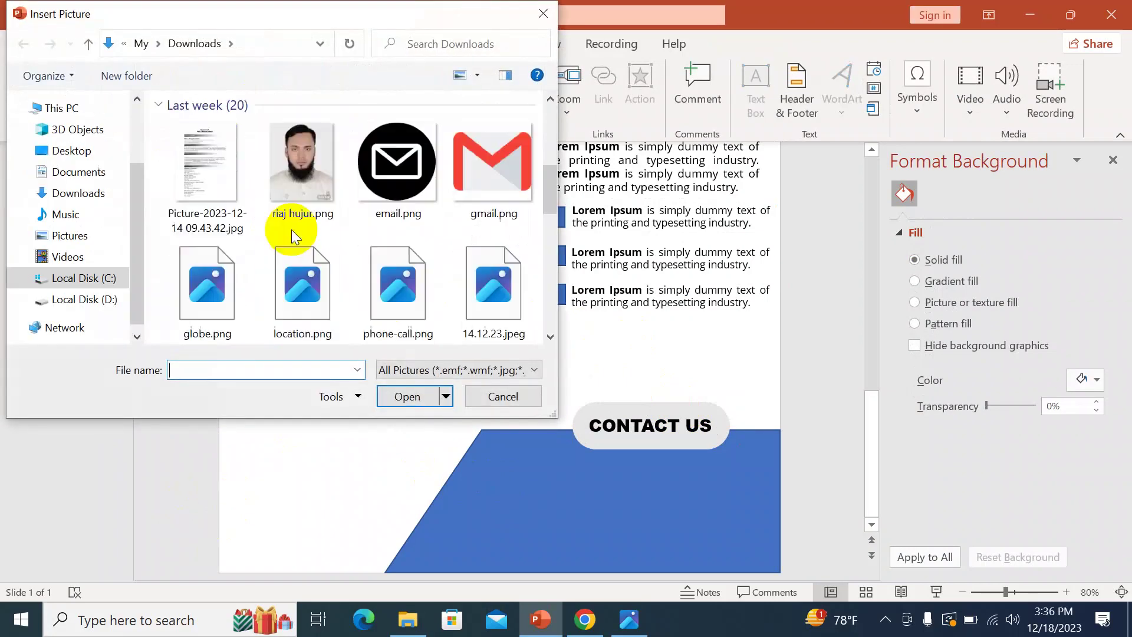
scroll(291, 231, down, 3)
click(295, 135)
click(407, 396)
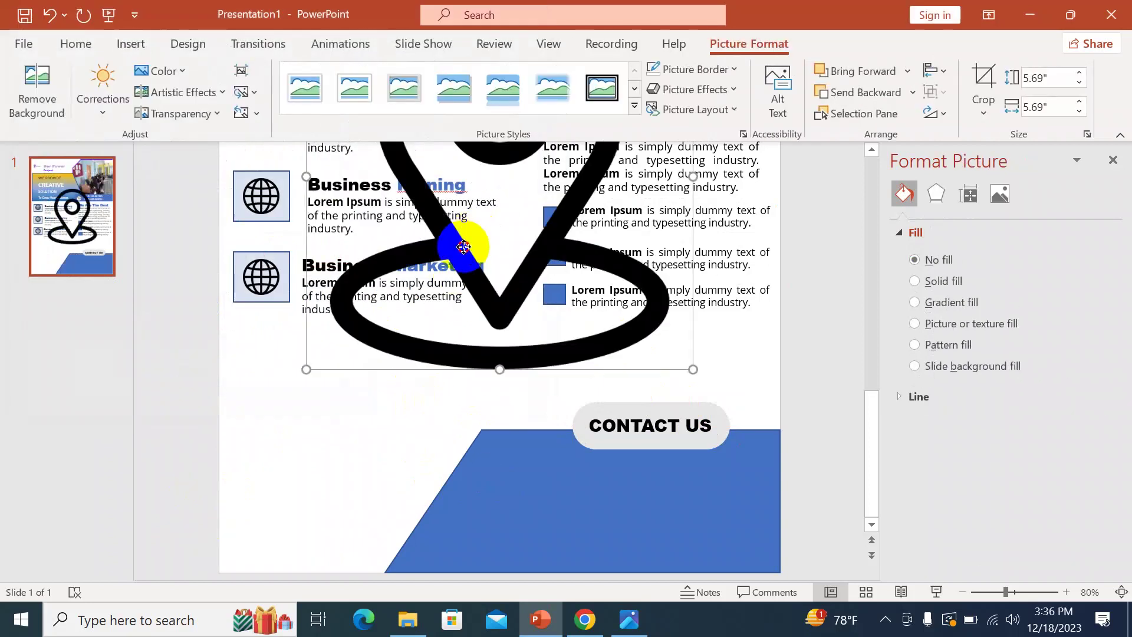
mouse_move(277, 144)
mouse_down()
mouse_move(621, 513)
mouse_move(484, 477)
mouse_up()
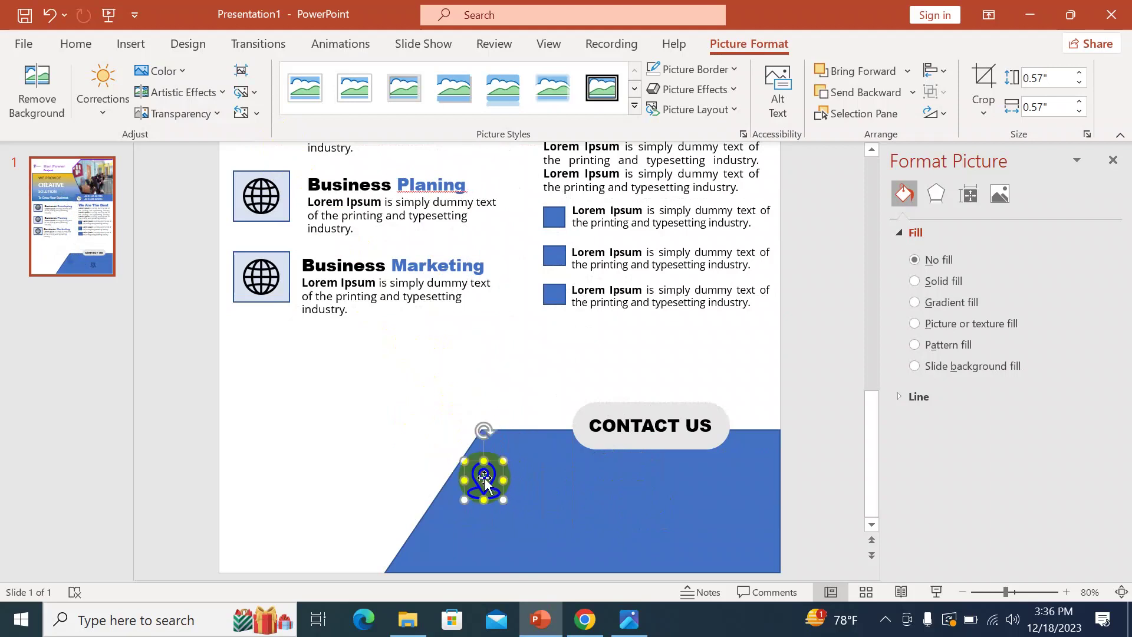
click(358, 440)
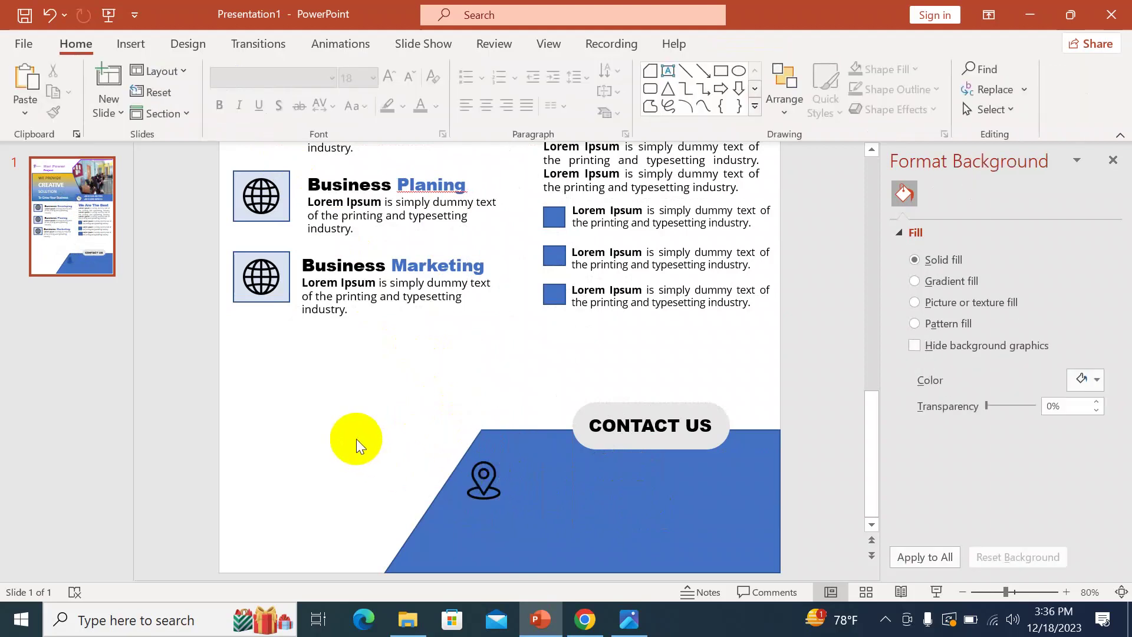
Step: Duplicate the second bullet's text box, move it beside the pin, and colour it white
click(651, 223)
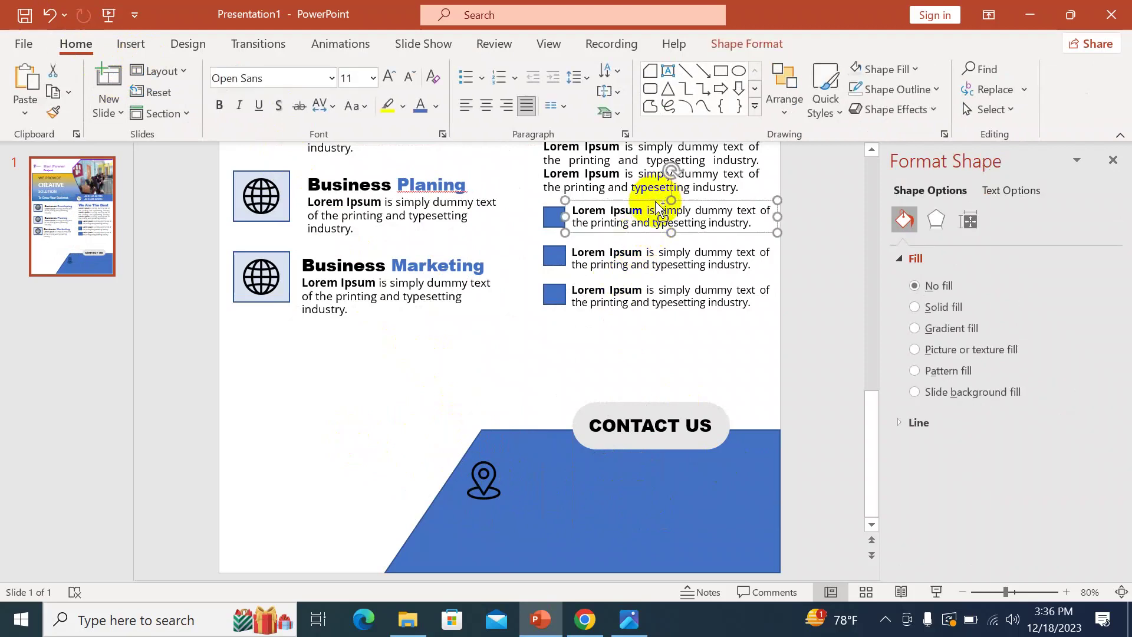
key(ctrl+d)
drag(669, 215, 601, 468)
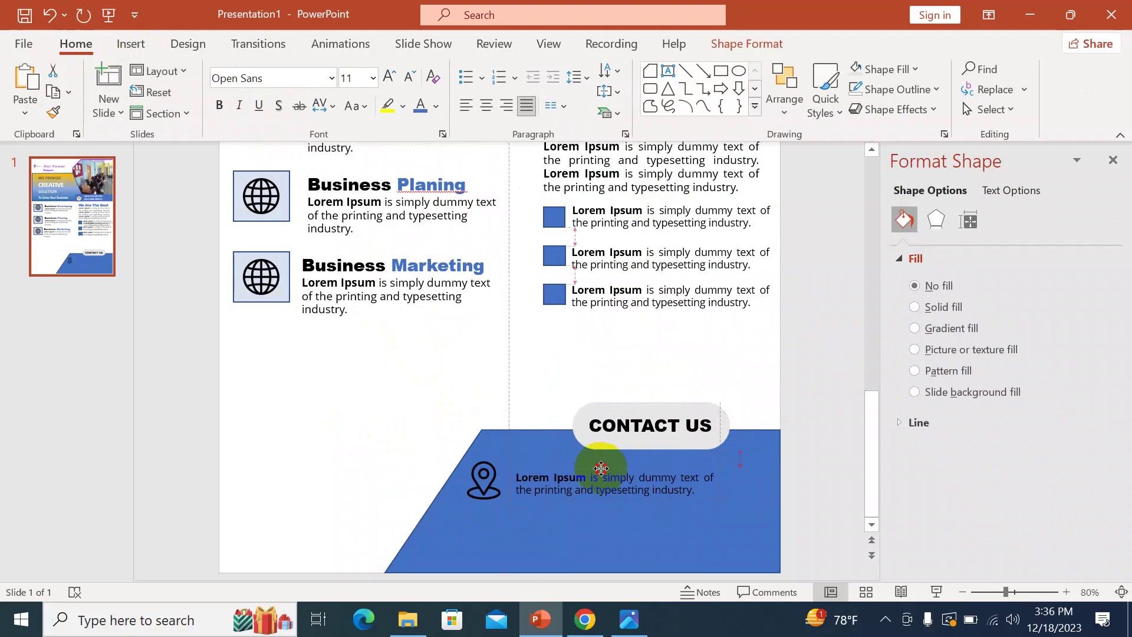
click(435, 106)
click(418, 151)
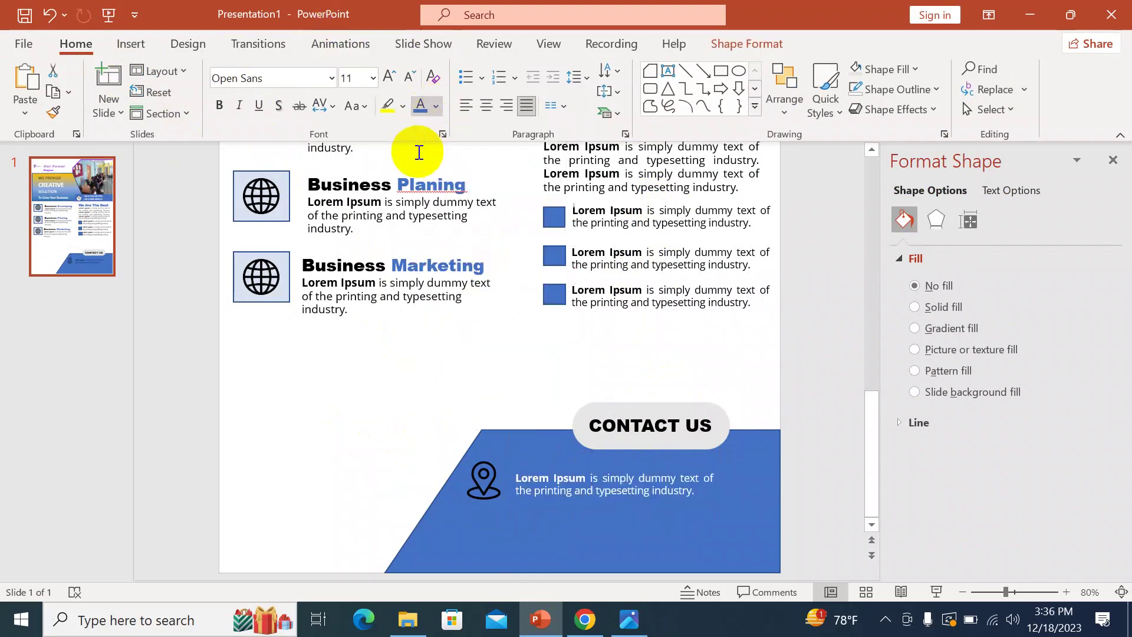
click(408, 392)
Step: Apply a light washed-out Artistic Effect to the pin icon
click(481, 474)
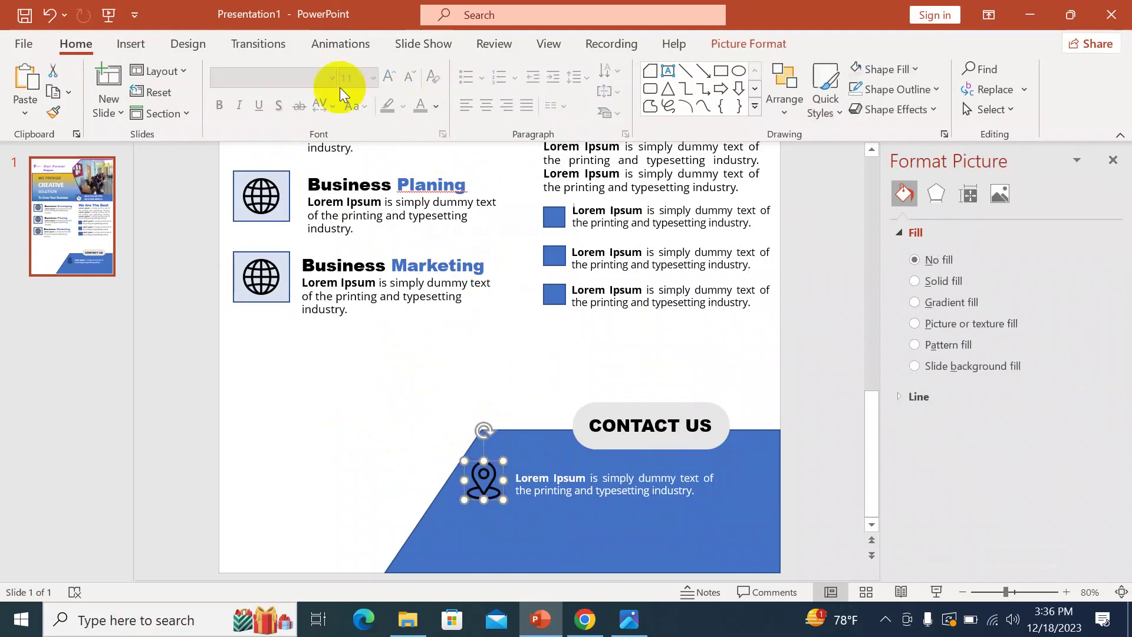
click(745, 44)
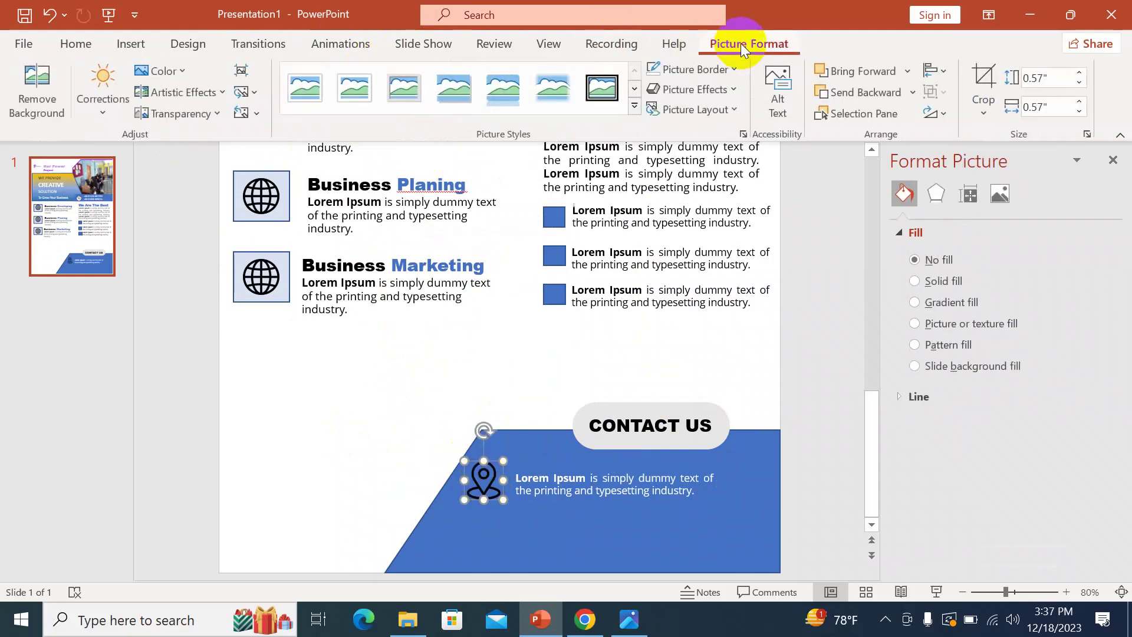
click(210, 90)
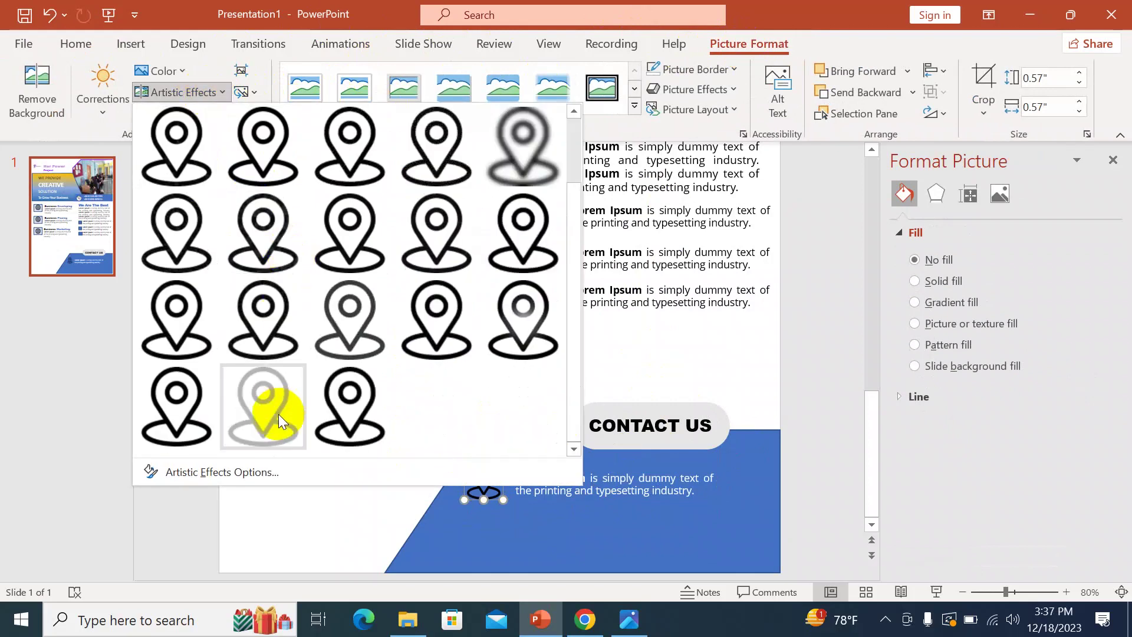
click(273, 408)
click(366, 391)
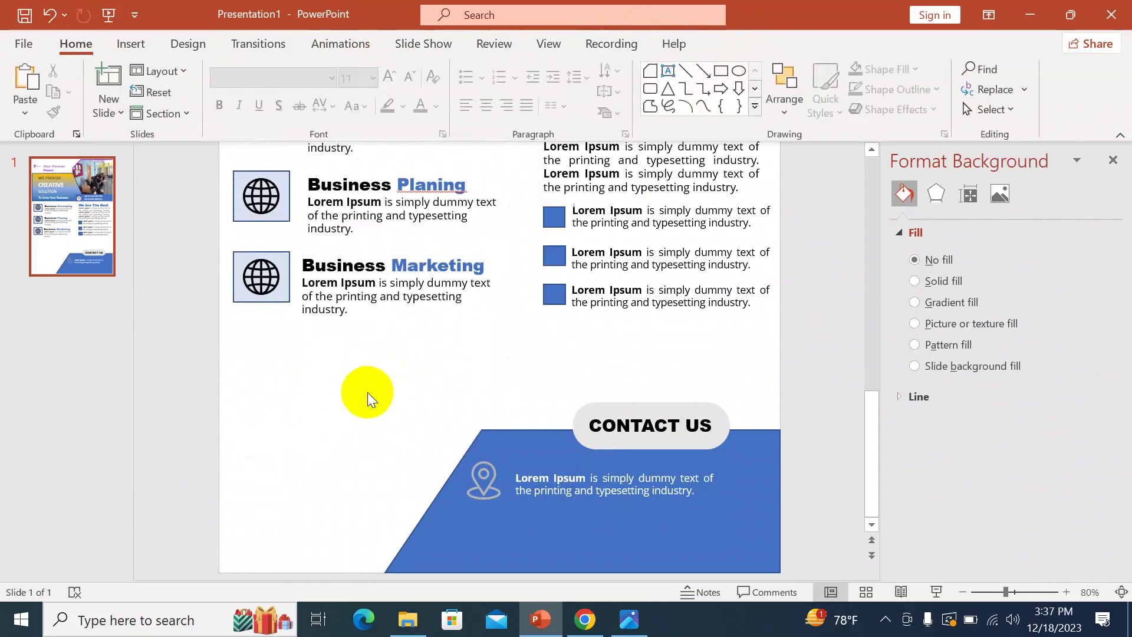
Step: Insert the gmail.png image from this computer
click(129, 45)
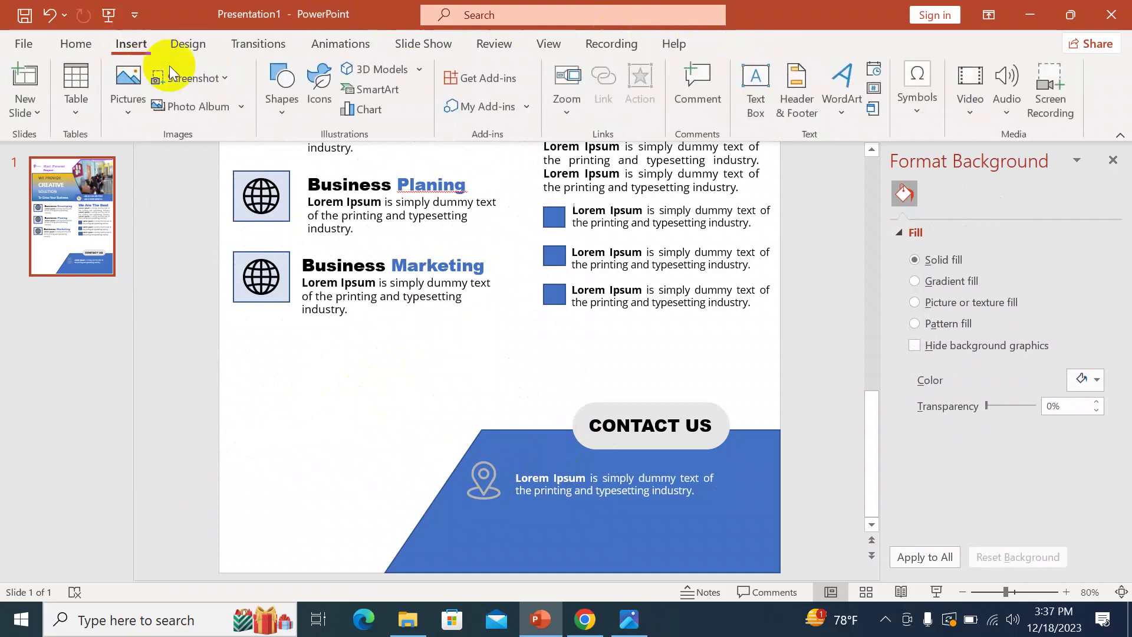
click(140, 100)
click(177, 164)
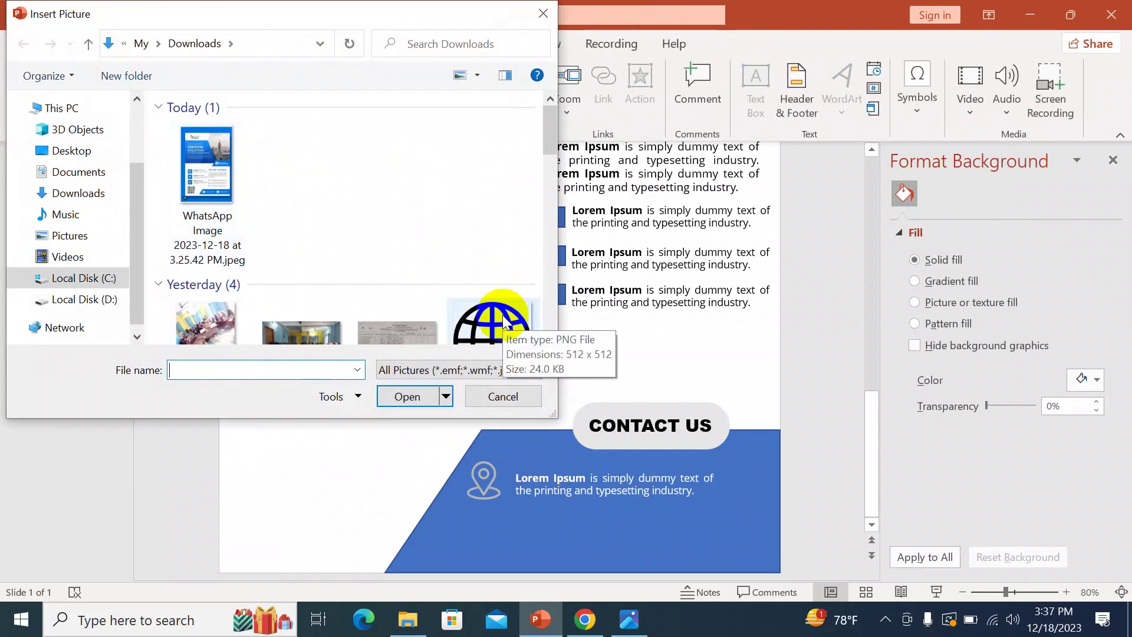
scroll(502, 315, down, 5)
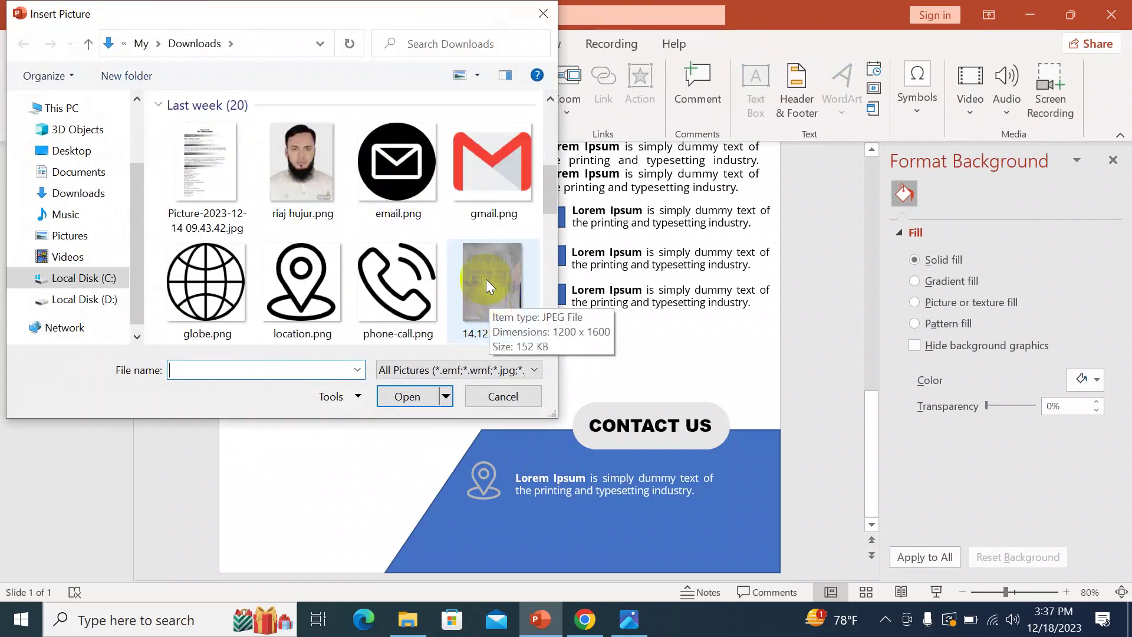
click(477, 172)
click(442, 395)
click(423, 401)
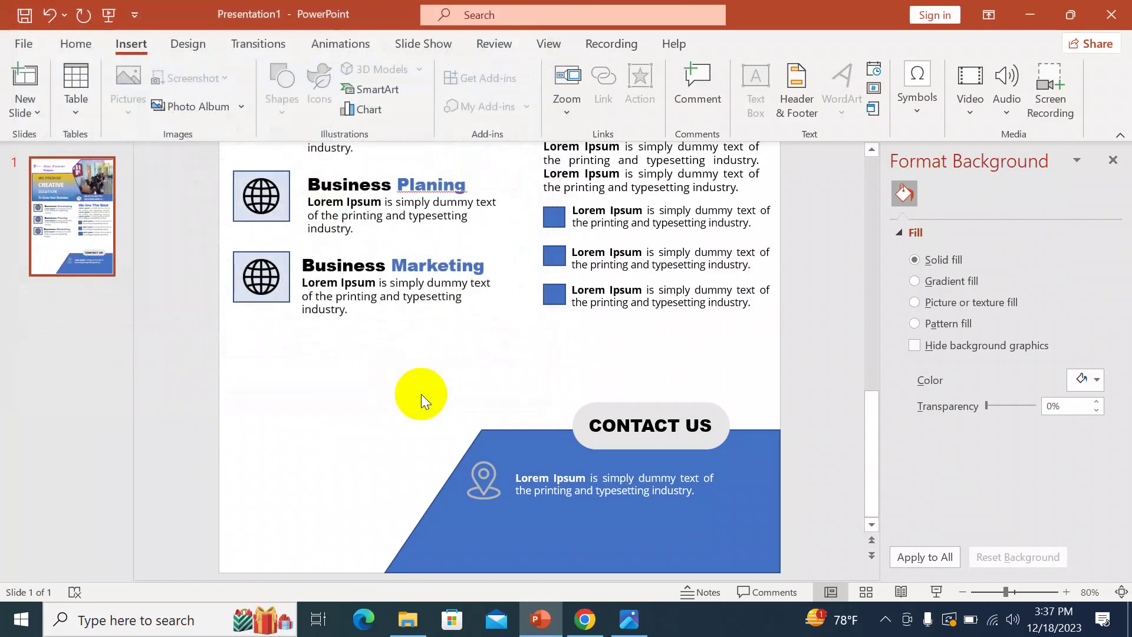
Step: Shrink the Gmail icon and place it below the pin icon on the footer
drag(410, 206, 417, 336)
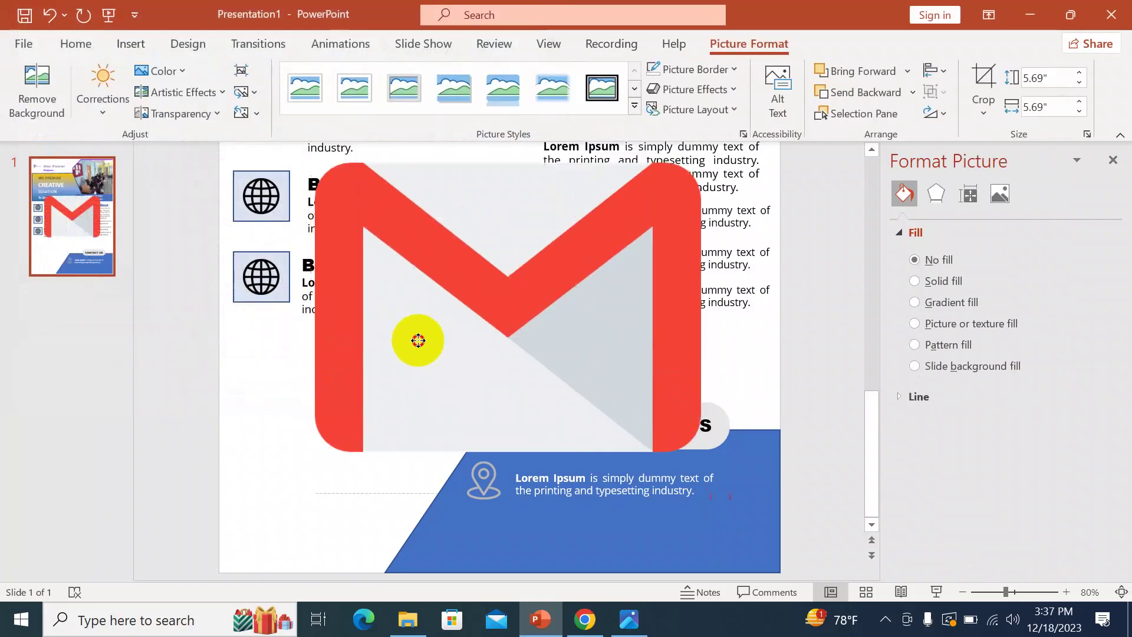
drag(321, 189, 447, 380)
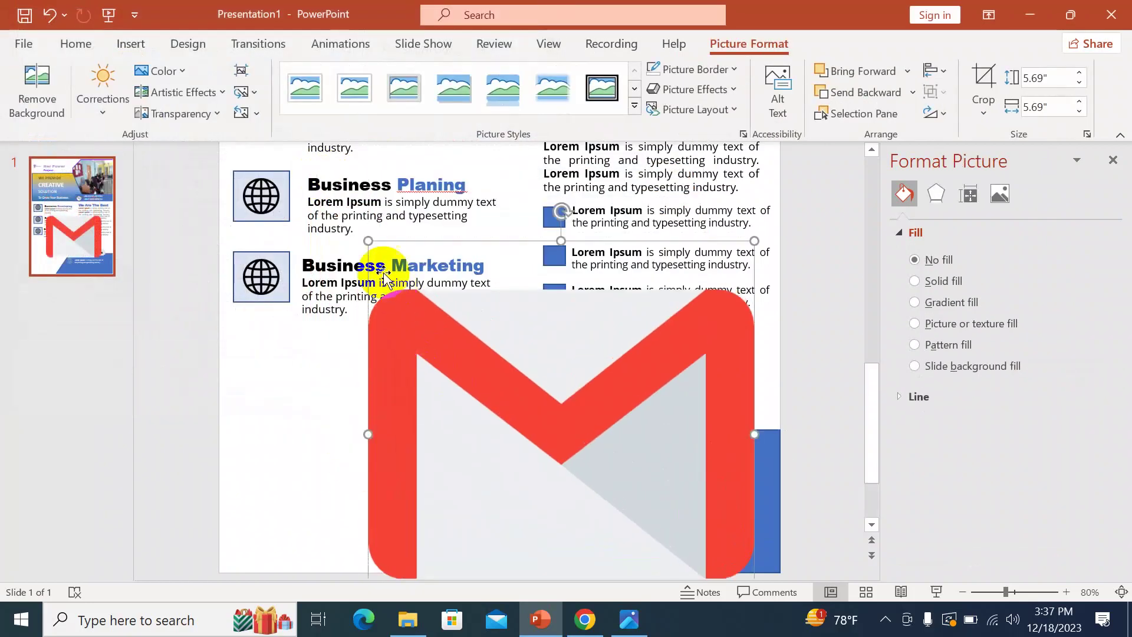
mouse_move(370, 287)
mouse_down()
mouse_move(637, 484)
mouse_move(652, 519)
mouse_up()
drag(713, 538, 499, 341)
mouse_move(435, 322)
mouse_down()
mouse_move(511, 397)
mouse_move(478, 522)
mouse_move(503, 545)
mouse_up()
Step: Place a white Lorem Ipsum contact line beside the Gmail icon
click(580, 478)
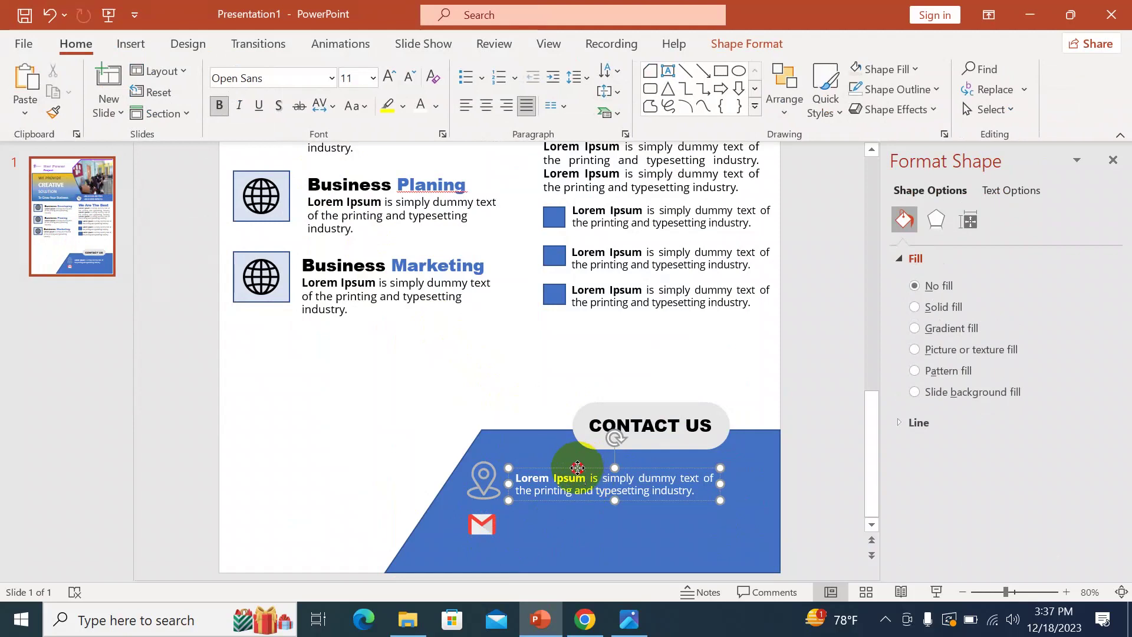
drag(581, 472, 597, 511)
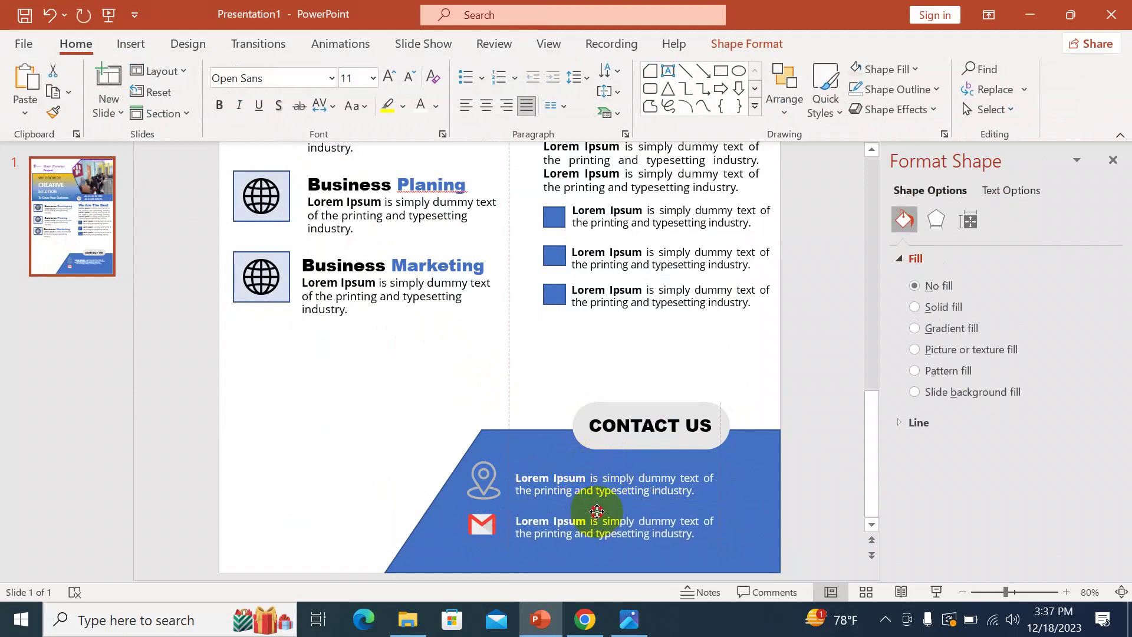
click(355, 397)
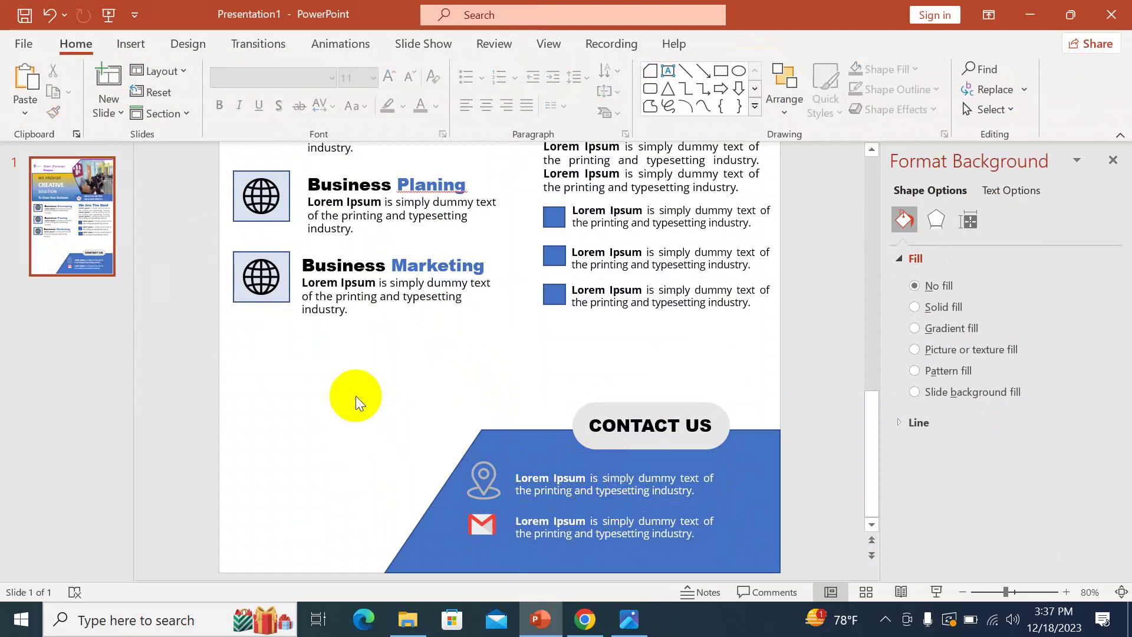
click(872, 437)
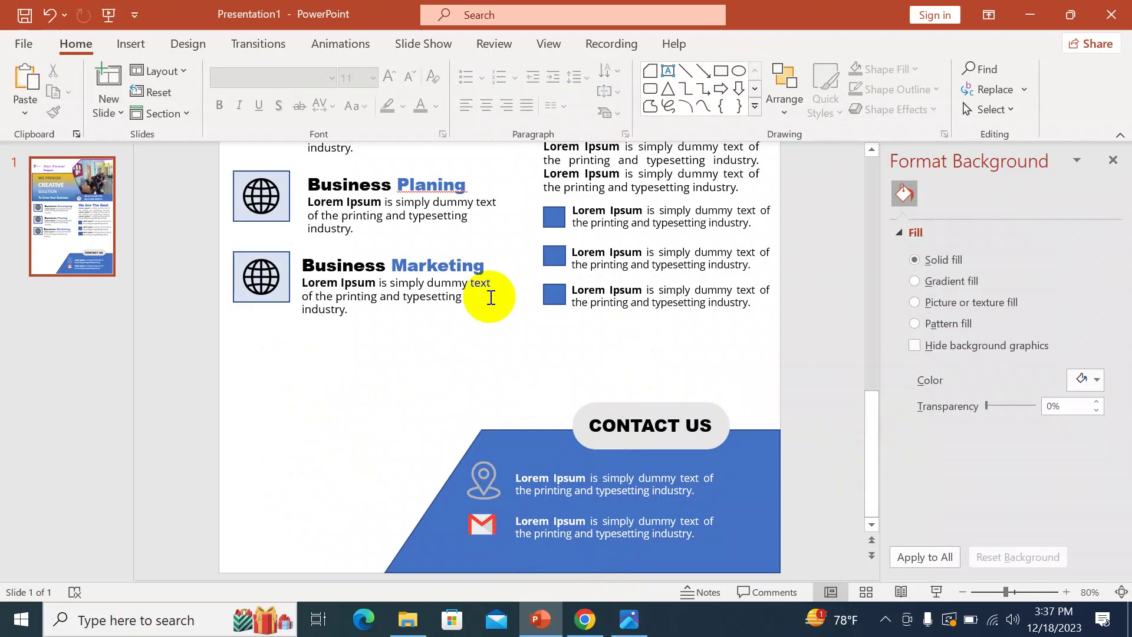
Step: In Chrome, close the Lorem Ipsum tab and search Google for 'qr code generator'
click(585, 620)
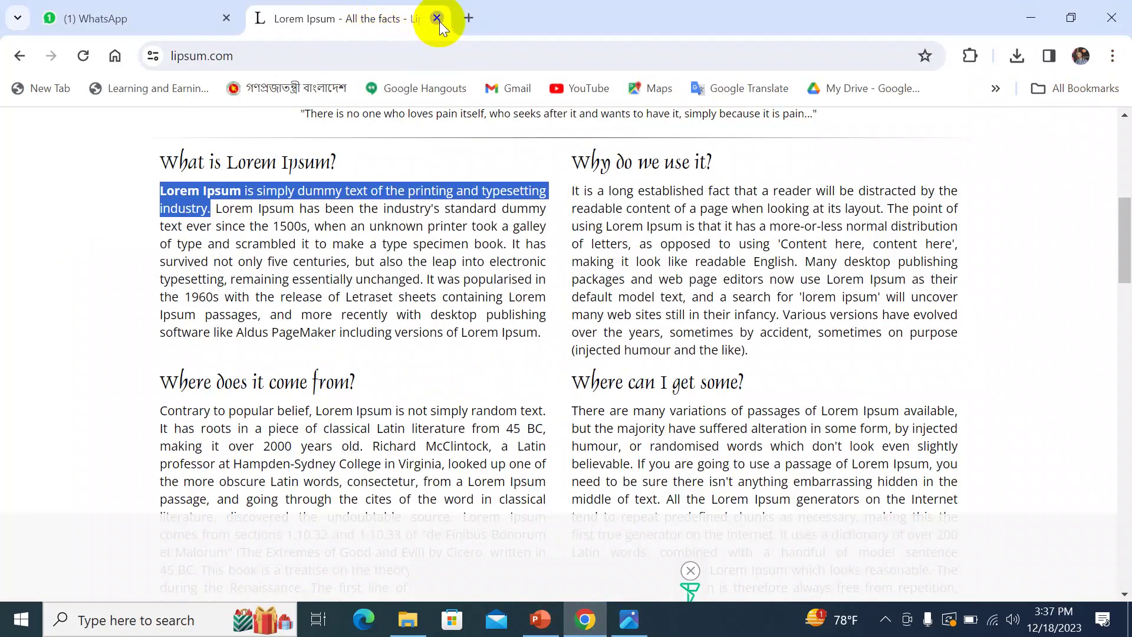
click(437, 18)
click(258, 18)
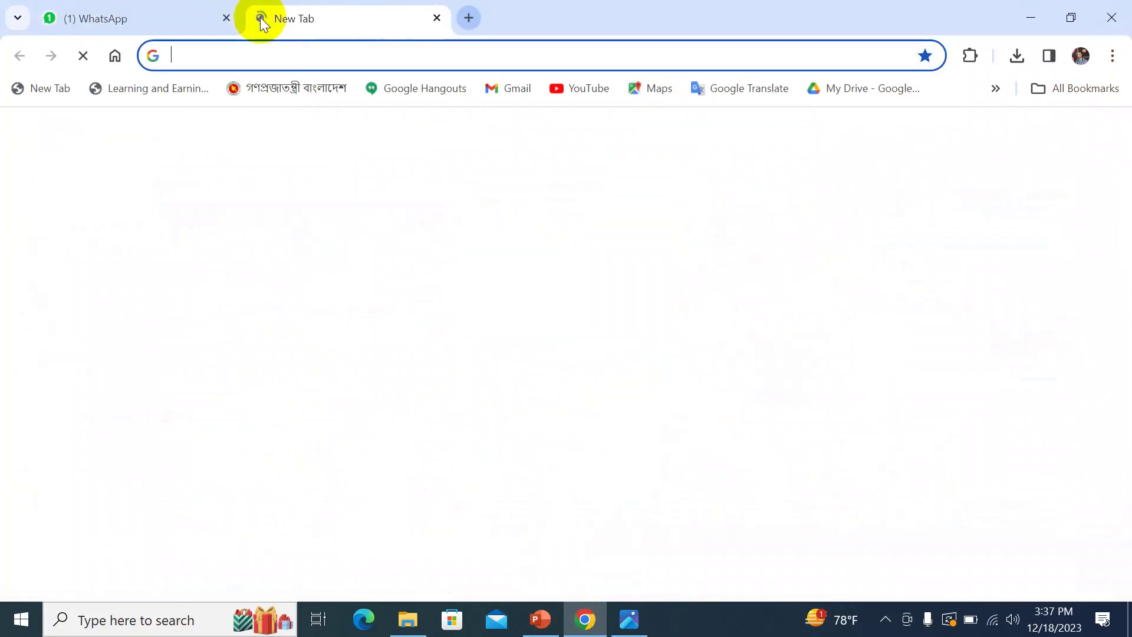
click(382, 386)
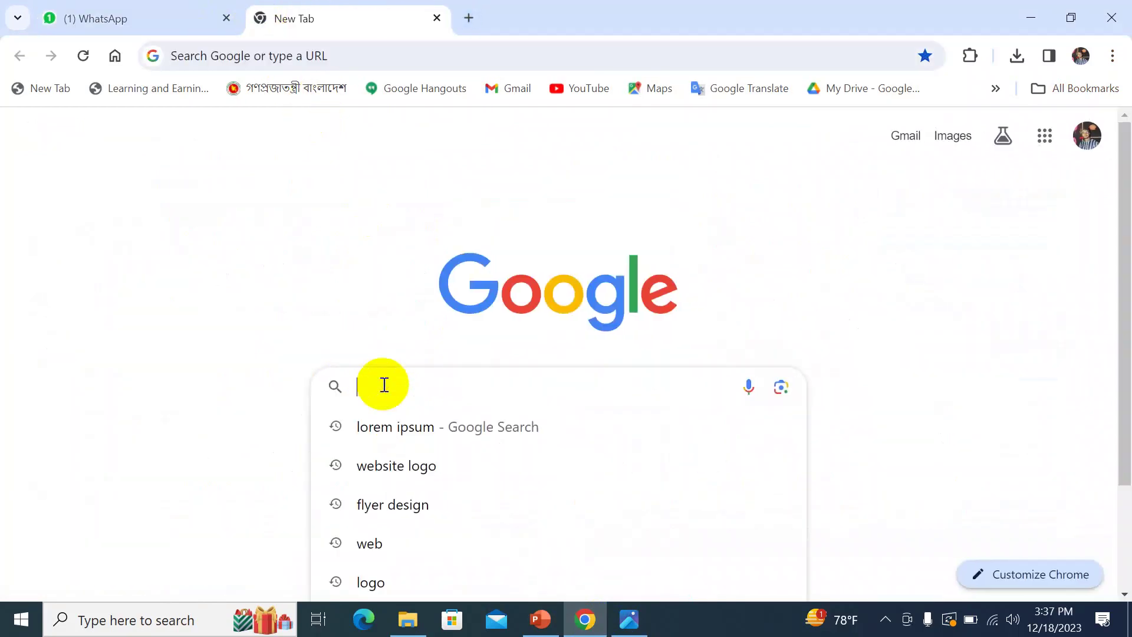
text(qr)
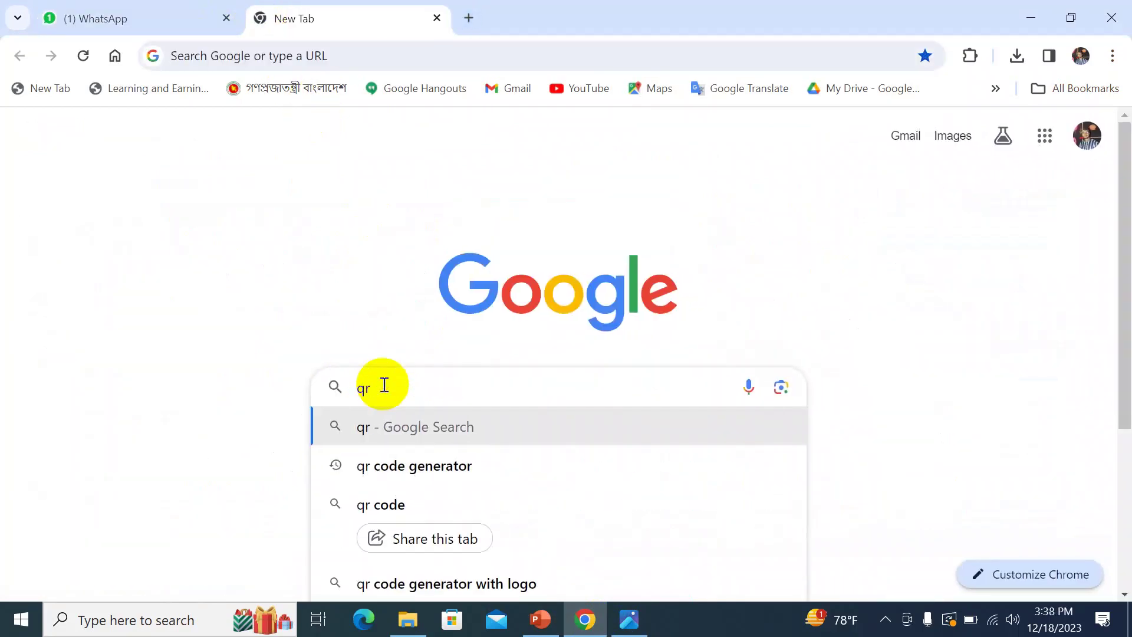
key(Down)
key(Return)
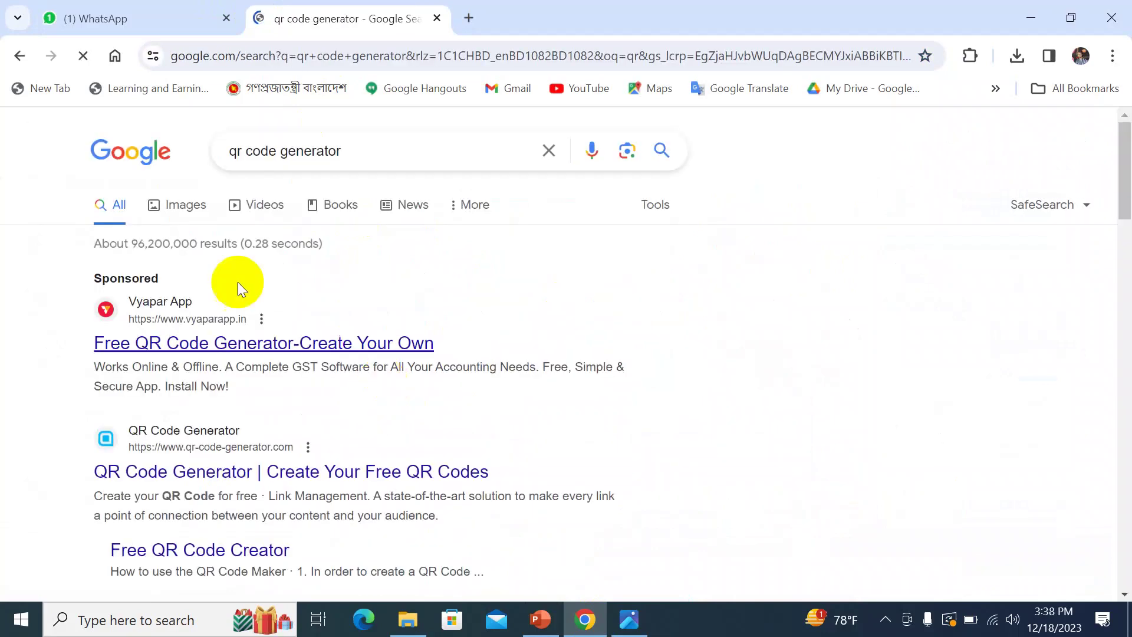
Step: Preview the qr-code-generator.com result, then return and browse the search results
scroll(177, 386, down, 1)
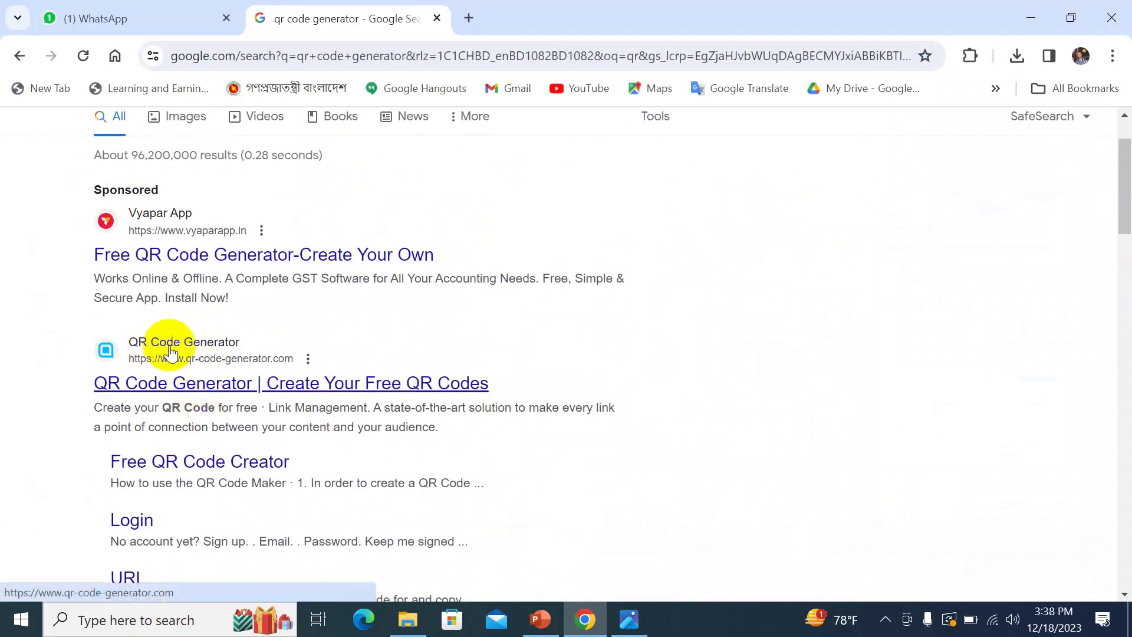
click(162, 384)
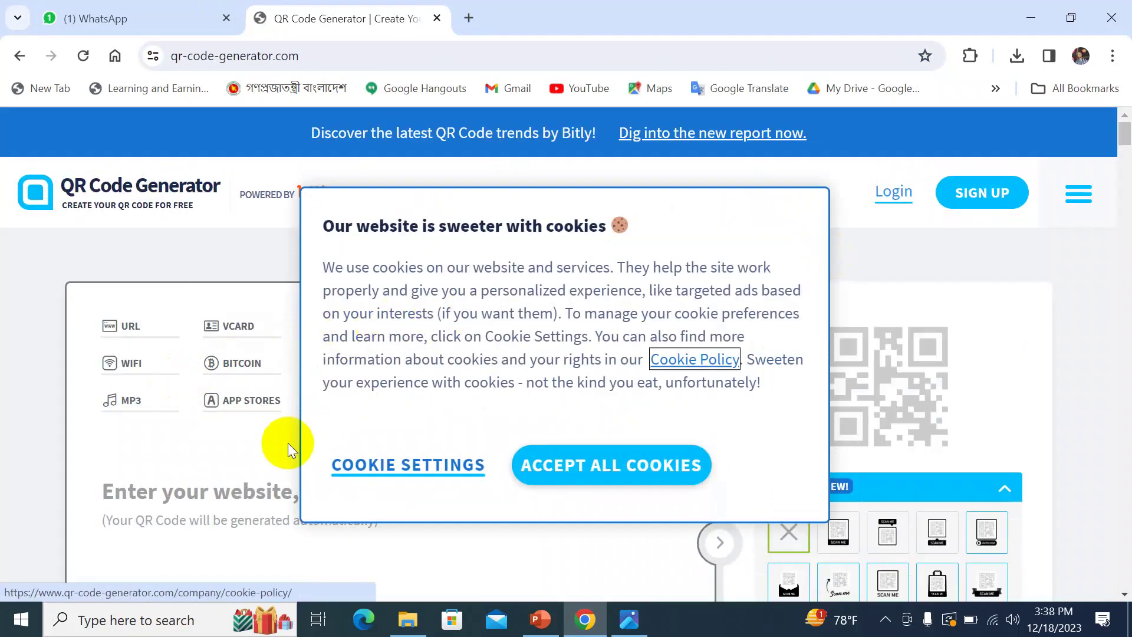
scroll(347, 418, down, 5)
scroll(345, 411, up, 2)
scroll(346, 411, up, 3)
click(20, 59)
scroll(313, 318, down, 1)
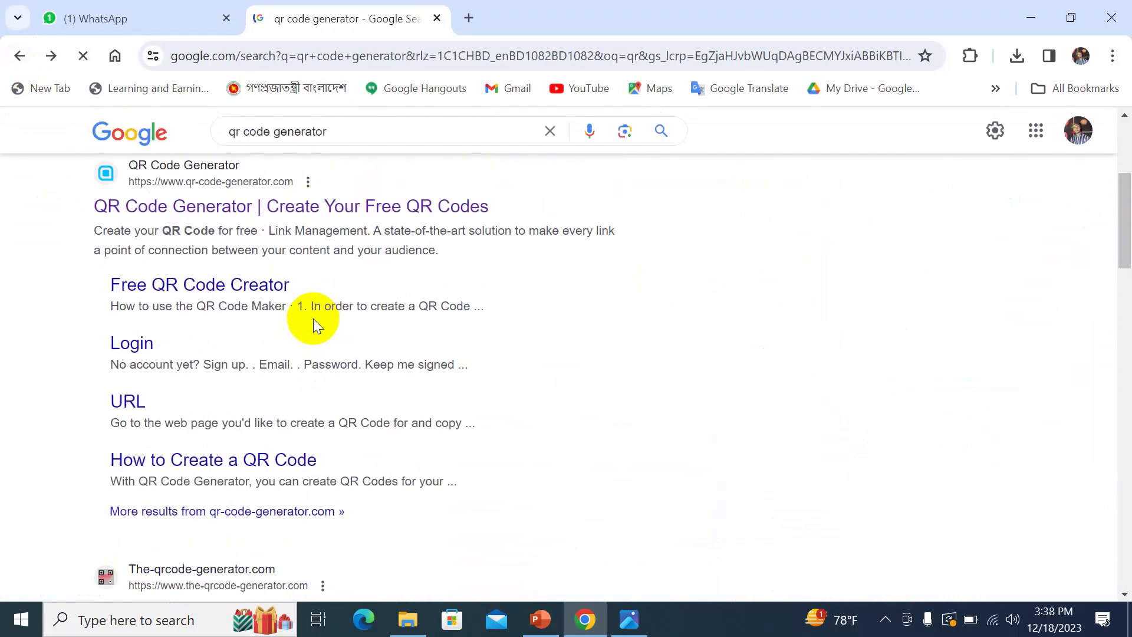
scroll(313, 319, down, 4)
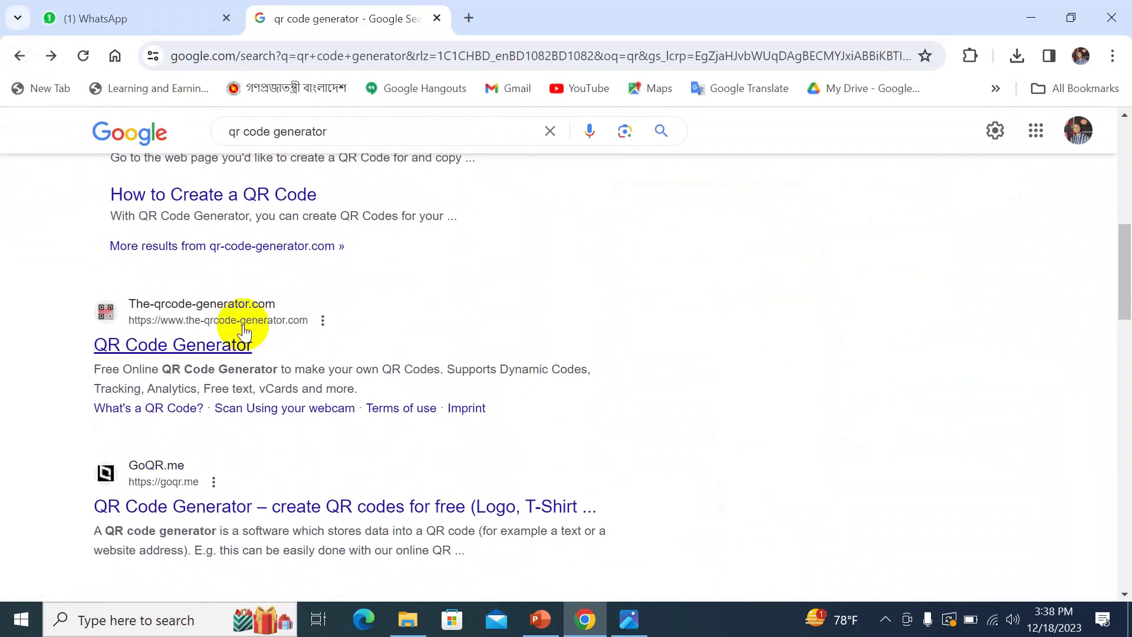
scroll(181, 353, down, 5)
scroll(181, 352, up, 2)
scroll(181, 353, up, 1)
scroll(165, 314, up, 3)
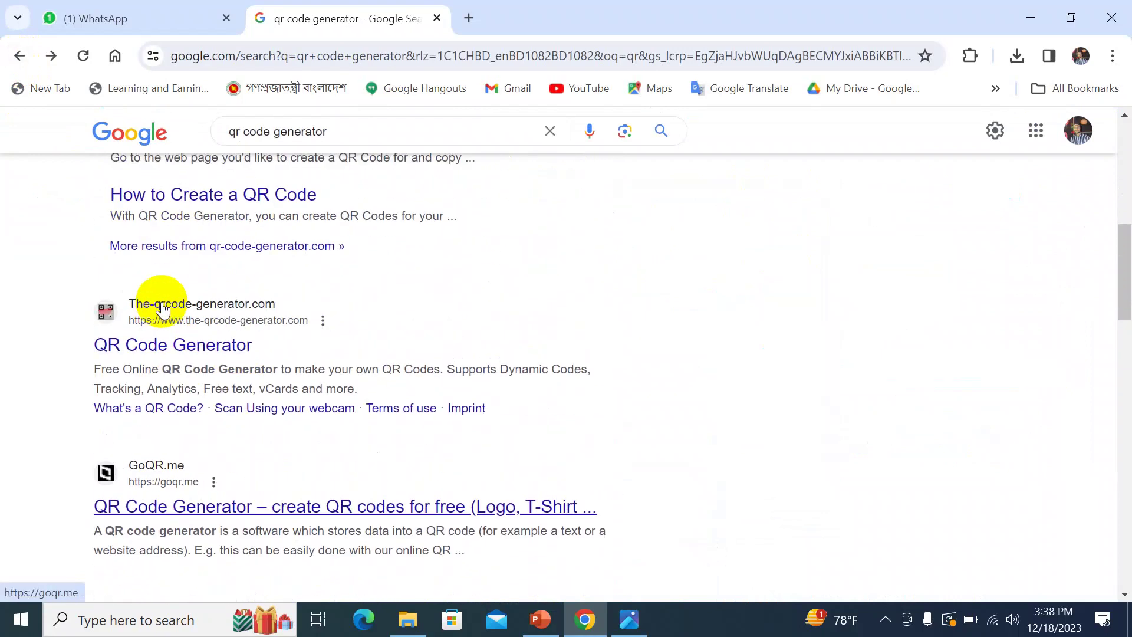
Step: Open the-qrcode-generator.com, choose Free Text, and enter the NAME line with the person's name
click(148, 344)
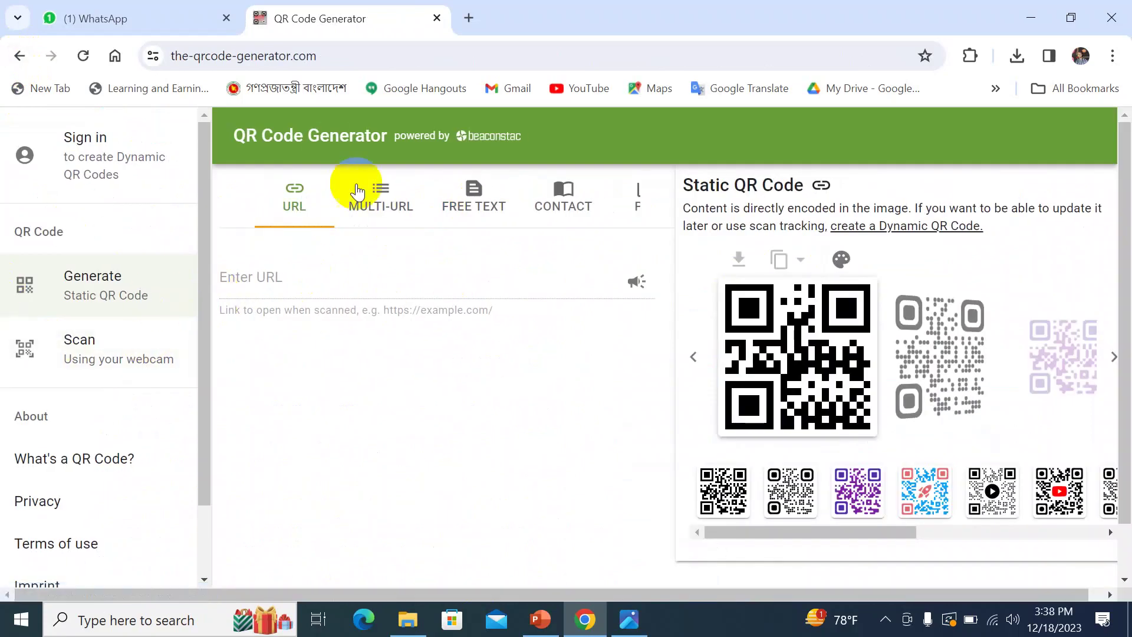
click(318, 269)
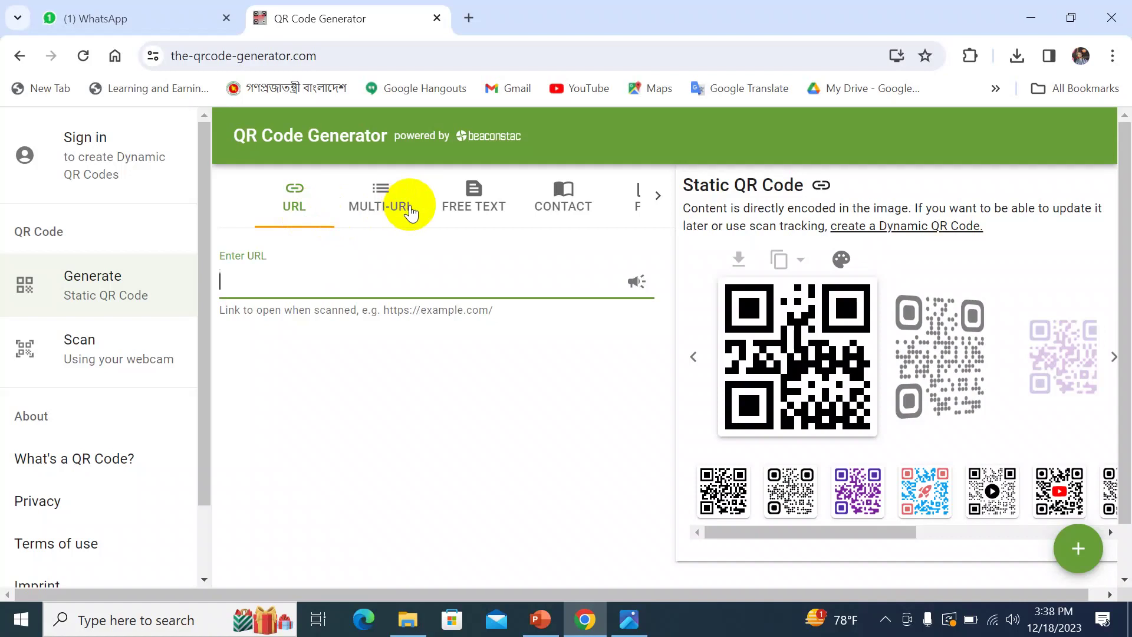
click(460, 217)
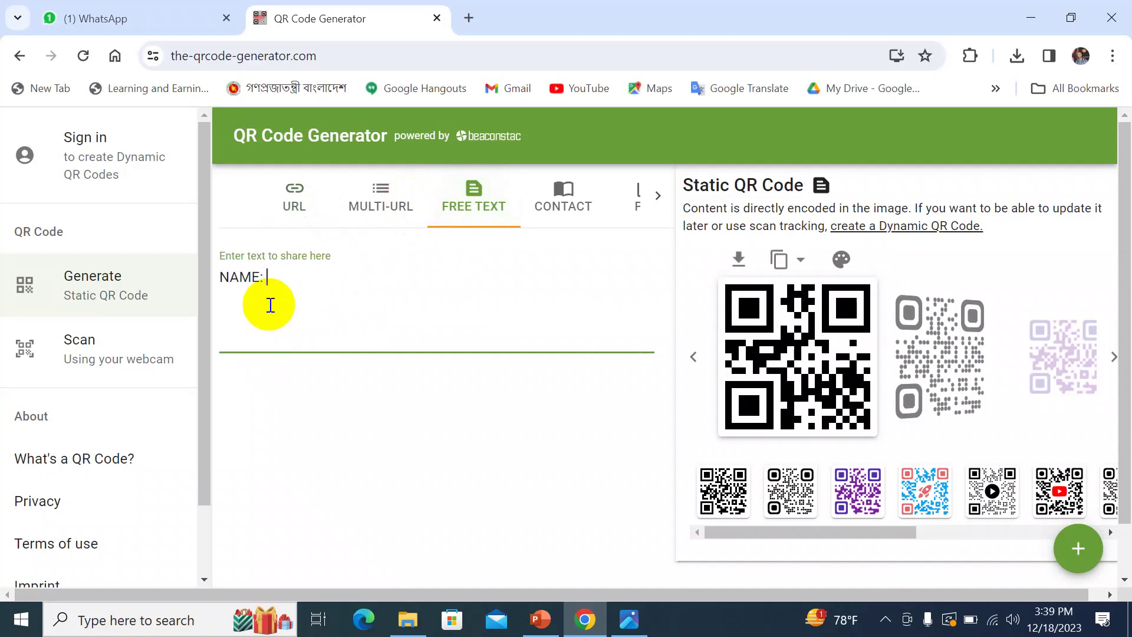
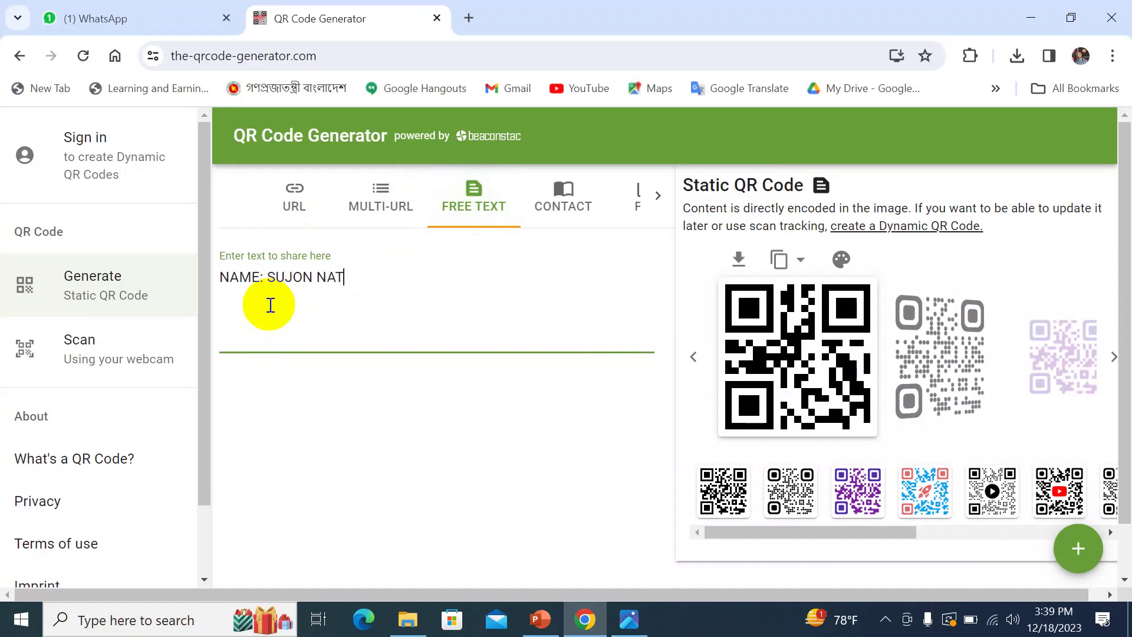
text(H)
key(Return)
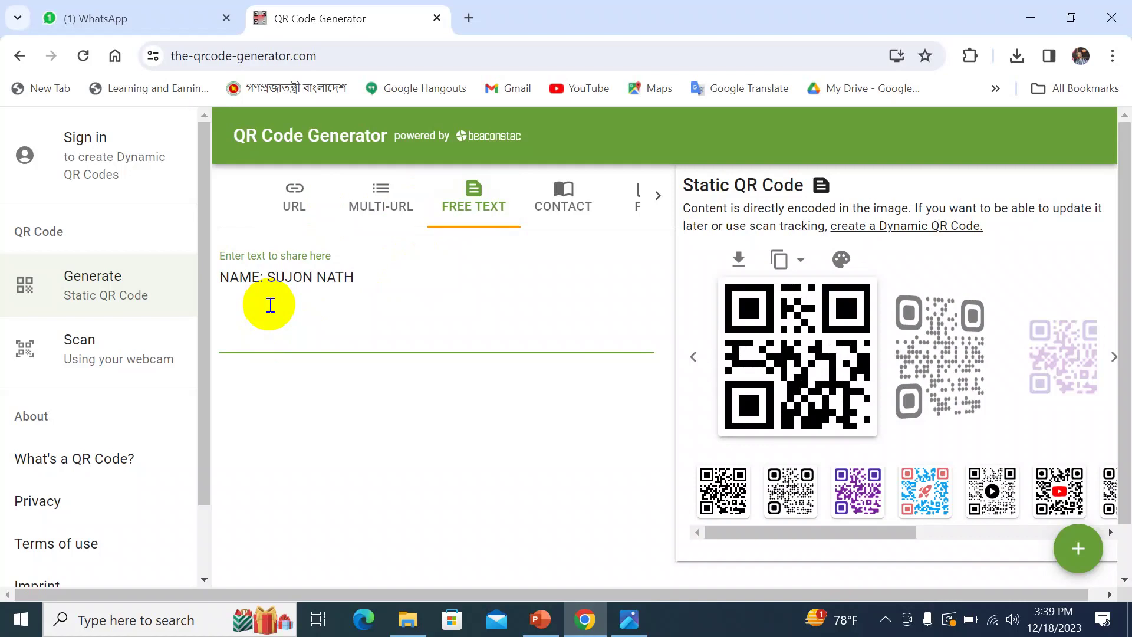
Step: Add a MOBILE line with the phone number and remove the stray leading space
text(OBIL)
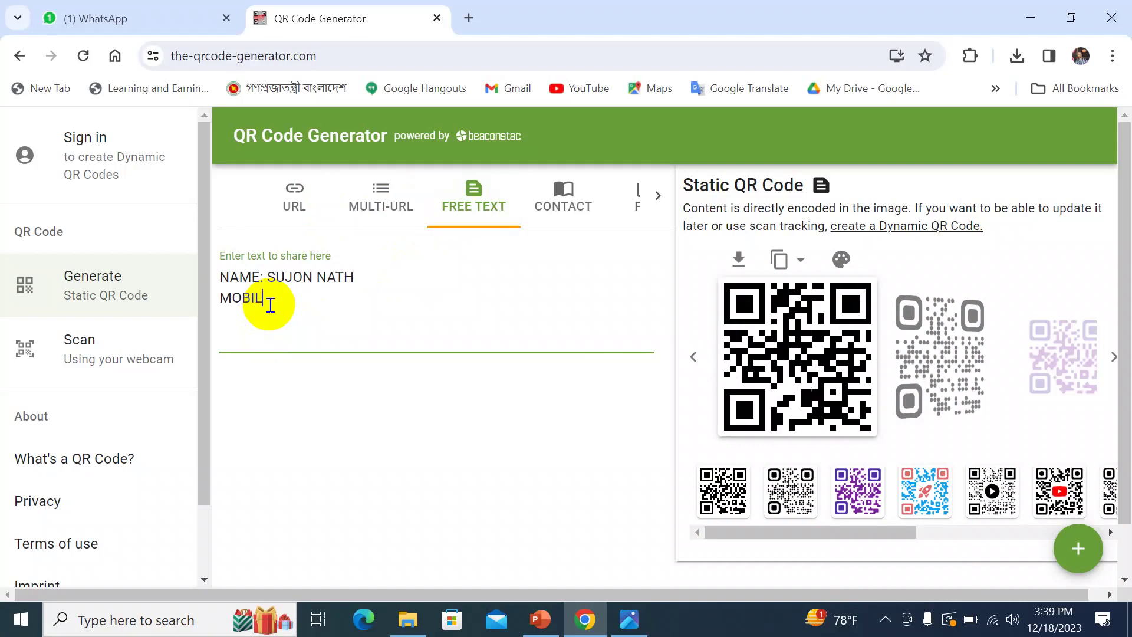
text(E: +)
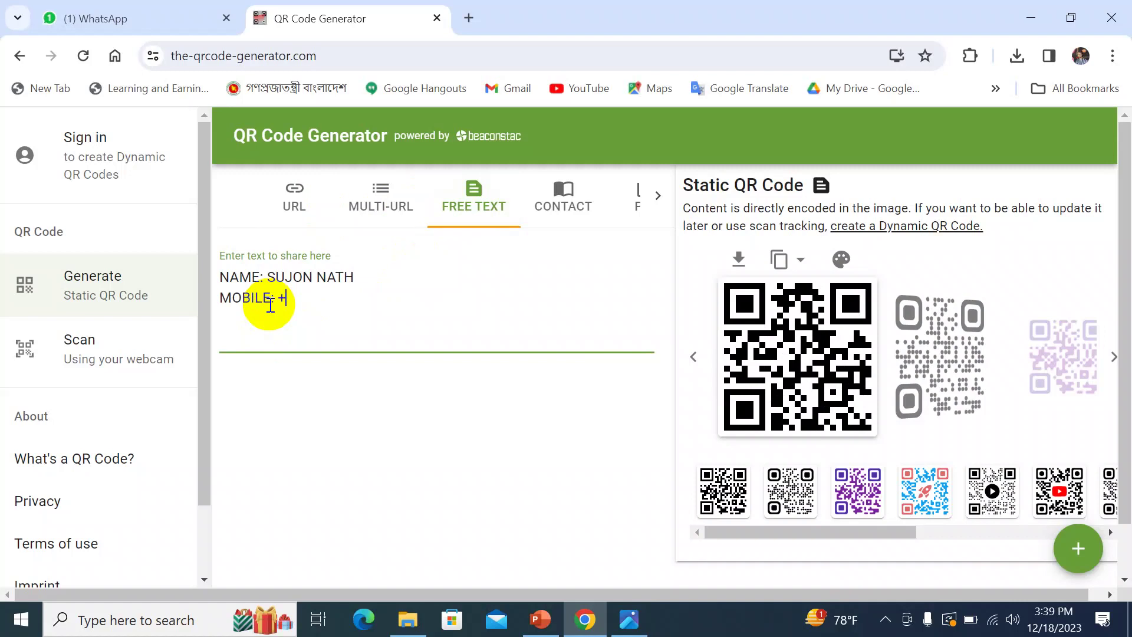
key(ctrl+Home)
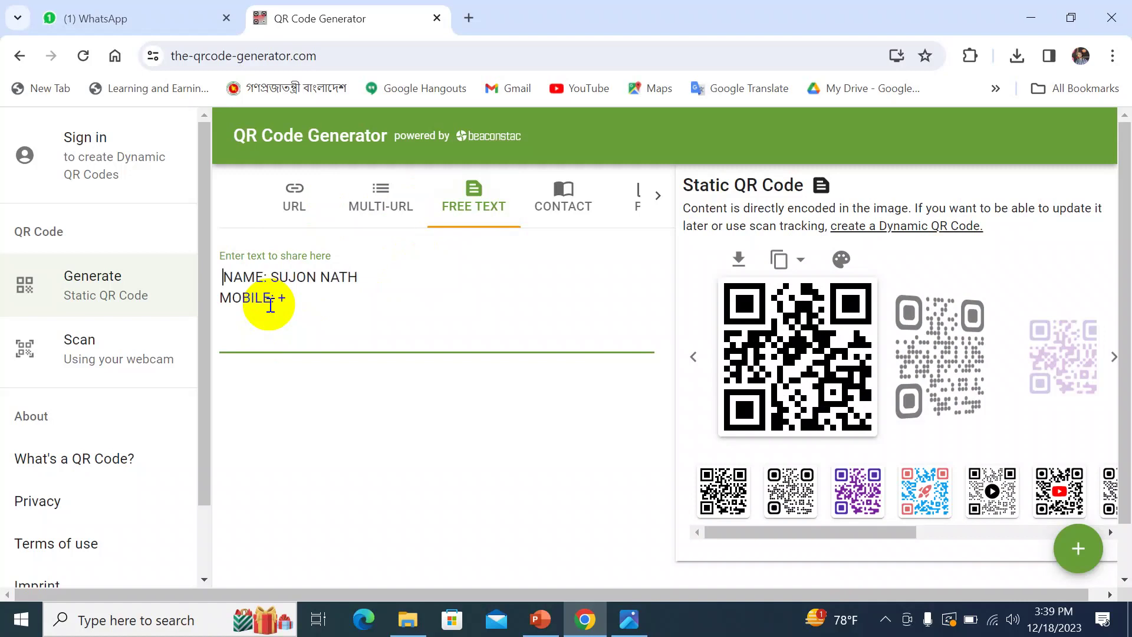
key(BackSpace)
key(Right)
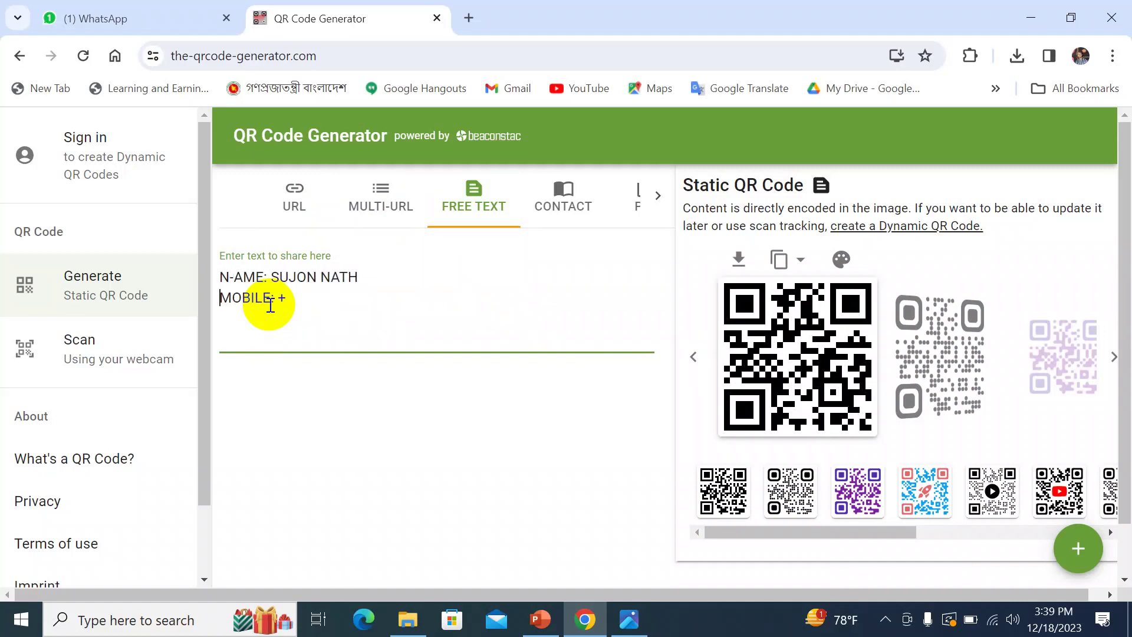
click(305, 305)
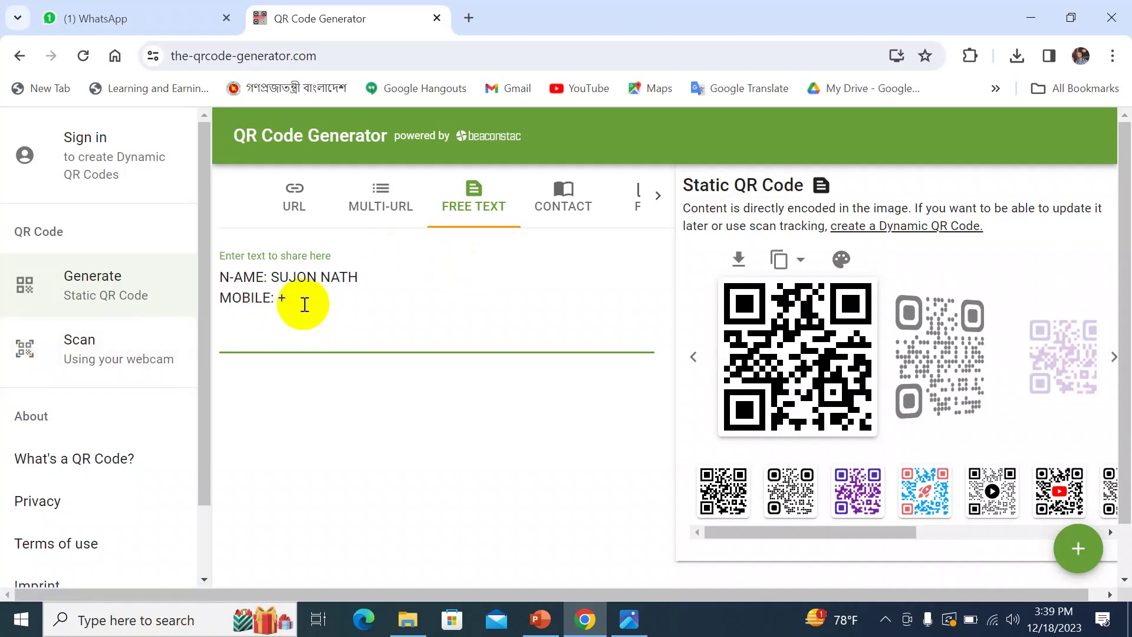
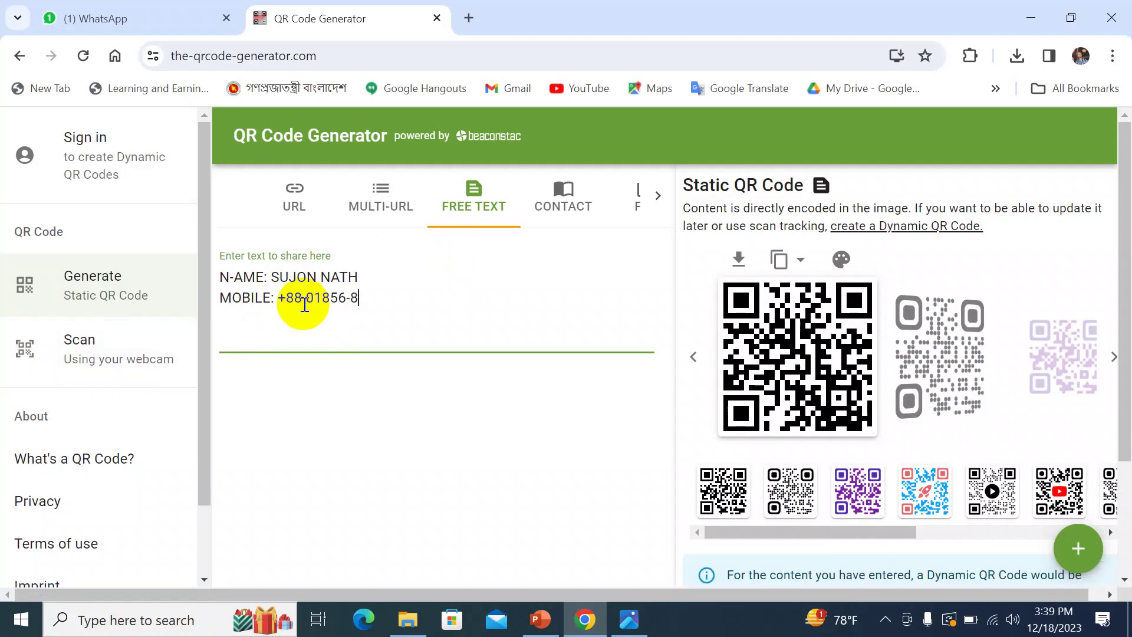
Step: Add an EMAIL line with the e-mail address and start a WEBSITE line with the site address
key(Return)
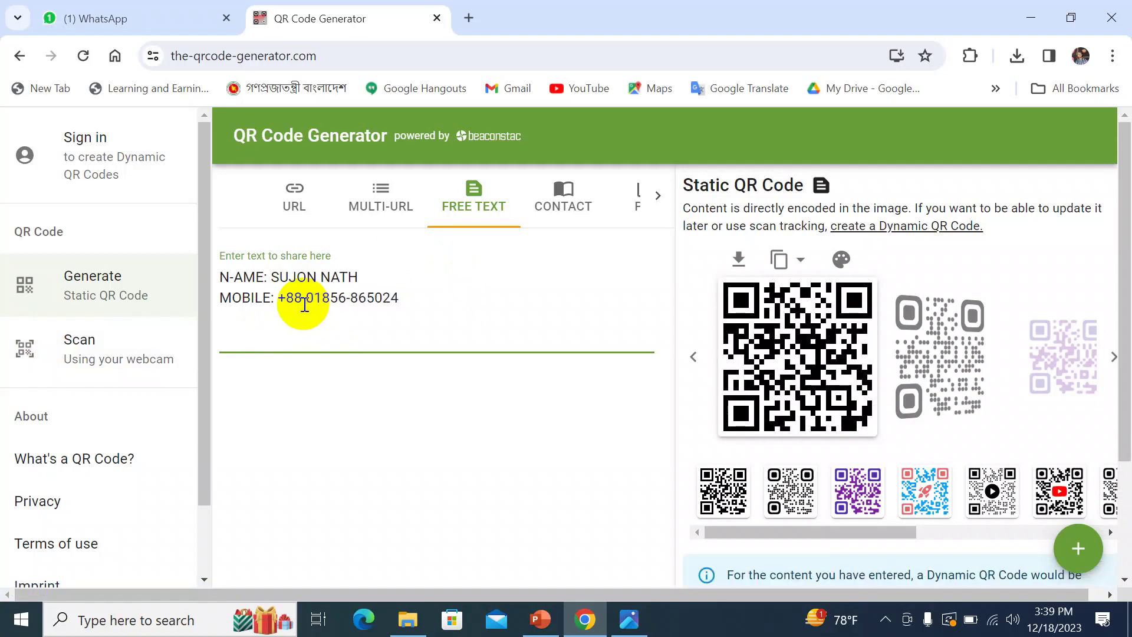
text(eMAIL:)
key(BackSpace)
key(BackSpace)
key(BackSpace)
key(BackSpace)
key(BackSpace)
key(BackSpace)
text(EMAIL:)
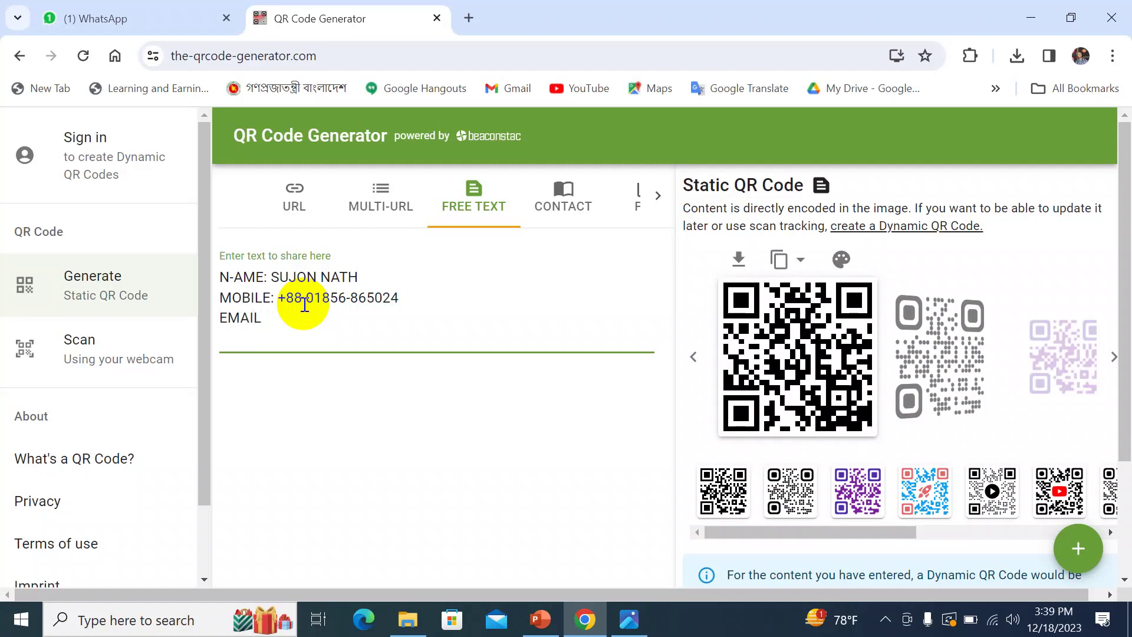
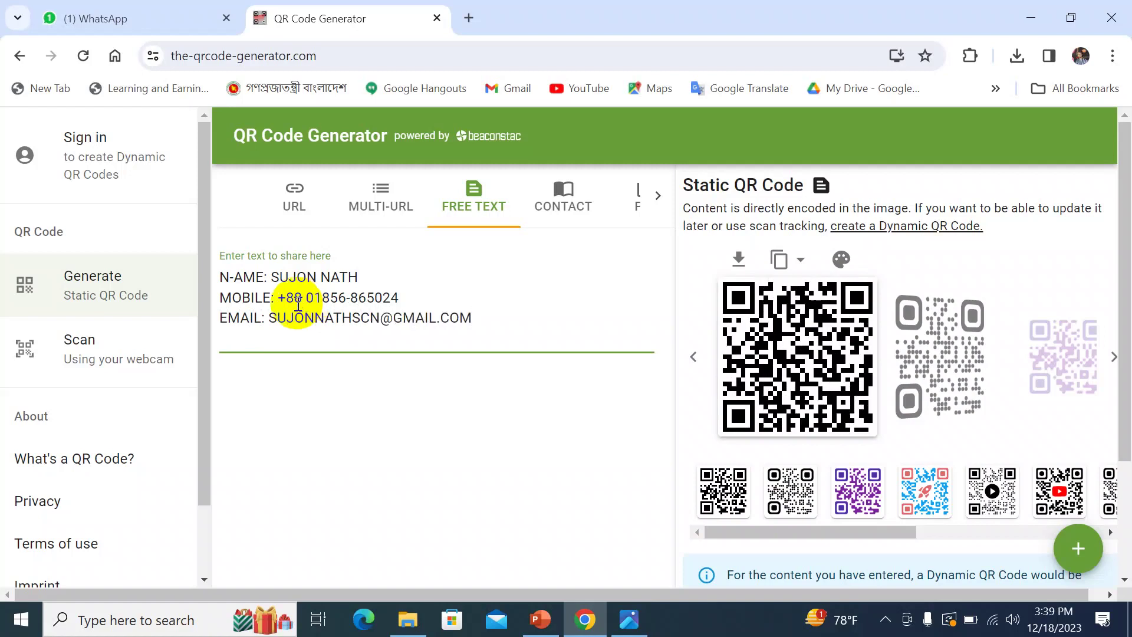
key(Return)
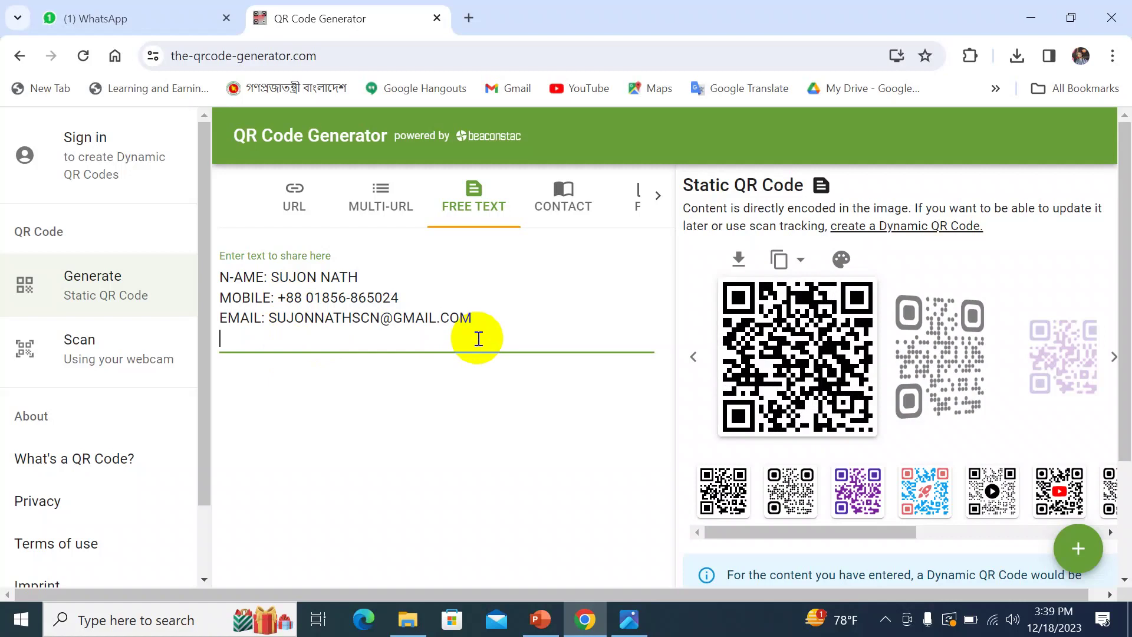
text(WEBSIT)
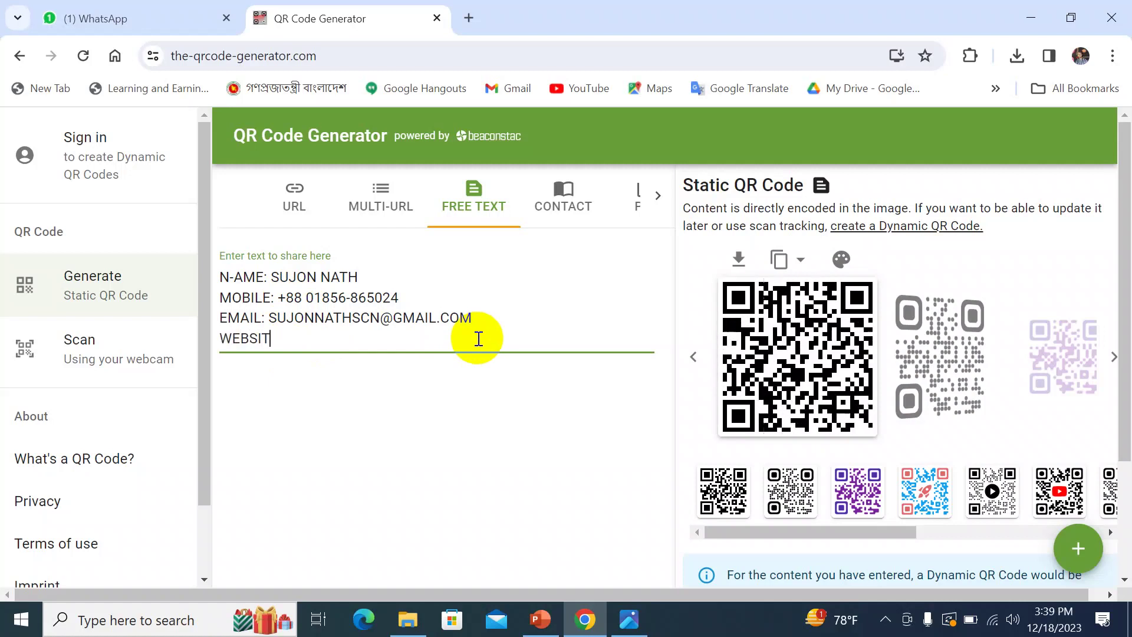
text(E: )
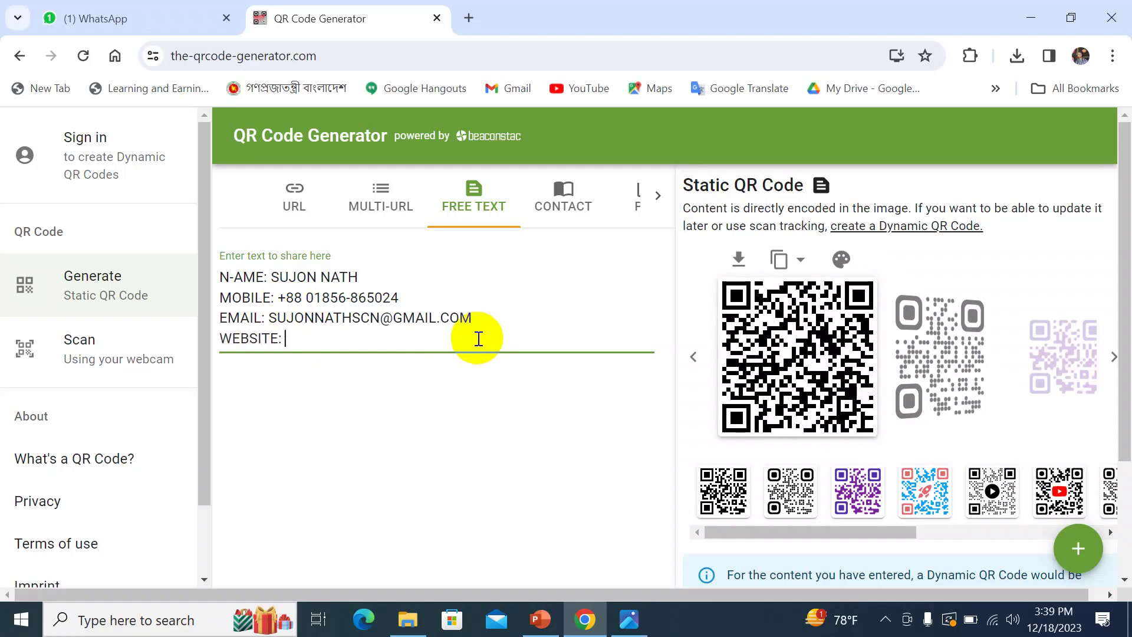
text(WWW.SUJON.COM)
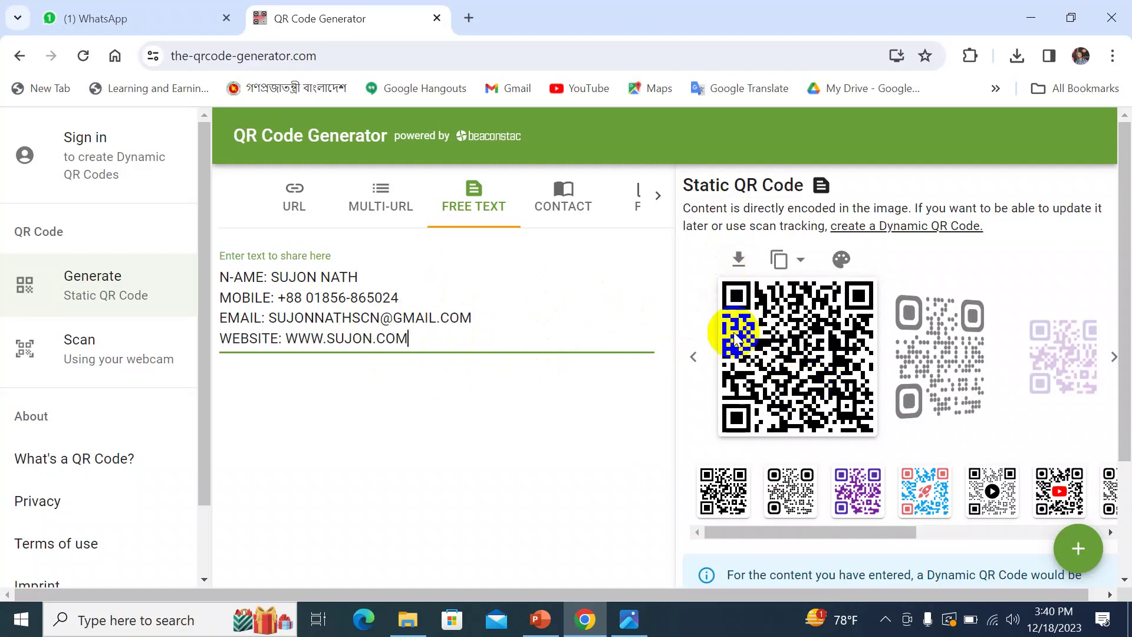
Step: Open the QR code download options, try SVG, and dismiss the paid upgrade prompt
click(737, 263)
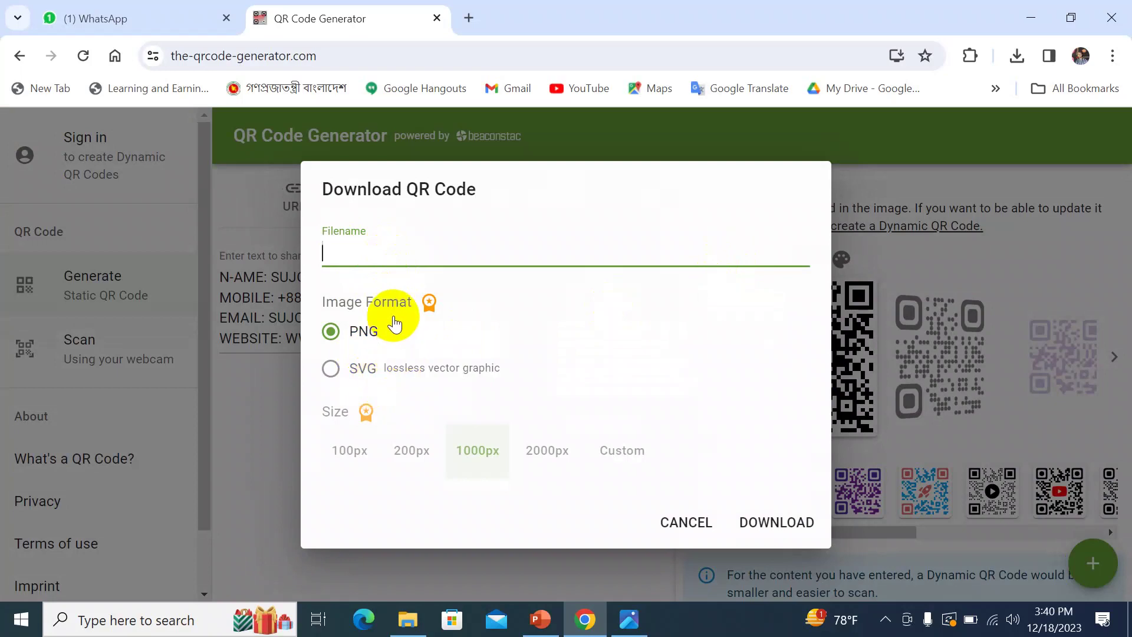
click(330, 368)
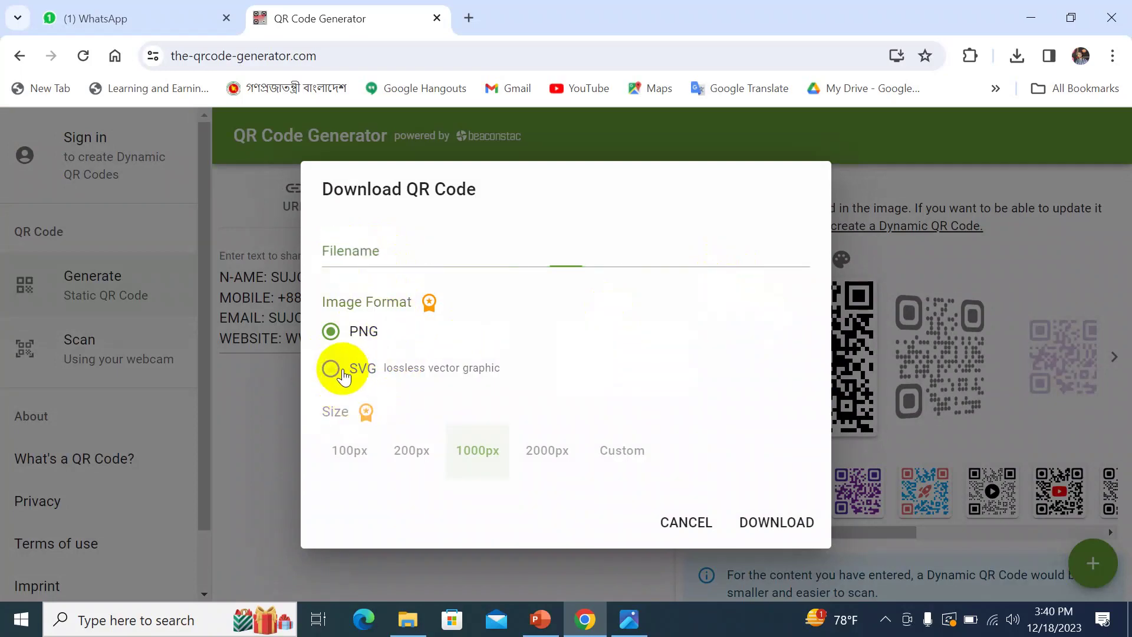
drag(459, 217, 483, 228)
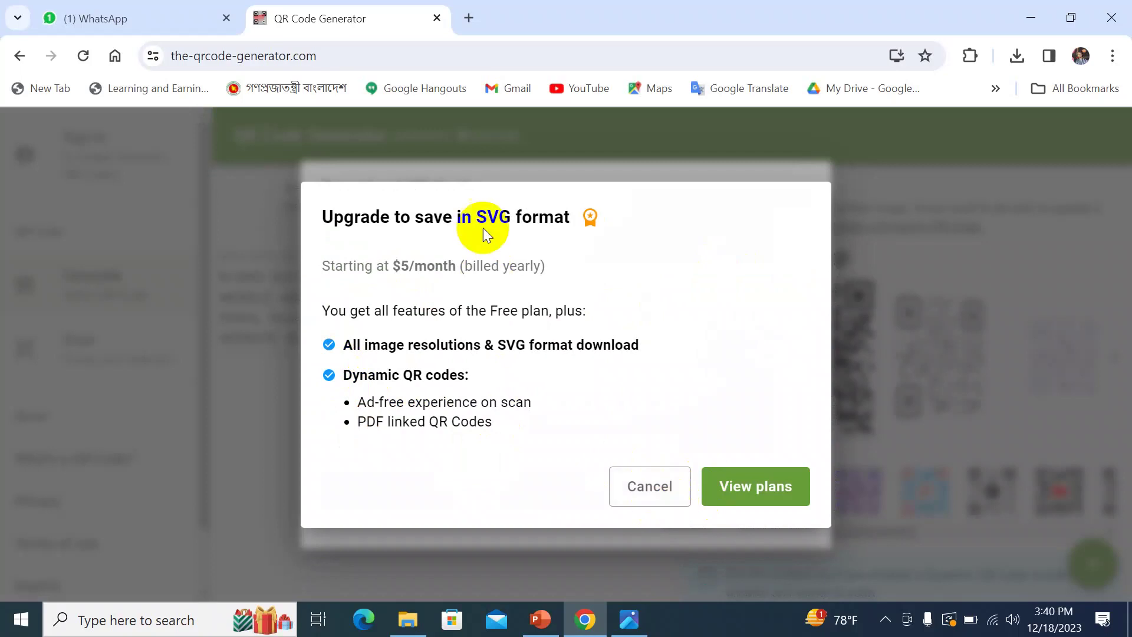
click(600, 215)
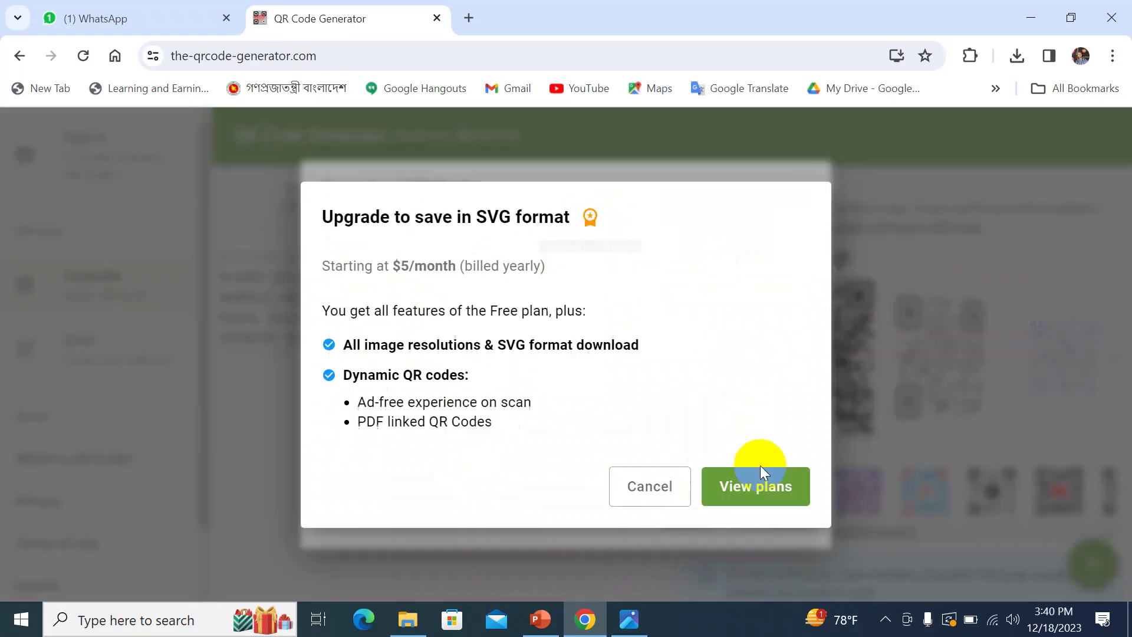
click(669, 489)
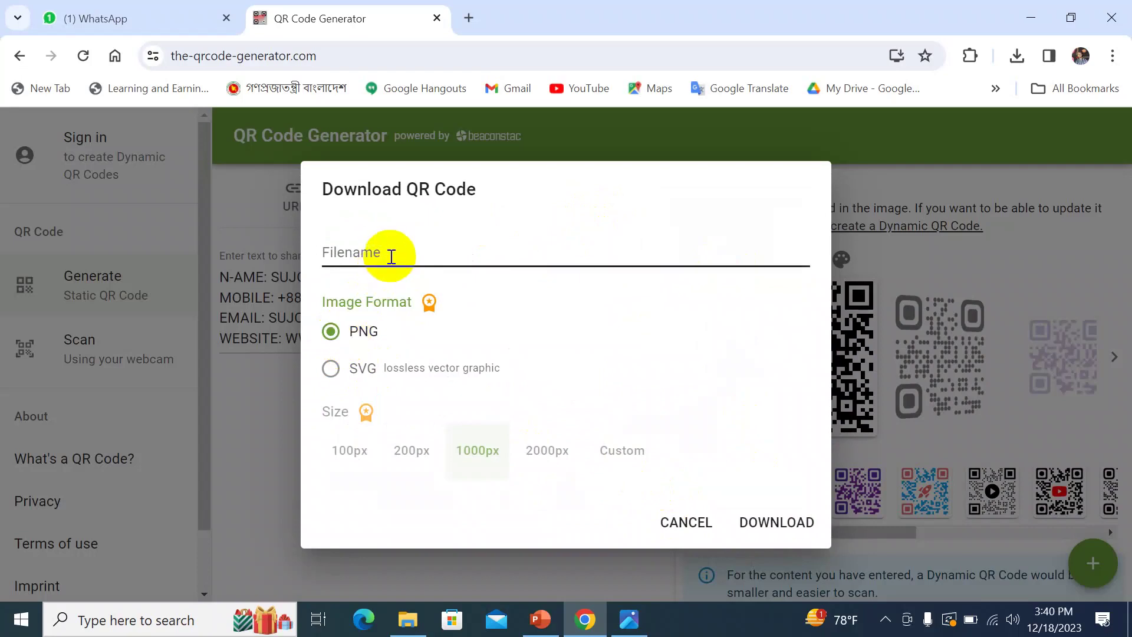
Step: Enter a file name and download the QR code as PNG into Downloads
click(390, 256)
text(sUJONQ)
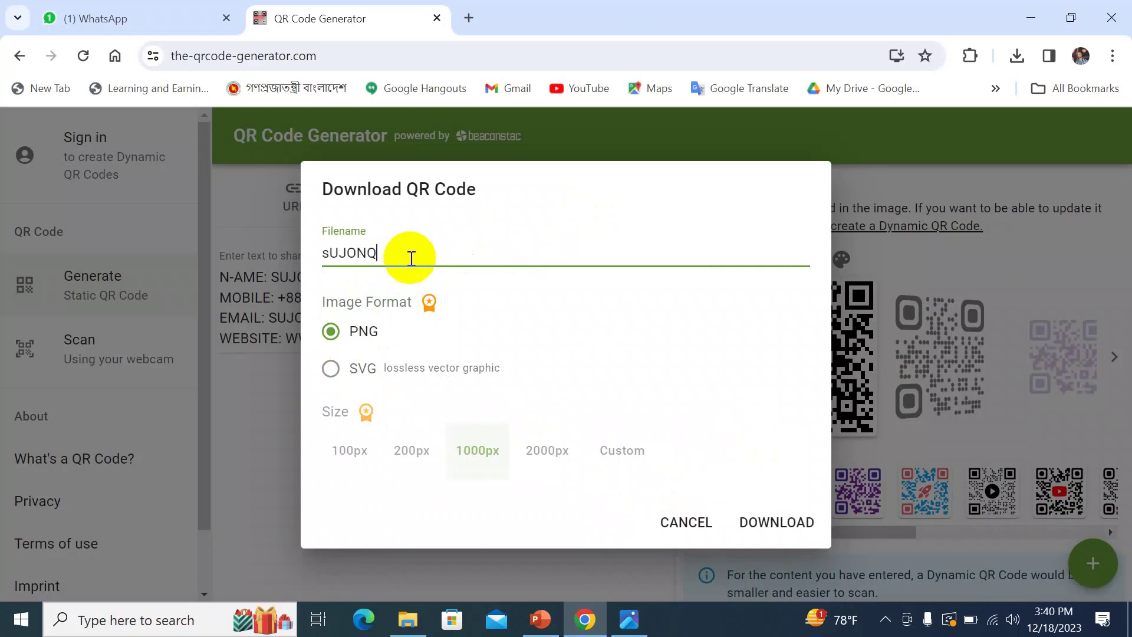
key(BackSpace)
key(BackSpace)
key(BackSpace)
text(SUJ)
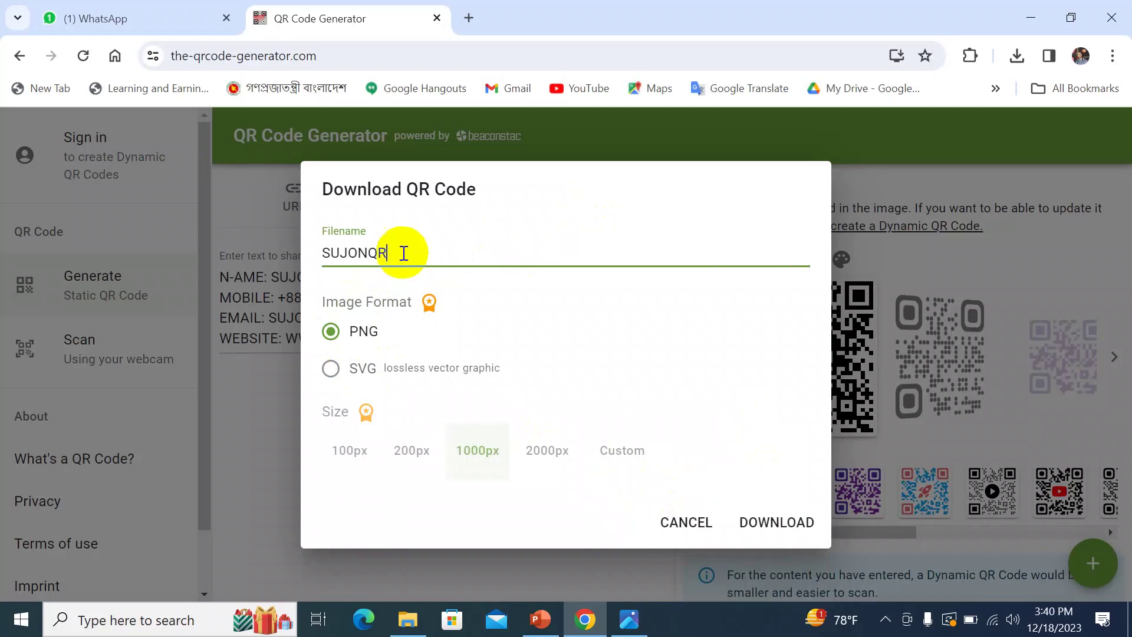
click(760, 526)
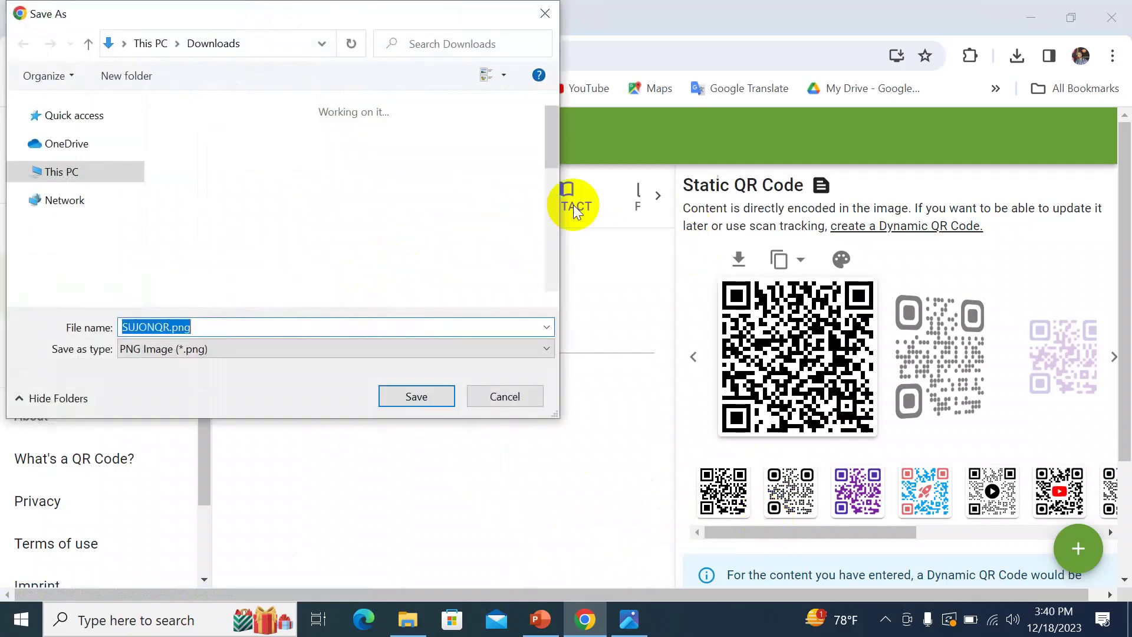
click(427, 399)
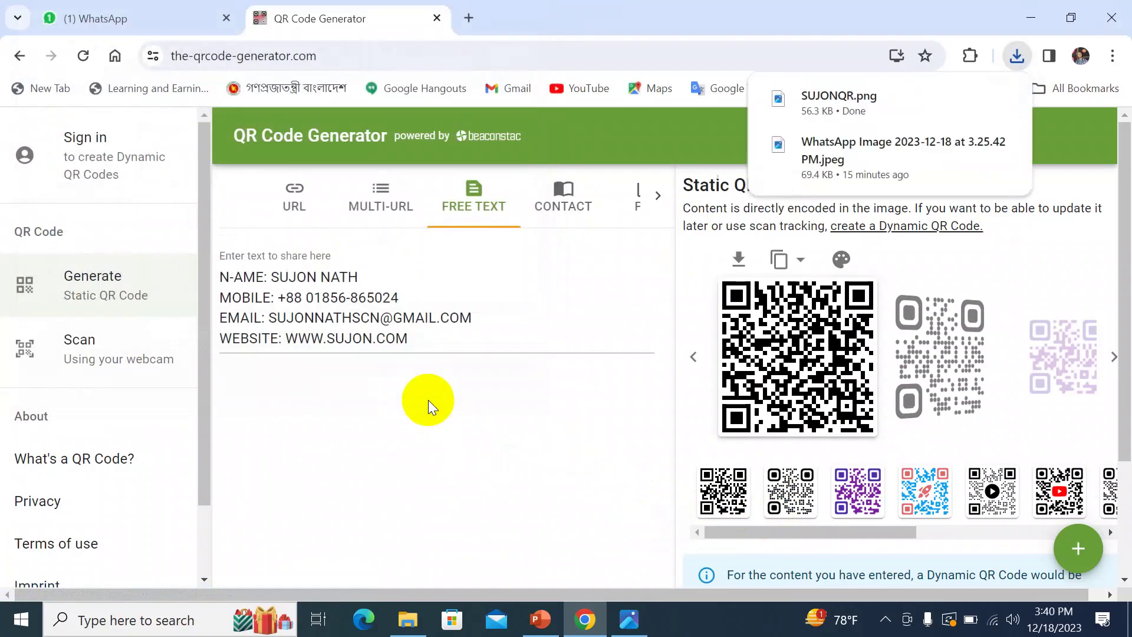
Step: Back in PowerPoint, insert the downloaded QR code PNG onto the flyer
click(536, 622)
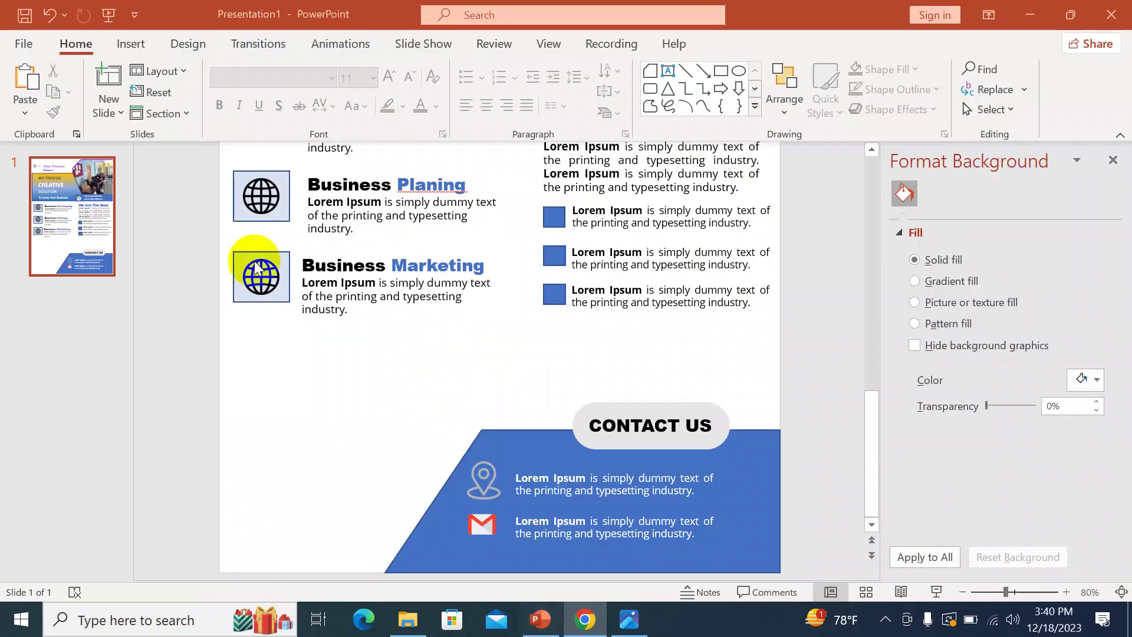
click(131, 44)
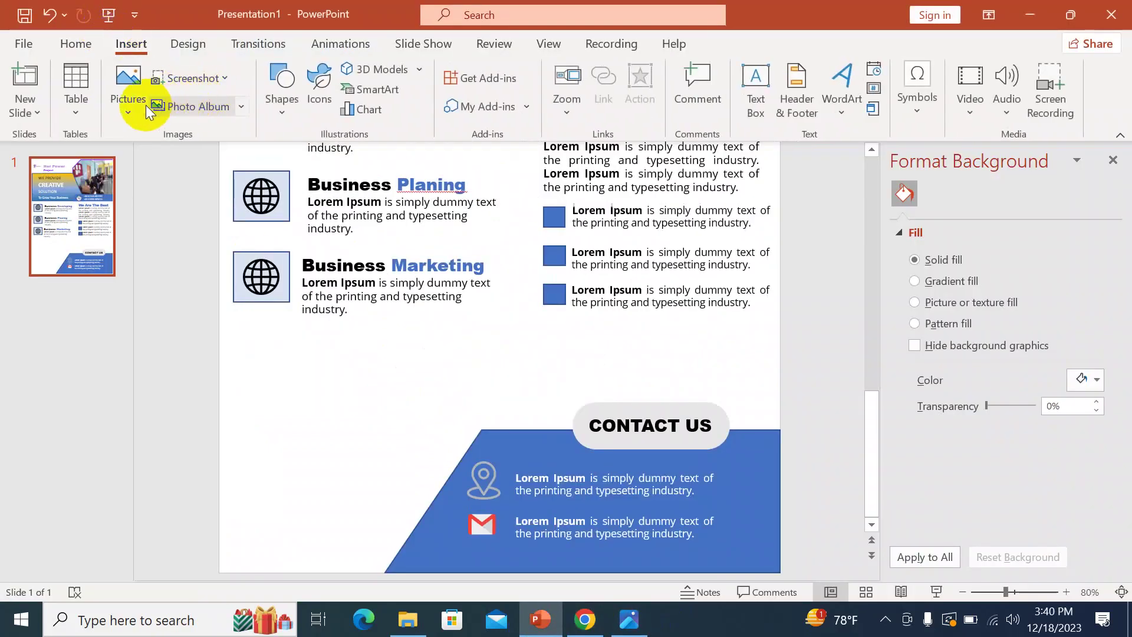
click(130, 111)
click(159, 166)
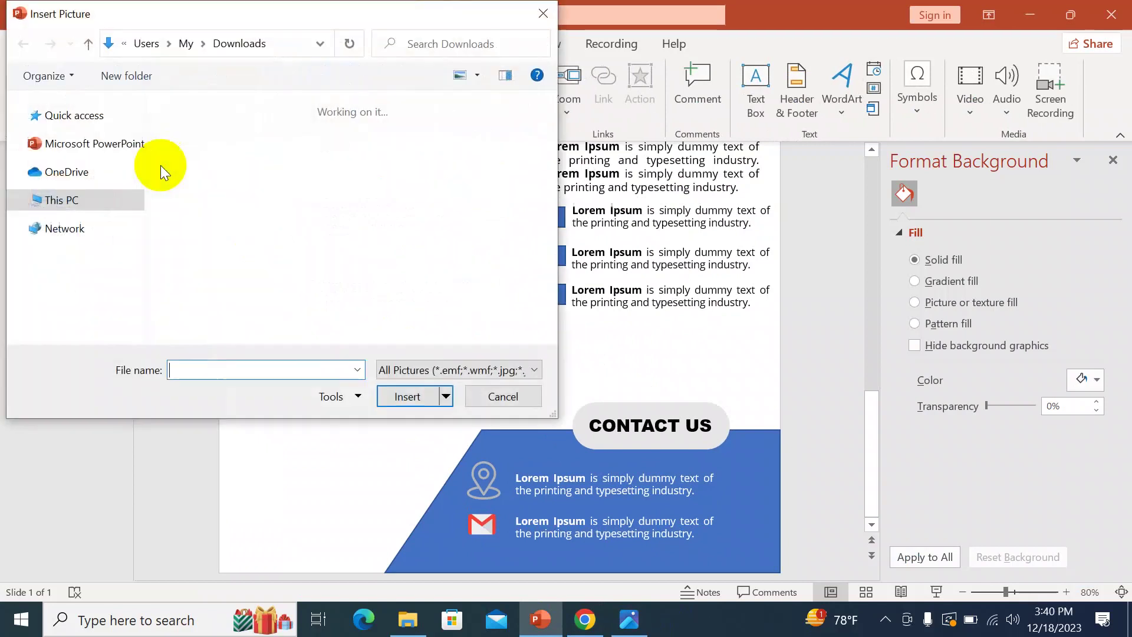
click(200, 157)
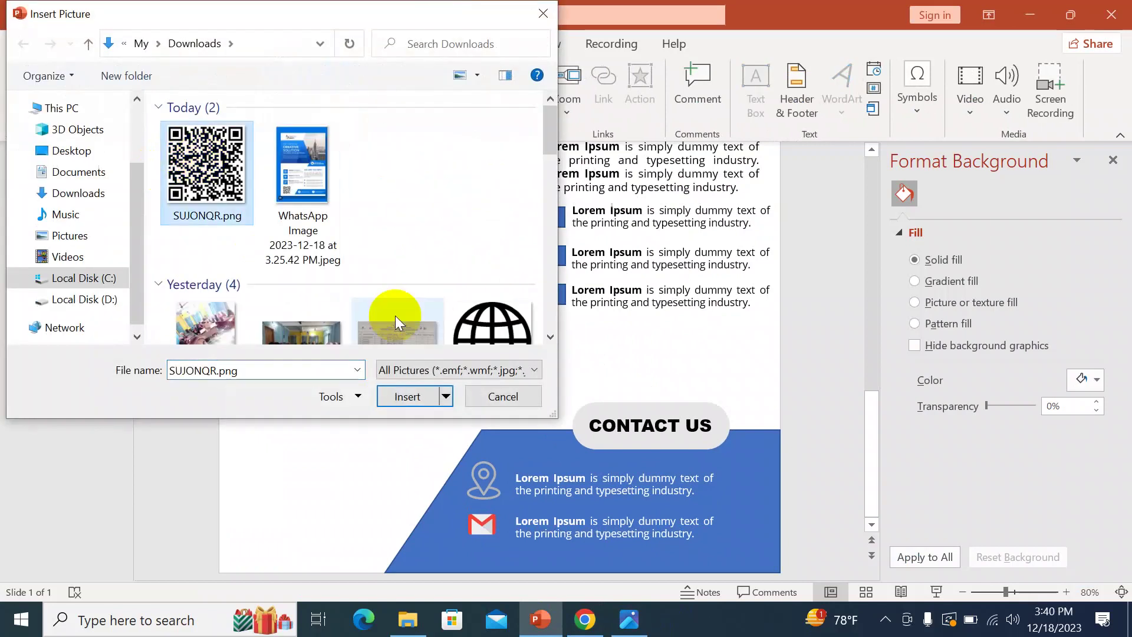
click(414, 394)
Step: Resize the QR code to 1.52 by 1.52 inches and place it at lower left
mouse_move(414, 395)
mouse_down()
mouse_move(401, 361)
mouse_move(398, 437)
mouse_up()
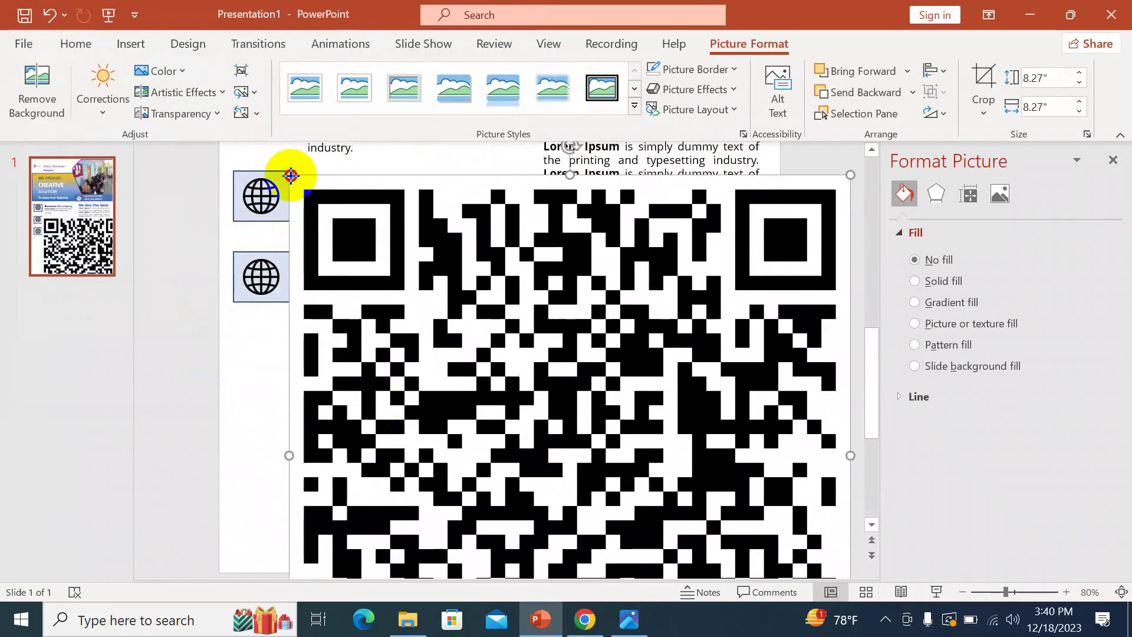
drag(291, 176, 596, 448)
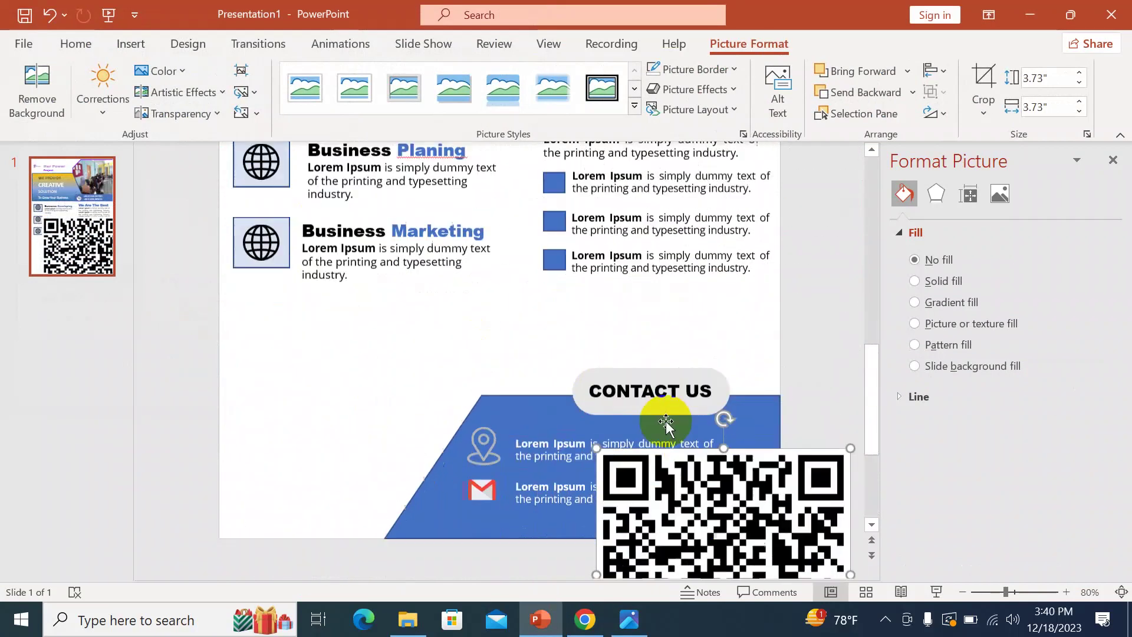
scroll(667, 419, down, 3)
scroll(667, 419, down, 3)
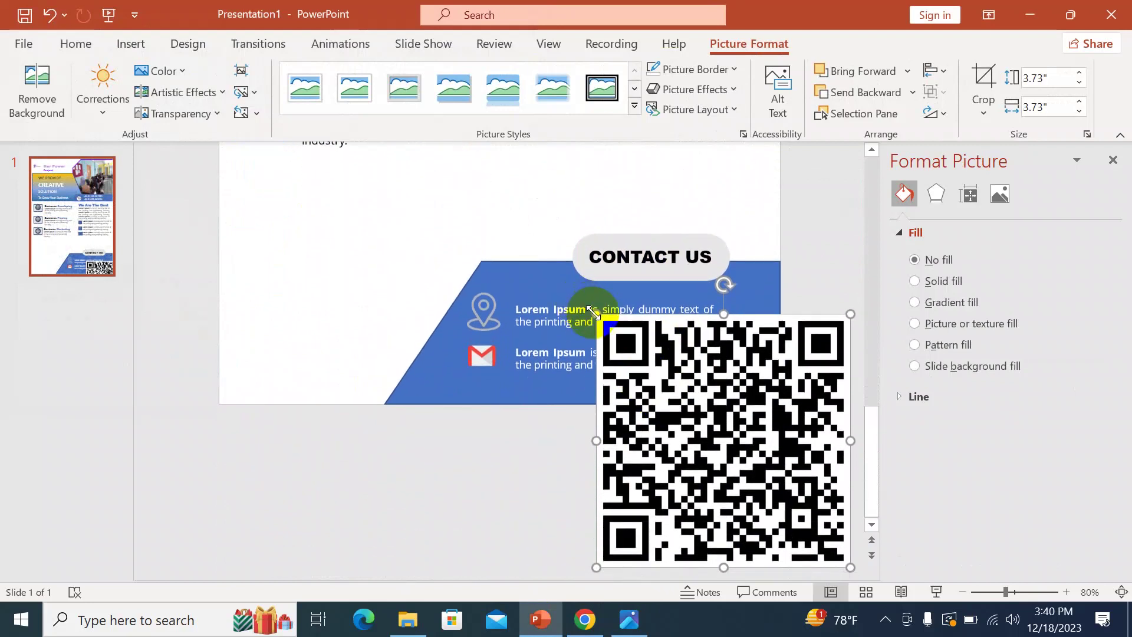
mouse_move(593, 312)
mouse_down()
mouse_move(780, 503)
mouse_move(307, 272)
mouse_up()
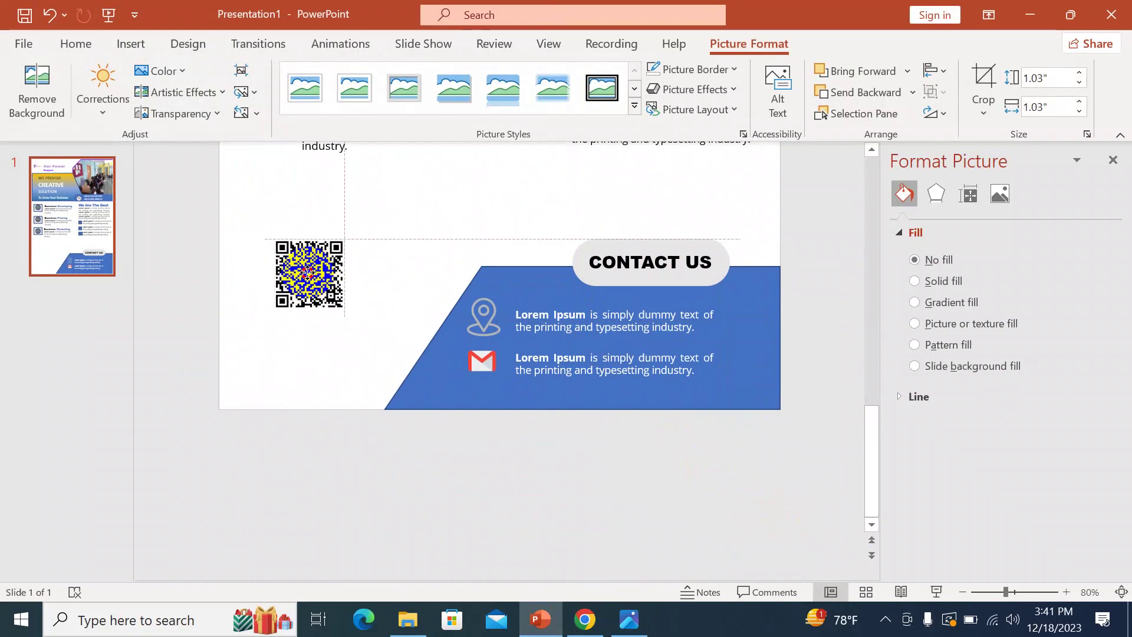
scroll(319, 295, up, 3)
drag(342, 470, 378, 505)
drag(325, 450, 322, 442)
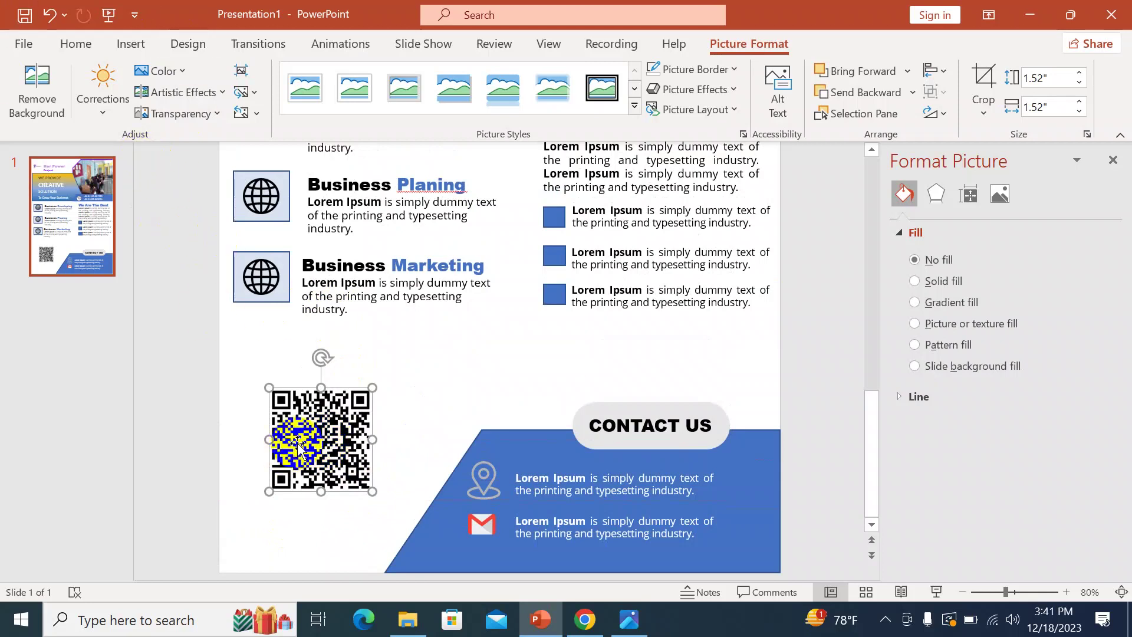
Step: Give the QR code picture a thicker blue theme-colour border
click(720, 72)
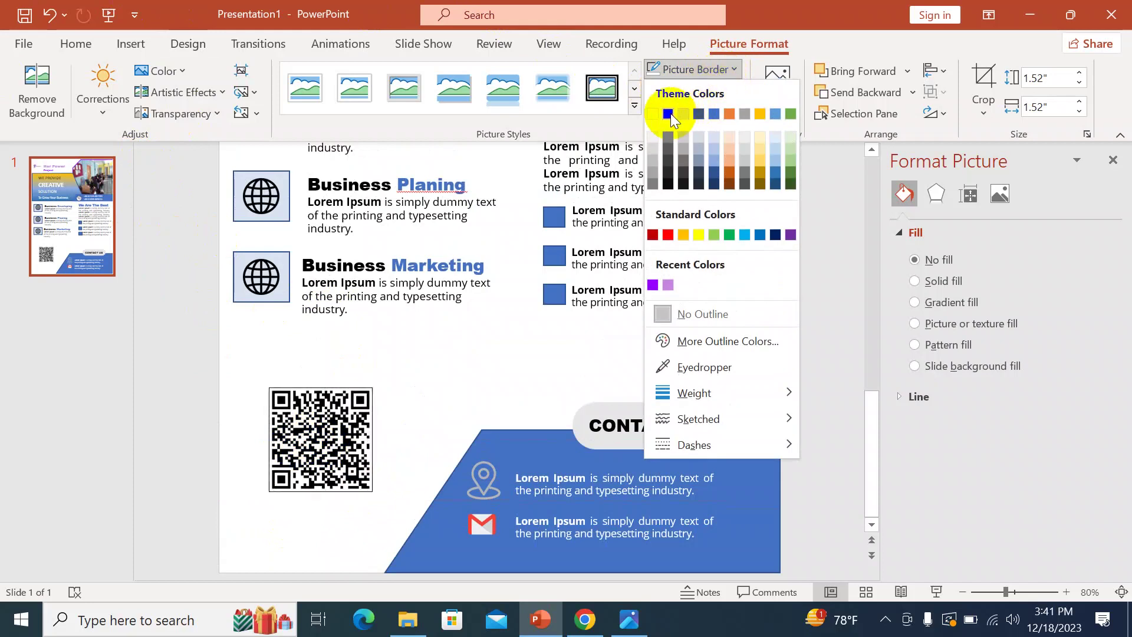
click(716, 112)
click(723, 71)
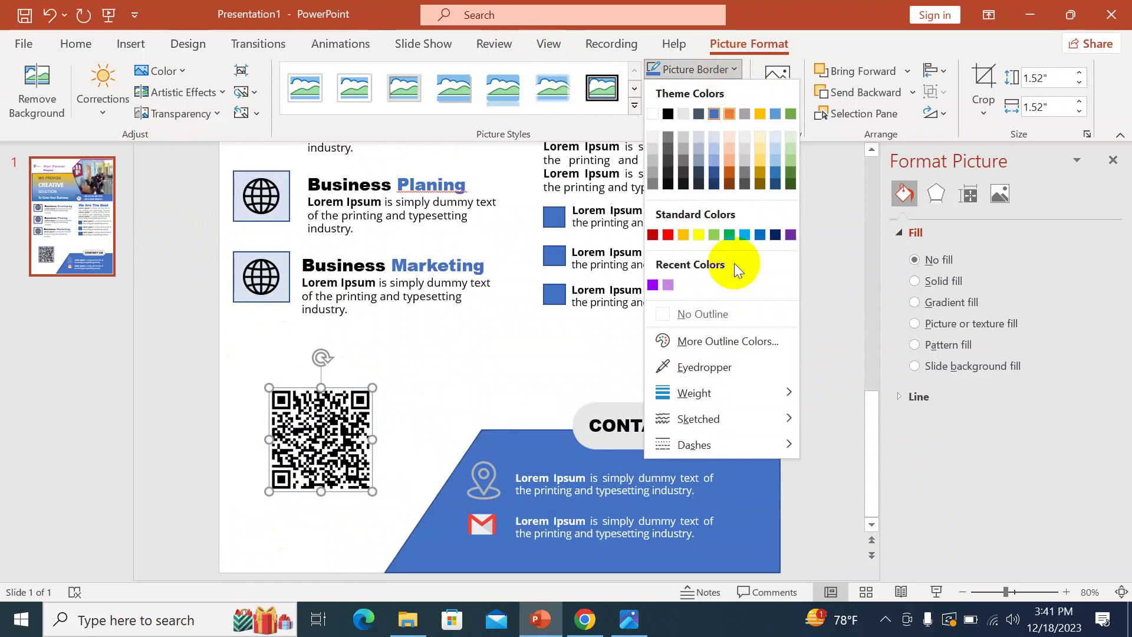
mouse_move(695, 393)
click(872, 508)
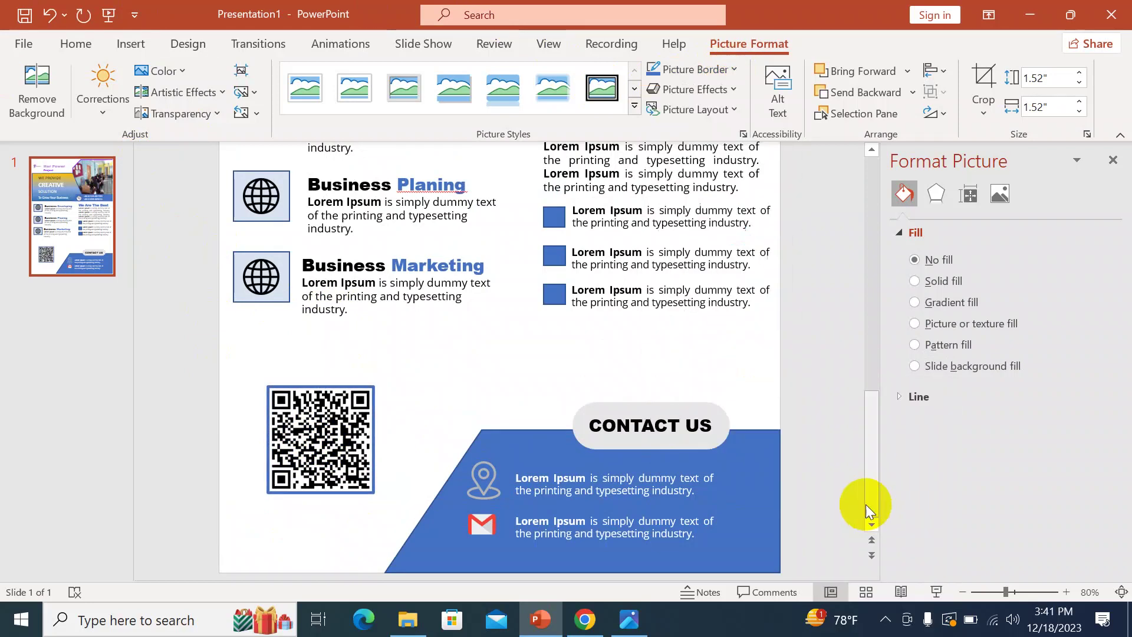
click(468, 357)
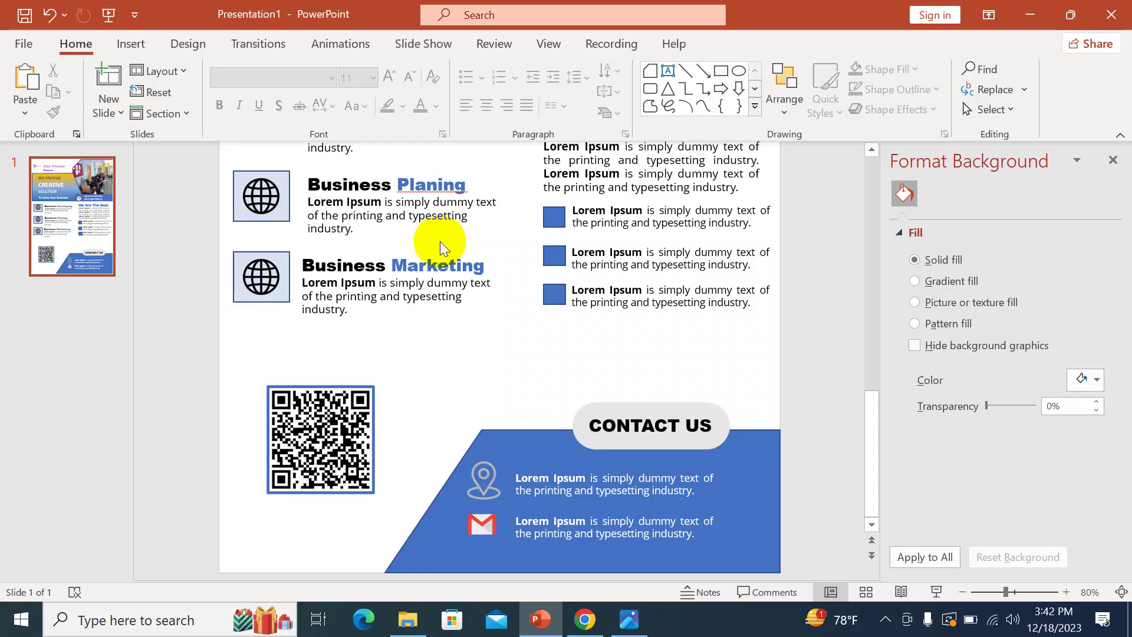
scroll(506, 387, up, 2)
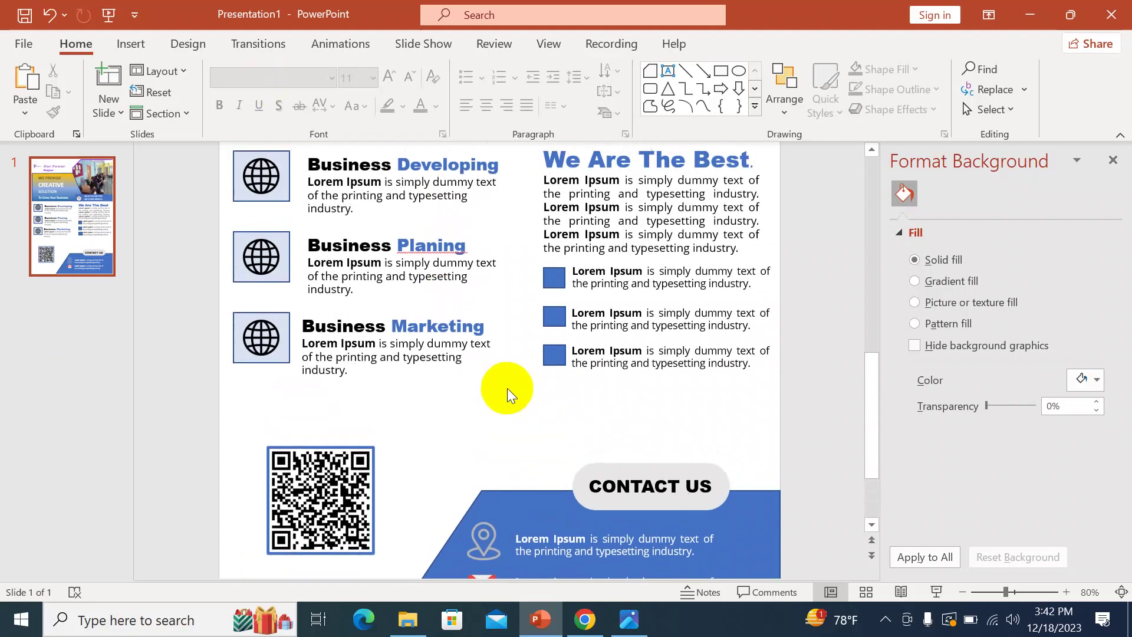
scroll(507, 388, up, 2)
scroll(507, 388, up, 2)
scroll(505, 384, up, 2)
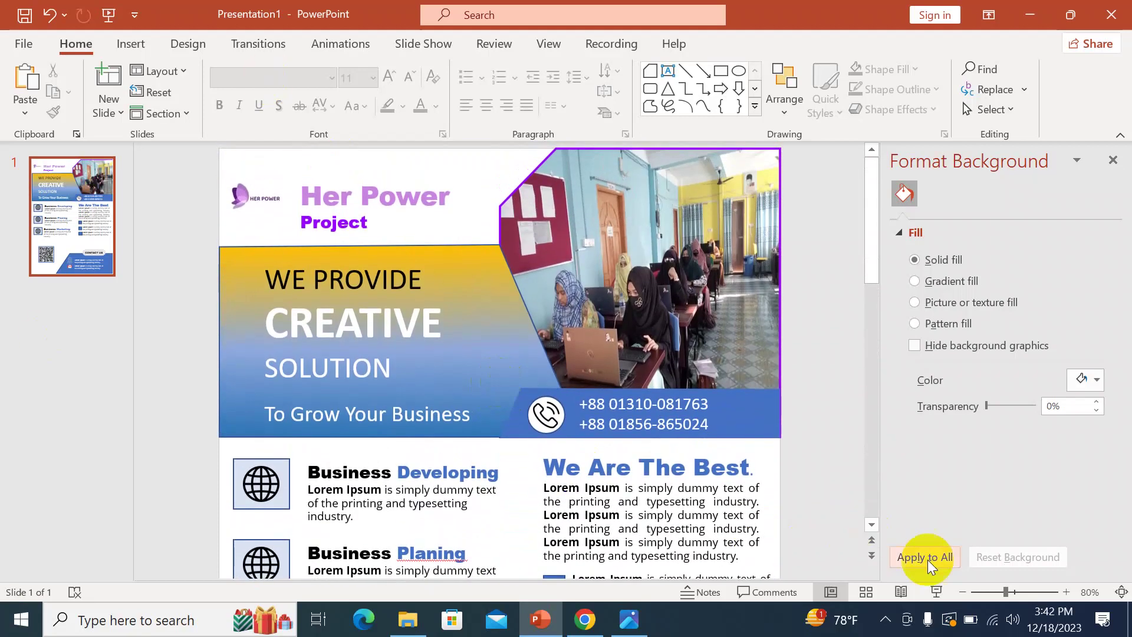
click(962, 591)
click(962, 592)
click(962, 591)
click(962, 592)
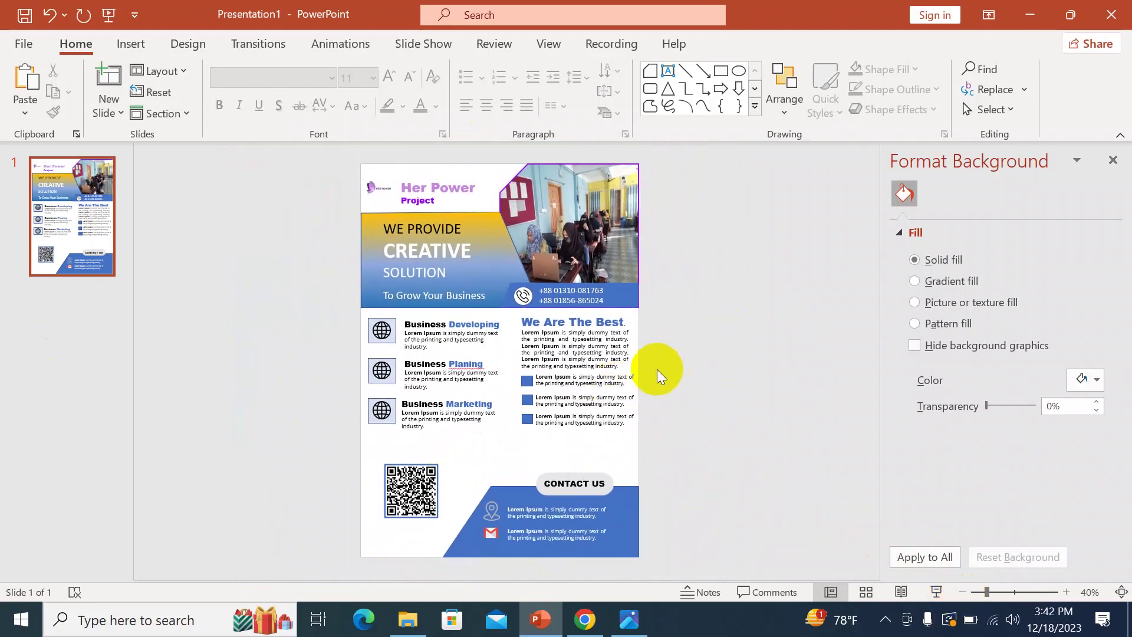
click(1066, 592)
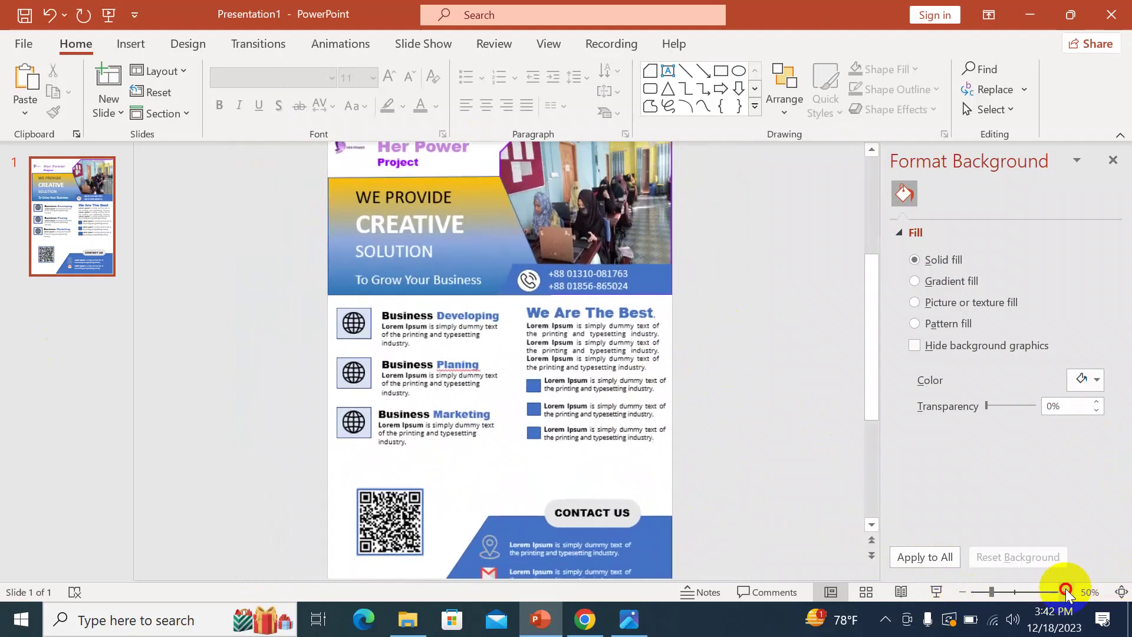